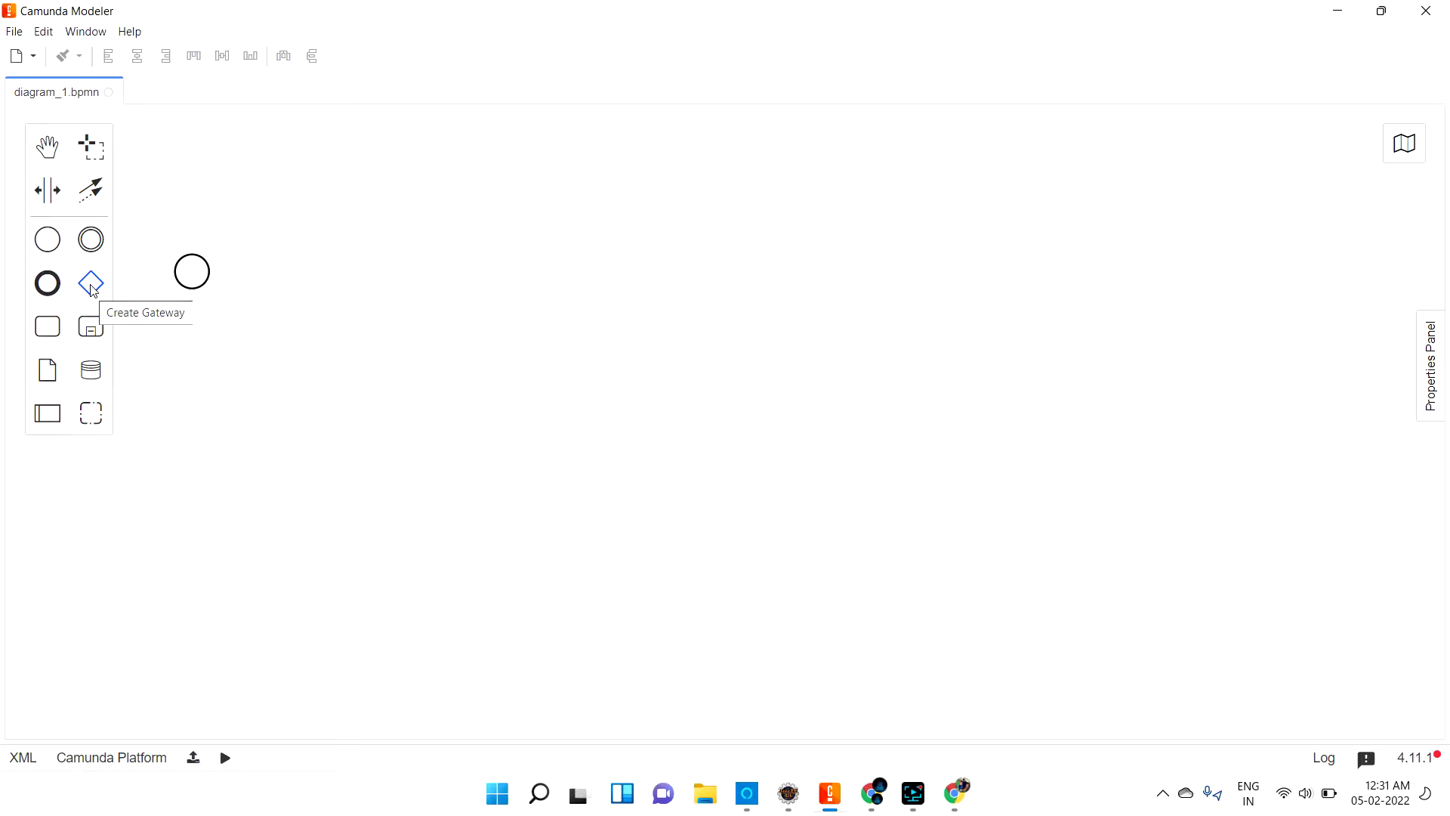
Place an exclusive gateway right of the start event and view its alternative gateway types.
{"action": "left_click_drag", "start_coordinate": [90, 290], "coordinate": [355, 271]}
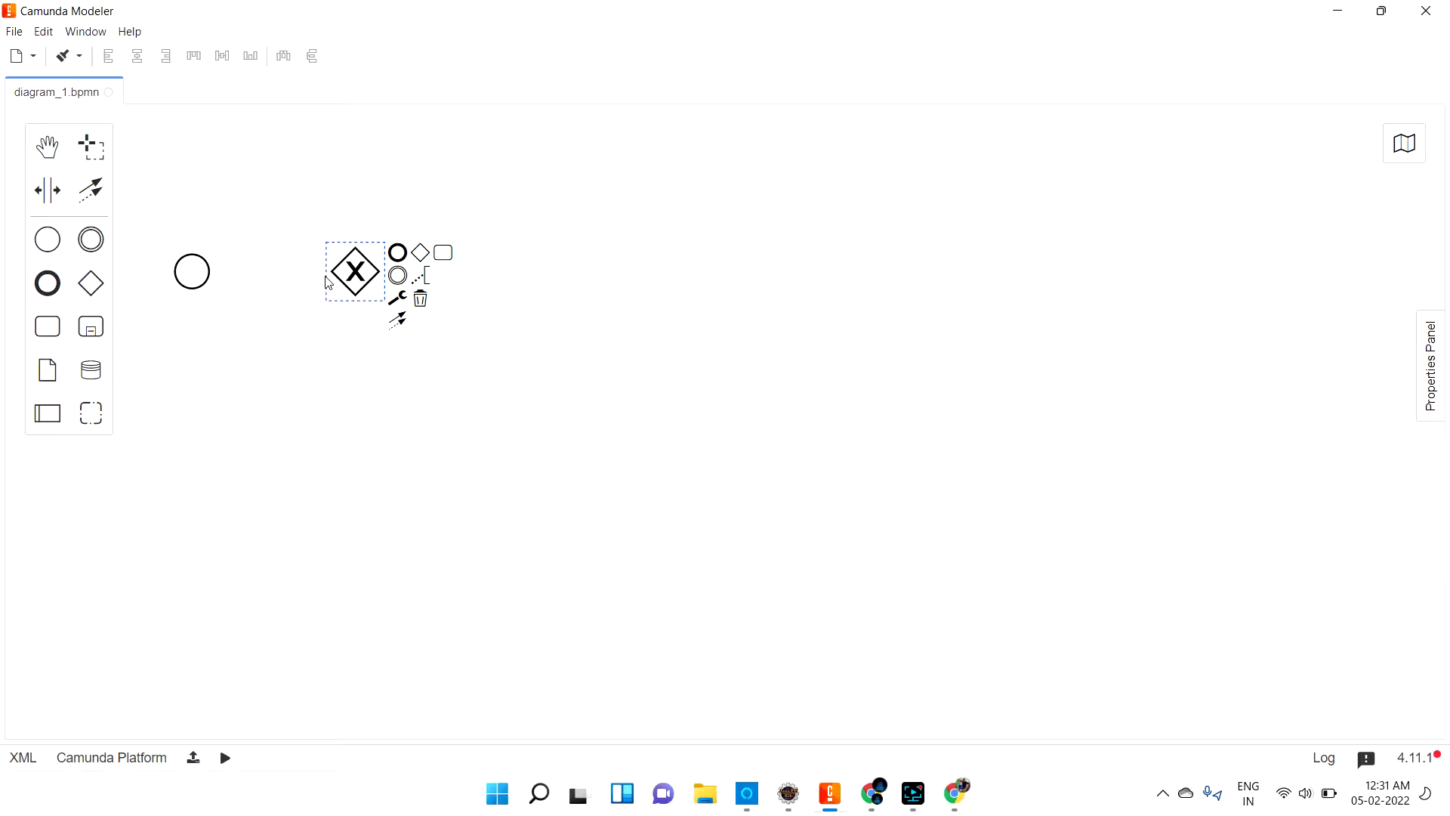
{"action": "left_click", "coordinate": [398, 299]}
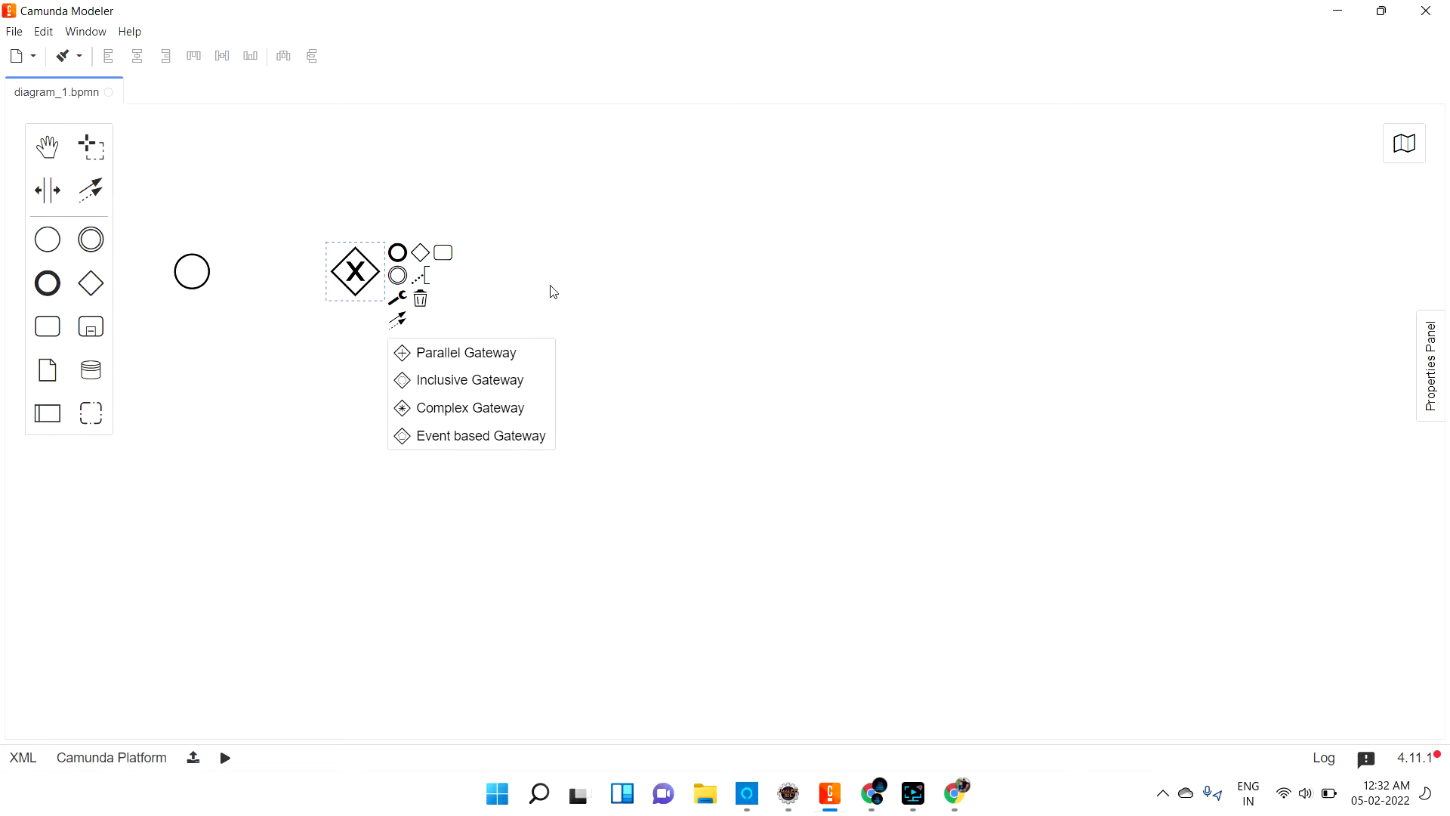
Delete the loose gateway and shift the start event slightly down and right.
{"action": "left_click", "coordinate": [272, 383]}
{"action": "left_click", "coordinate": [361, 290]}
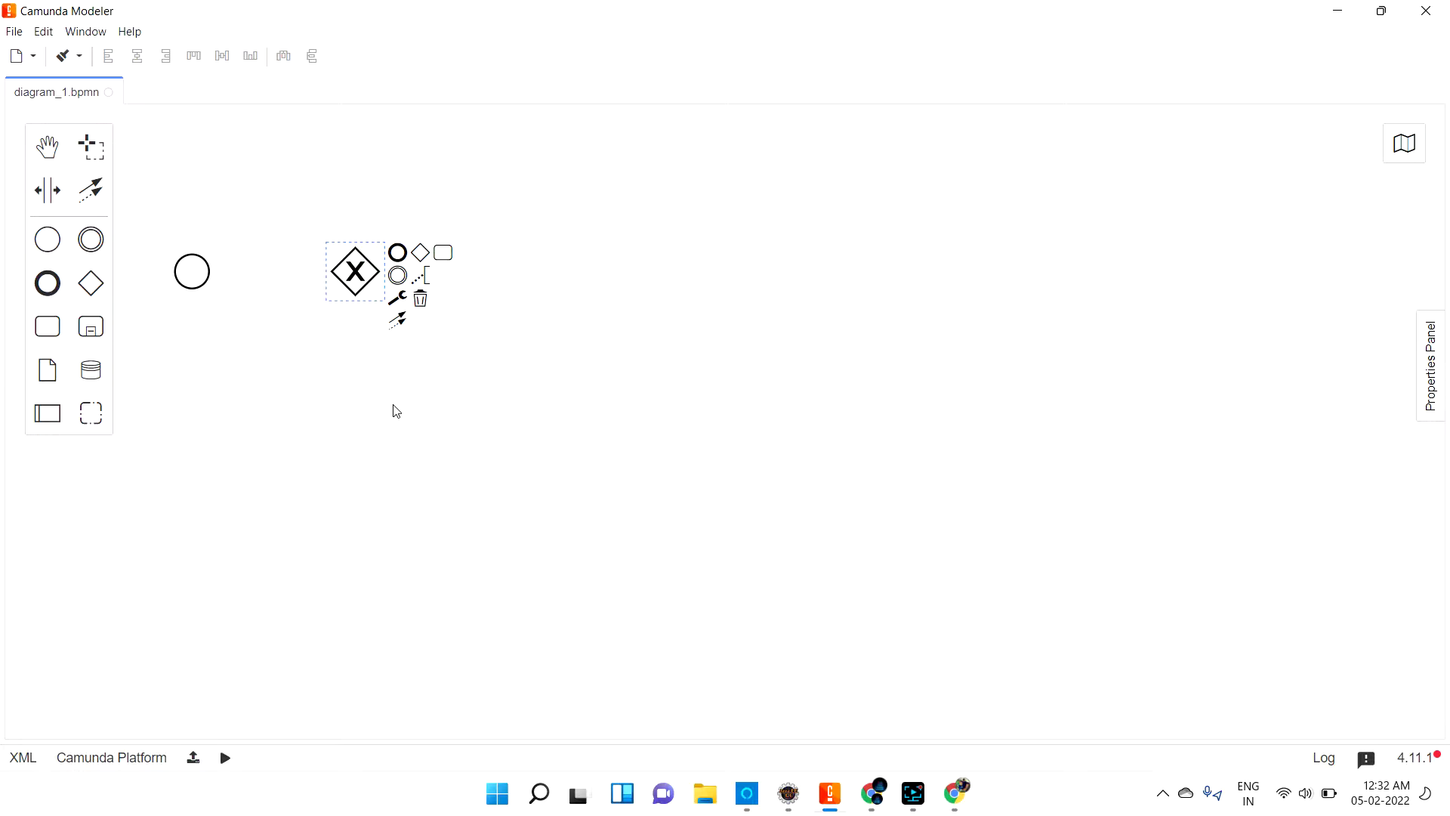
{"action": "key", "text": "Delete"}
{"action": "left_click_drag", "start_coordinate": [192, 272], "coordinate": [278, 310]}
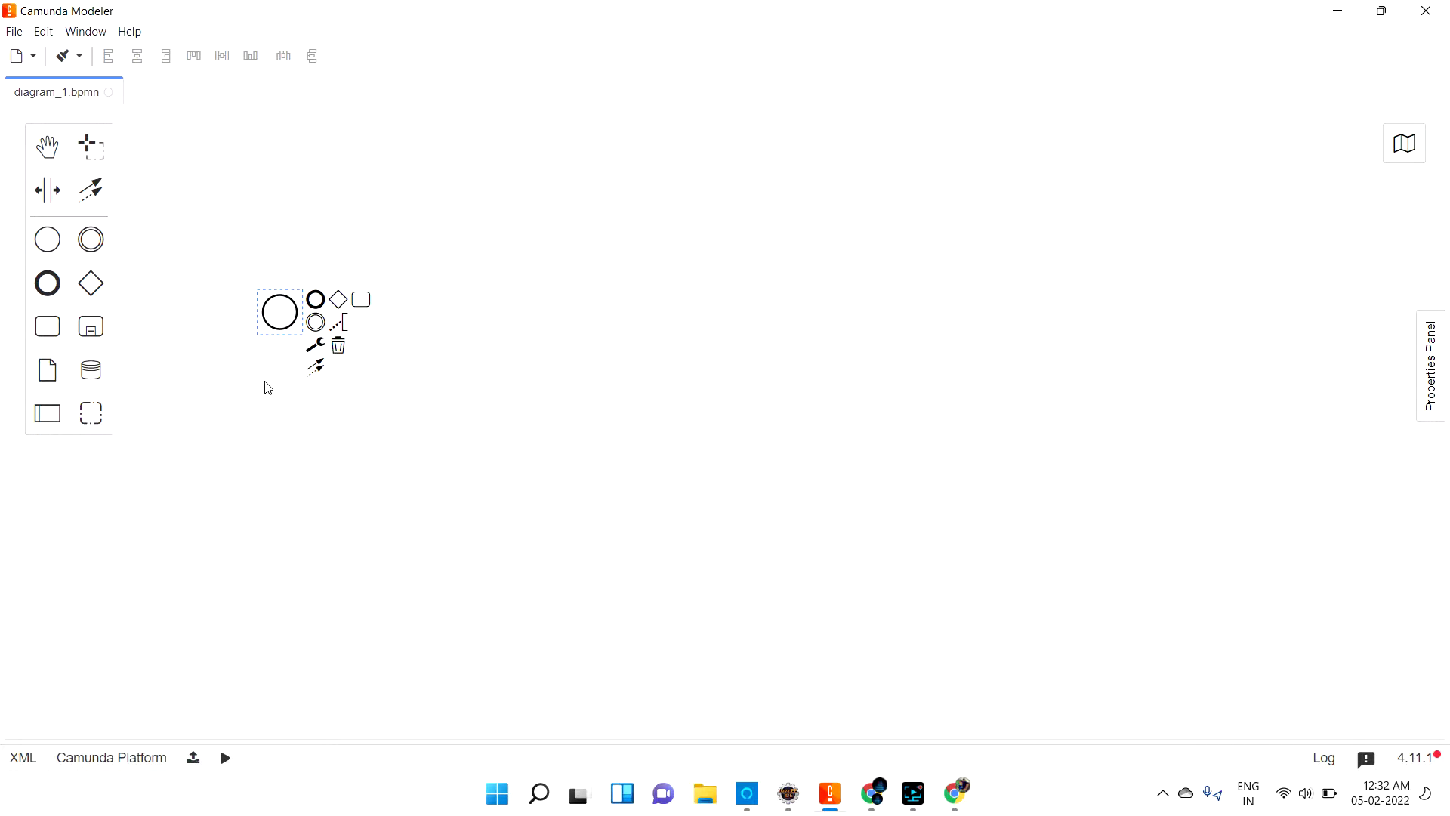
Append a User Task after the start event and label it user-task-input.
{"action": "left_click", "coordinate": [361, 298]}
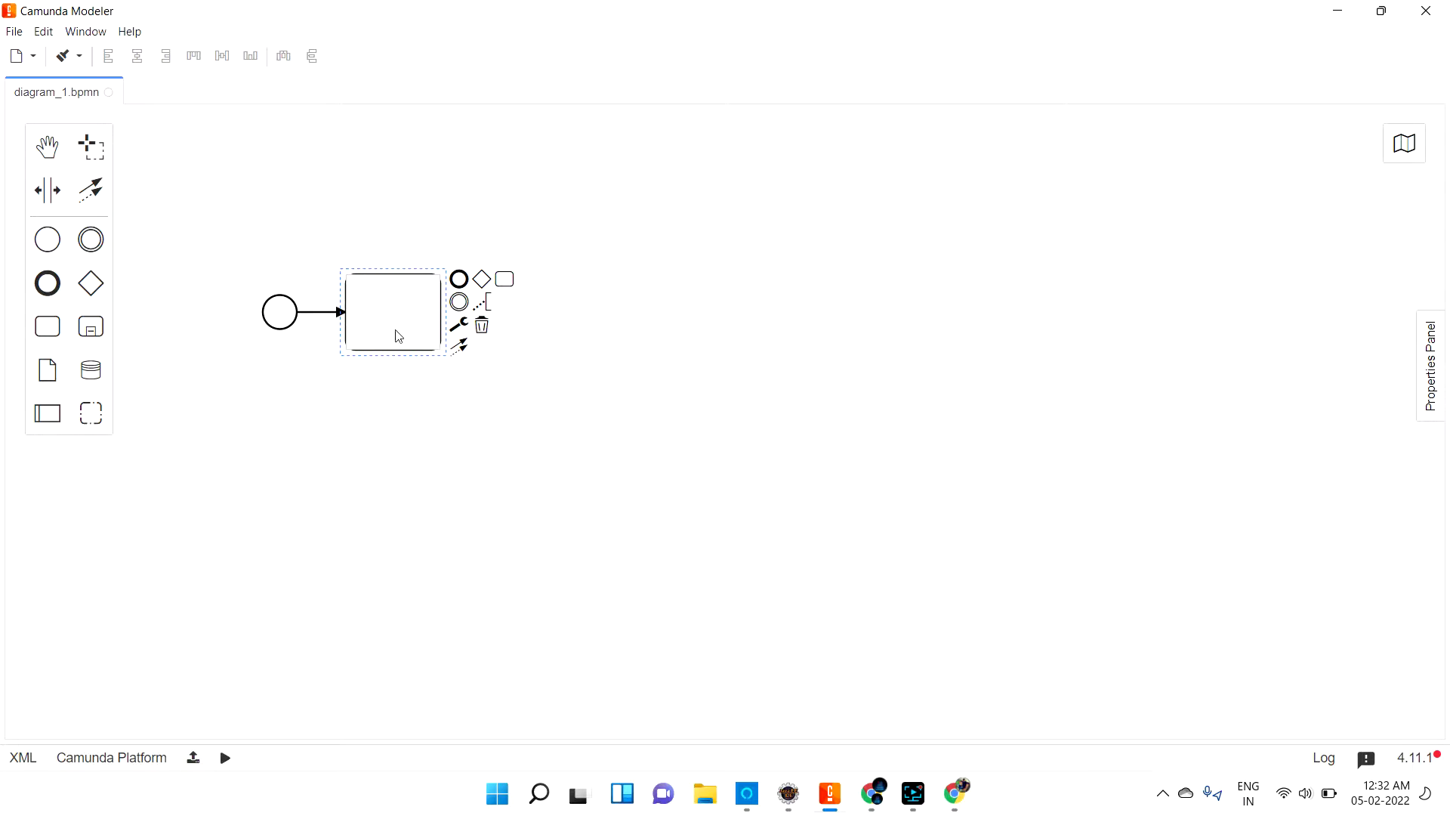
{"action": "left_click", "coordinate": [459, 325]}
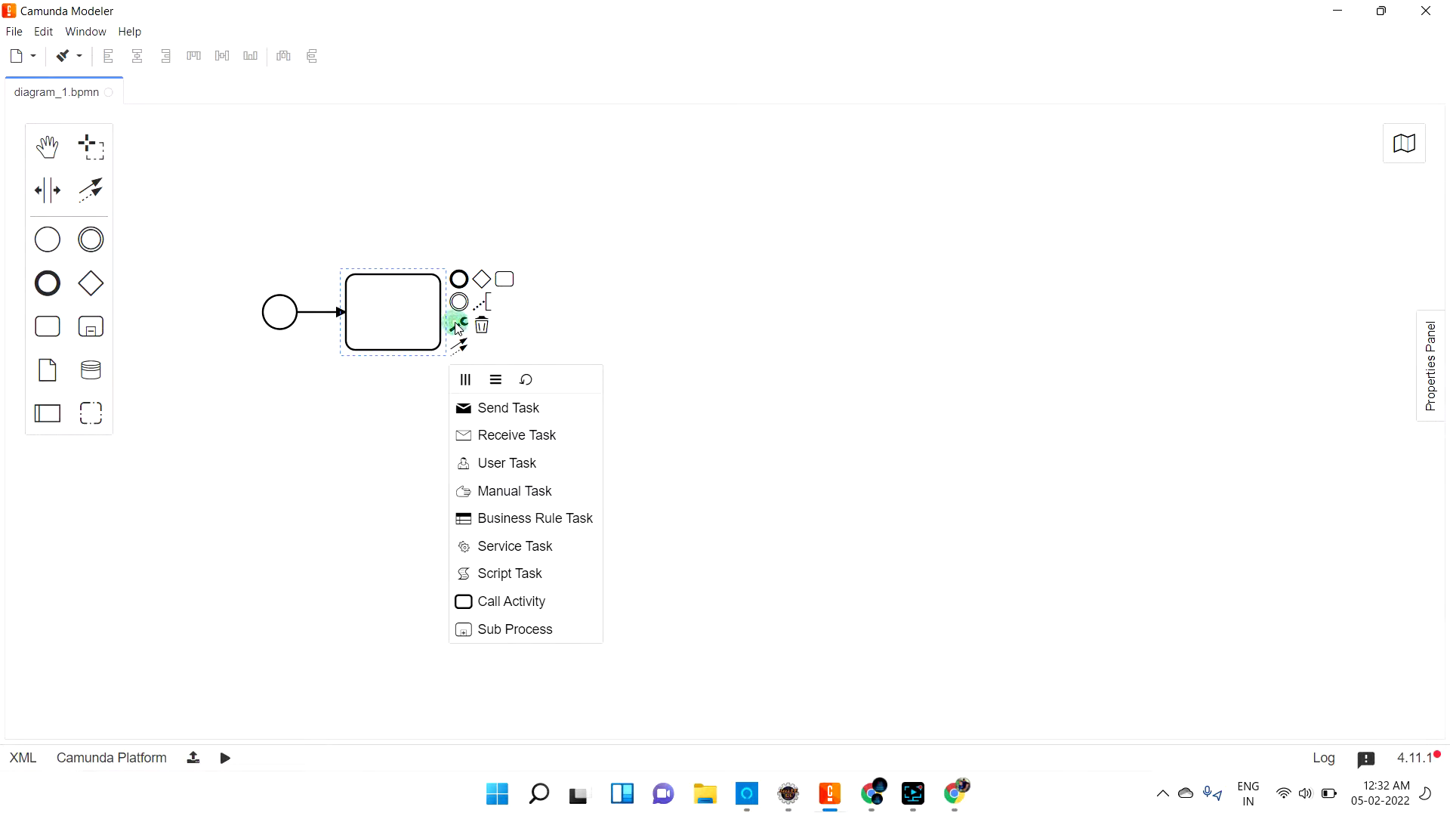
{"action": "left_click", "coordinate": [509, 462]}
{"action": "double_click", "coordinate": [388, 313]}
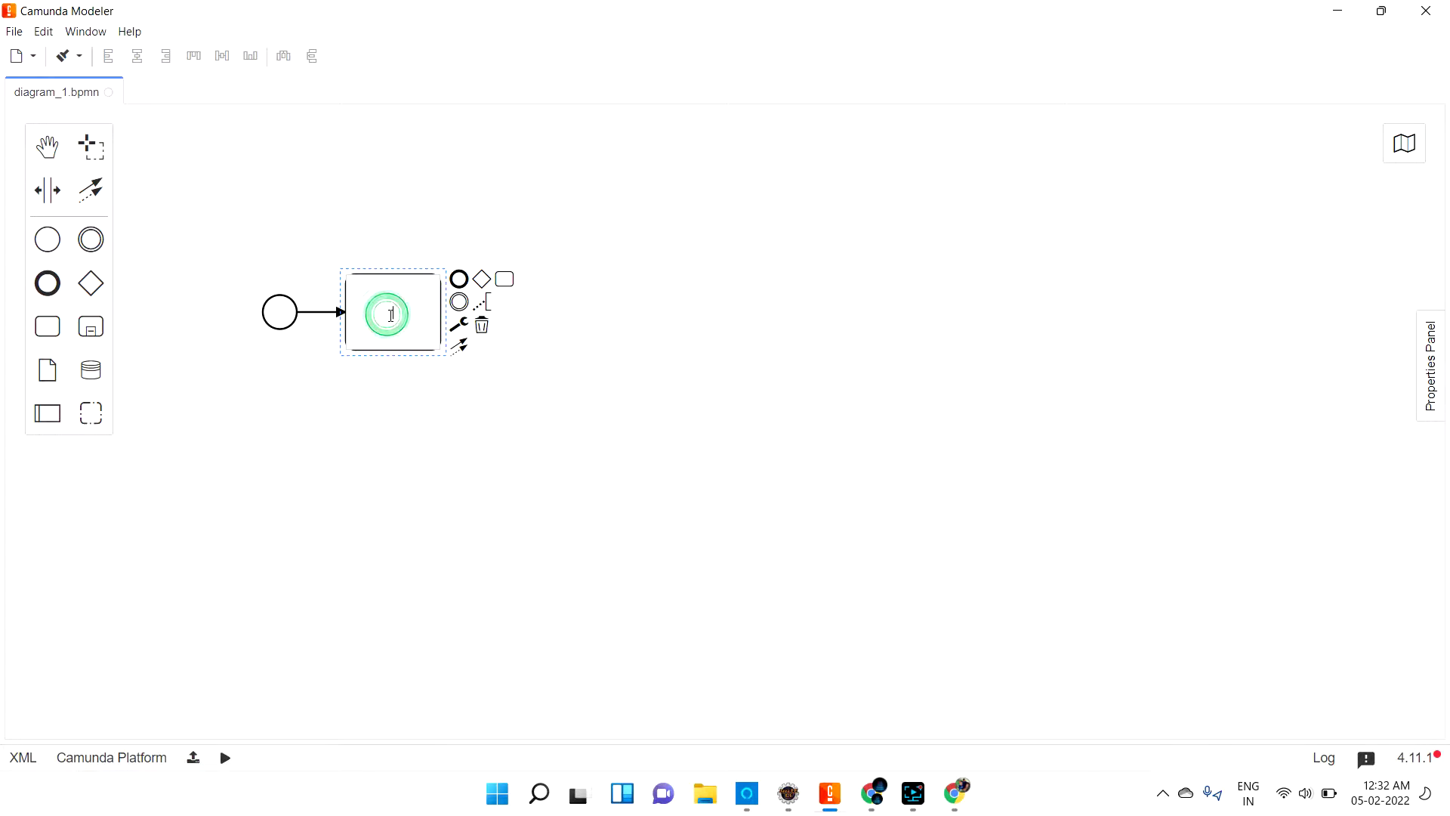
{"action": "type", "text": "qs"}
{"action": "key", "text": "BackSpace"}
{"action": "key", "text": "BackSpace"}
{"action": "type", "text": "user-task-input"}
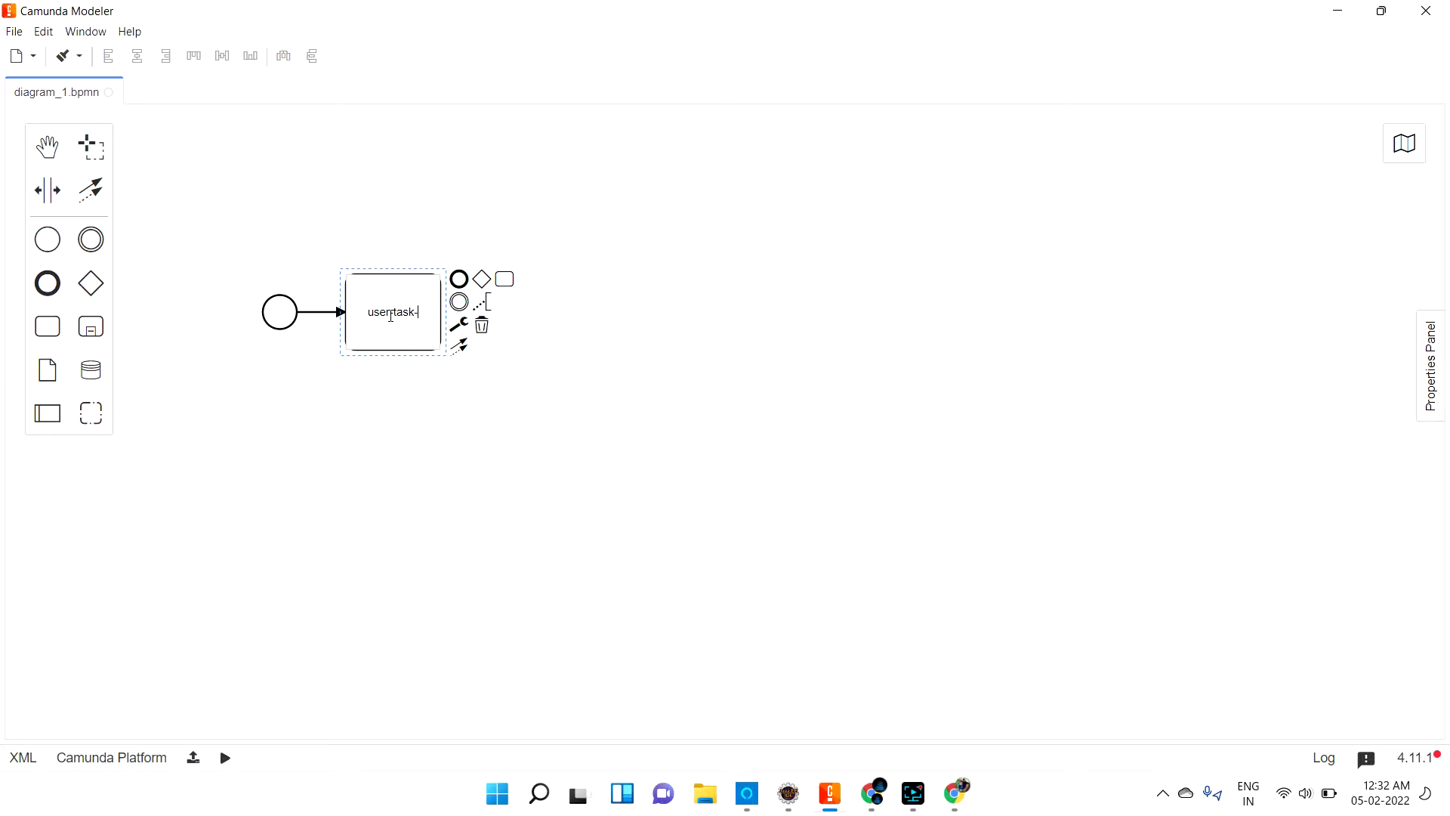
{"action": "key", "text": "Return"}
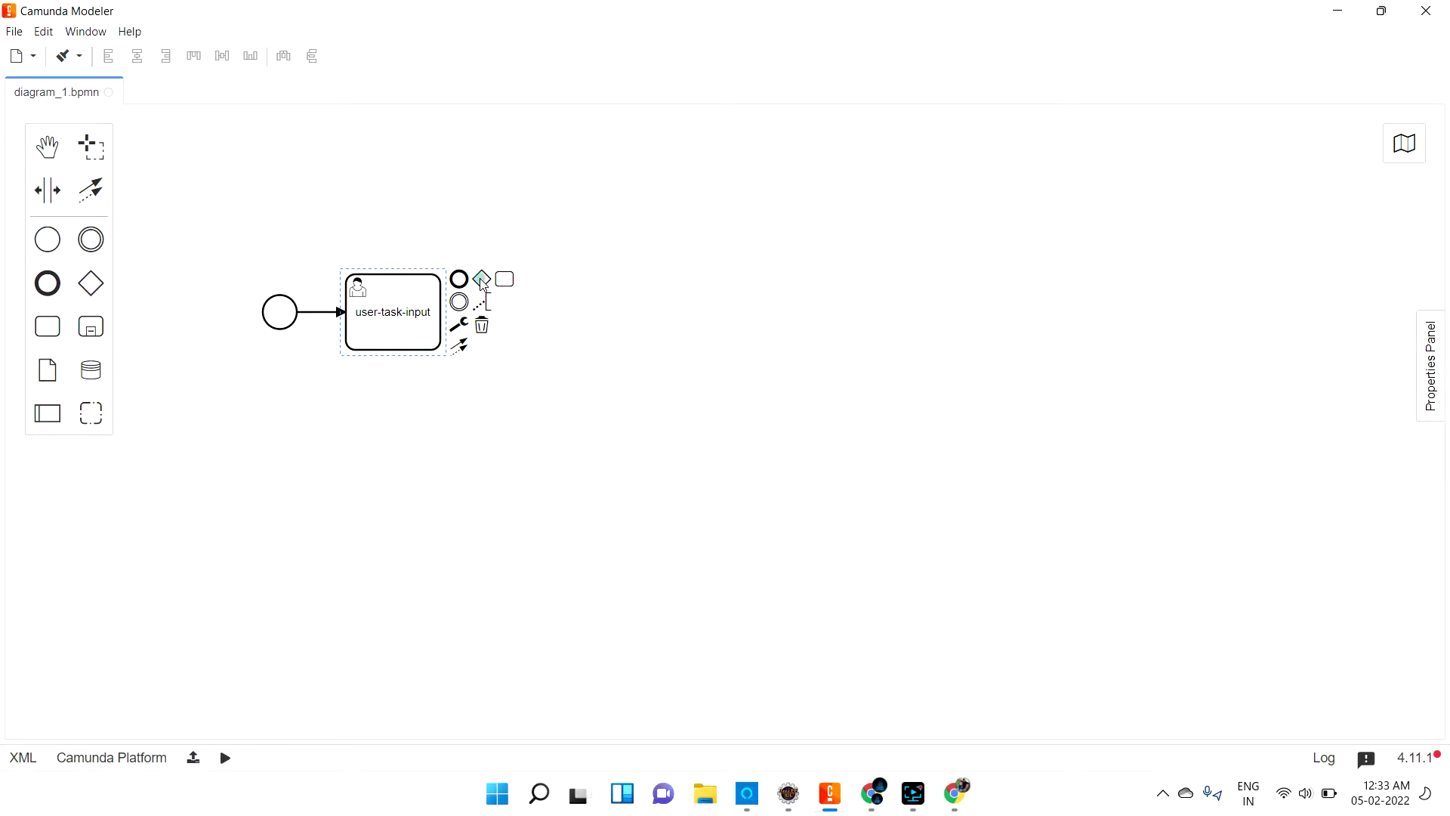
Append an exclusive gateway after user-task-input, then a new task after the gateway.
{"action": "left_click", "coordinate": [482, 283]}
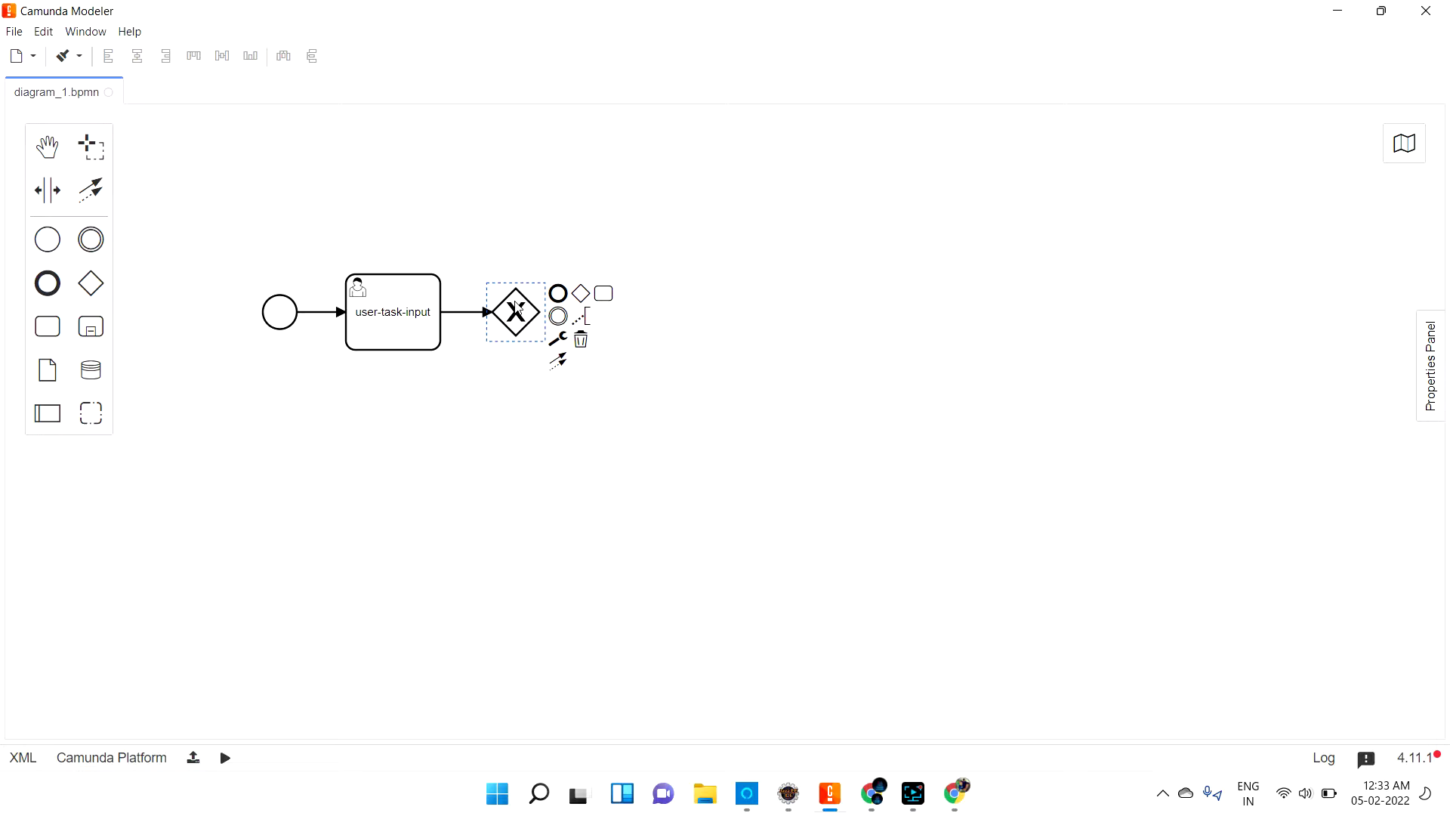
{"action": "left_click", "coordinate": [603, 295]}
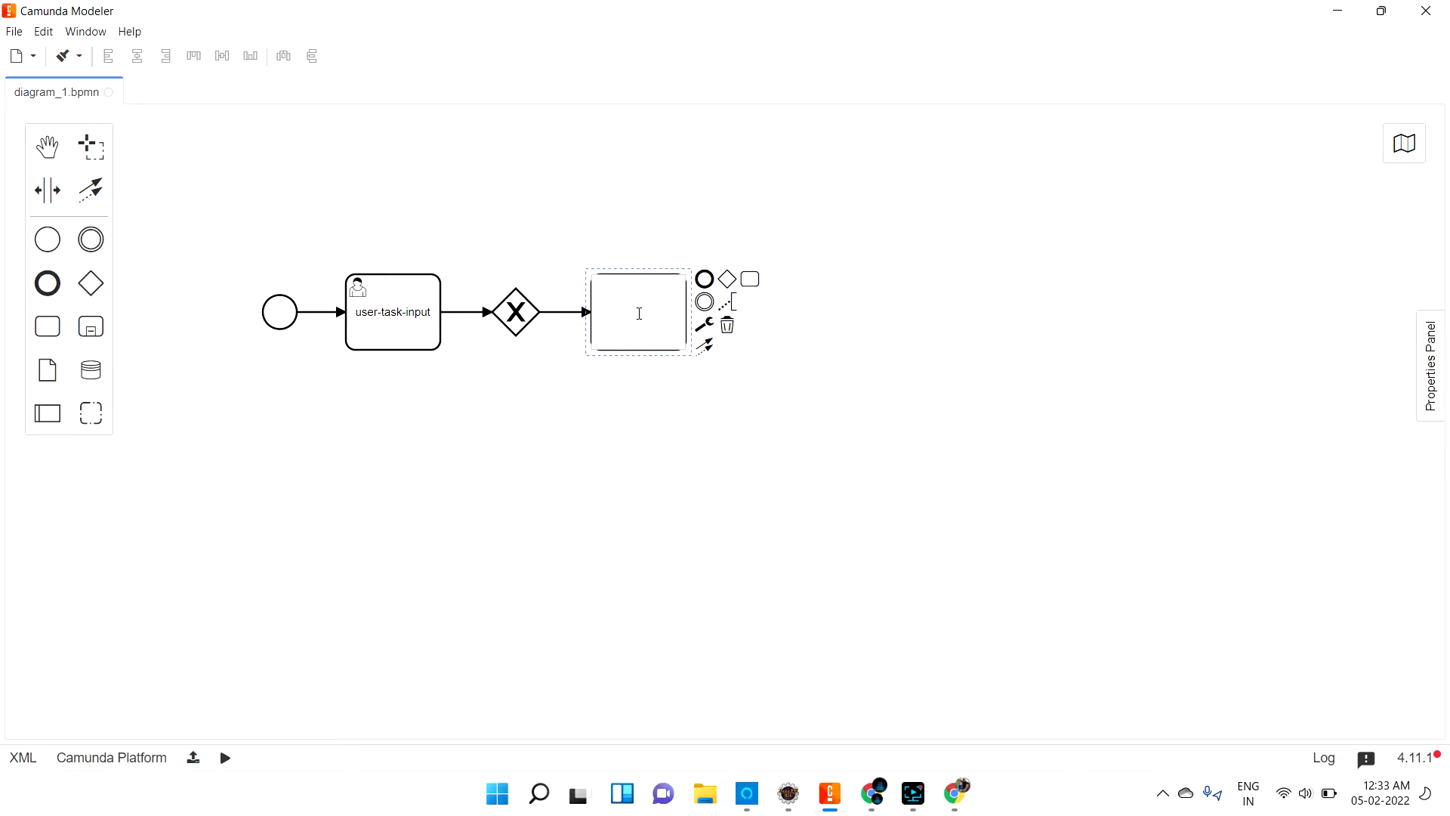
{"action": "type", "text": "od"}
{"action": "key", "text": "BackSpace"}
{"action": "key", "text": "BackSpace"}
Convert the new task into a User Task labelled old-age.
{"action": "left_click", "coordinate": [708, 325]}
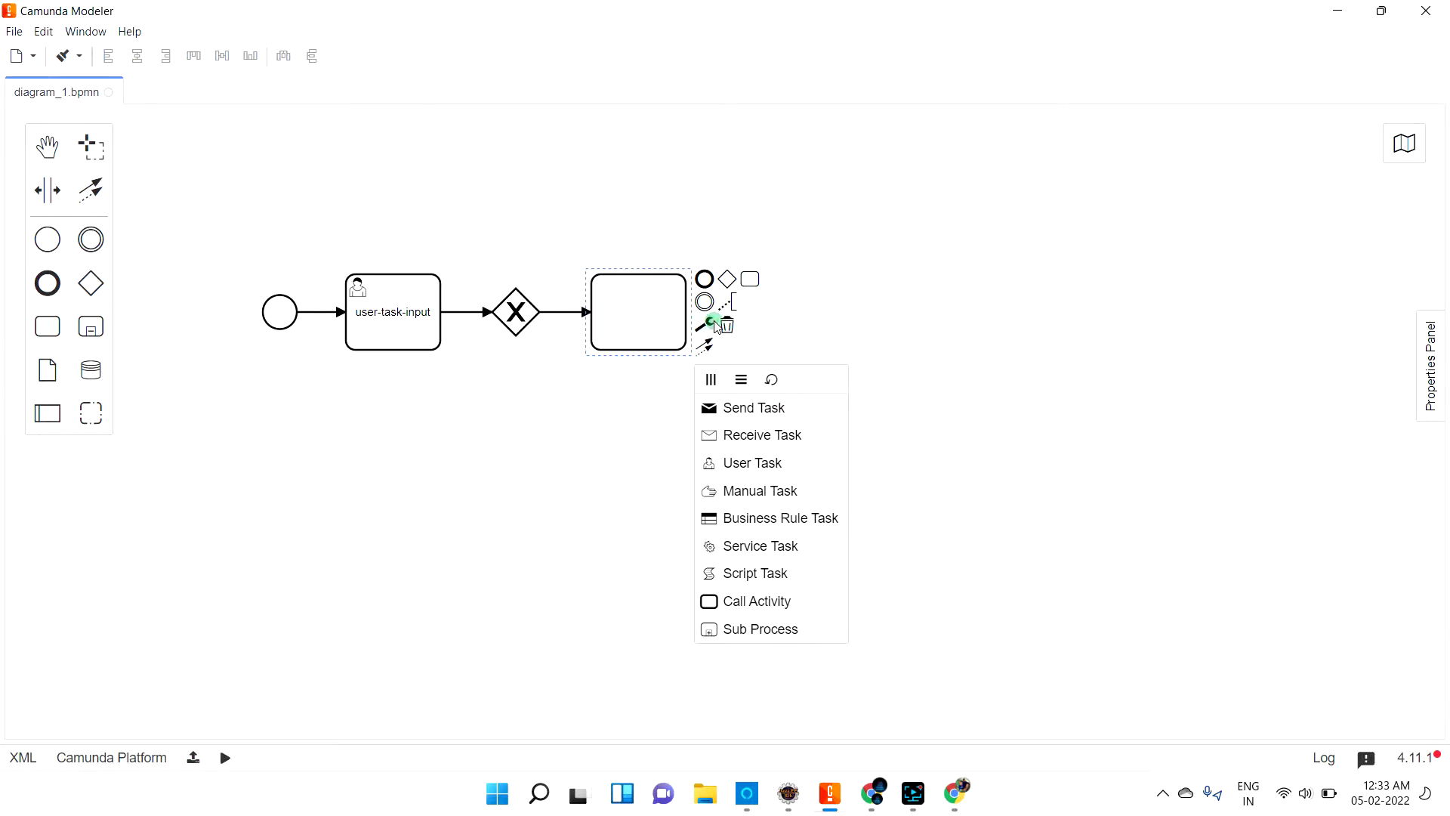
{"action": "left_click", "coordinate": [754, 464]}
{"action": "double_click", "coordinate": [638, 317]}
{"action": "type", "text": "old-age"}
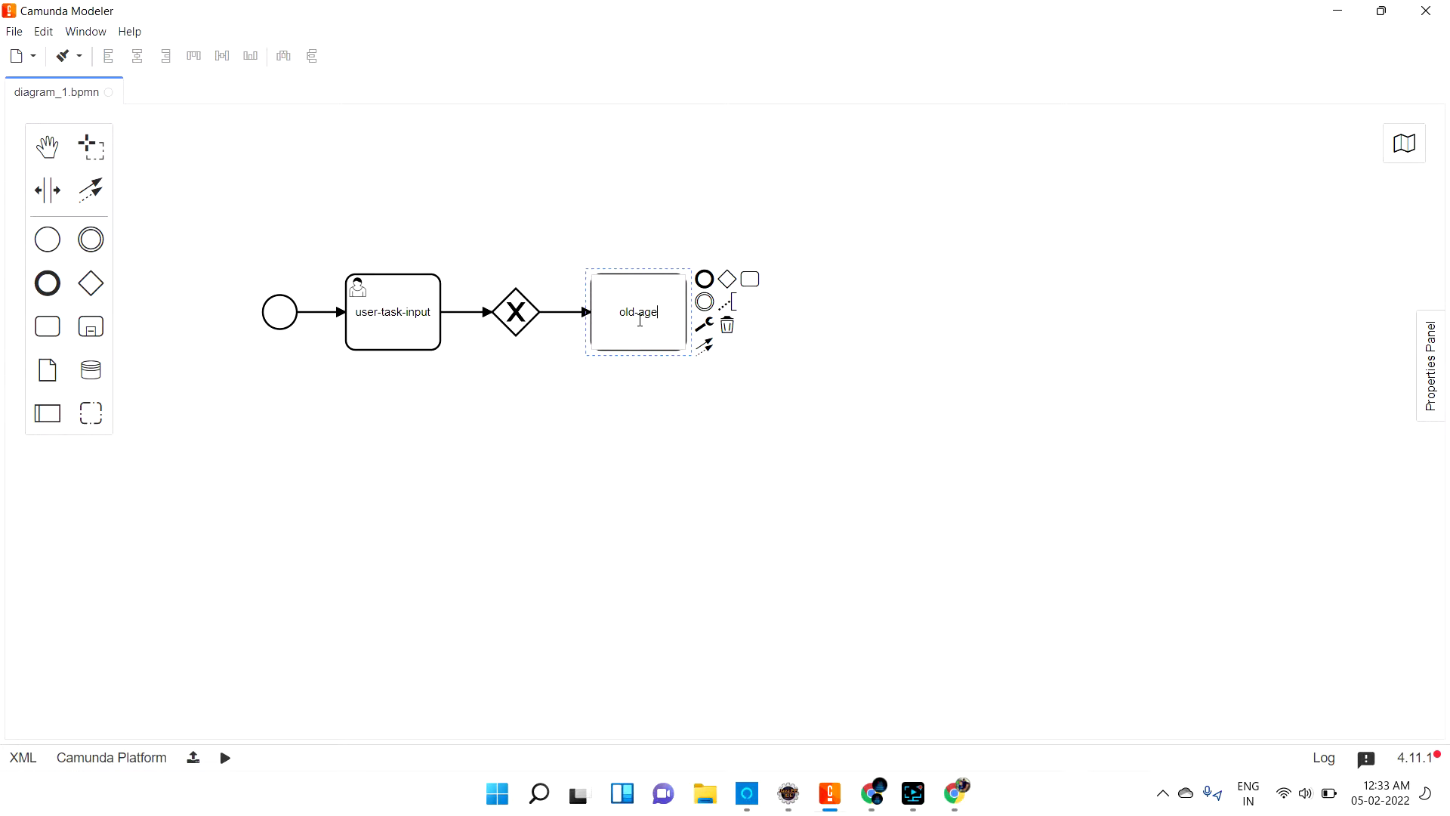
{"action": "key", "text": "Return"}
Add a second task branching from the gateway, labelled adult-age.
{"action": "left_click", "coordinate": [520, 323]}
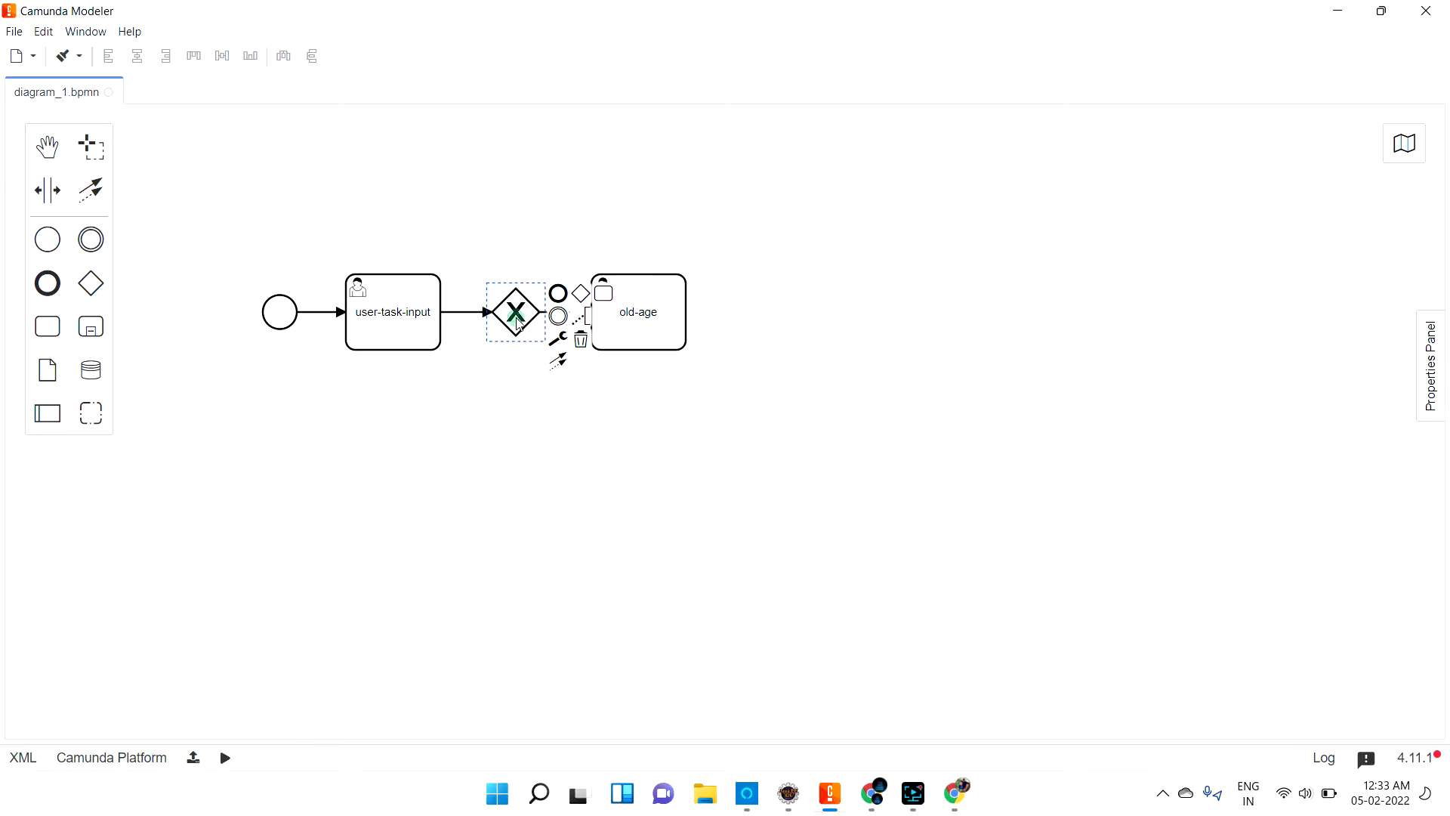
{"action": "left_click", "coordinate": [558, 362]}
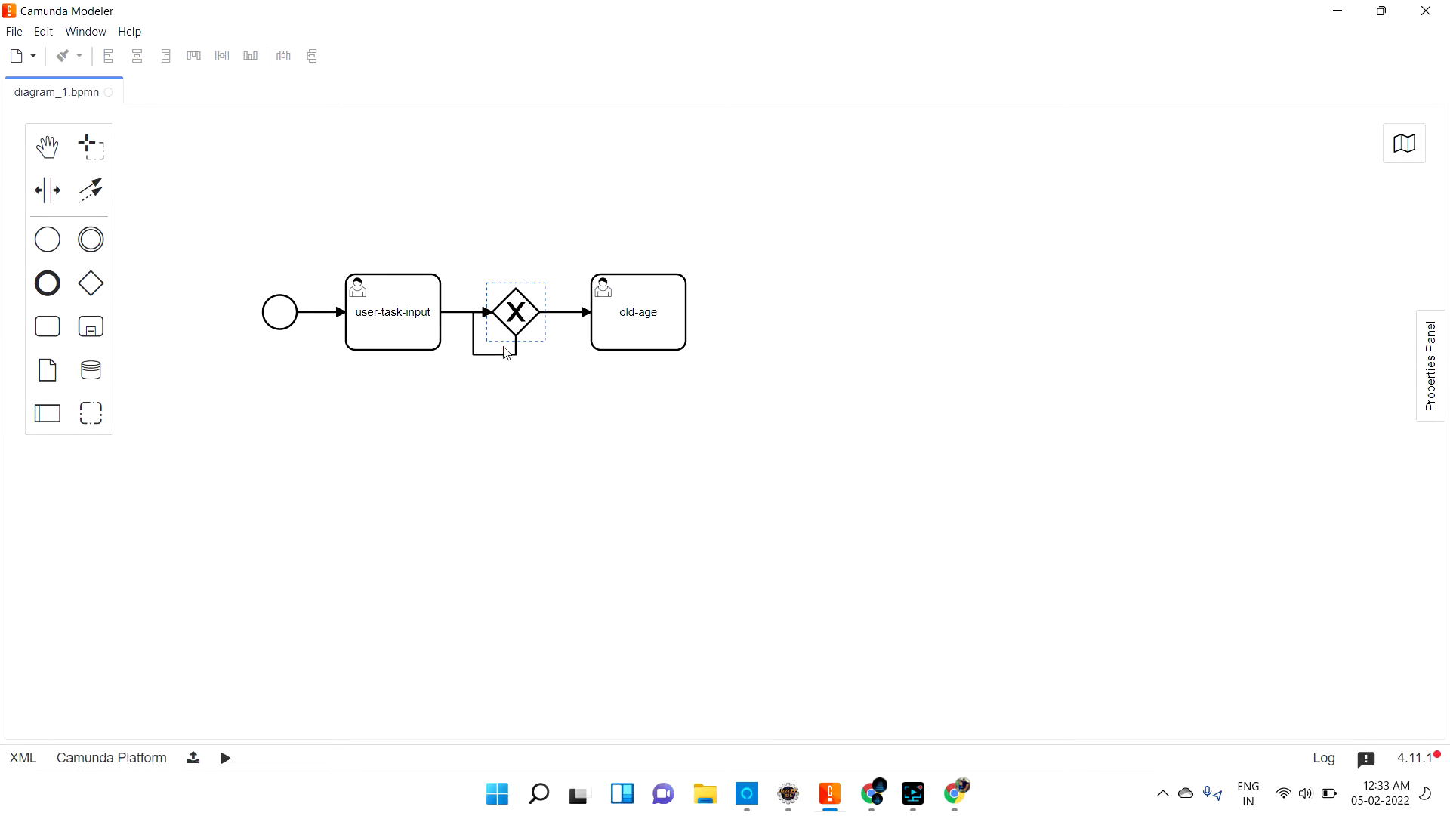
{"action": "left_click", "coordinate": [556, 431]}
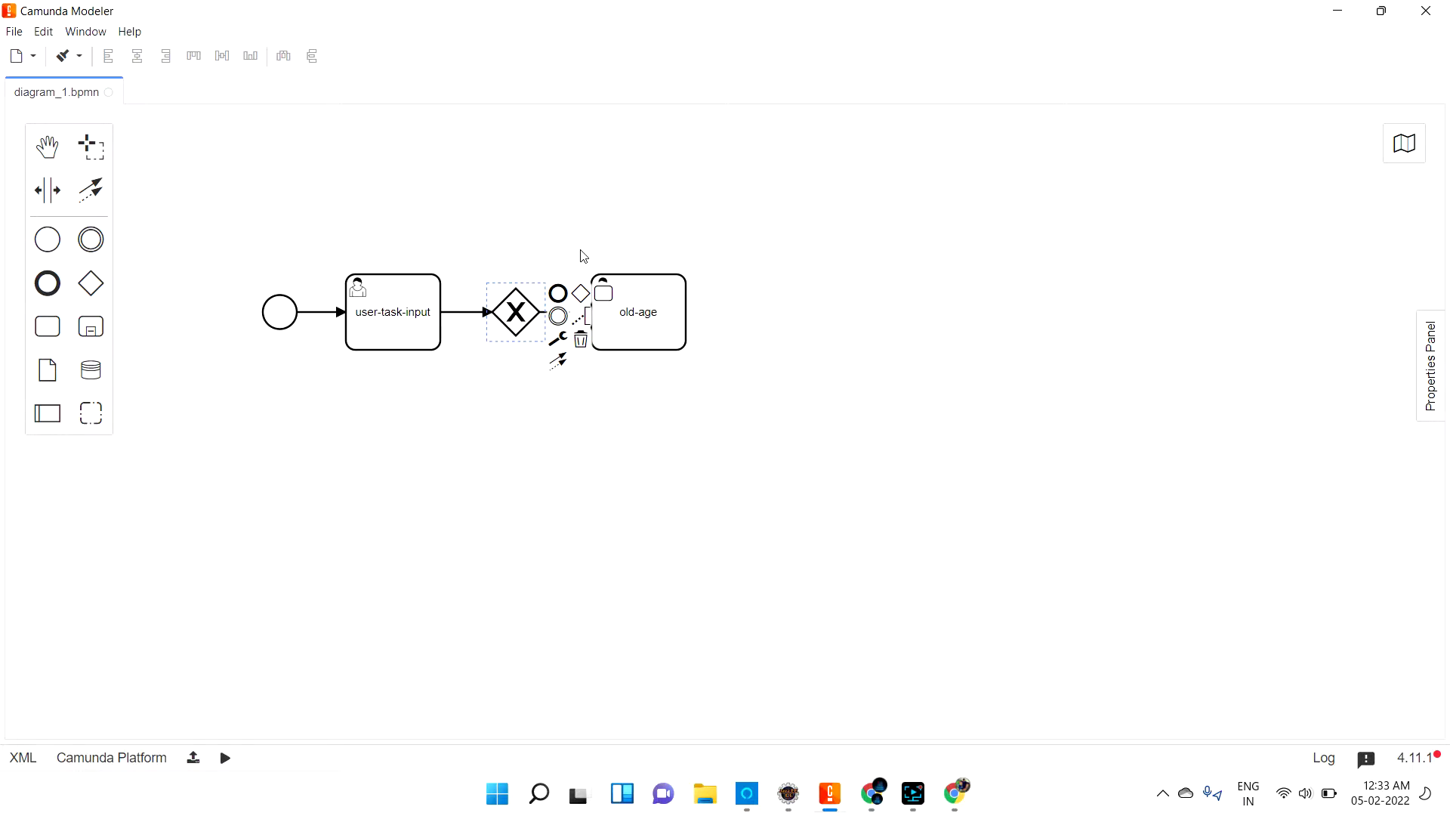
{"action": "left_click", "coordinate": [604, 294]}
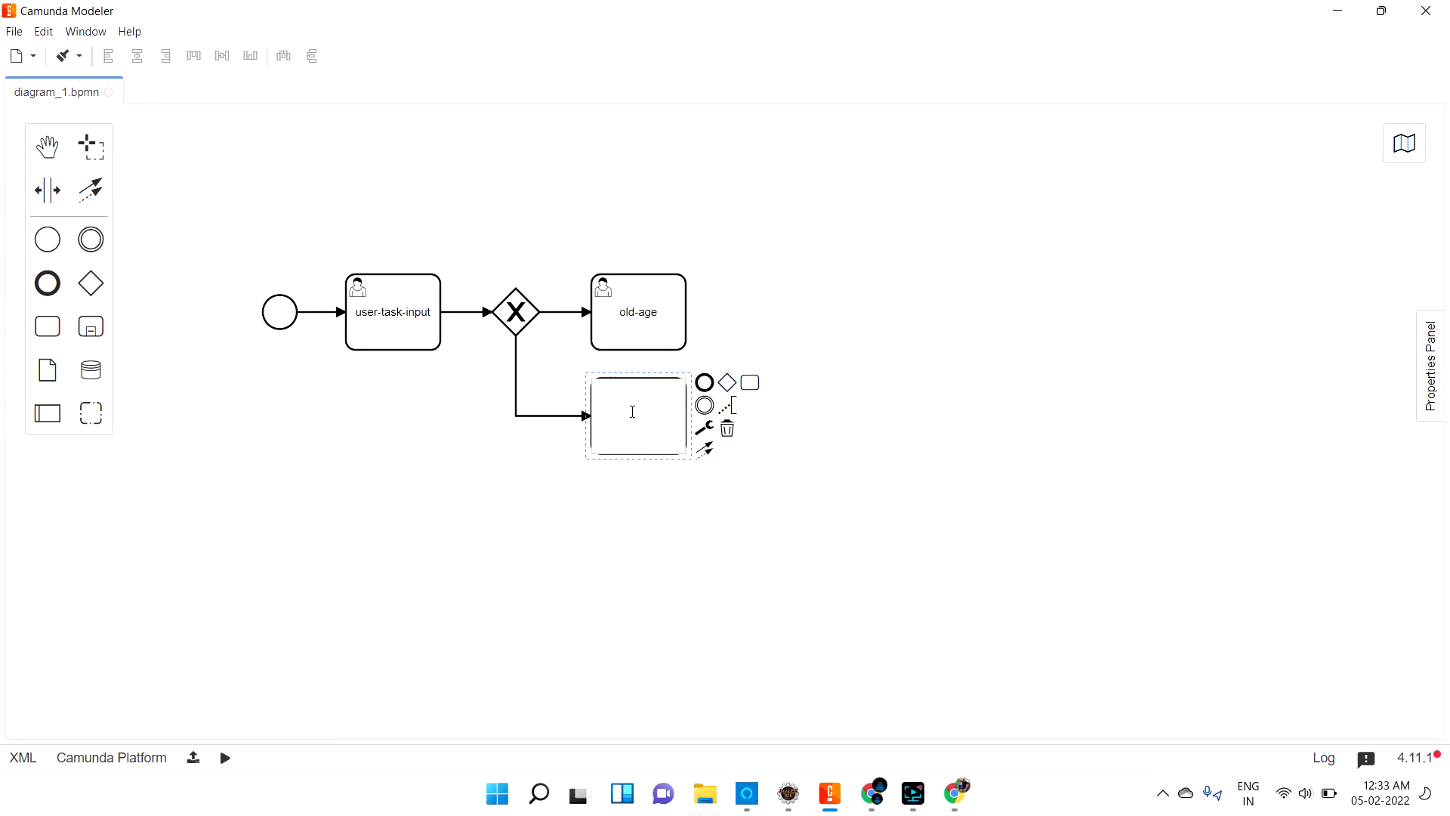
{"action": "type", "text": "adult-age"}
{"action": "key", "text": "Return"}
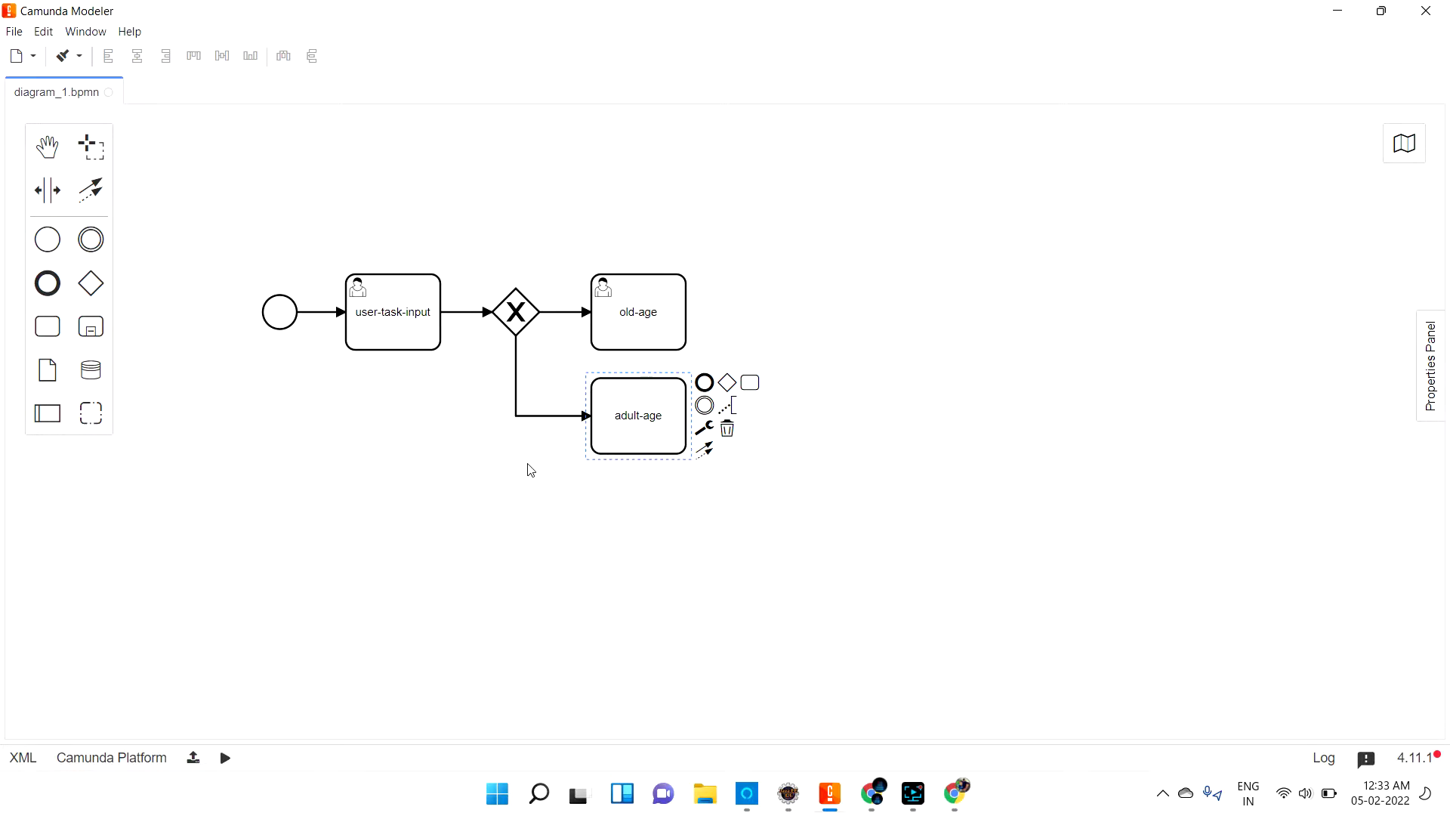
Add a third task branching from the gateway, labelled child-age.
{"action": "left_click", "coordinate": [526, 315]}
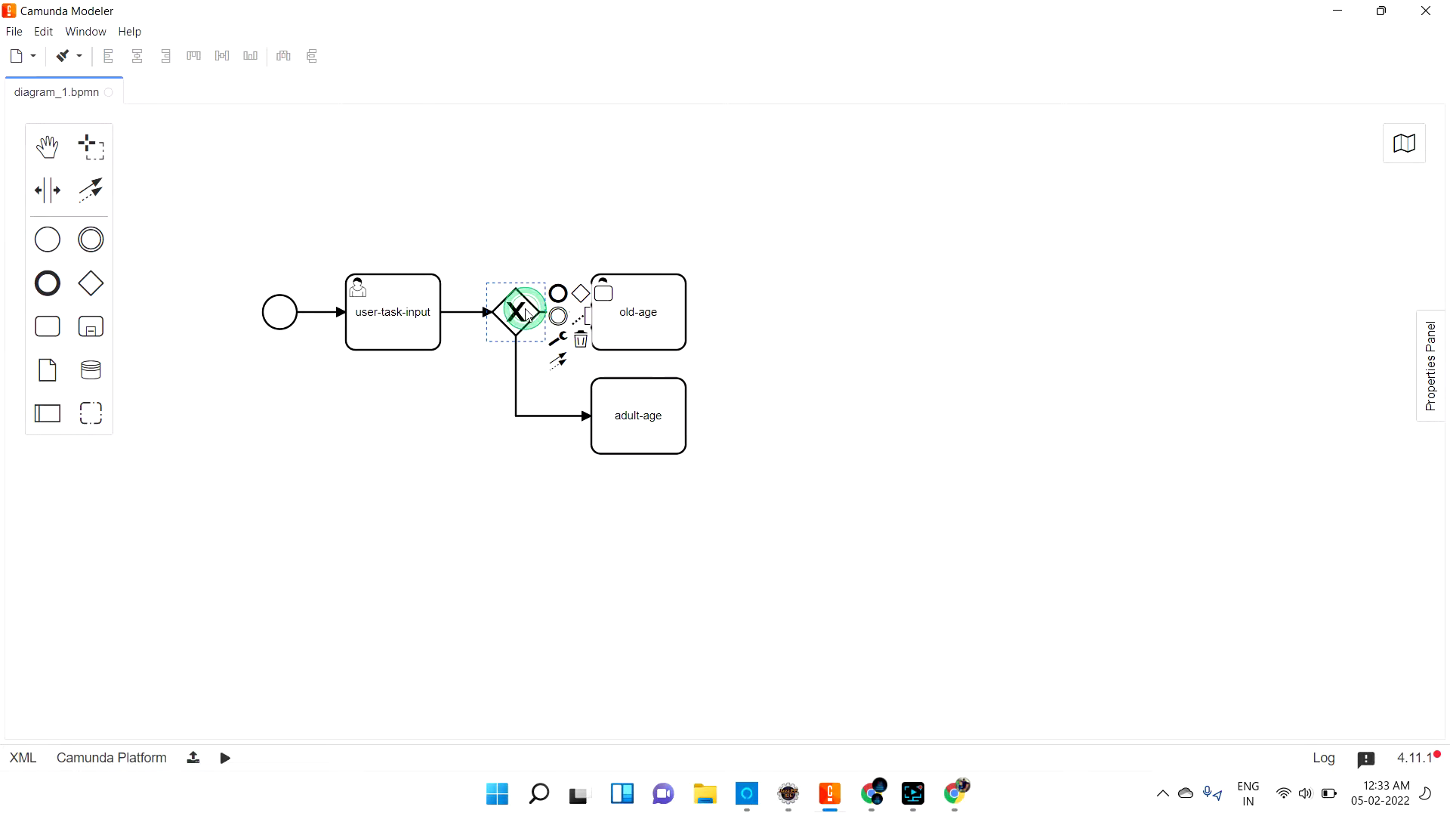
{"action": "left_click", "coordinate": [604, 293]}
{"action": "type", "text": "child-age"}
{"action": "key", "text": "Return"}
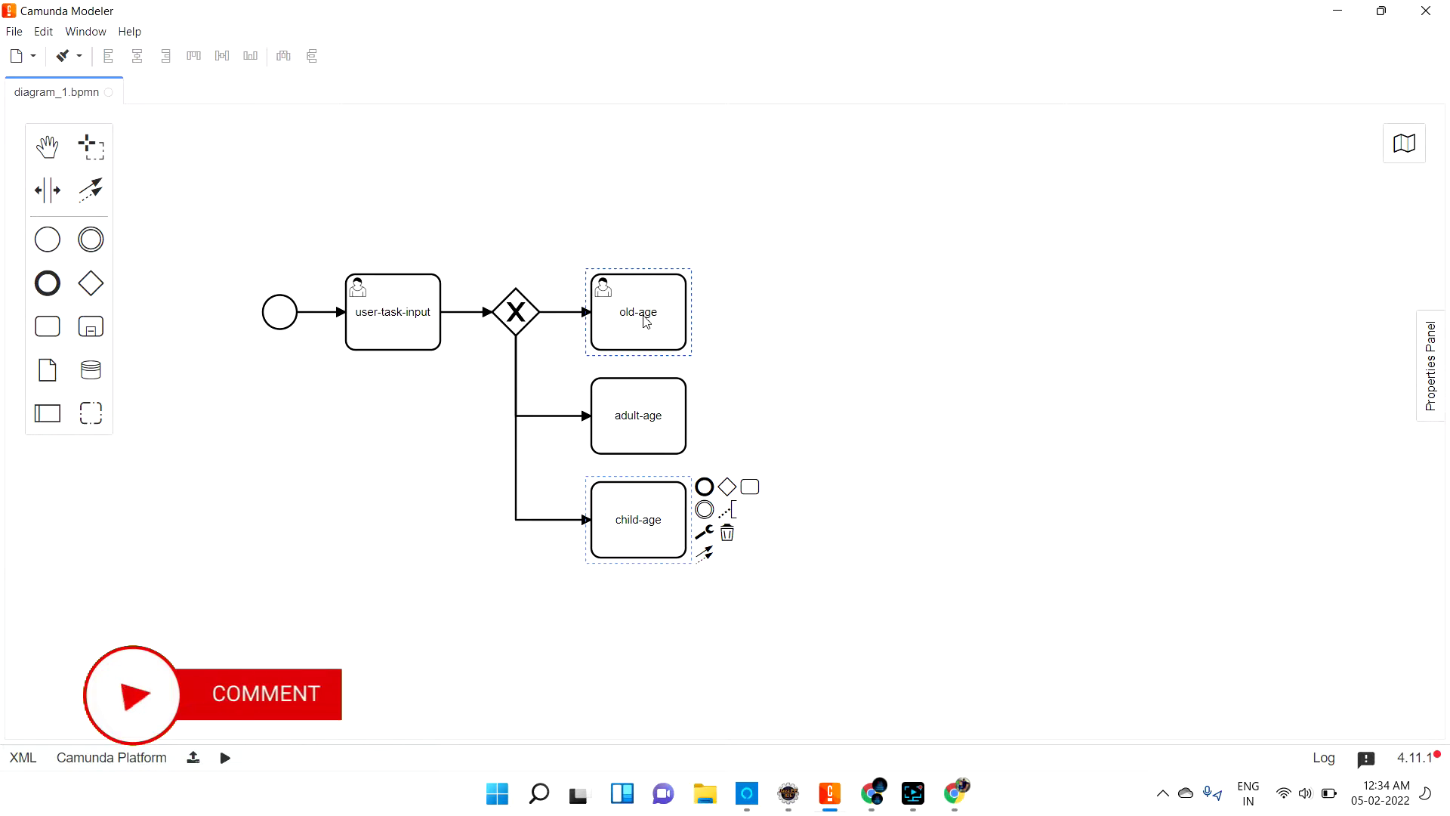
Move old-age above the gateway, adult-age level with it, and child-age up beneath adult-age.
{"action": "left_click", "coordinate": [645, 321]}
{"action": "left_click_drag", "start_coordinate": [638, 314], "coordinate": [639, 191]}
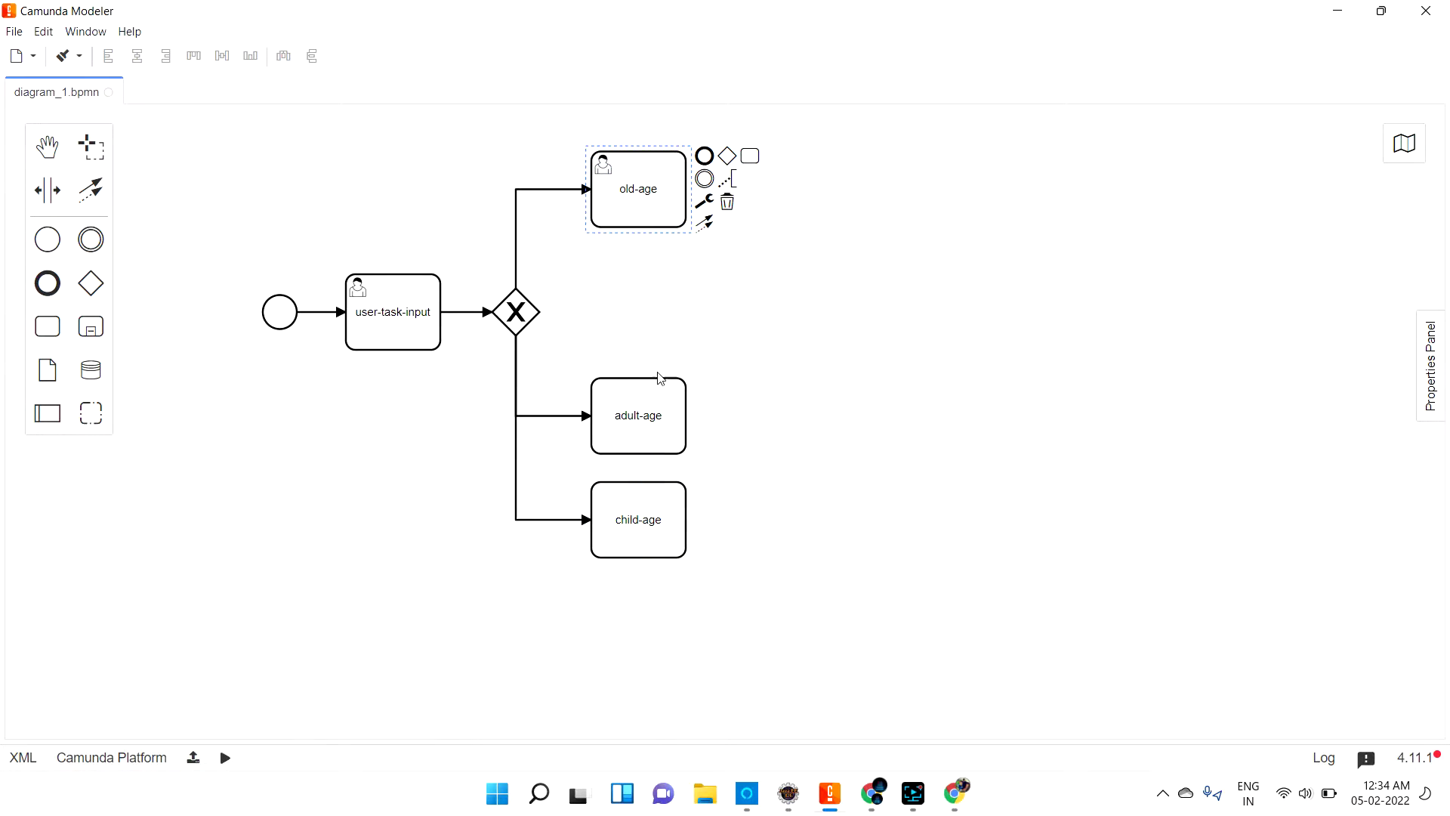
{"action": "left_click_drag", "start_coordinate": [638, 421], "coordinate": [644, 310]}
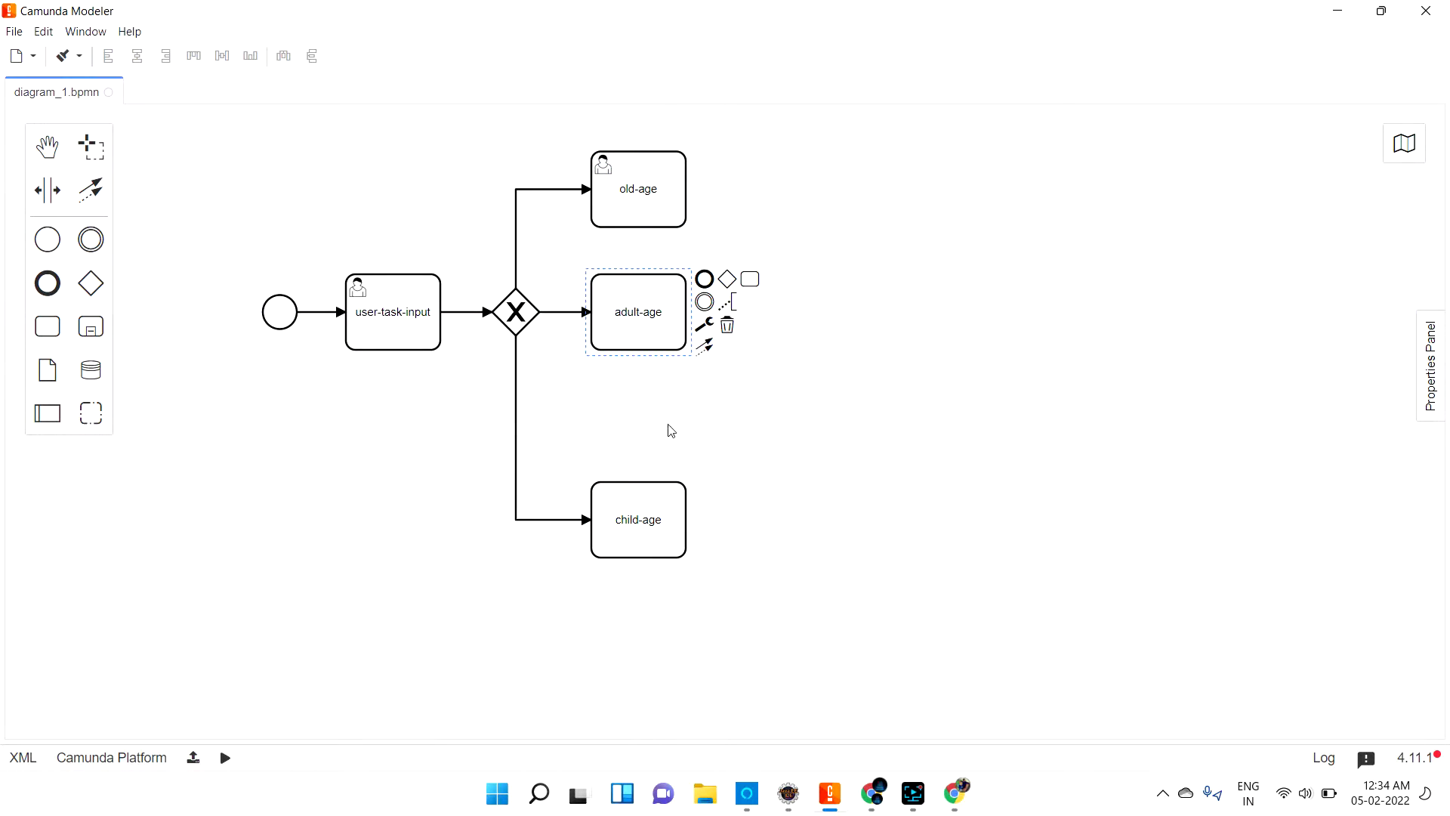
{"action": "left_click_drag", "start_coordinate": [648, 538], "coordinate": [656, 461]}
{"action": "left_click", "coordinate": [614, 556]}
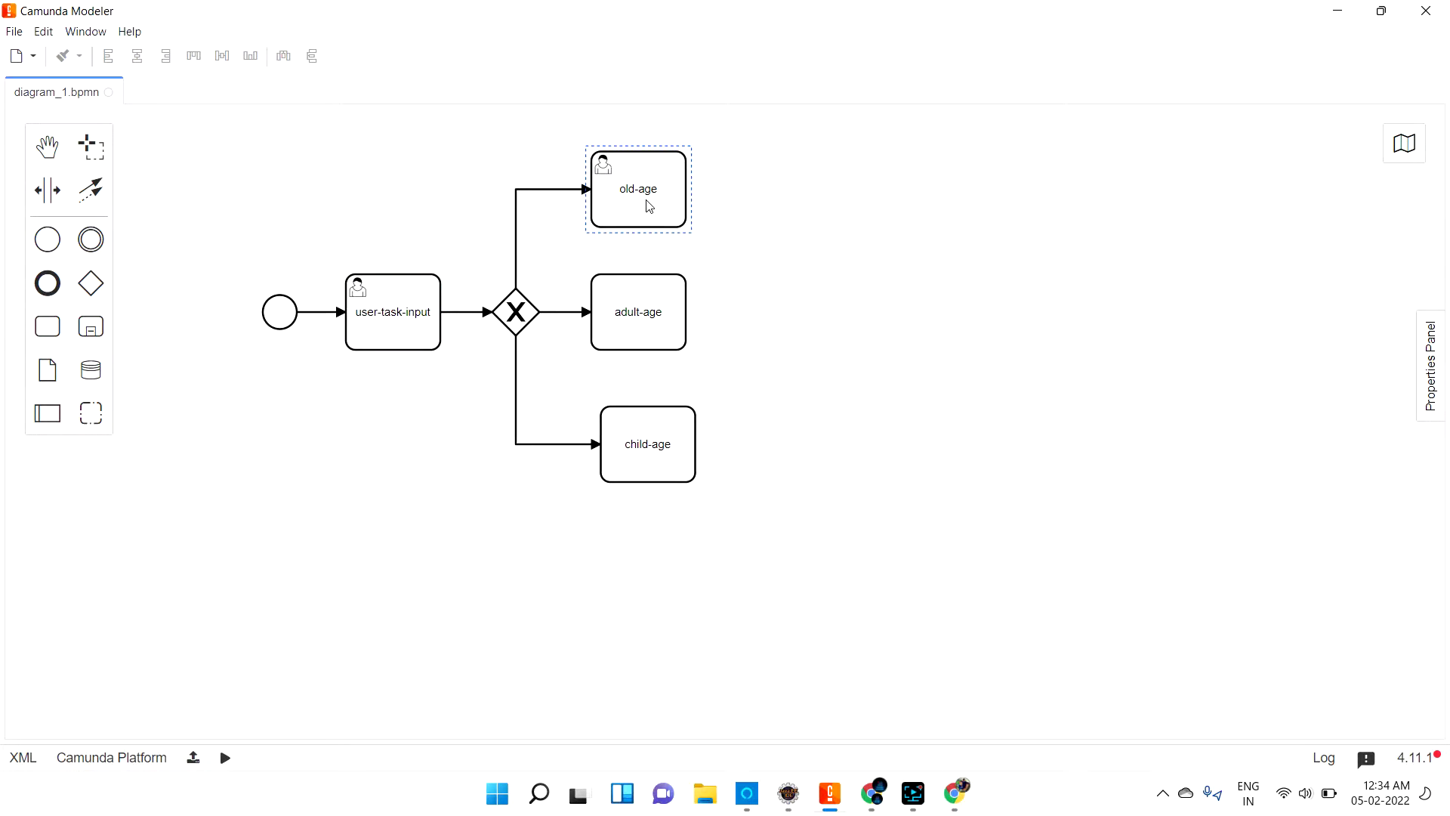
Convert the adult-age and child-age tasks into User Tasks.
{"action": "left_click", "coordinate": [639, 293]}
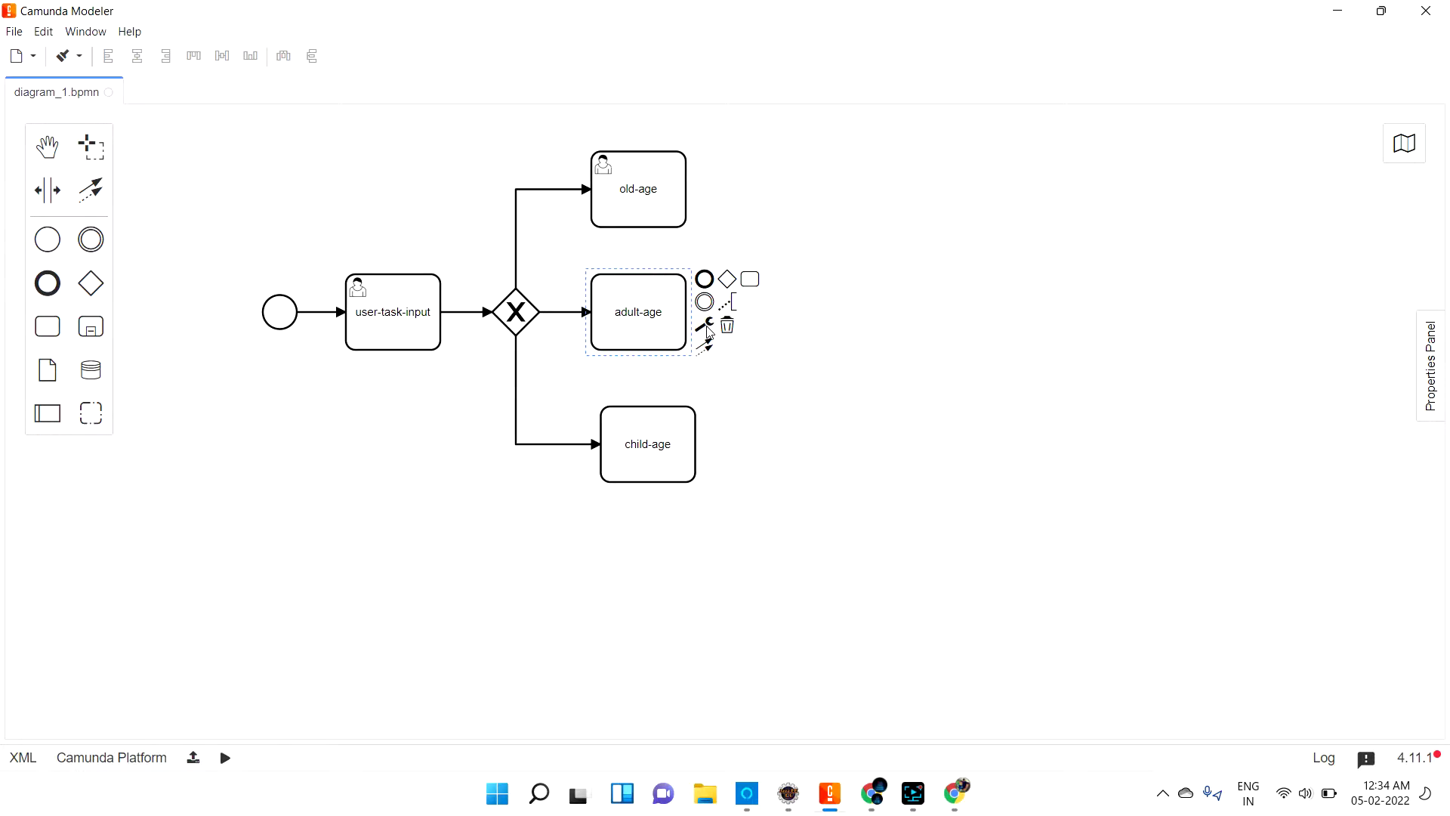
{"action": "left_click", "coordinate": [707, 328]}
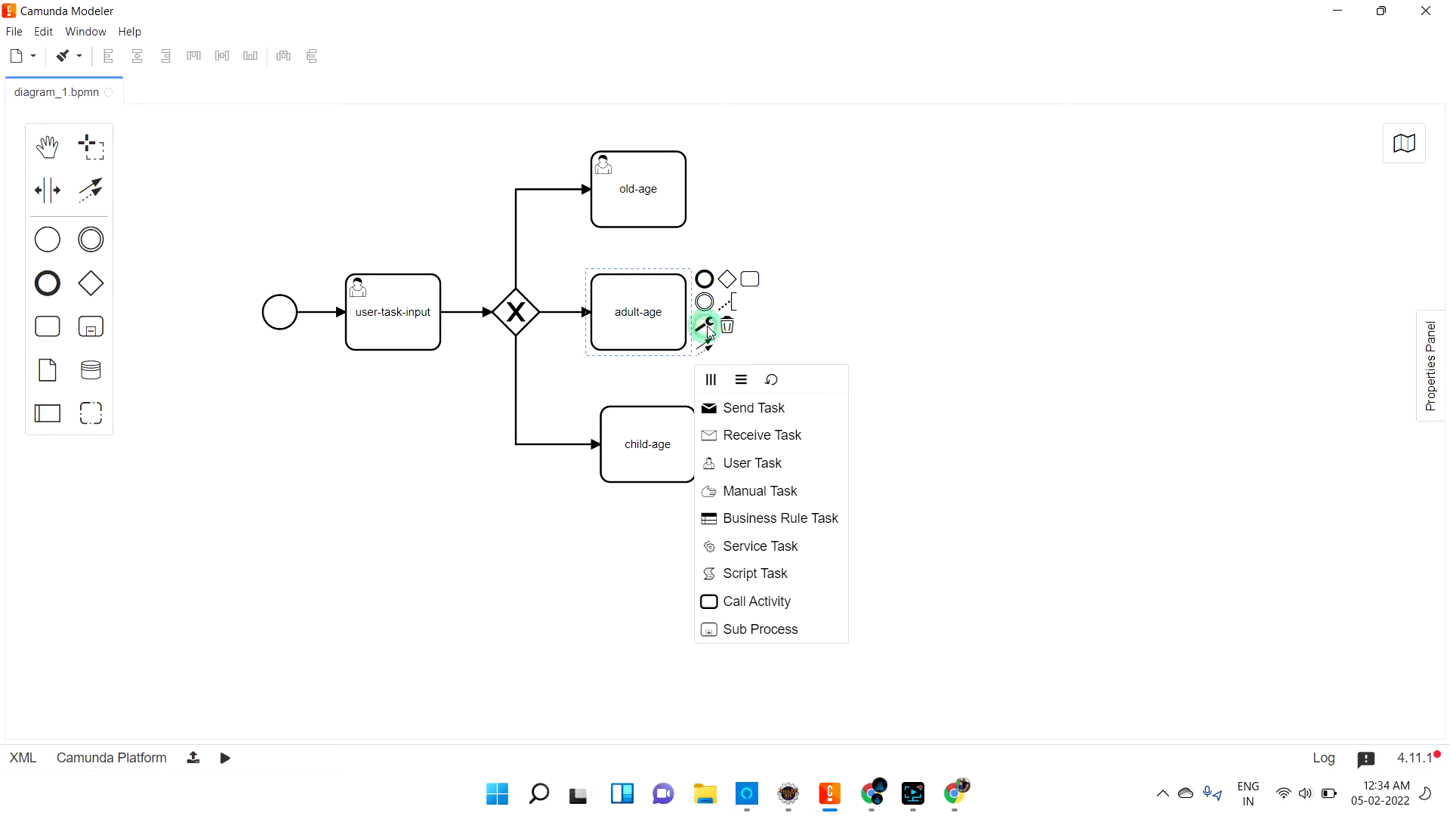
{"action": "left_click", "coordinate": [756, 464]}
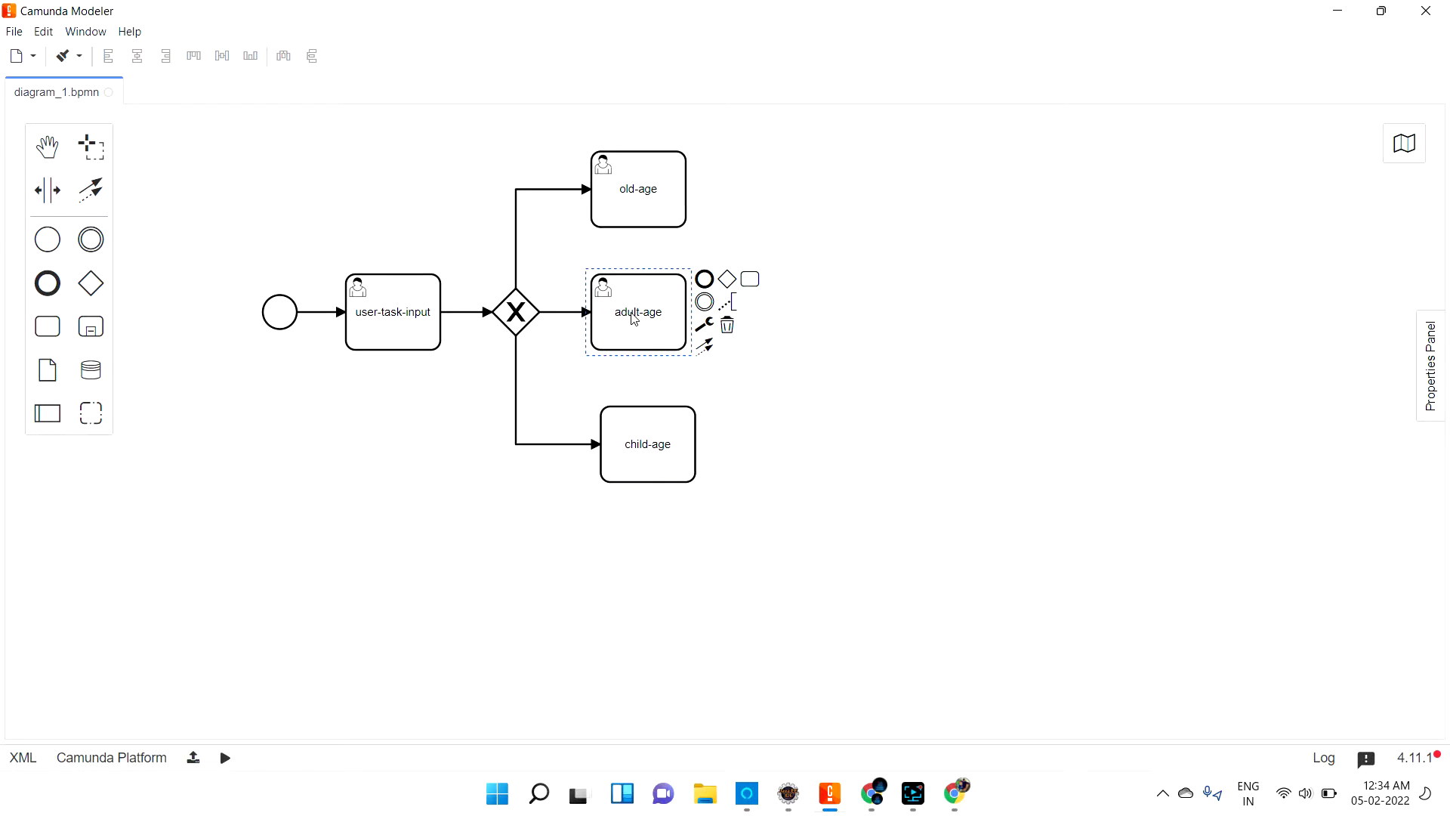
{"action": "left_click", "coordinate": [647, 457]}
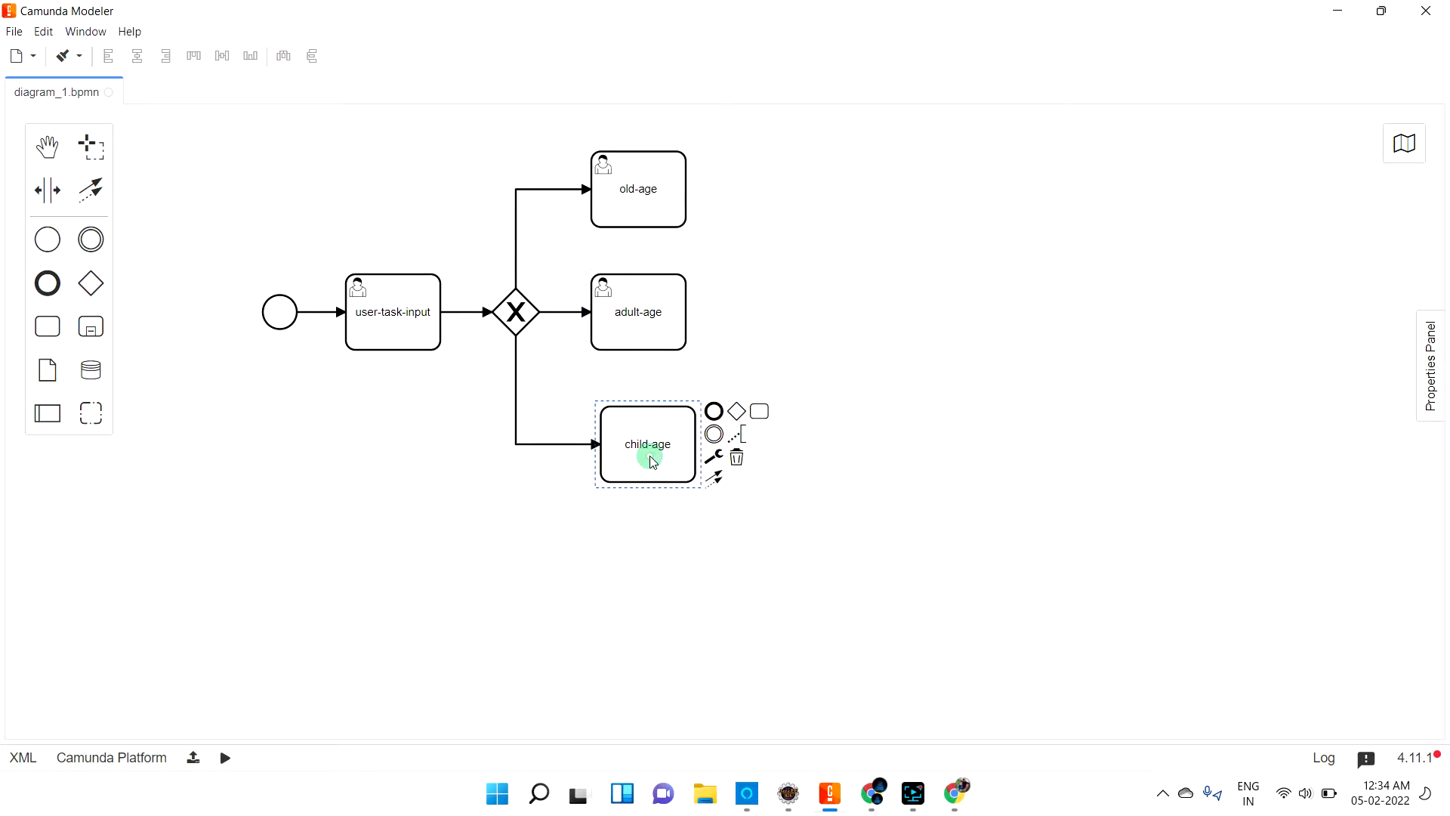
{"action": "left_click", "coordinate": [710, 461]}
{"action": "left_click", "coordinate": [773, 280]}
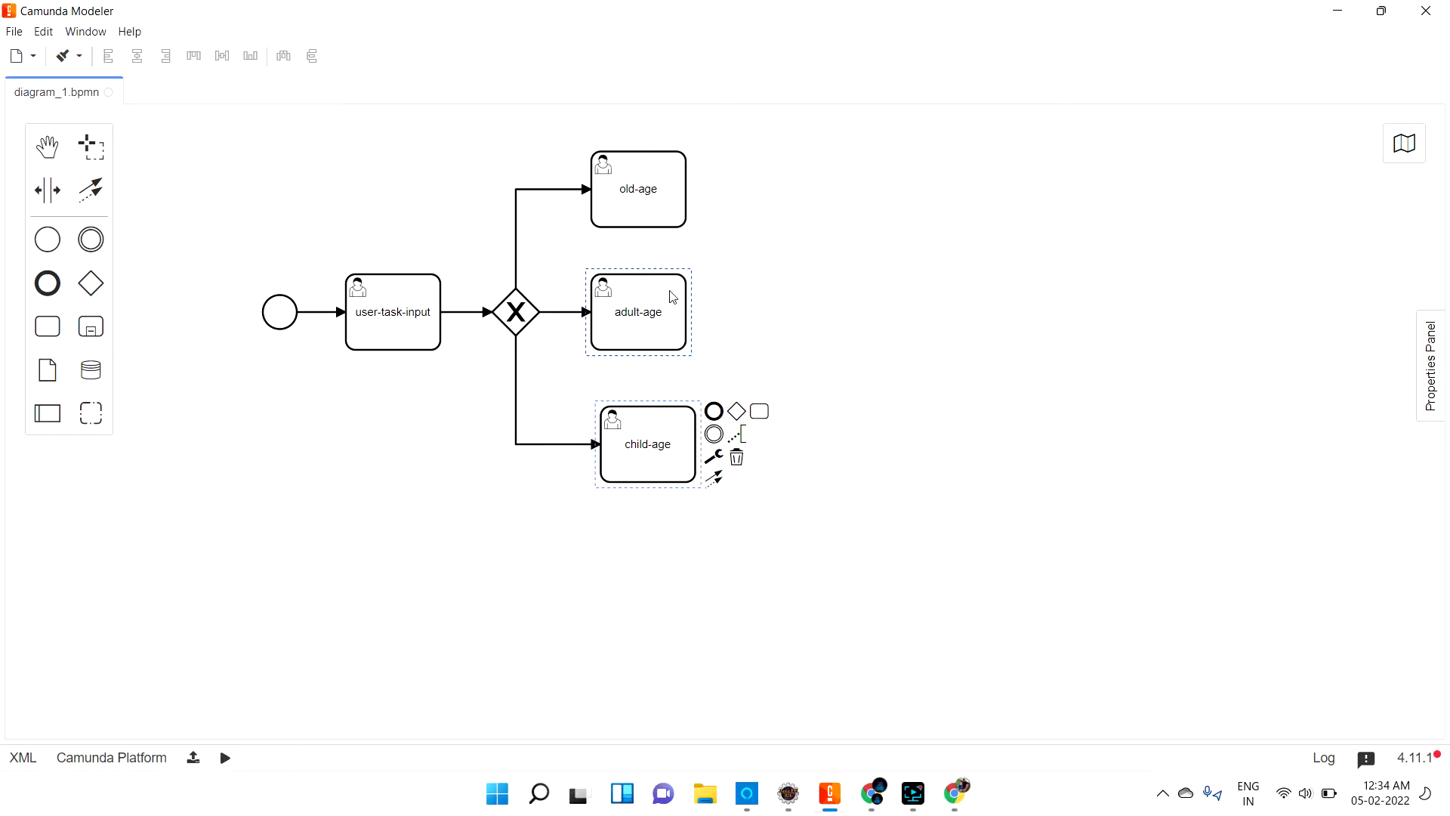
Append an end event after adult-age and connect child-age to it.
{"action": "left_click", "coordinate": [654, 282]}
{"action": "left_click", "coordinate": [704, 279]}
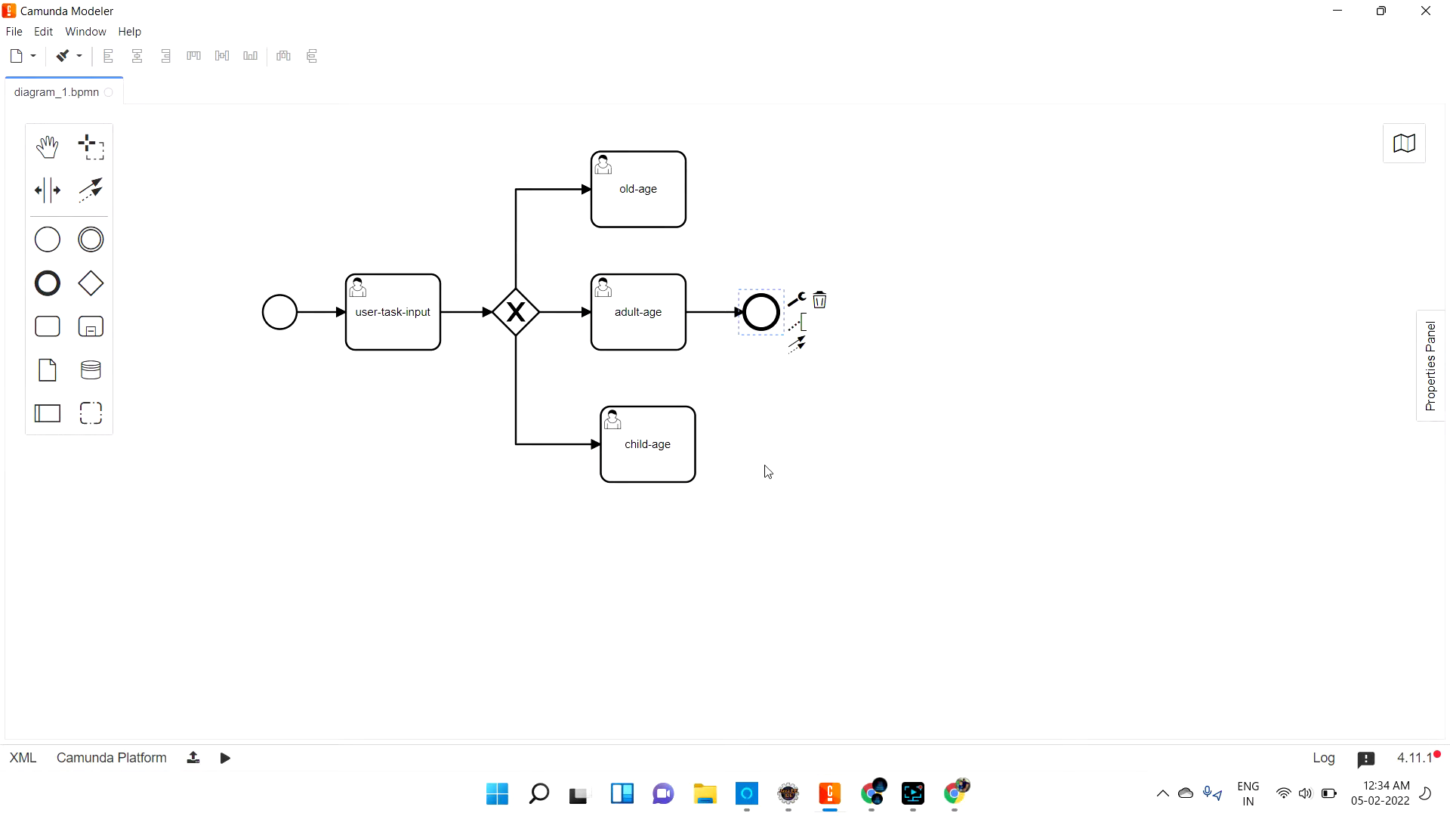
{"action": "left_click", "coordinate": [670, 438]}
{"action": "left_click", "coordinate": [716, 475]}
{"action": "left_click", "coordinate": [754, 332]}
Connect old-age to the end event, straighten its flow and shift the end event right.
{"action": "left_click", "coordinate": [660, 180]}
{"action": "left_click_drag", "start_coordinate": [703, 225], "coordinate": [744, 305]}
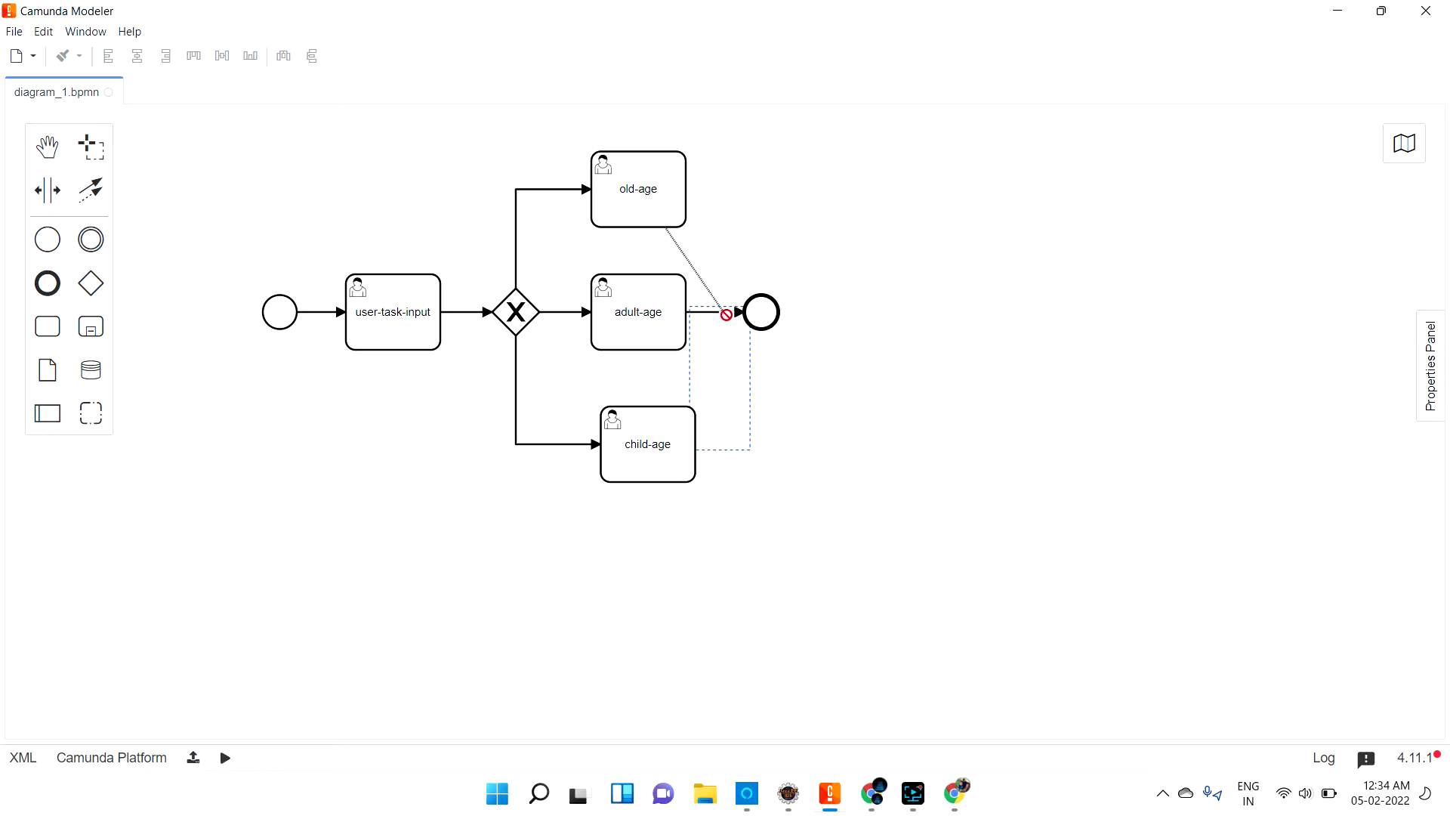
{"action": "left_click_drag", "start_coordinate": [710, 229], "coordinate": [759, 306]}
{"action": "left_click", "coordinate": [814, 154]}
{"action": "left_click", "coordinate": [714, 228]}
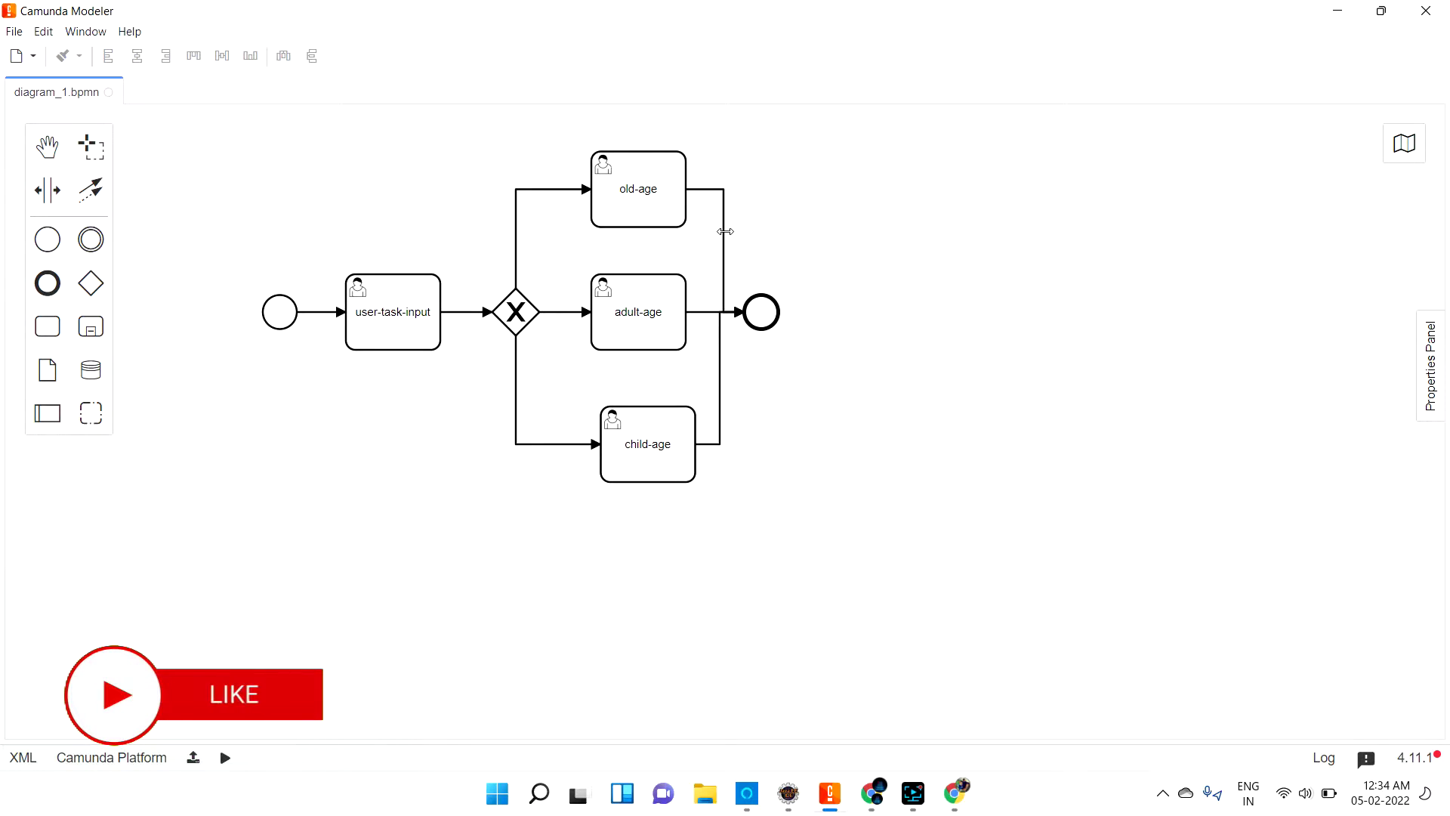
{"action": "left_click_drag", "start_coordinate": [721, 232], "coordinate": [724, 230]}
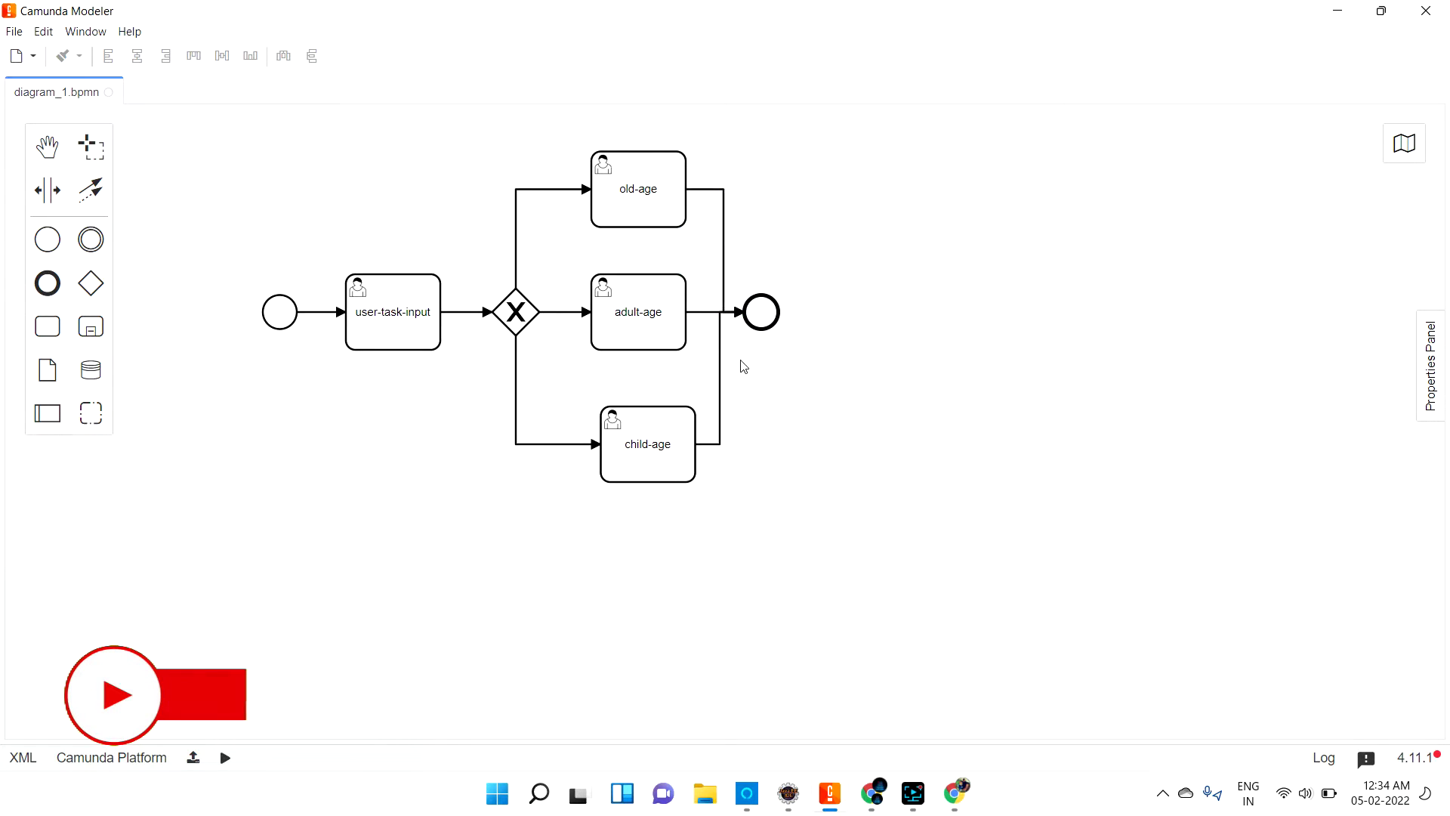
{"action": "left_click_drag", "start_coordinate": [764, 323], "coordinate": [789, 323]}
{"action": "left_click", "coordinate": [793, 432]}
Review the old-age, adult-age and child-age tasks, finishing with user-task-input selected.
{"action": "left_click", "coordinate": [425, 325]}
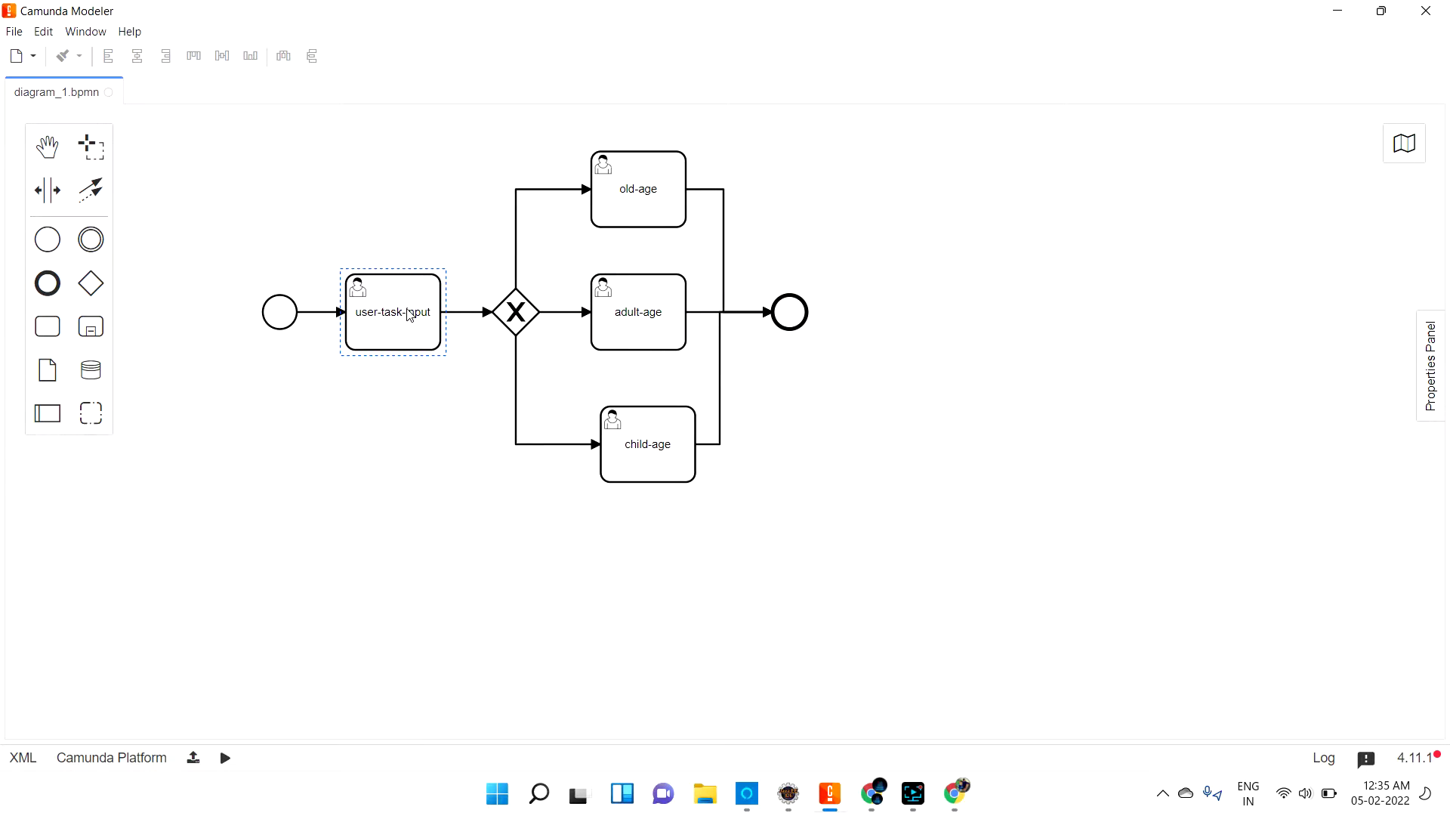
{"action": "left_click", "coordinate": [639, 210]}
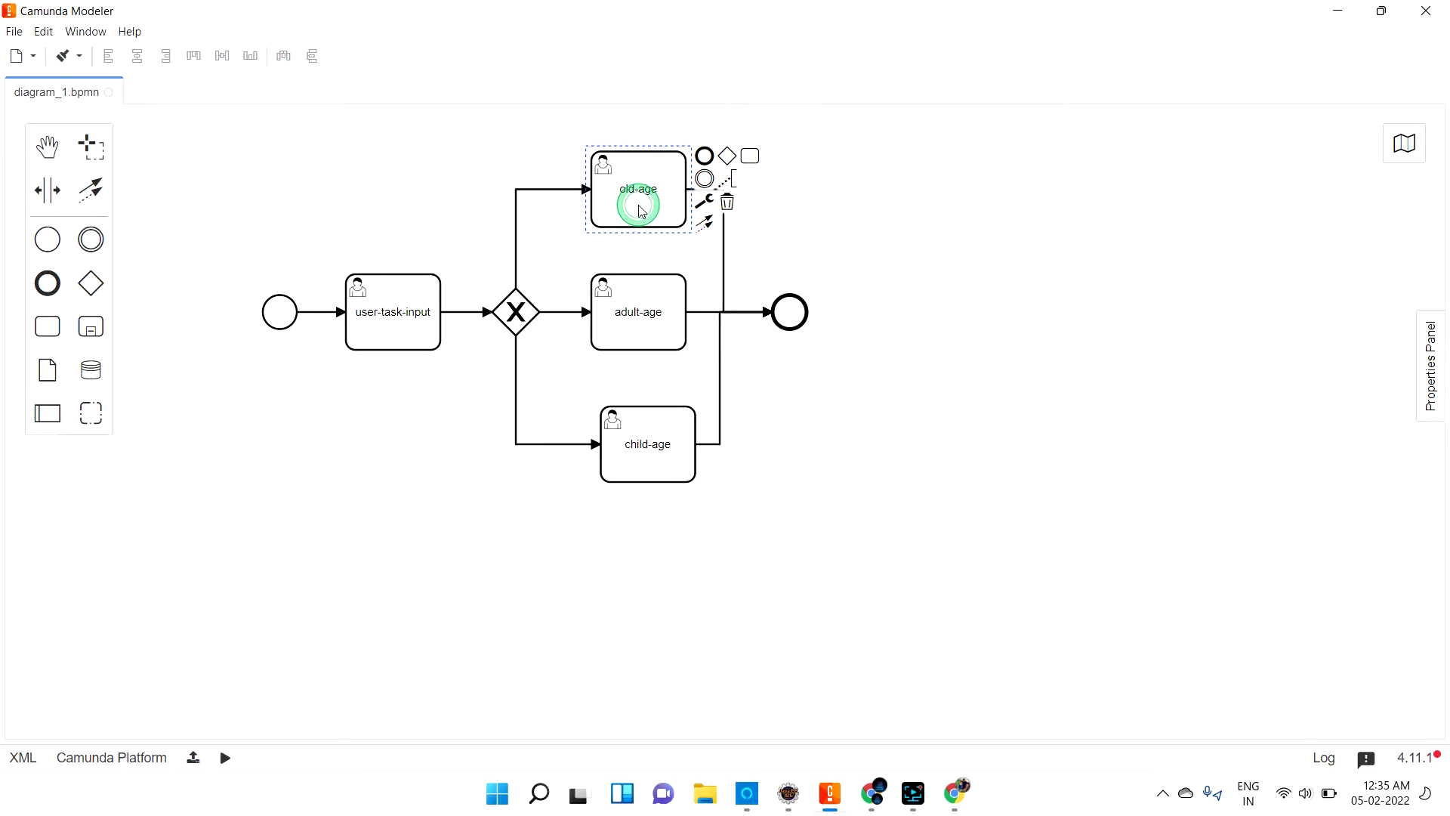
{"action": "left_click", "coordinate": [647, 308]}
{"action": "left_click", "coordinate": [655, 442]}
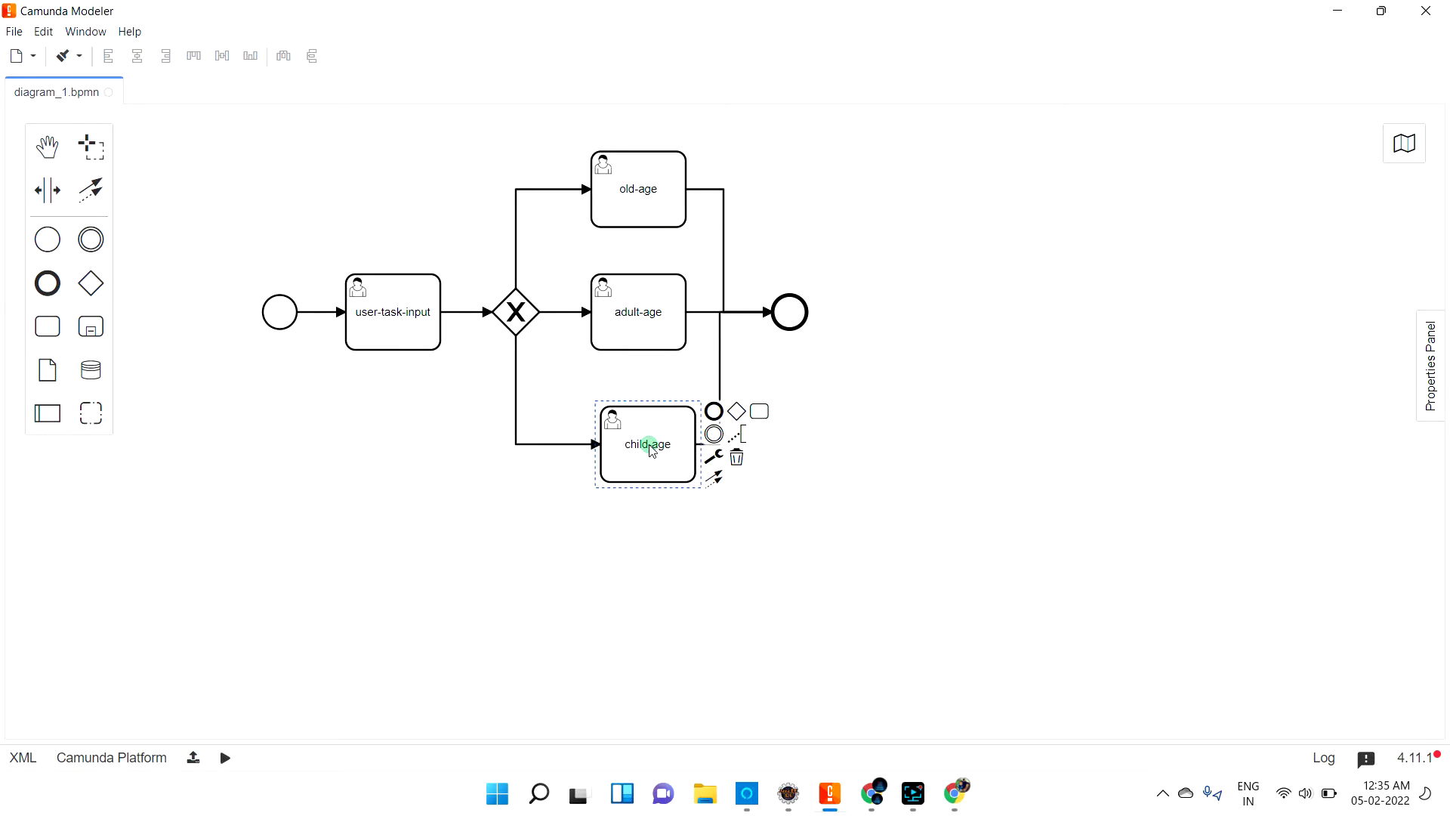
{"action": "left_click", "coordinate": [599, 660]}
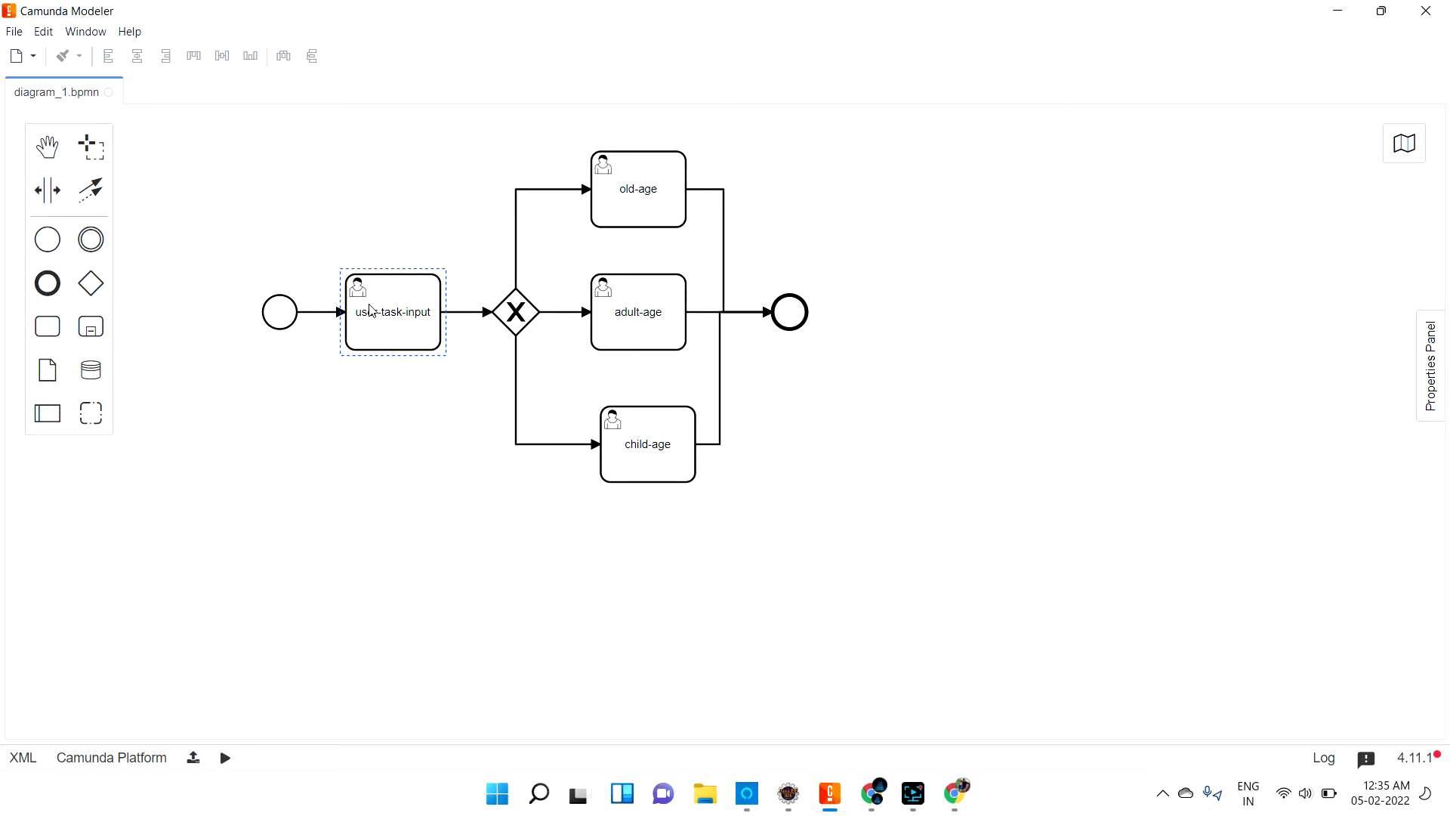
{"action": "left_click", "coordinate": [376, 317]}
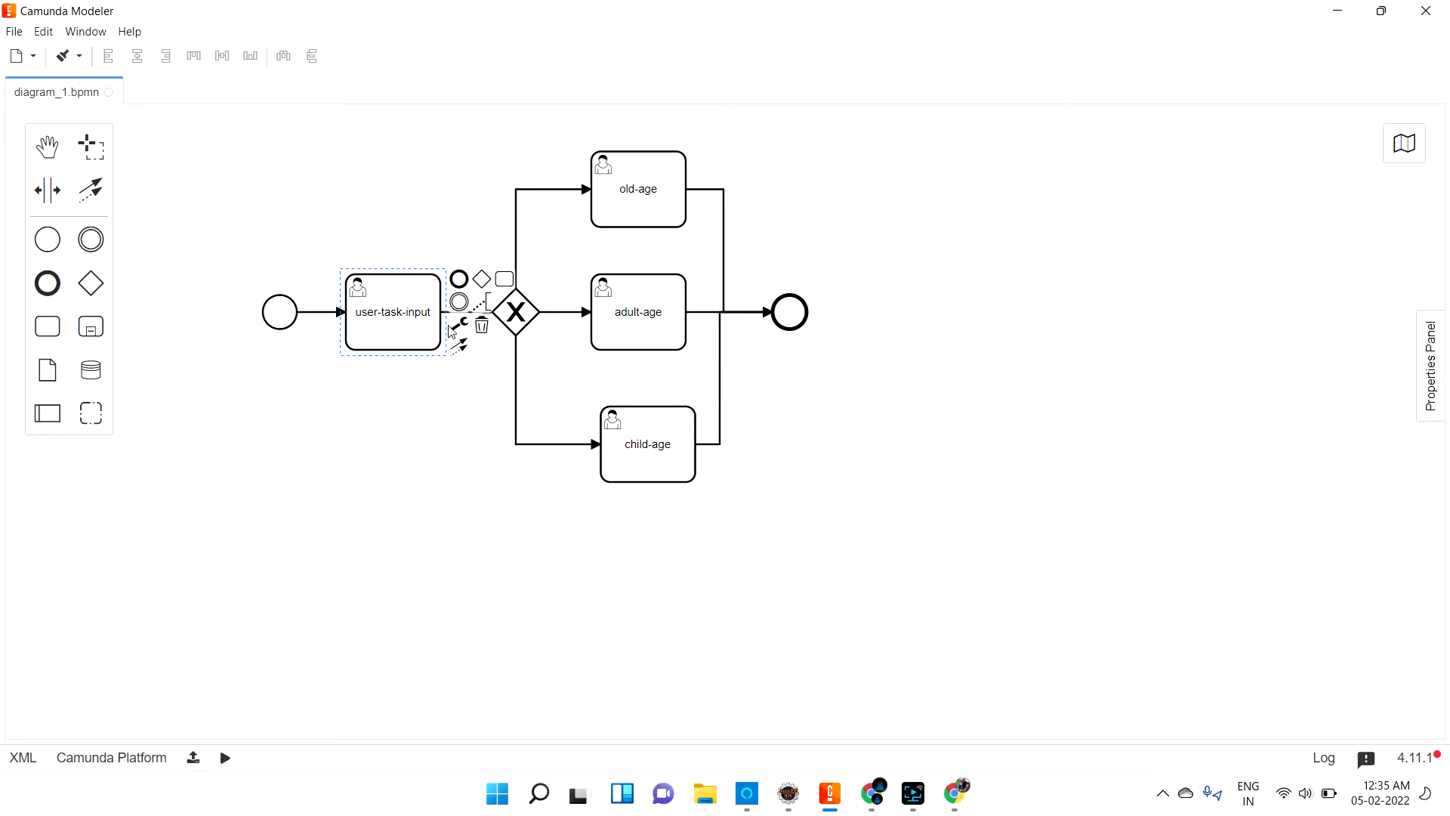
Set the task's Id to user-task-input by copying its name into the Id.
{"action": "left_click", "coordinate": [1430, 349]}
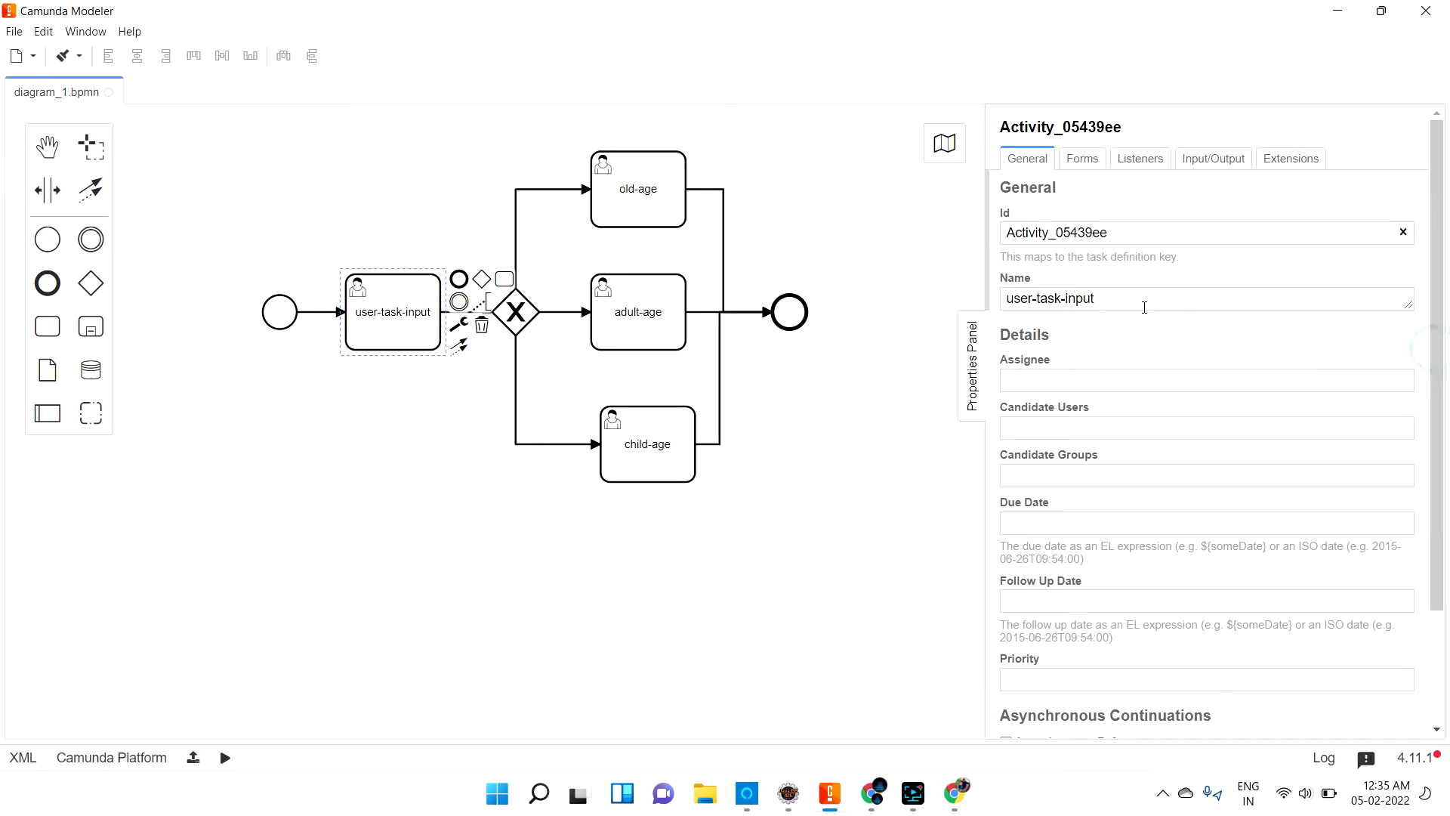
{"action": "left_click_drag", "start_coordinate": [1104, 299], "coordinate": [933, 301]}
{"action": "key", "text": "ctrl+c"}
{"action": "left_click_drag", "start_coordinate": [1175, 233], "coordinate": [909, 230]}
{"action": "key", "text": "ctrl+v"}
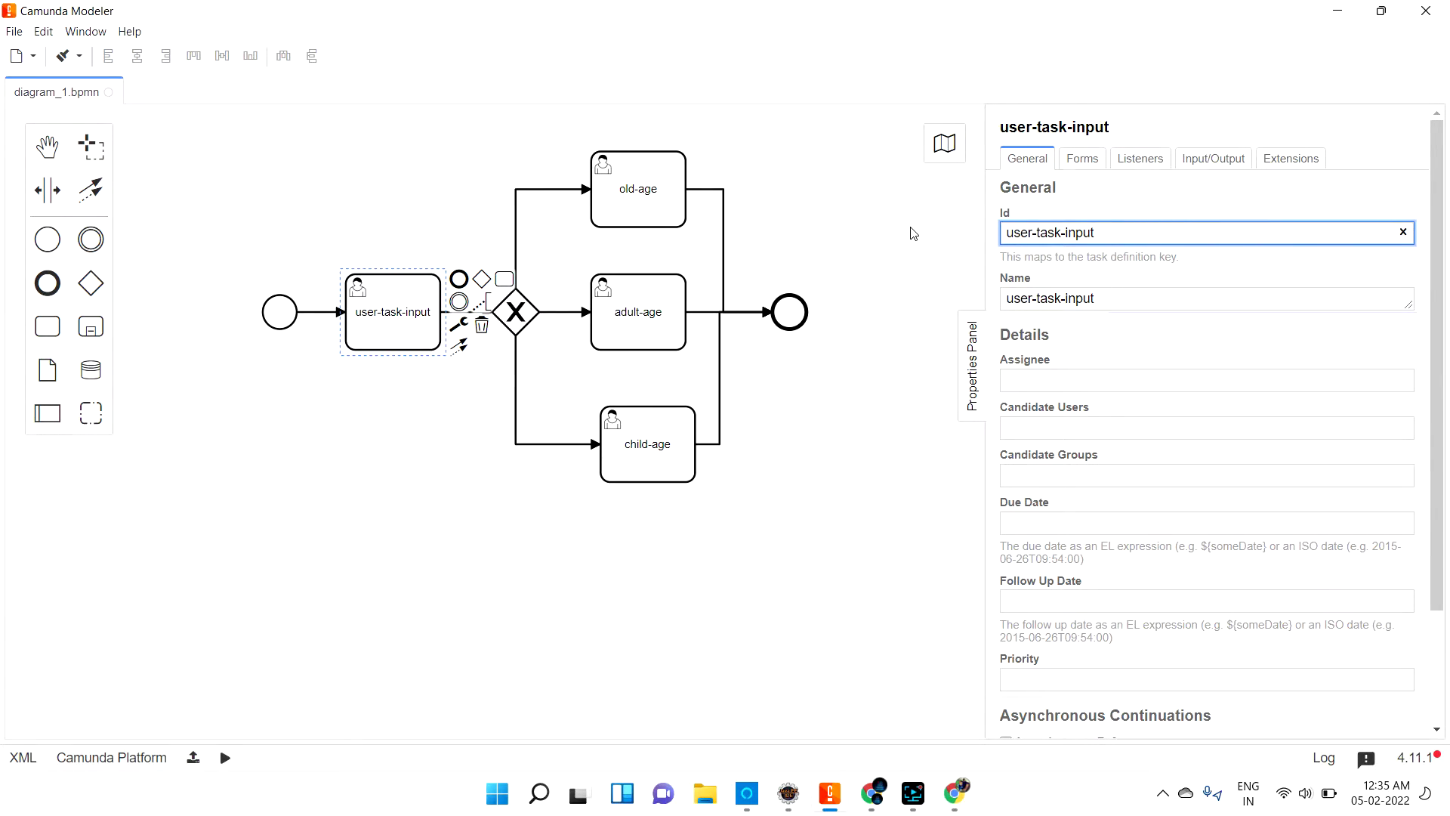
Add a long form field with ID age labelled Age, then save.
{"action": "left_click", "coordinate": [1081, 162]}
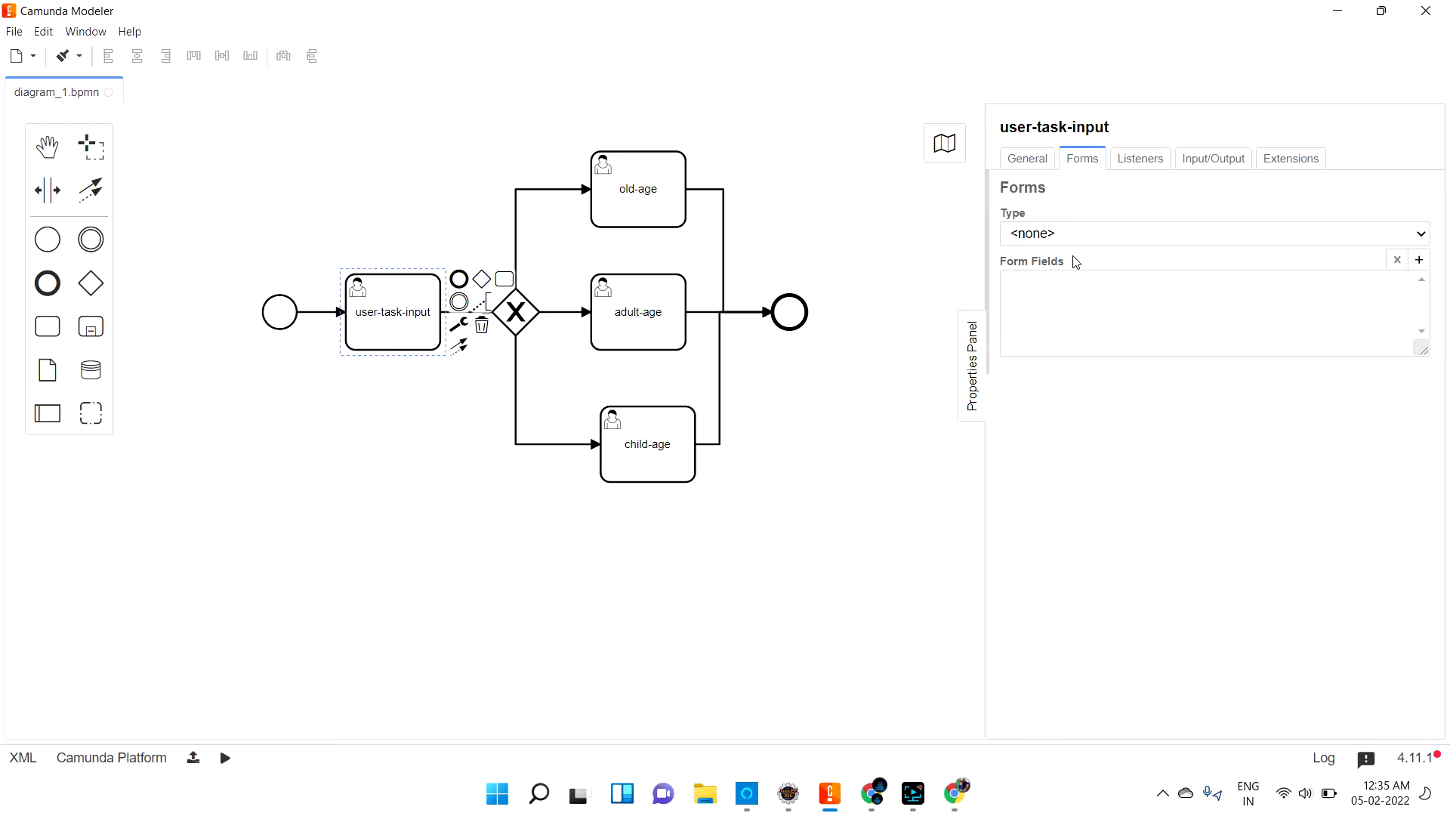
{"action": "left_click", "coordinate": [1418, 261]}
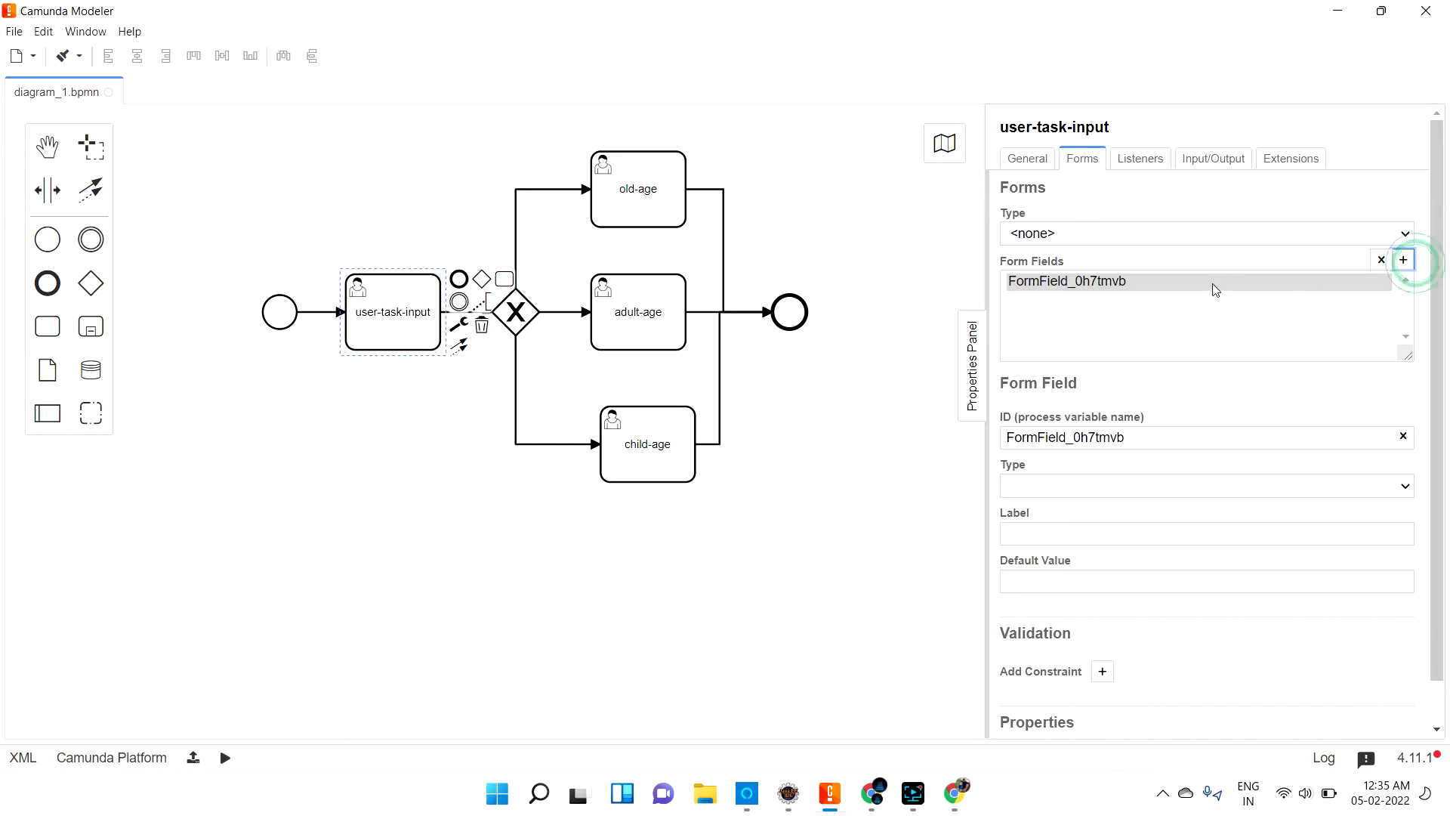
{"action": "double_click", "coordinate": [1149, 435]}
{"action": "type", "text": "age"}
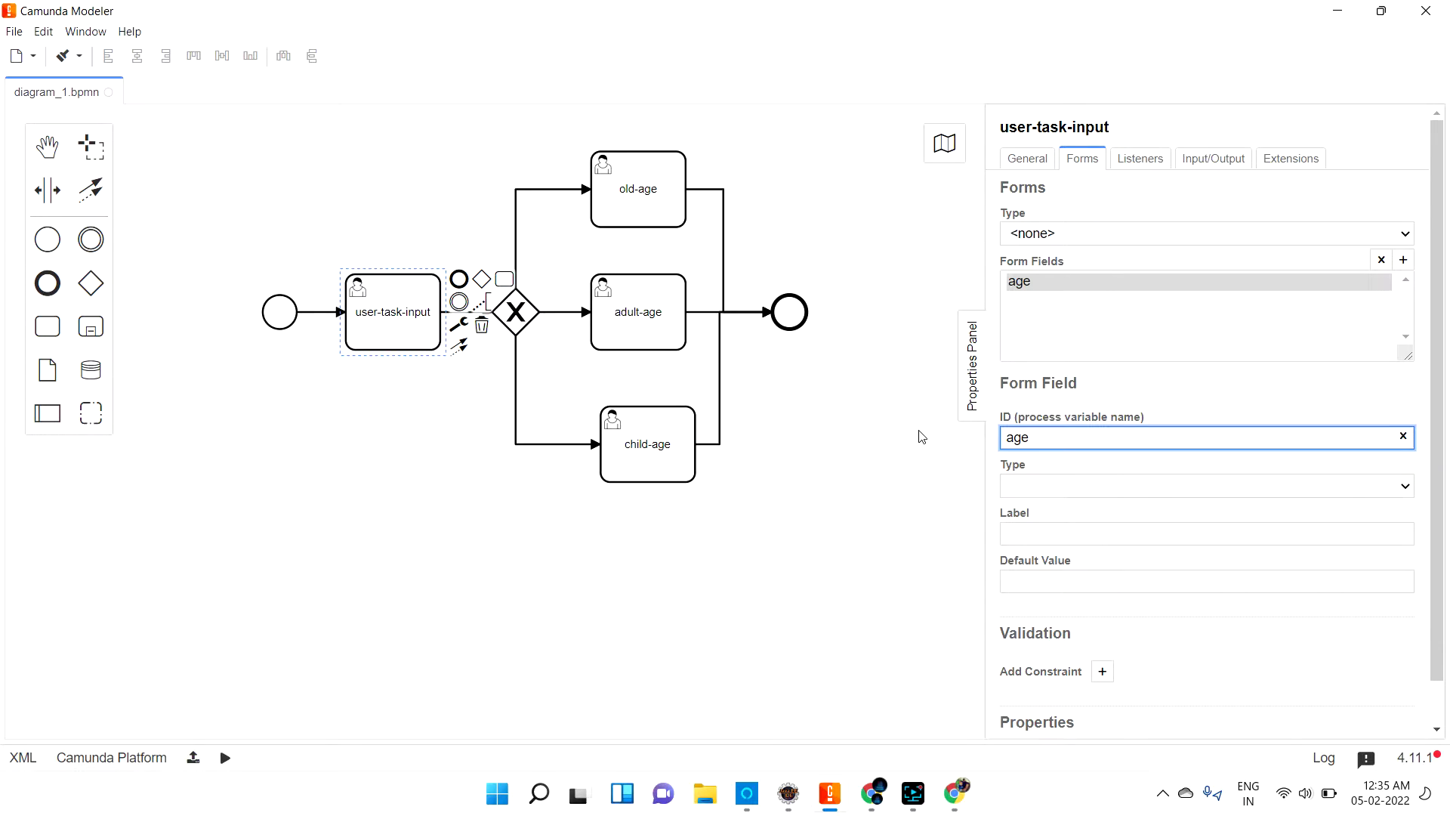
{"action": "left_click", "coordinate": [1054, 487]}
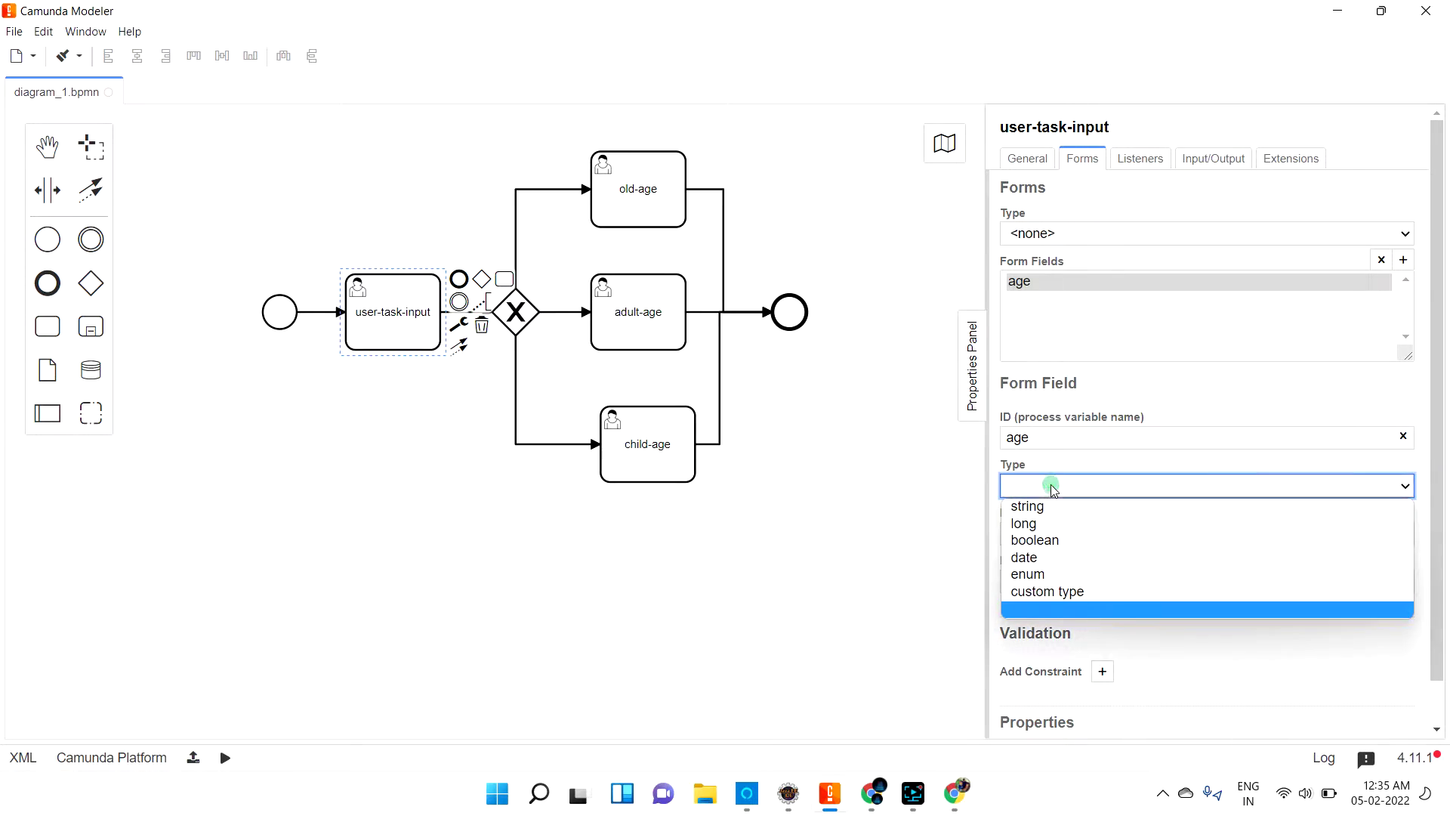
{"action": "left_click", "coordinate": [1037, 523]}
{"action": "left_click", "coordinate": [1057, 531]}
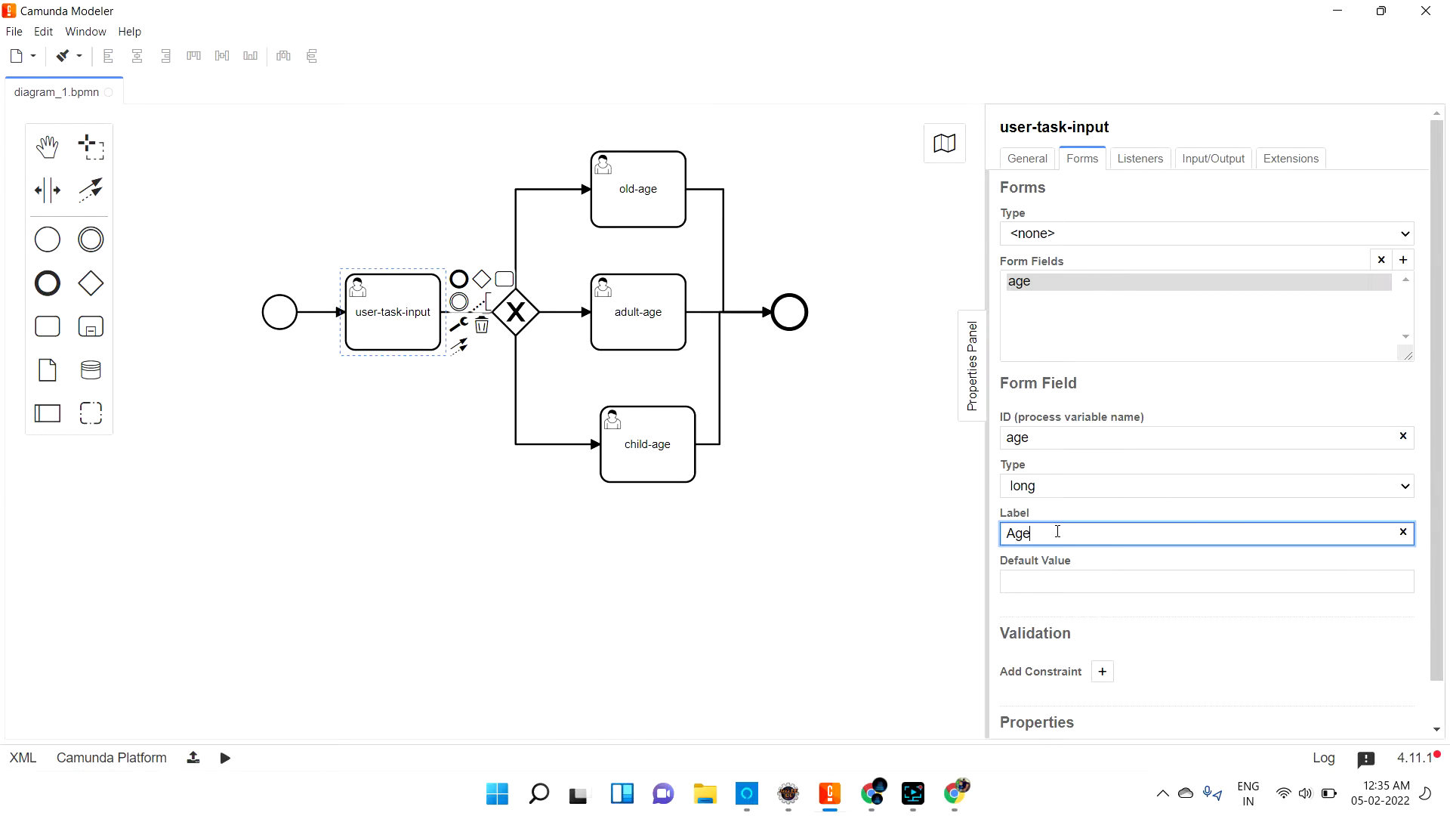
{"action": "key", "text": "ctrl+s"}
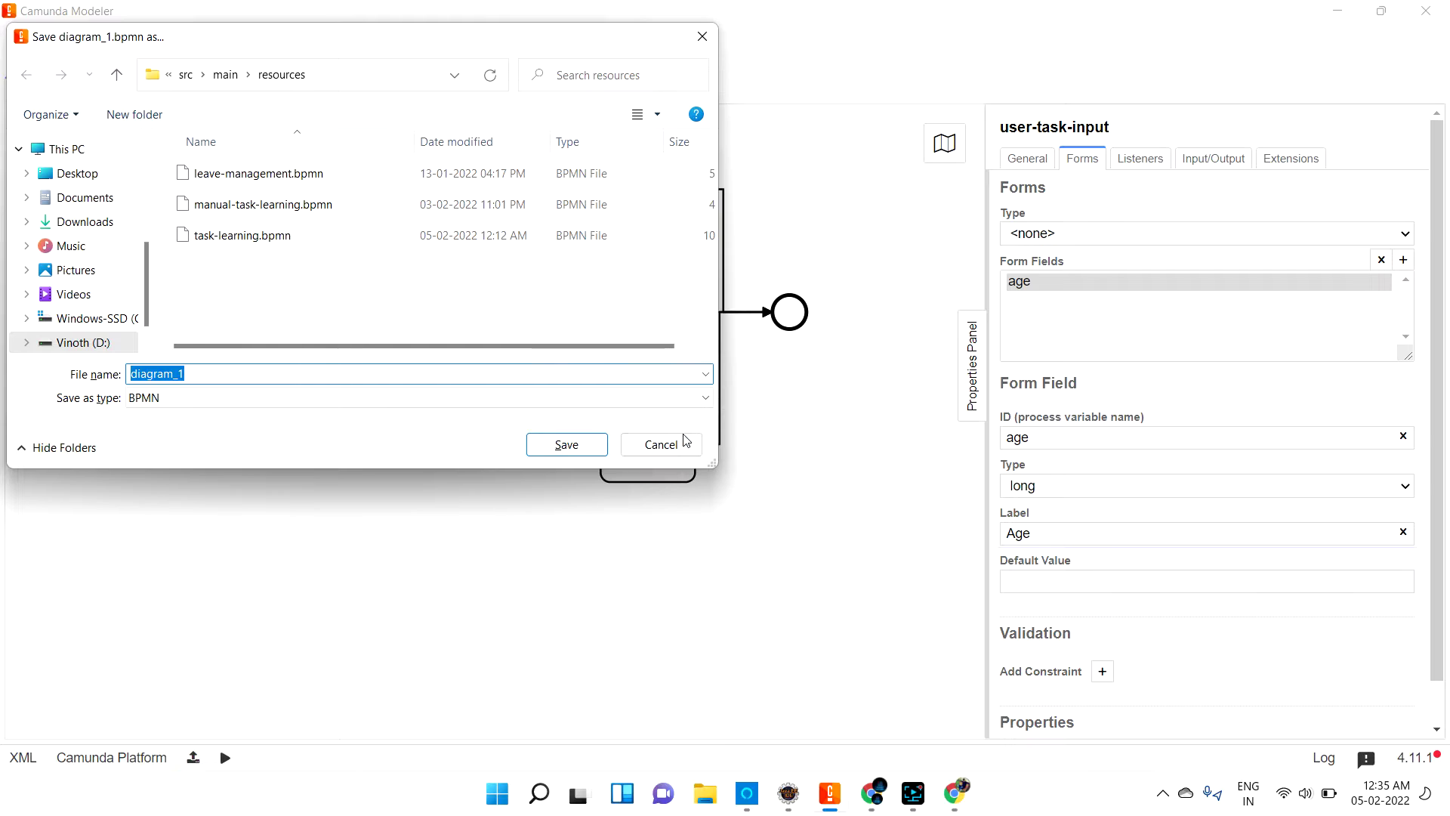
Dismiss the save dialog and set the process Id to exclusive-gateway.
{"action": "left_click", "coordinate": [644, 442]}
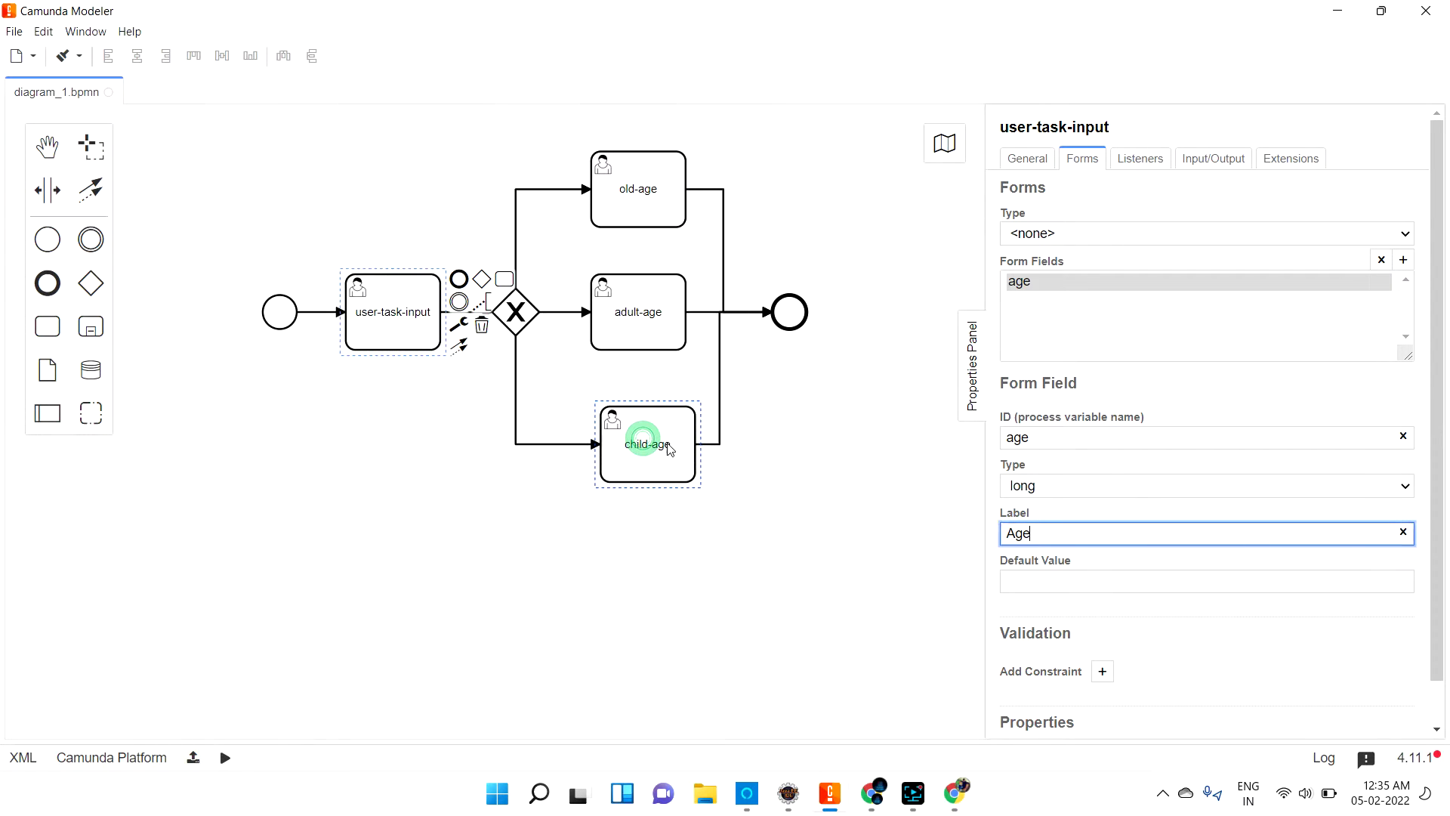
{"action": "key", "text": "ctrl+s"}
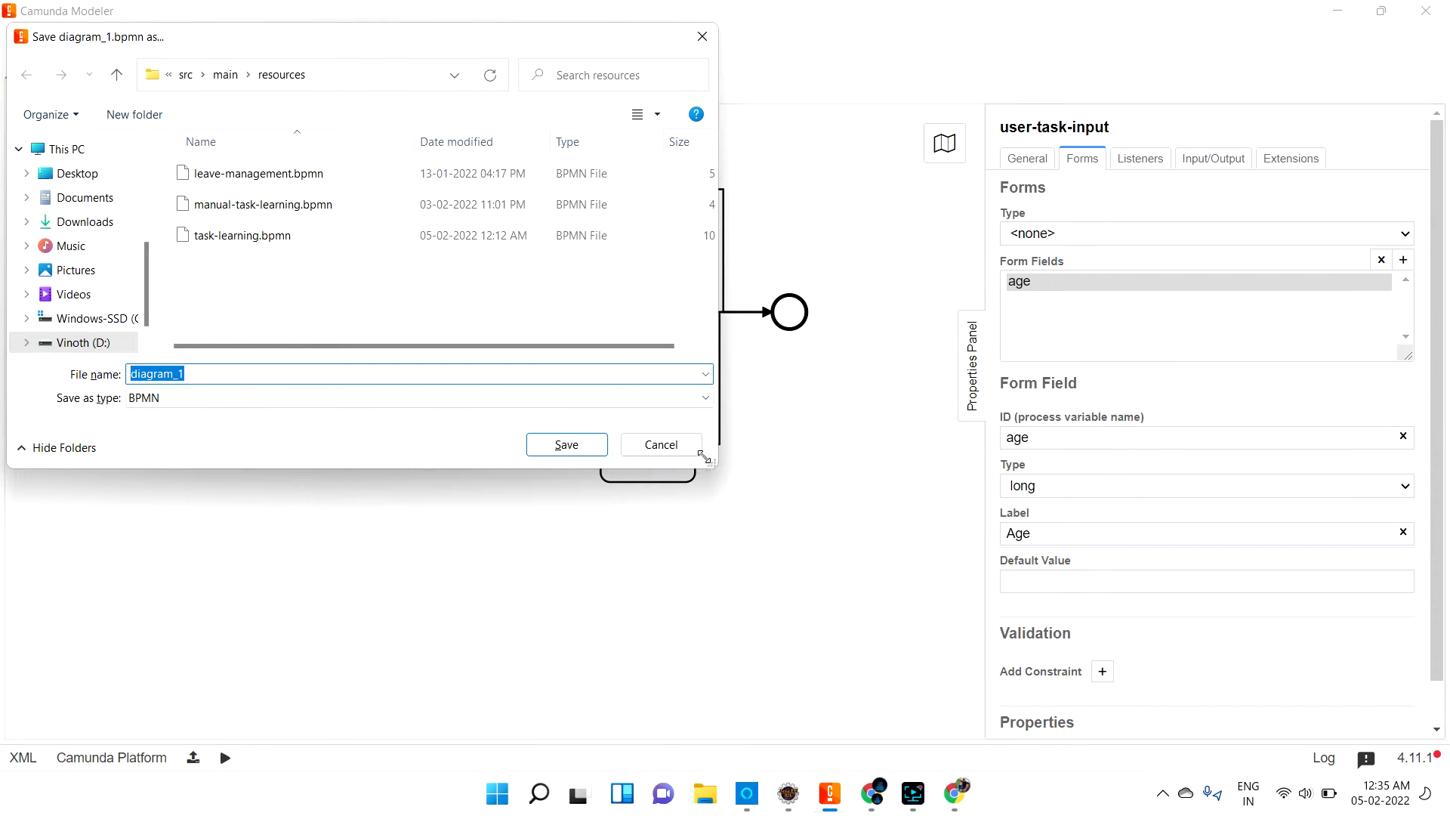
{"action": "left_click", "coordinate": [684, 449]}
{"action": "left_click", "coordinate": [395, 560]}
{"action": "left_click", "coordinate": [1131, 233]}
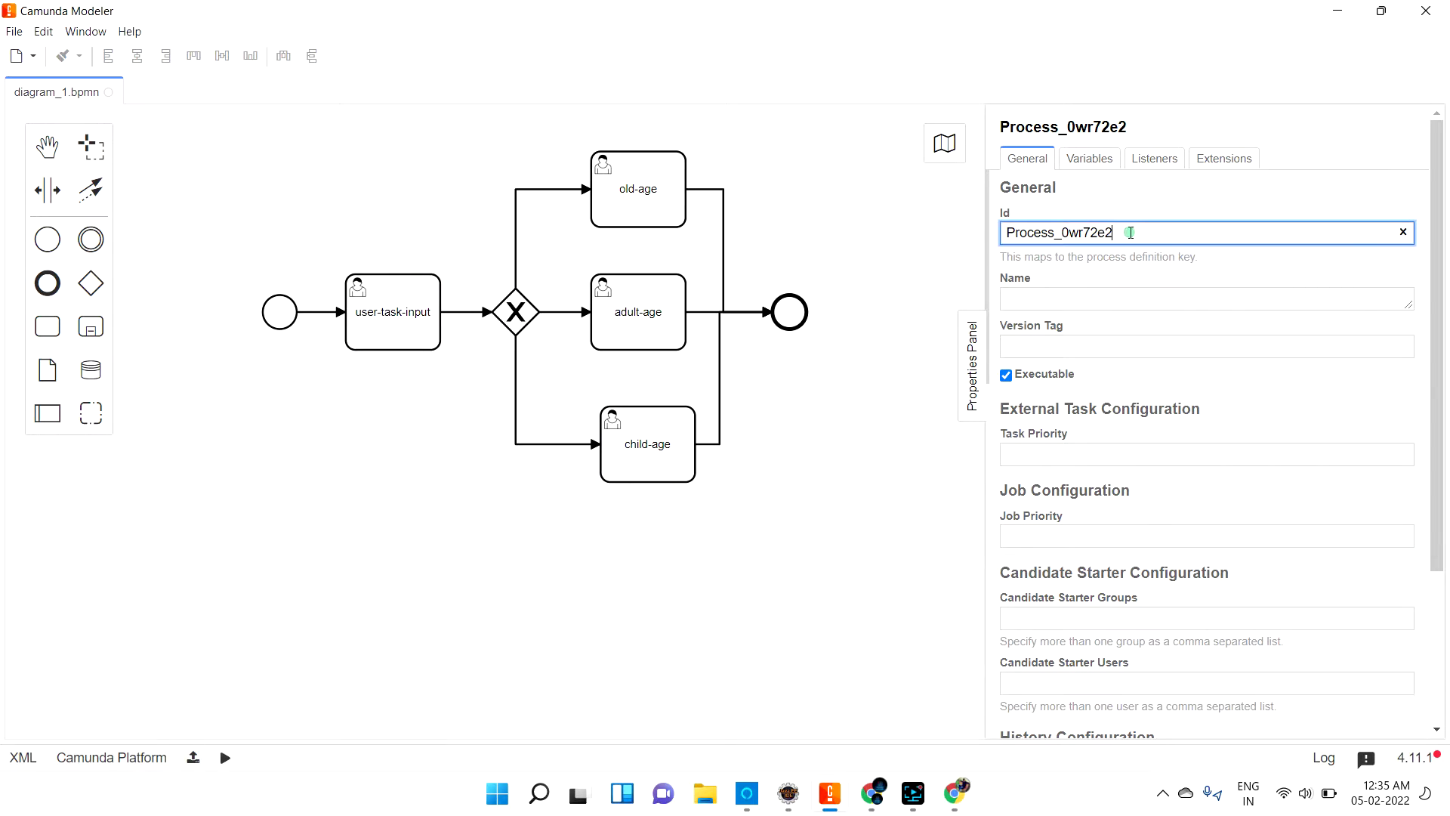
{"action": "double_click", "coordinate": [1131, 233]}
{"action": "type", "text": "exclusive-gate"}
{"action": "key", "text": "ctrl+a"}
{"action": "key", "text": "ctrl+c"}
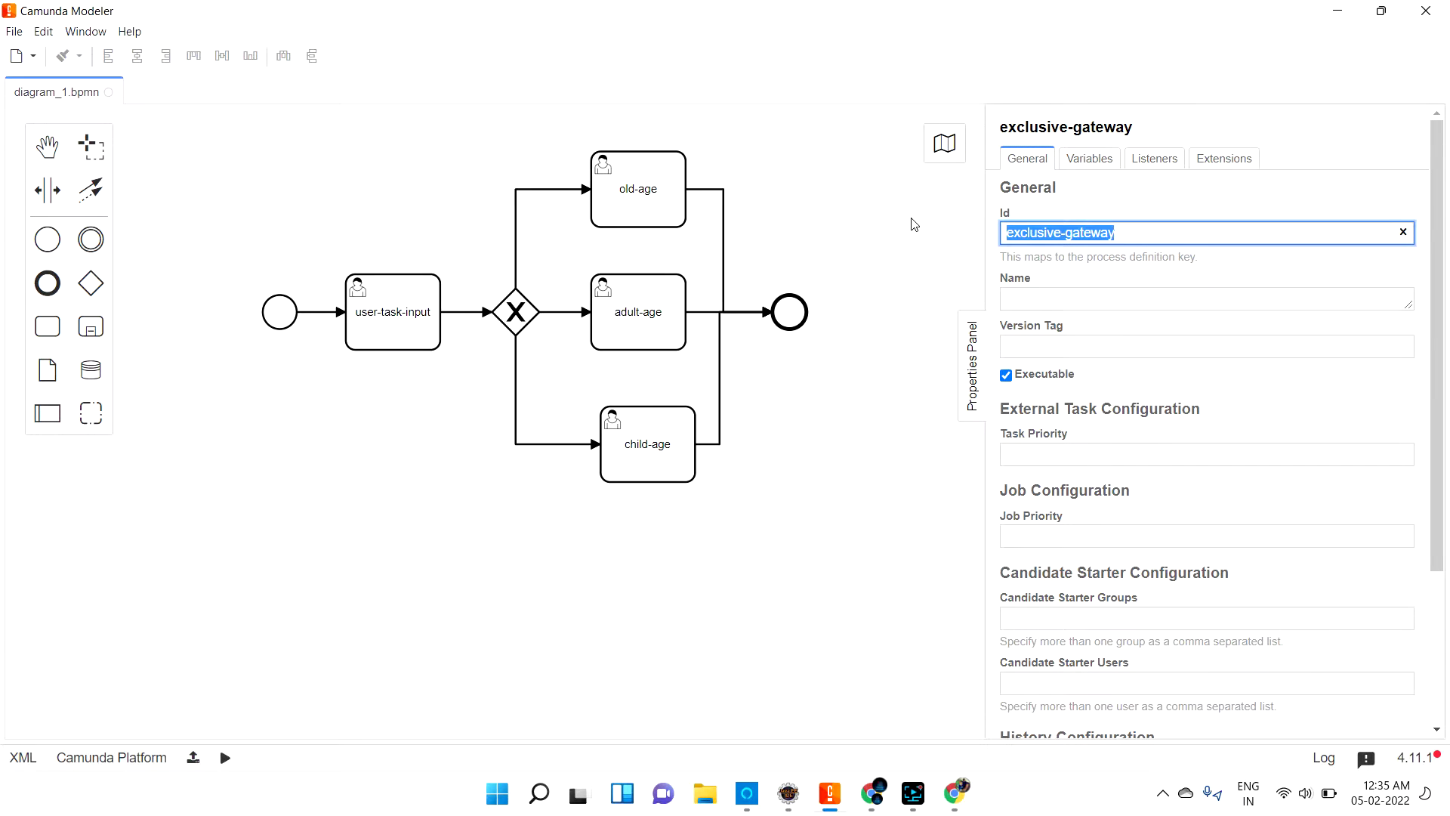
Set the process Name to exclusive-gateway and save the file as exclusive-gateway.bpmn.
{"action": "left_click", "coordinate": [1085, 299]}
{"action": "key", "text": "ctrl+v"}
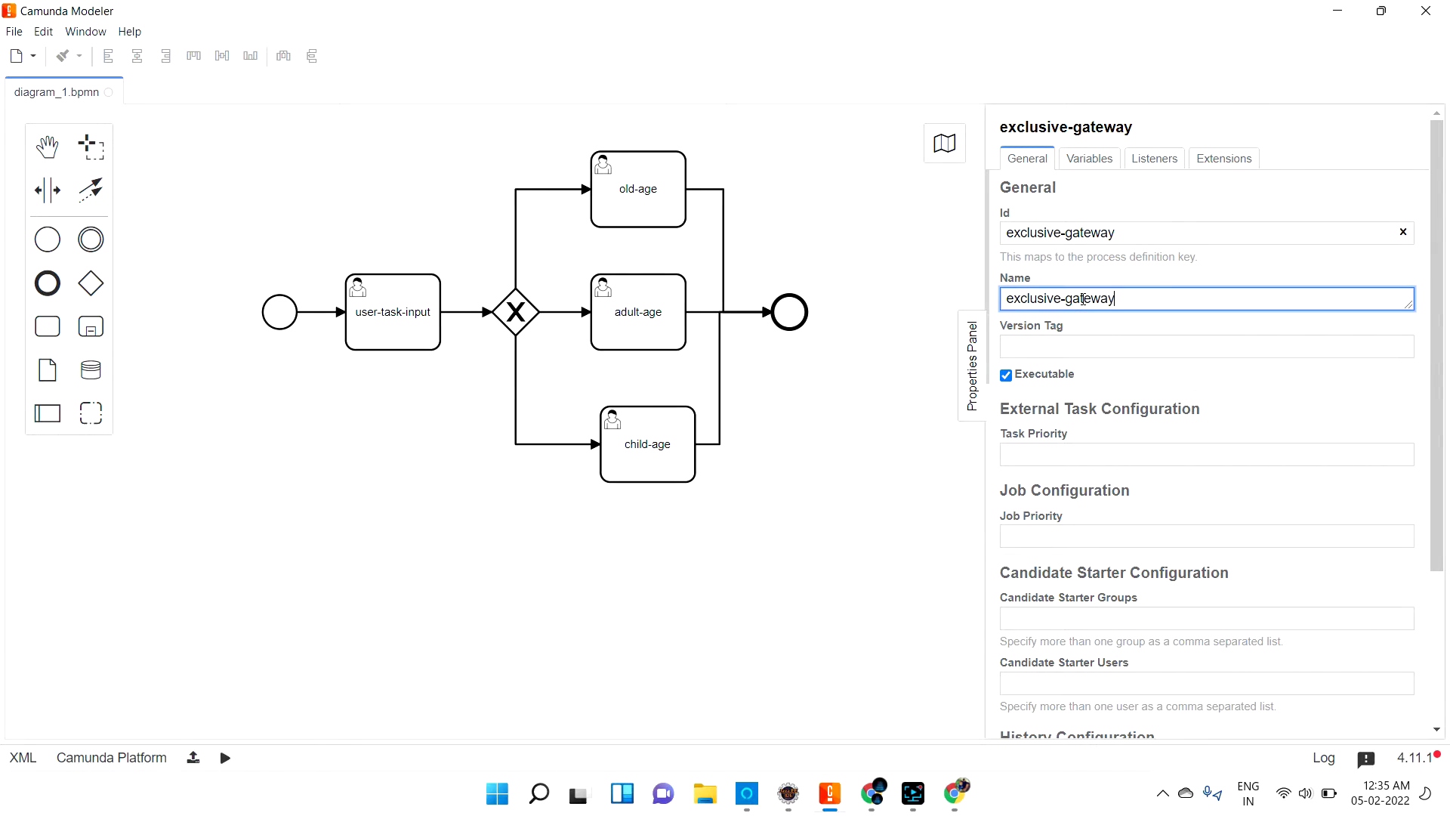
{"action": "key", "text": "ctrl+s"}
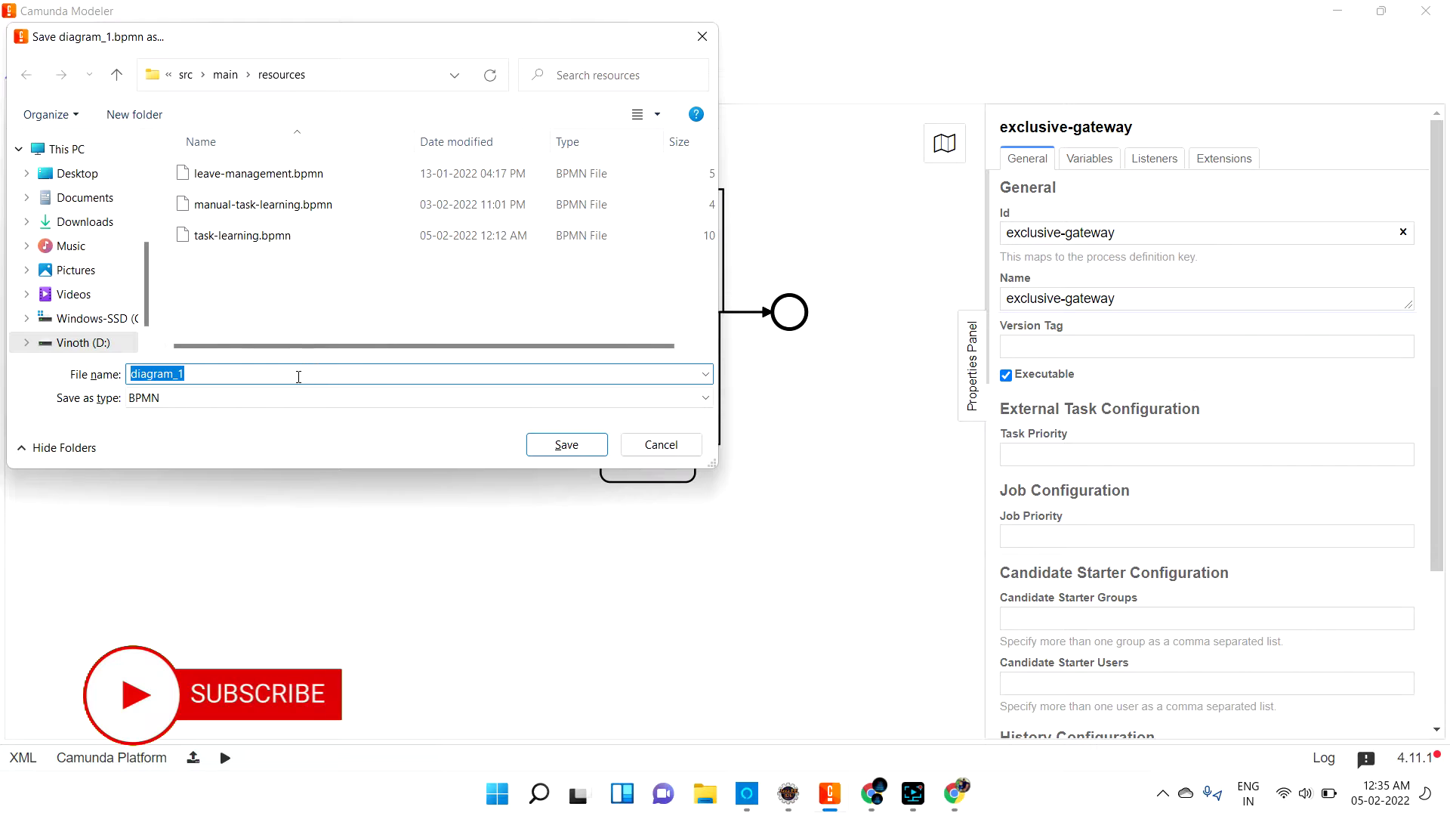
{"action": "key", "text": "ctrl+v"}
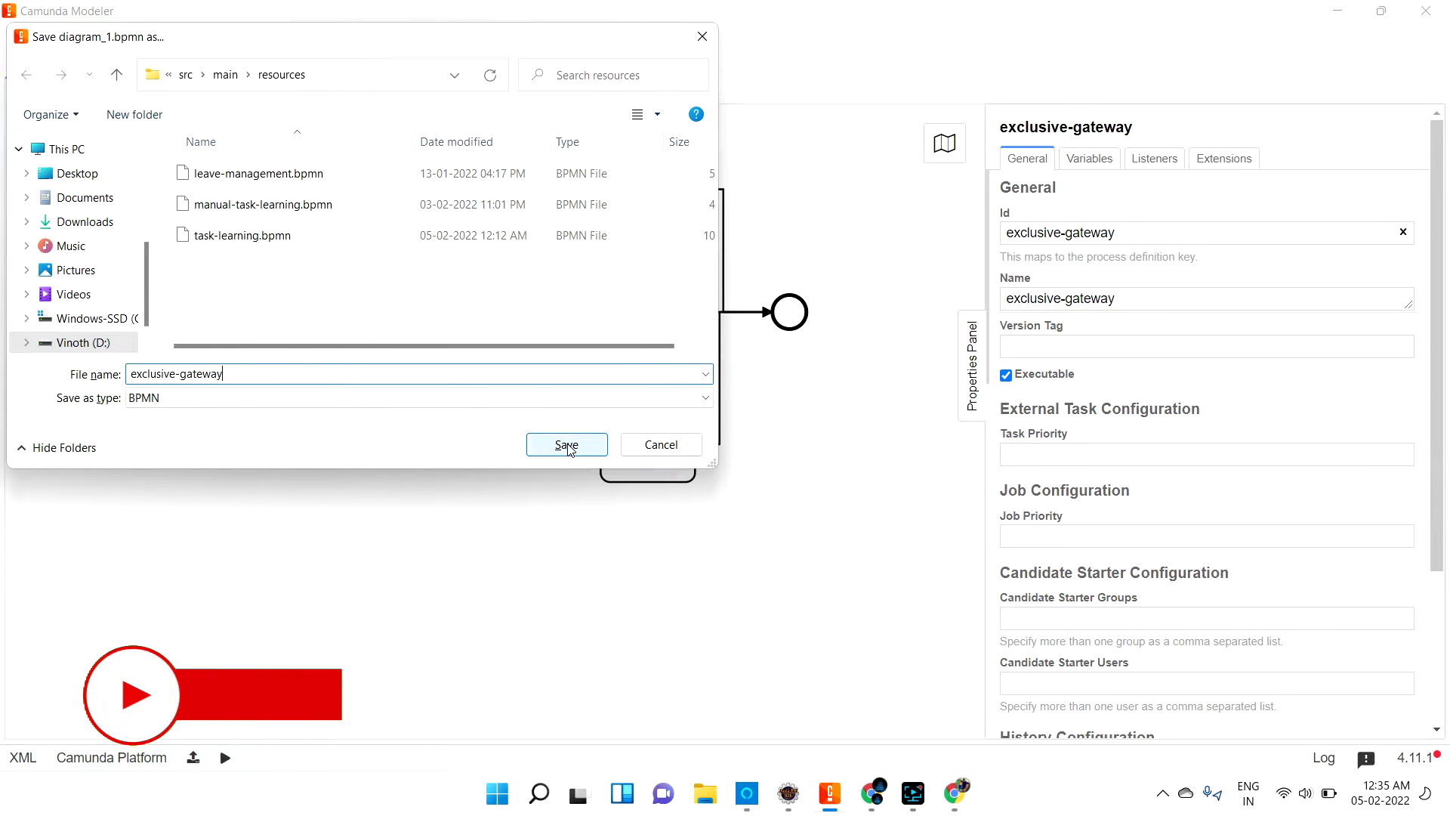
{"action": "left_click", "coordinate": [567, 447]}
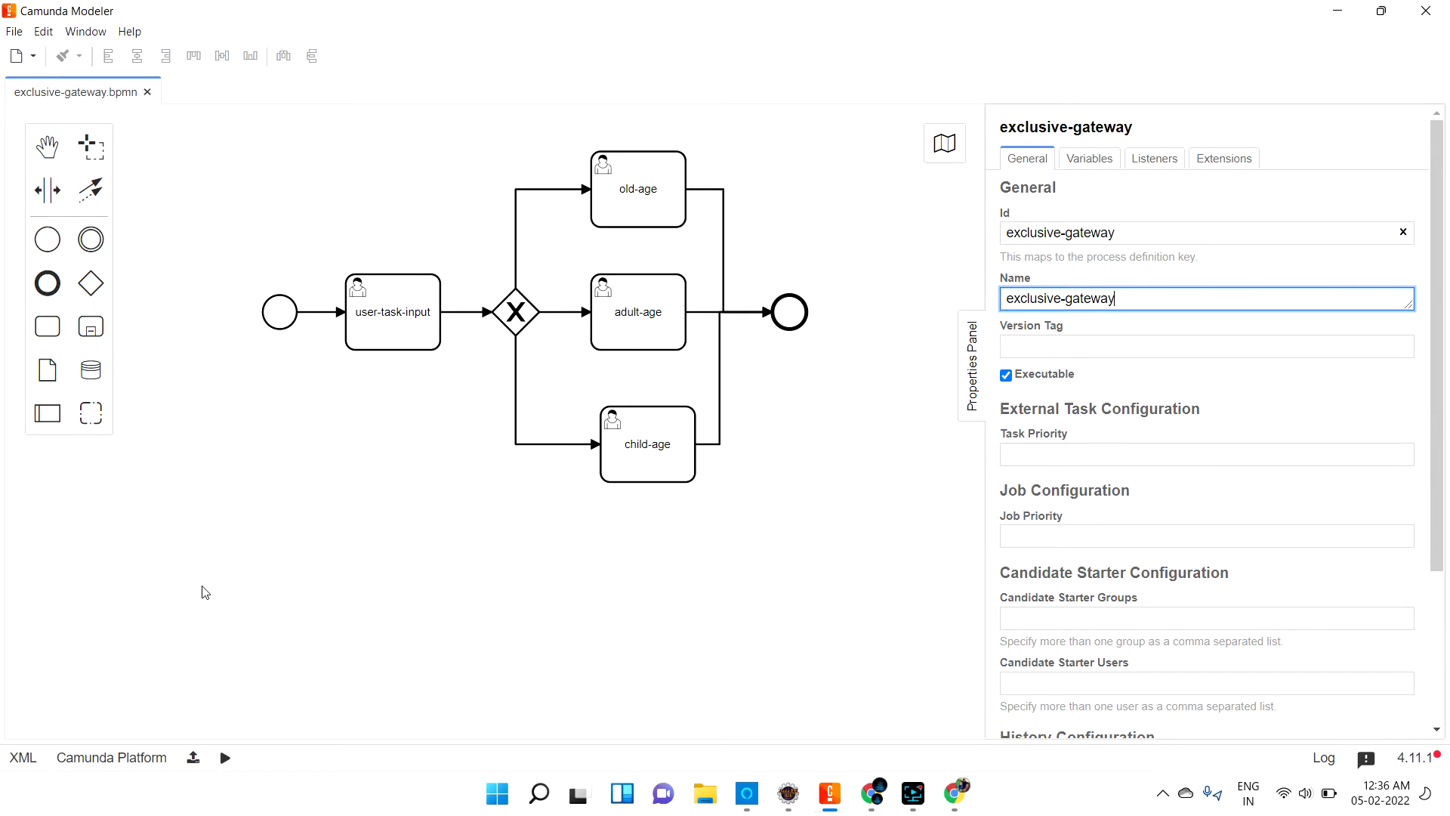
Check user-task-input's age form field, then select the gateway-to-old-age flow.
{"action": "left_click", "coordinate": [396, 314]}
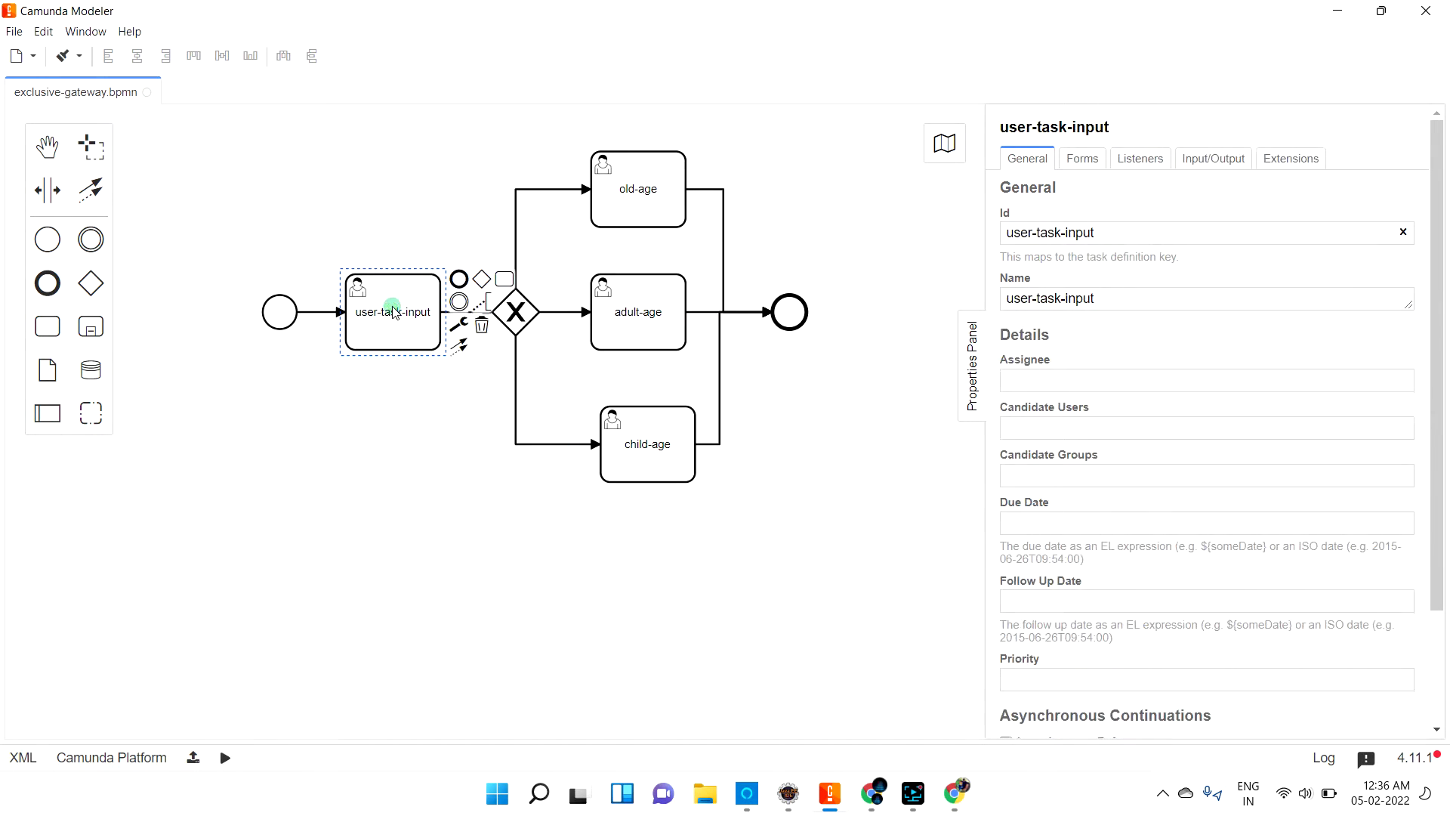
{"action": "left_click", "coordinate": [1081, 158]}
{"action": "left_click", "coordinate": [1031, 279]}
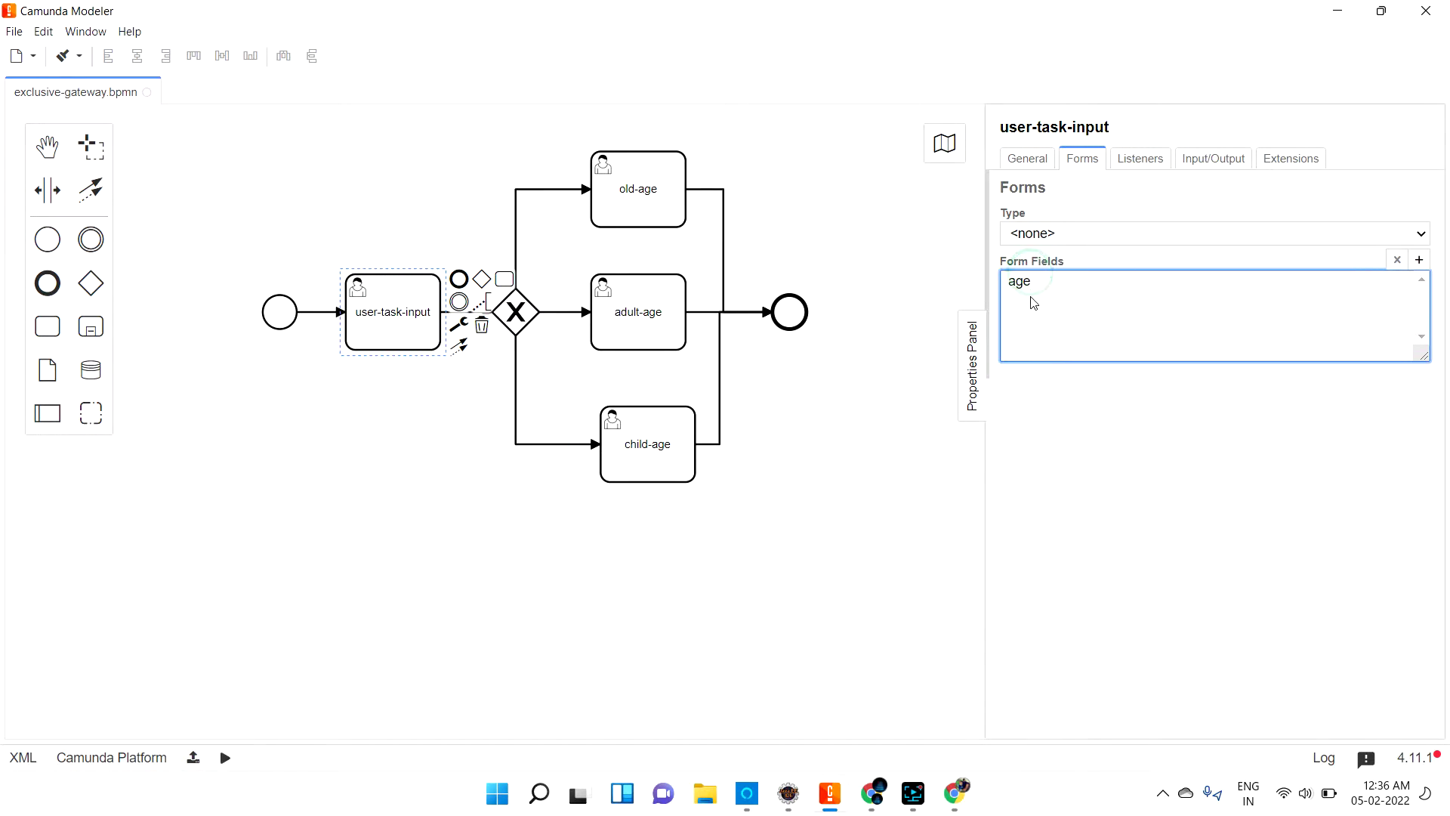
{"action": "left_click", "coordinate": [1029, 284]}
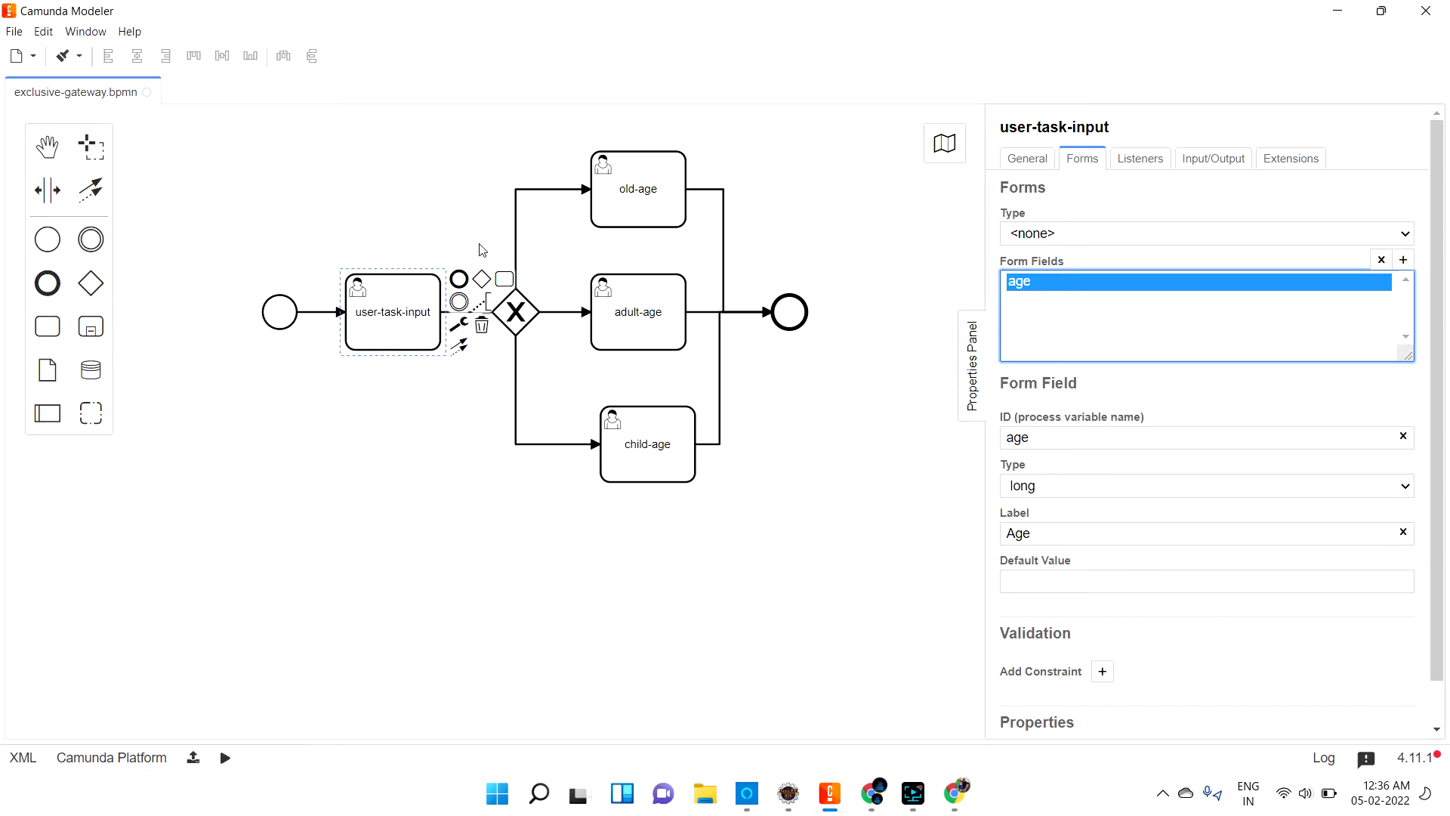
{"action": "left_click", "coordinate": [515, 226]}
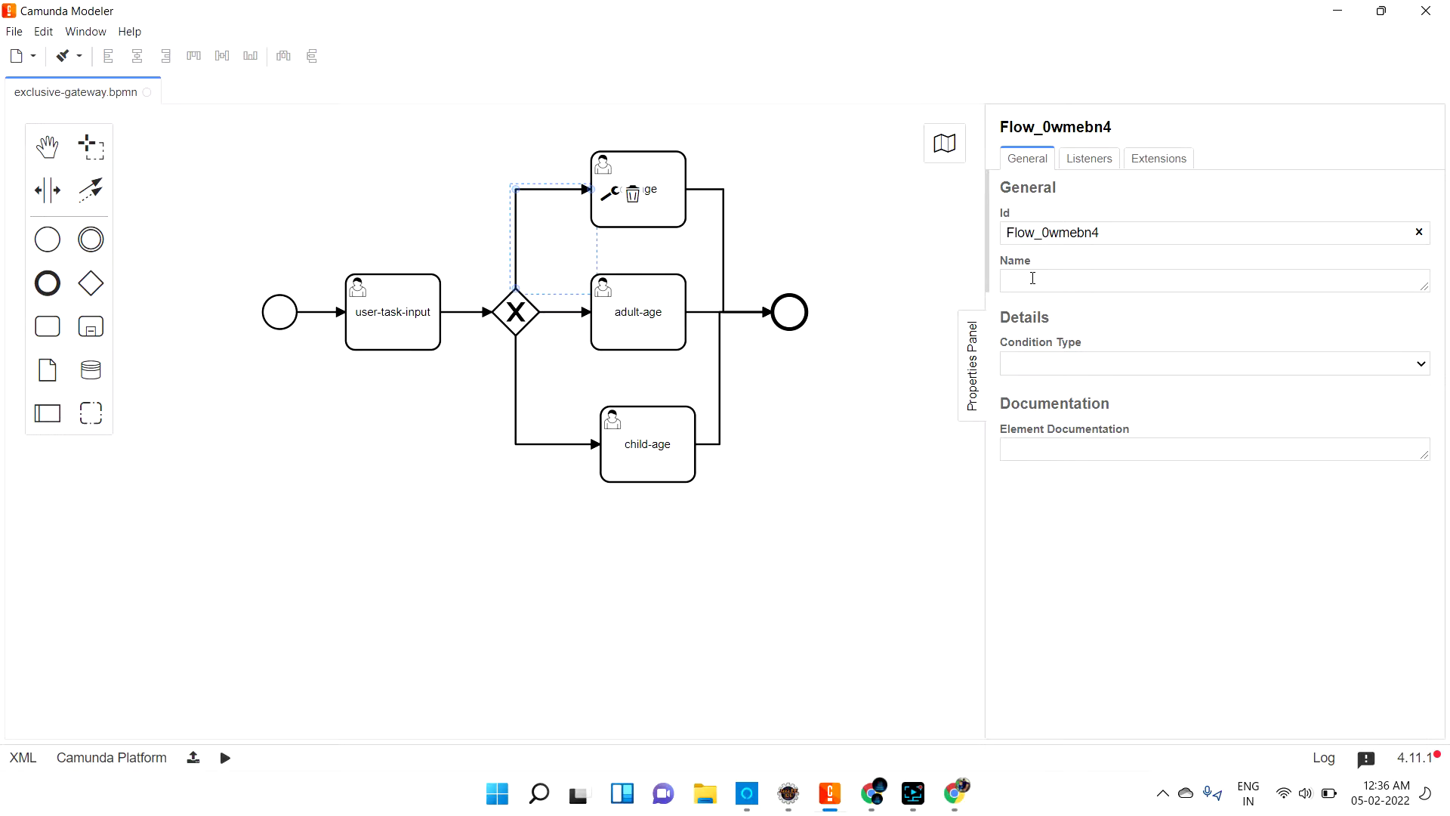
Give the flow Id oldage and name Old Age.
{"action": "double_click", "coordinate": [1135, 238]}
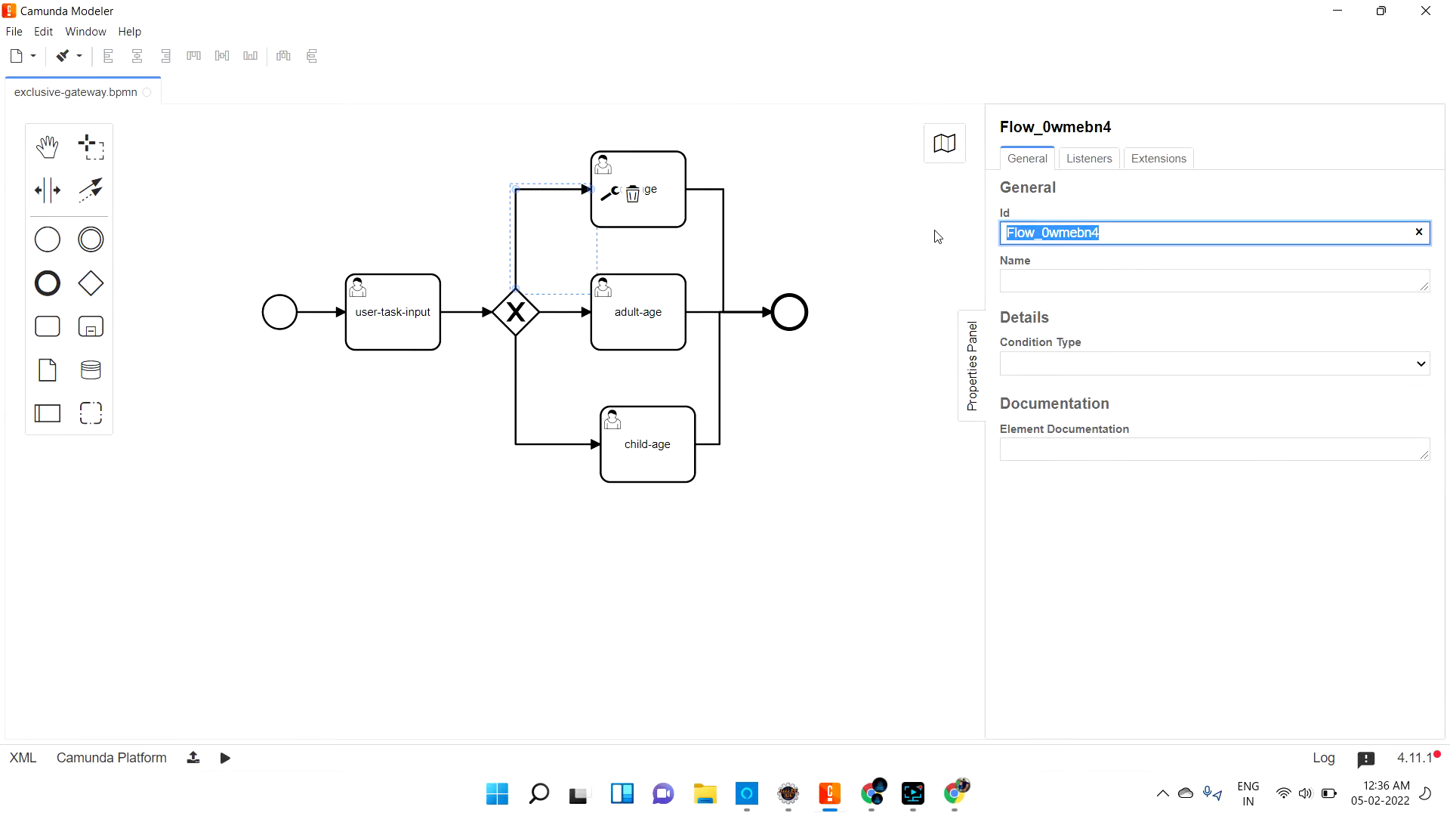
{"action": "type", "text": "oldage"}
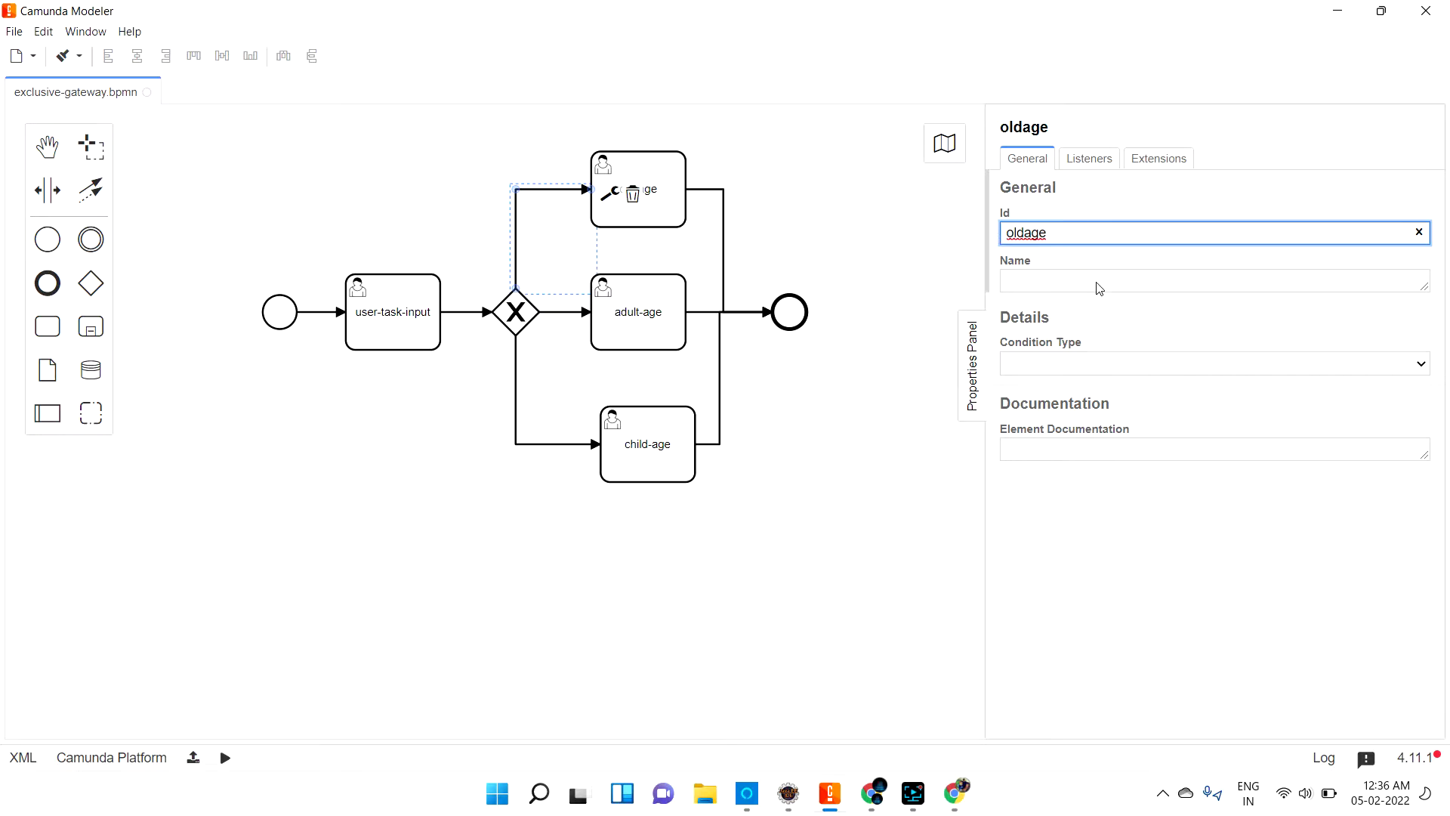
{"action": "left_click", "coordinate": [1048, 286]}
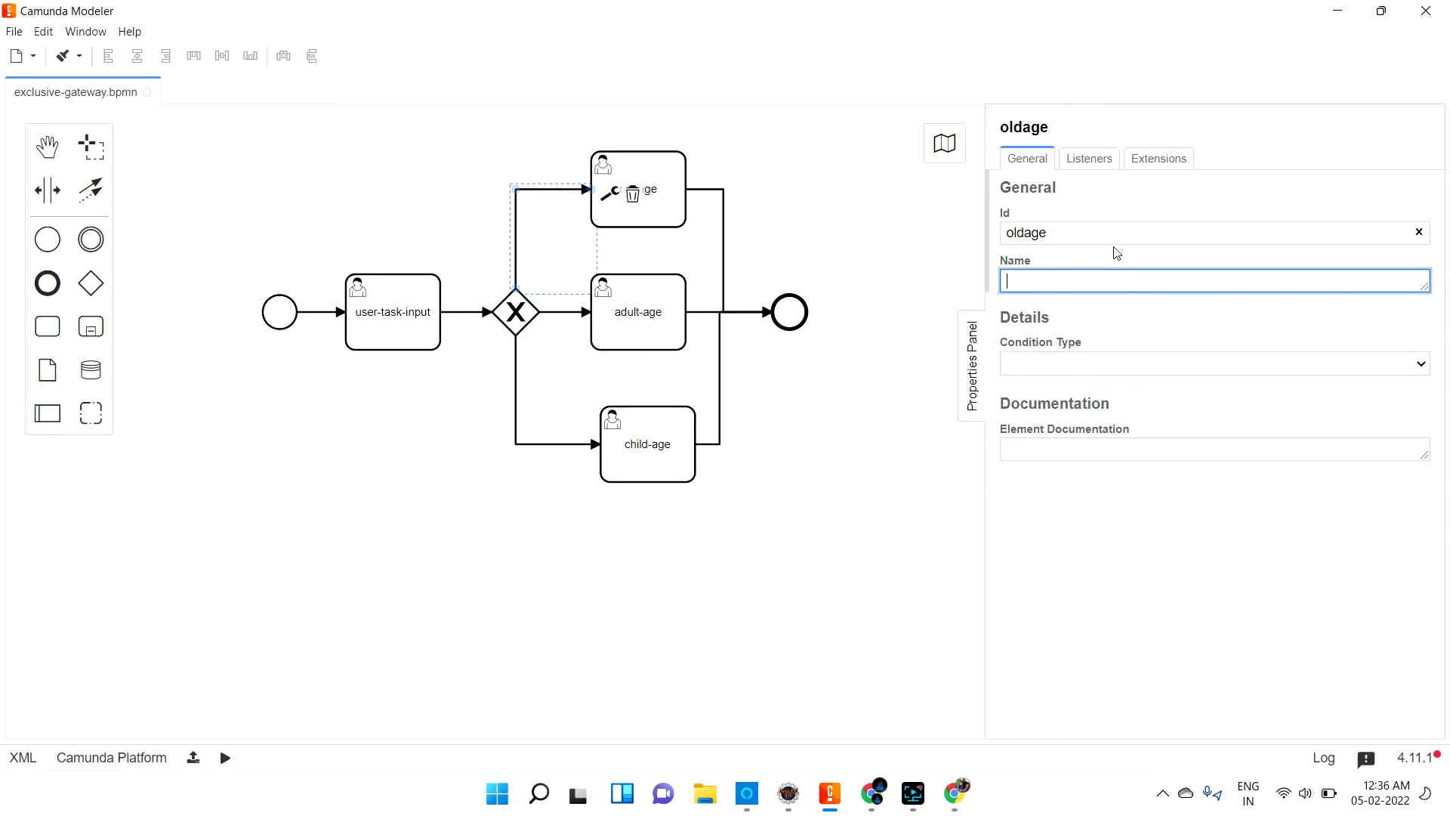
{"action": "type", "text": "Old Age"}
Add a js script condition age > 50 to the flow and save.
{"action": "left_click", "coordinate": [1059, 364]}
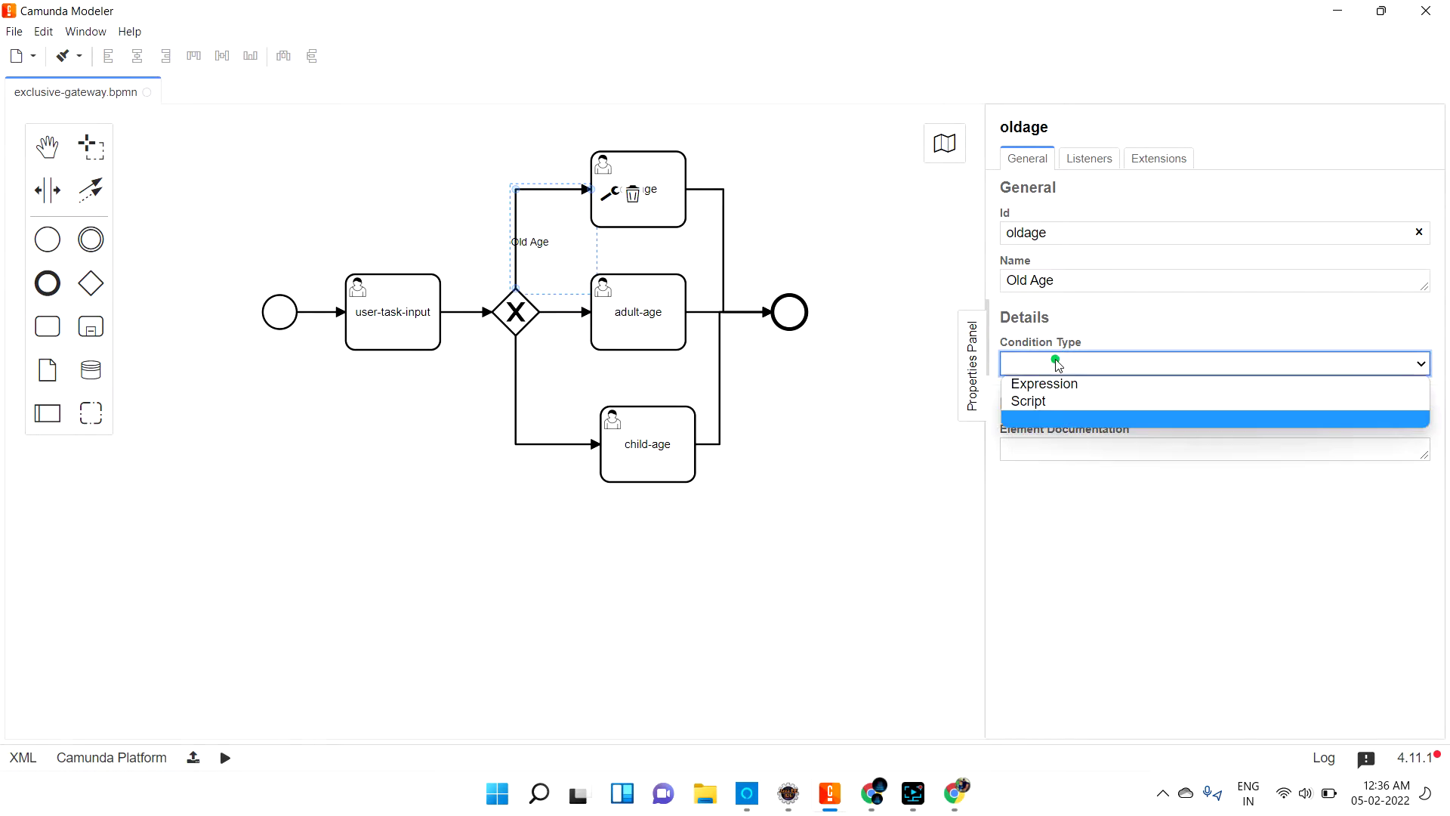
{"action": "left_click", "coordinate": [1026, 405]}
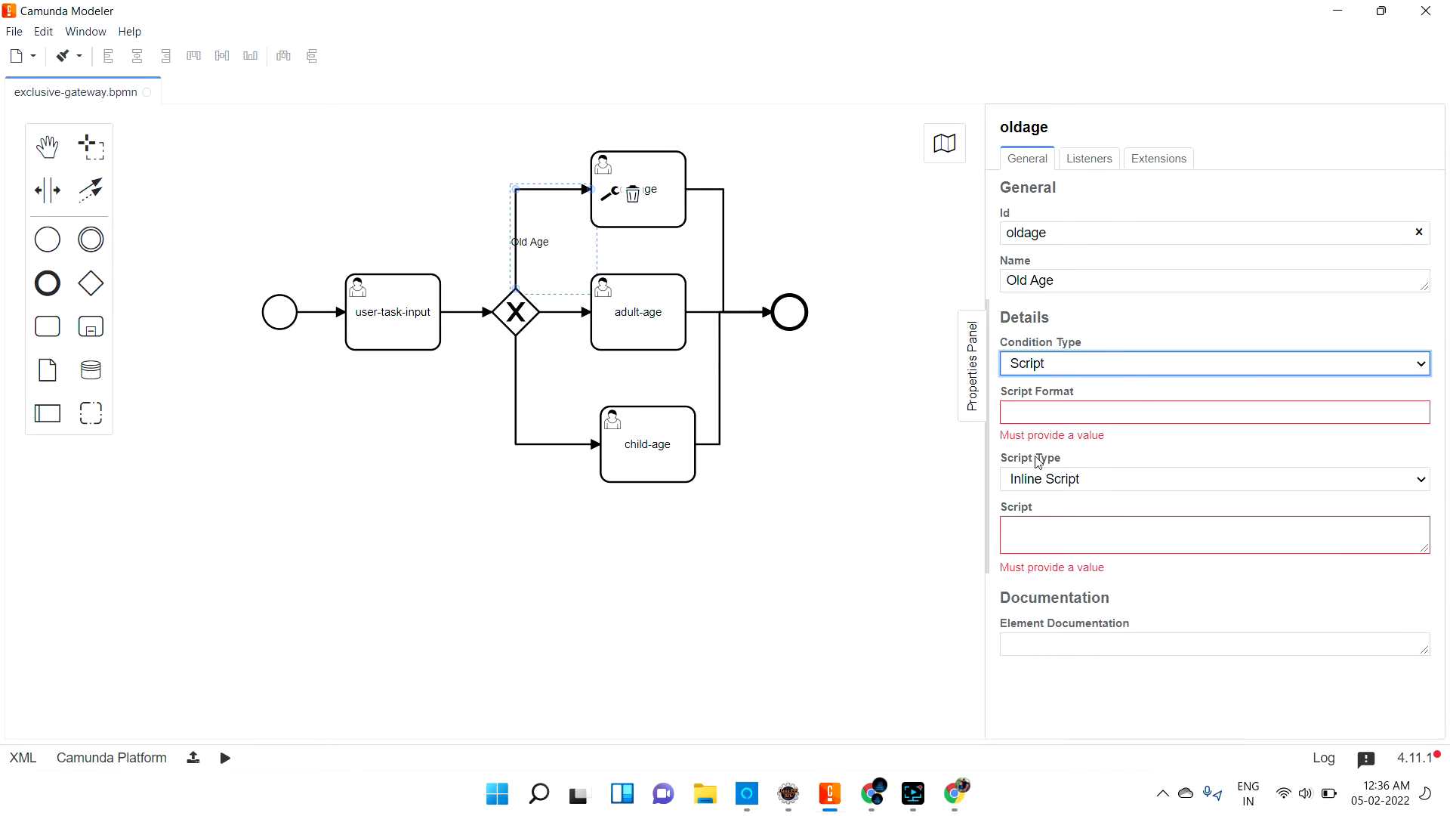
{"action": "left_click", "coordinate": [1038, 414]}
{"action": "type", "text": "js"}
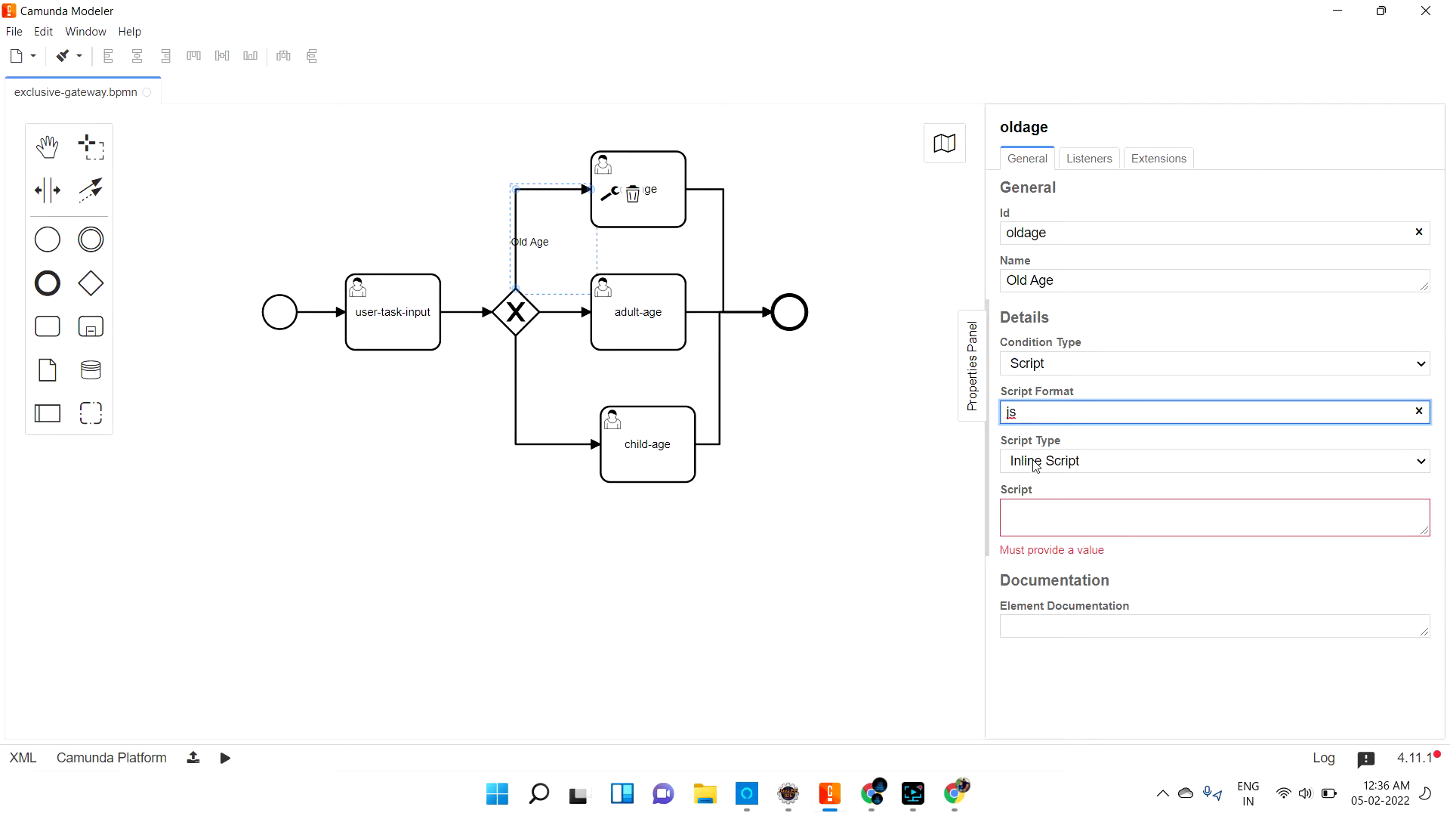
{"action": "left_click", "coordinate": [1030, 507]}
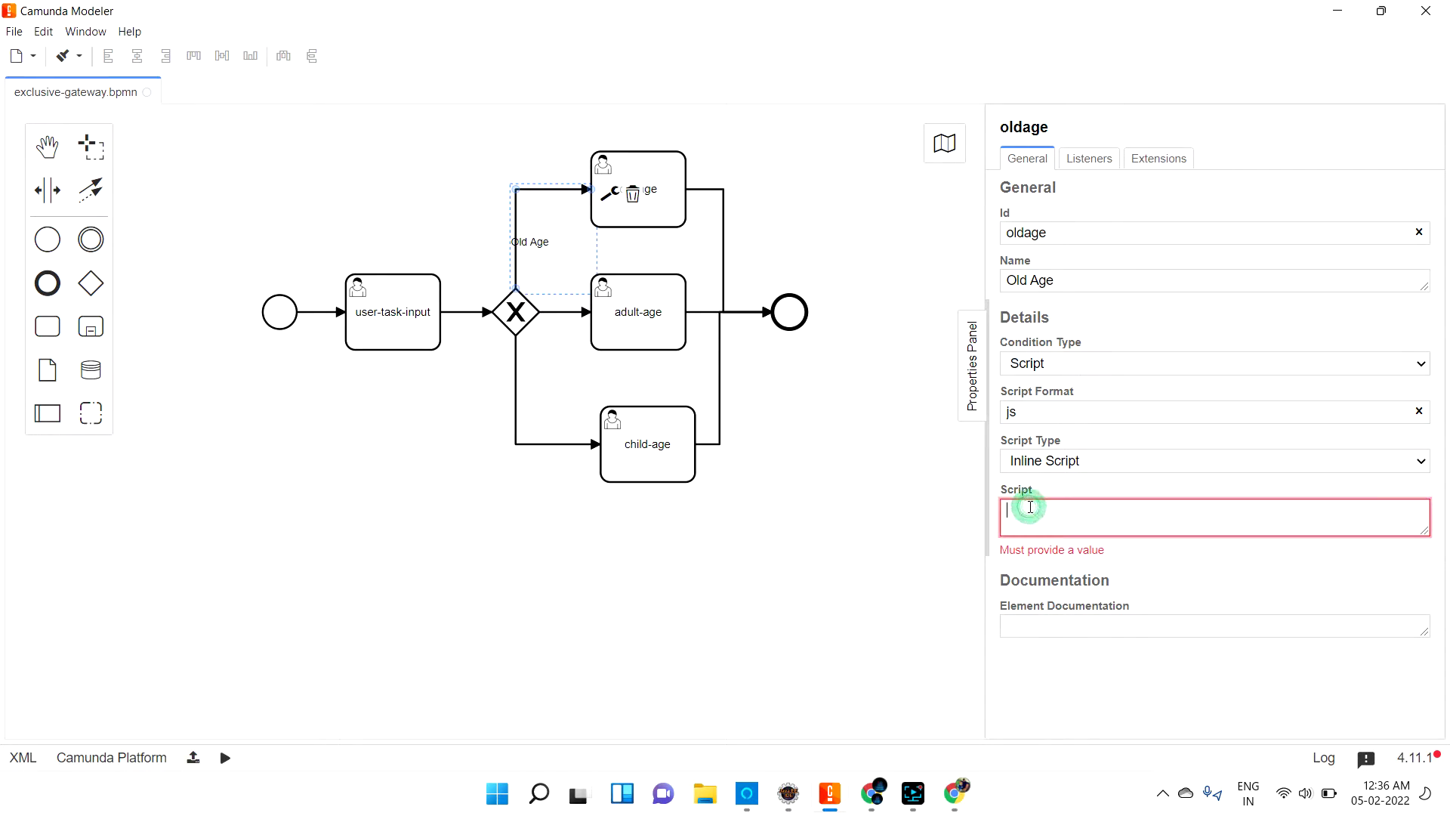
{"action": "type", "text": "age > 50"}
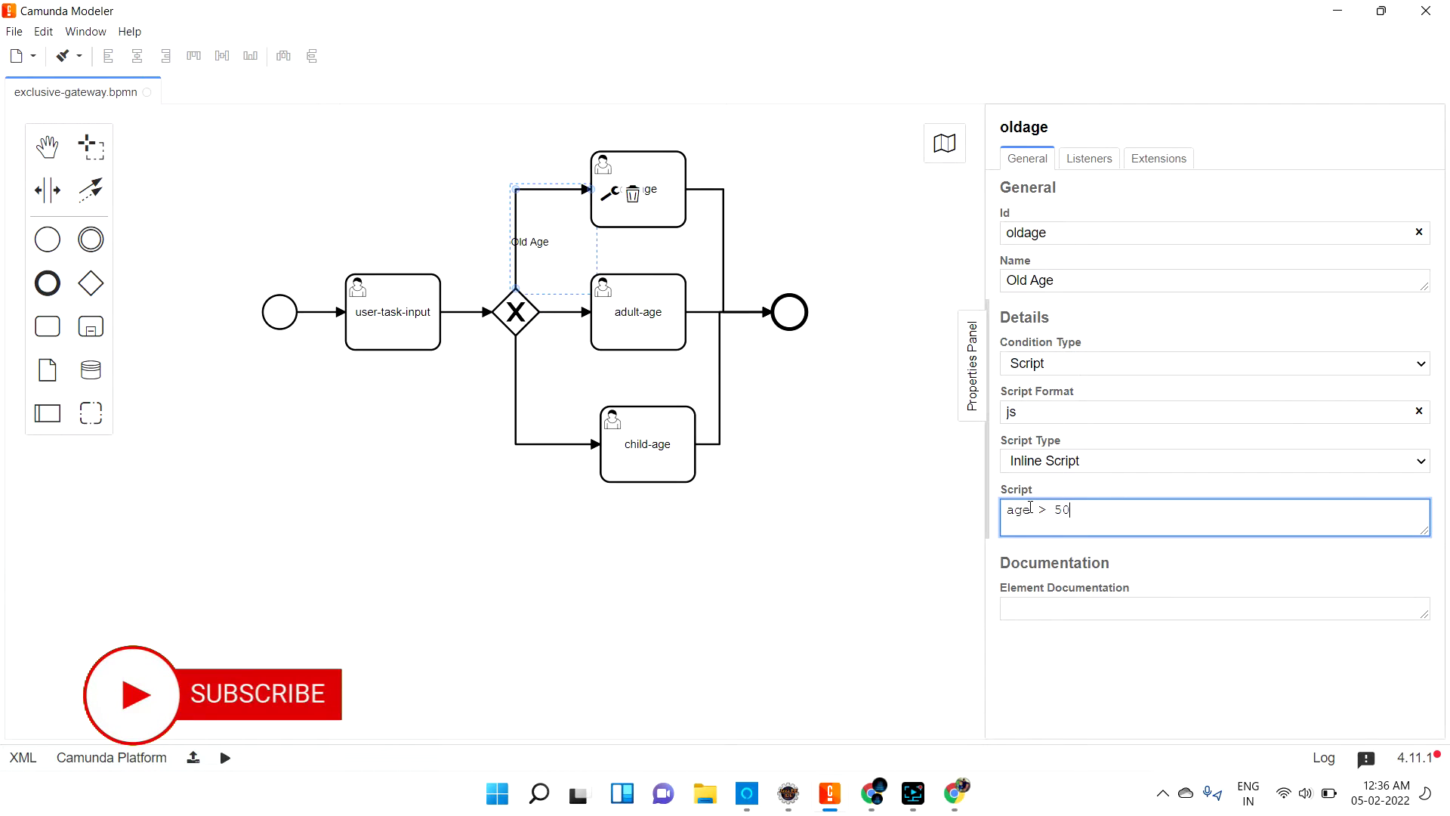
{"action": "key", "text": "ctrl+s"}
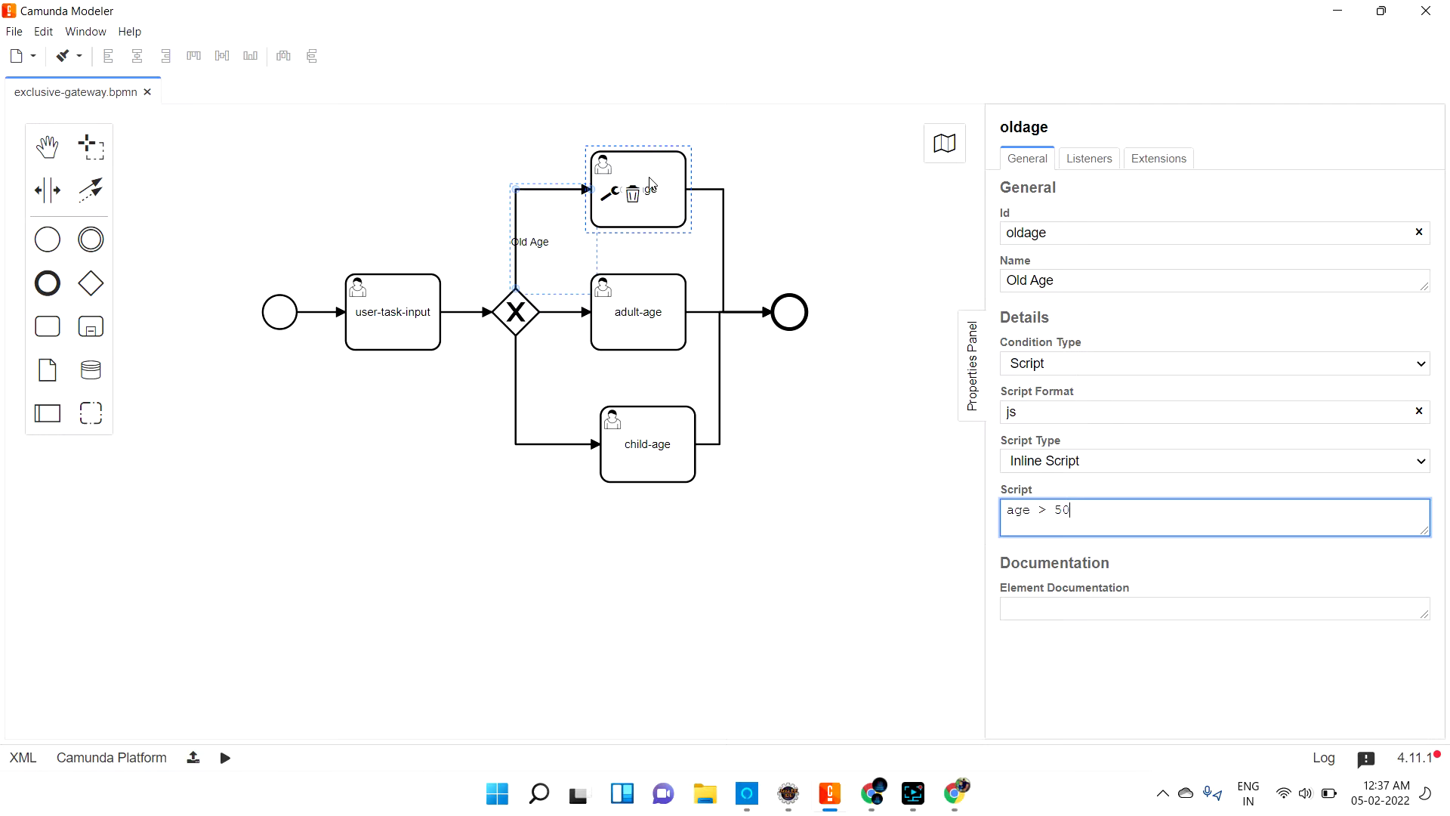
Rename the top user task's Id to old-age and view its form settings.
{"action": "left_click", "coordinate": [647, 172]}
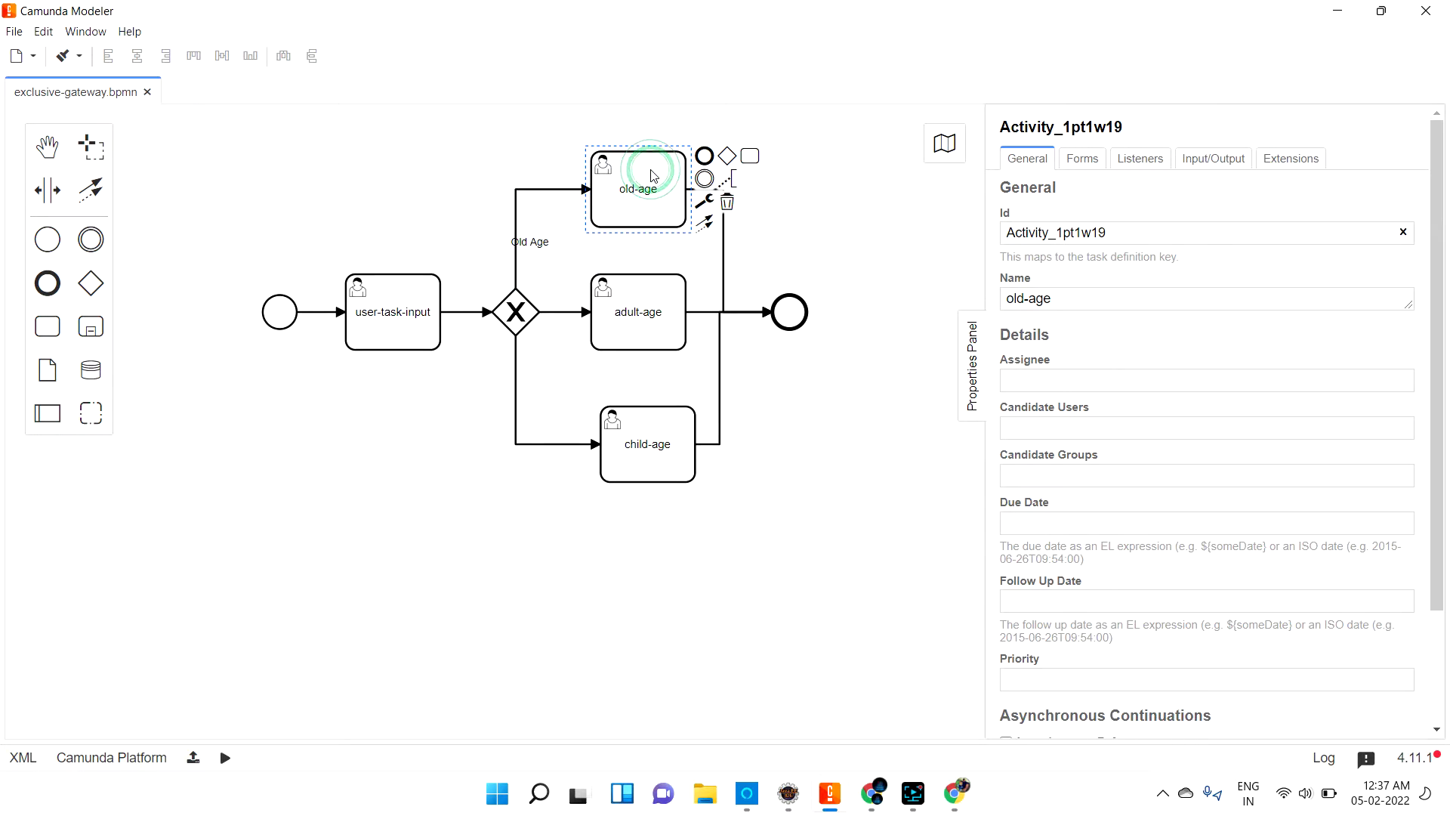
{"action": "left_click", "coordinate": [1129, 232]}
{"action": "double_click", "coordinate": [1129, 233]}
{"action": "type", "text": "old-age"}
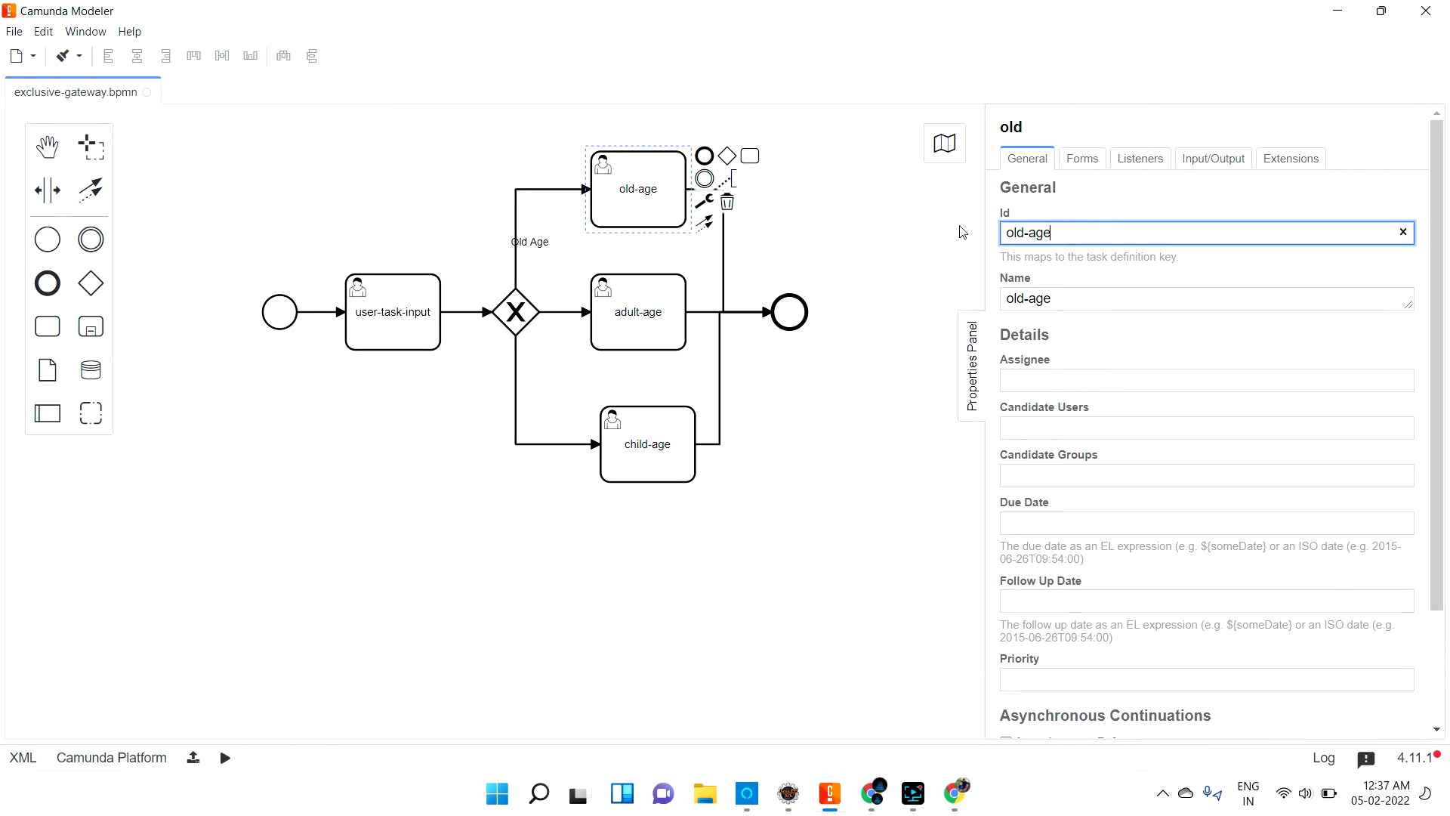
{"action": "left_click", "coordinate": [1081, 159]}
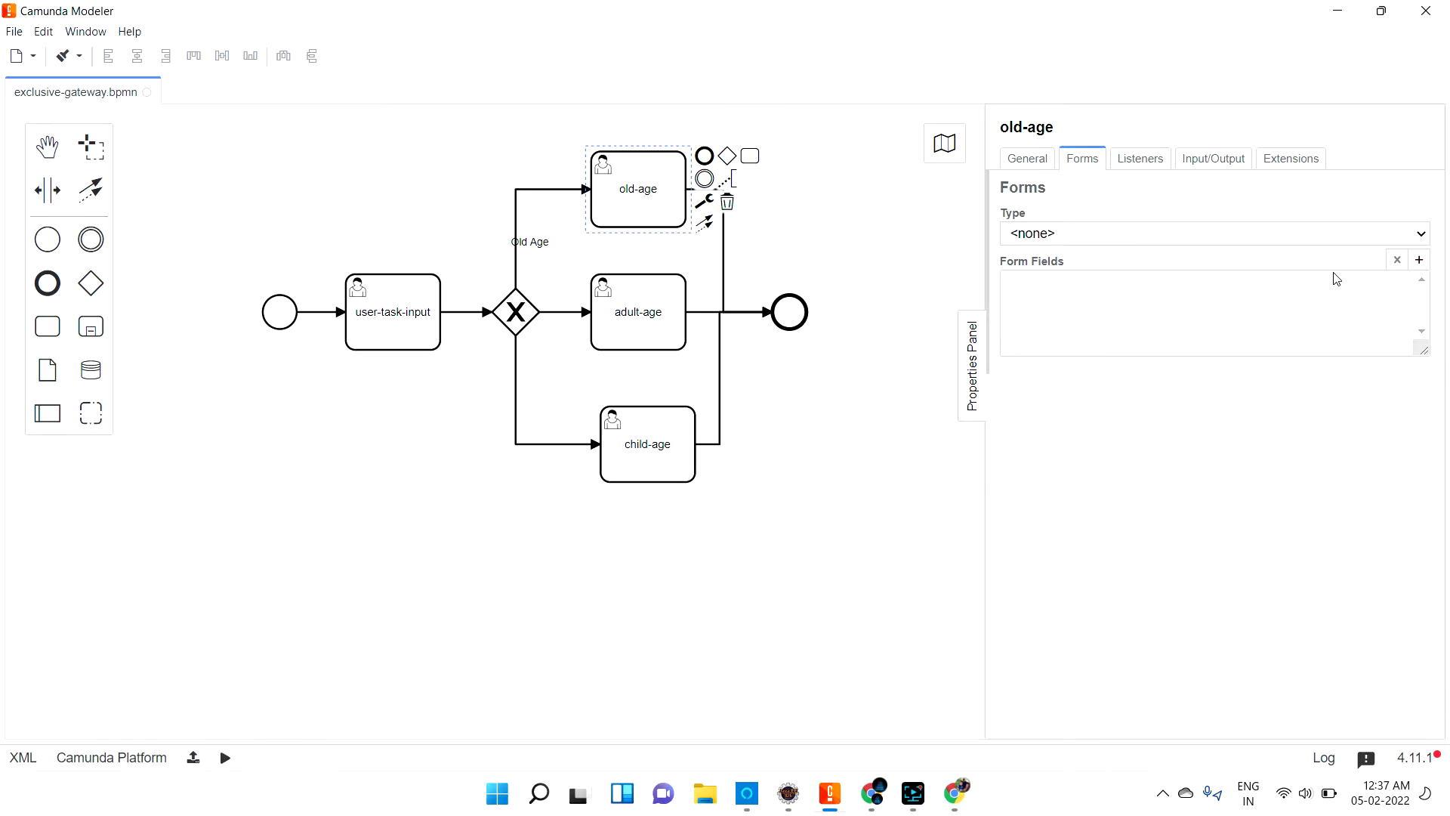
Add string form field old labelled 'I am old and my age is' with default ${age}.
{"action": "left_click", "coordinate": [1420, 260]}
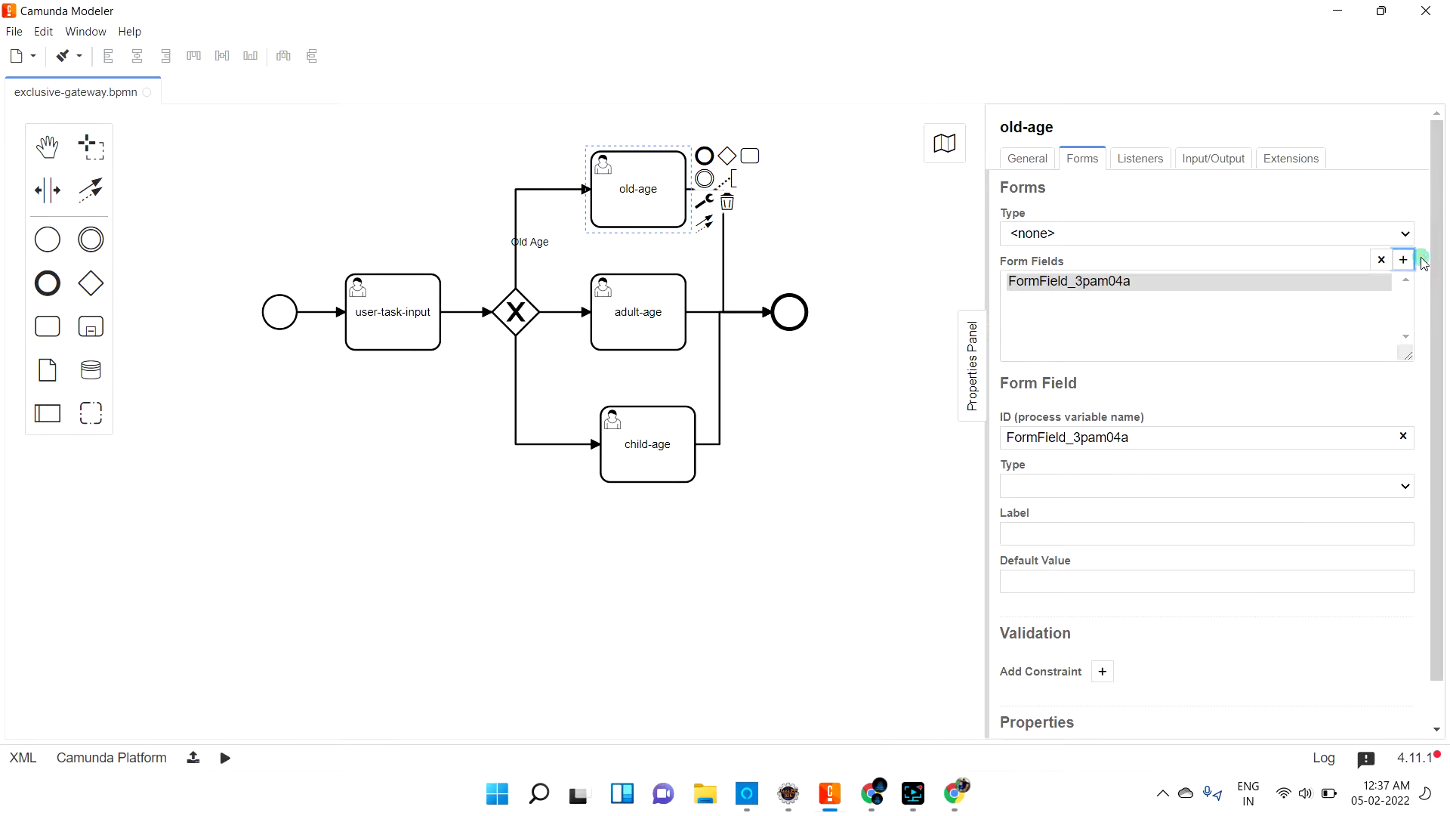
{"action": "left_click", "coordinate": [1165, 436]}
{"action": "double_click", "coordinate": [1164, 436]}
{"action": "type", "text": "old"}
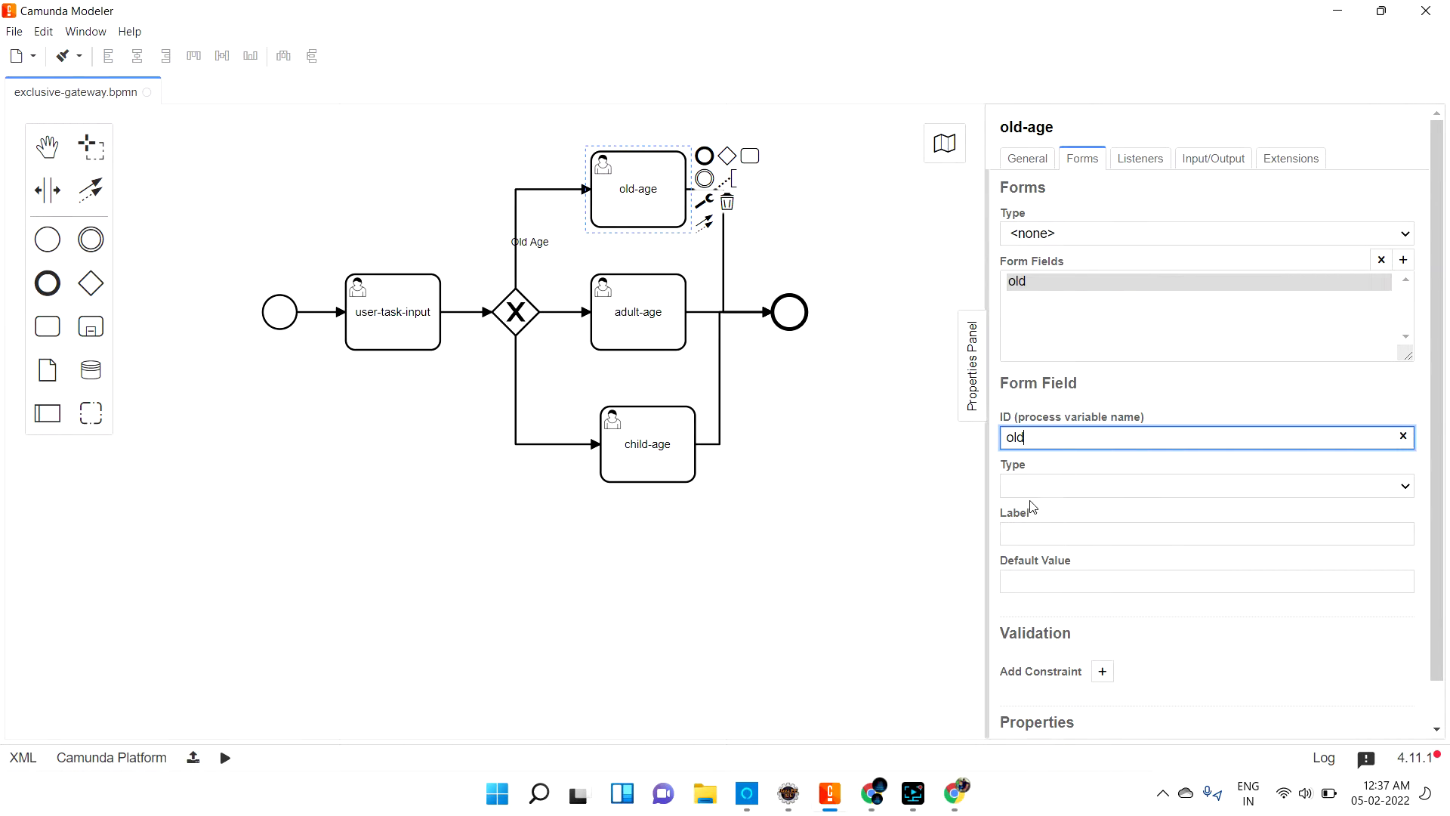
{"action": "left_click", "coordinate": [1043, 490]}
{"action": "left_click", "coordinate": [1040, 505]}
{"action": "left_click", "coordinate": [1043, 536]}
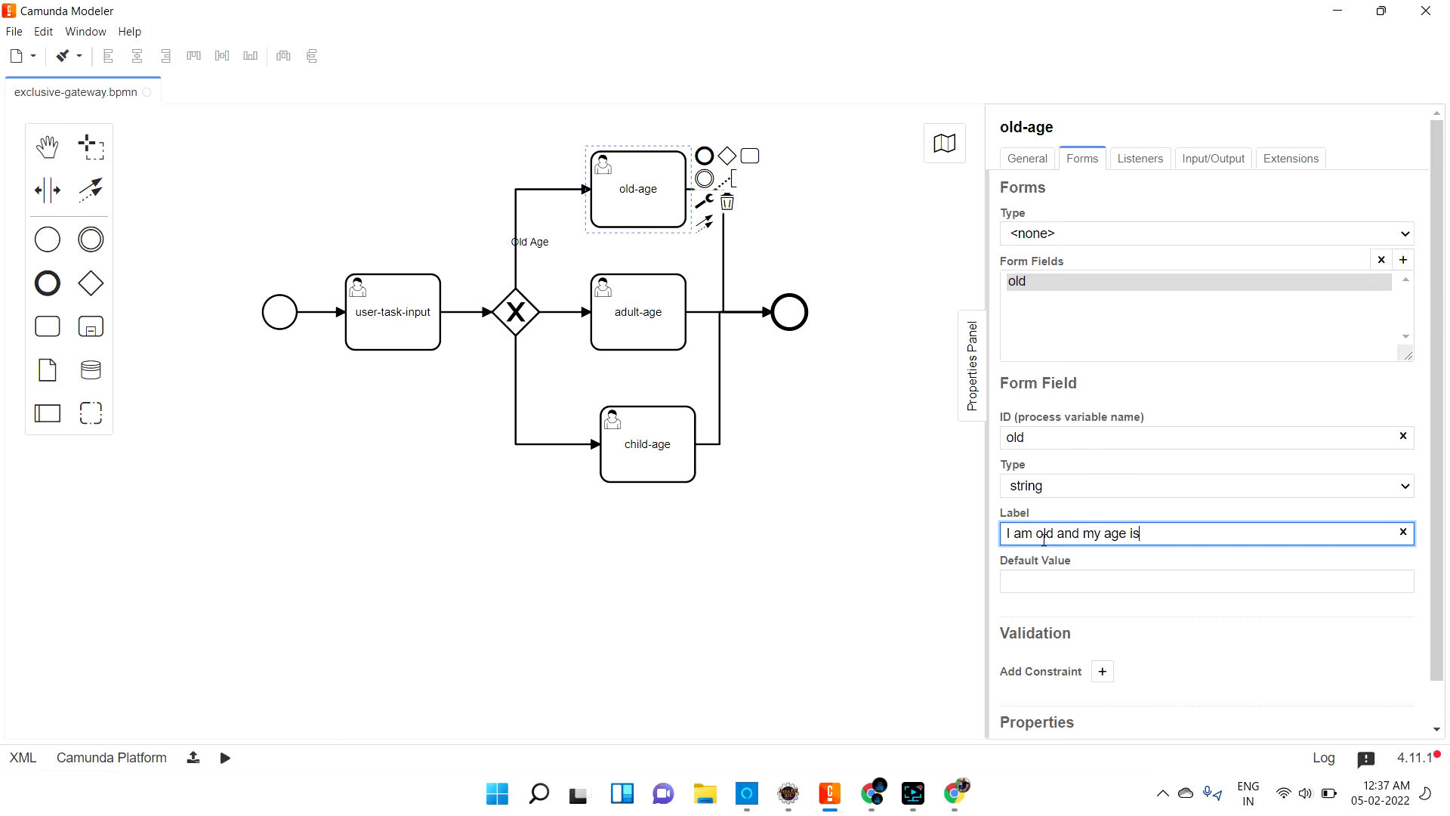
{"action": "left_click", "coordinate": [1045, 584]}
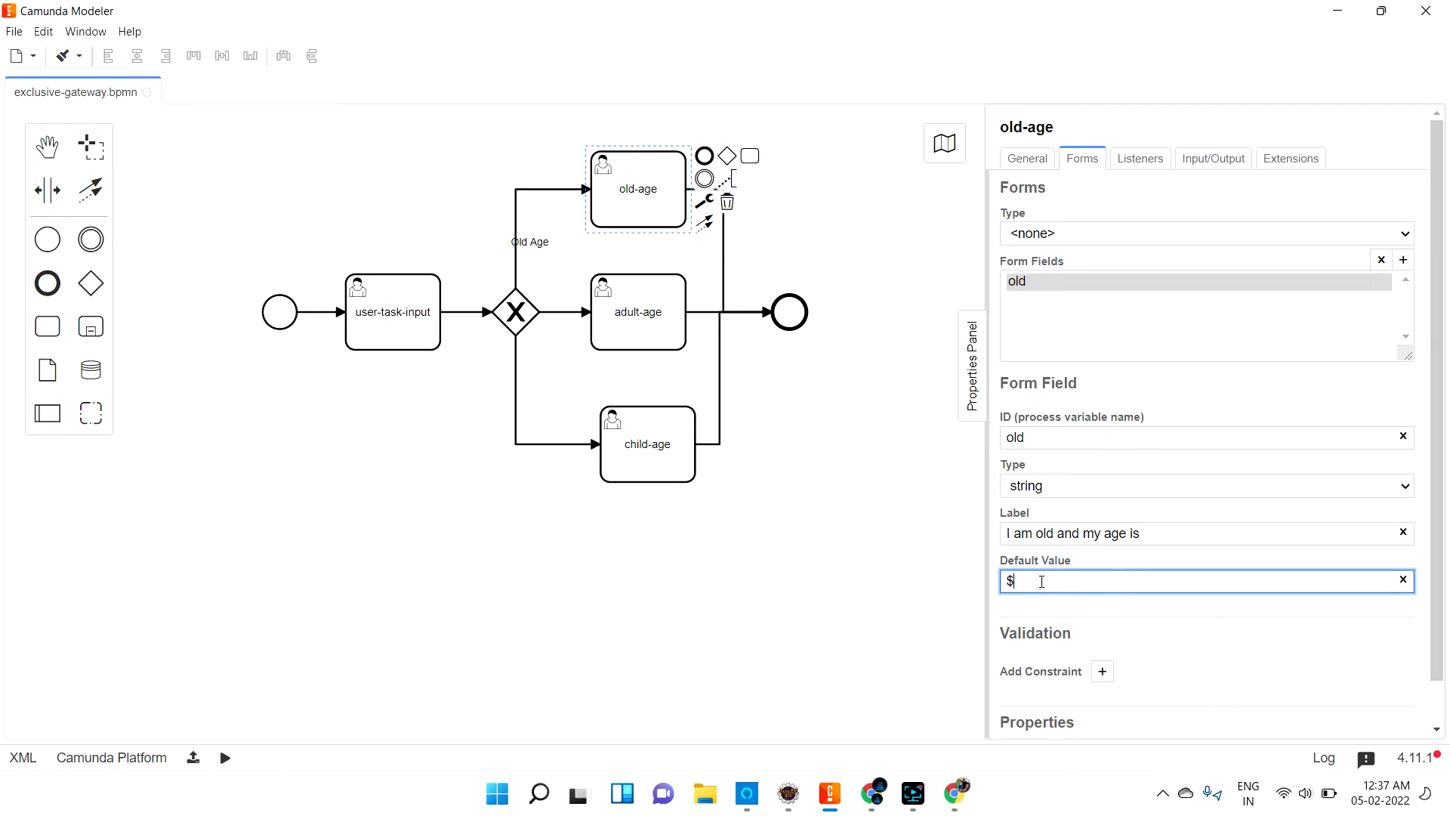
{"action": "type", "text": "${}age"}
Verify the field's label, default value and ID, then select the gateway-to-adult-age flow.
{"action": "triple_click", "coordinate": [1173, 536]}
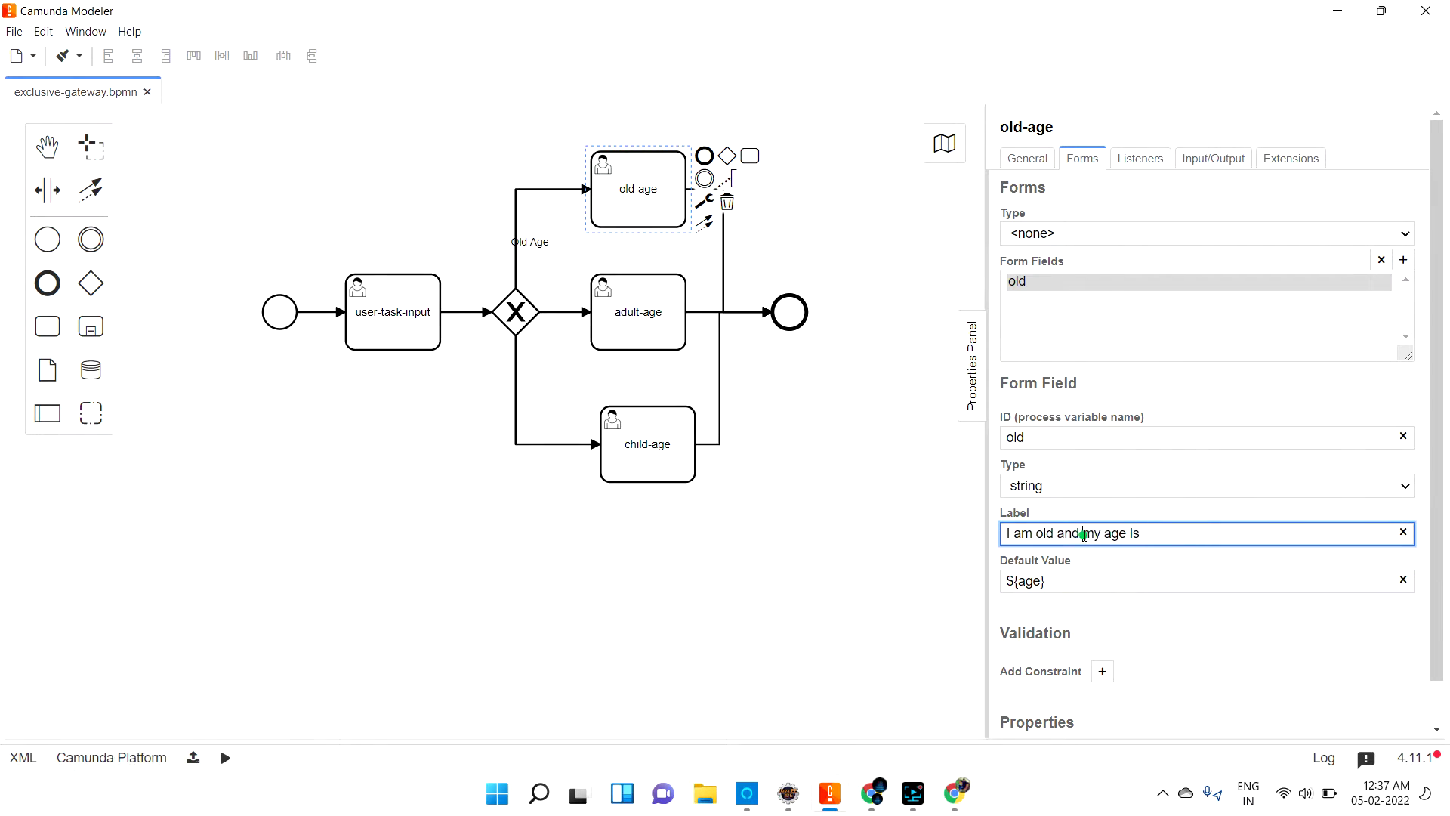
{"action": "triple_click", "coordinate": [1072, 580]}
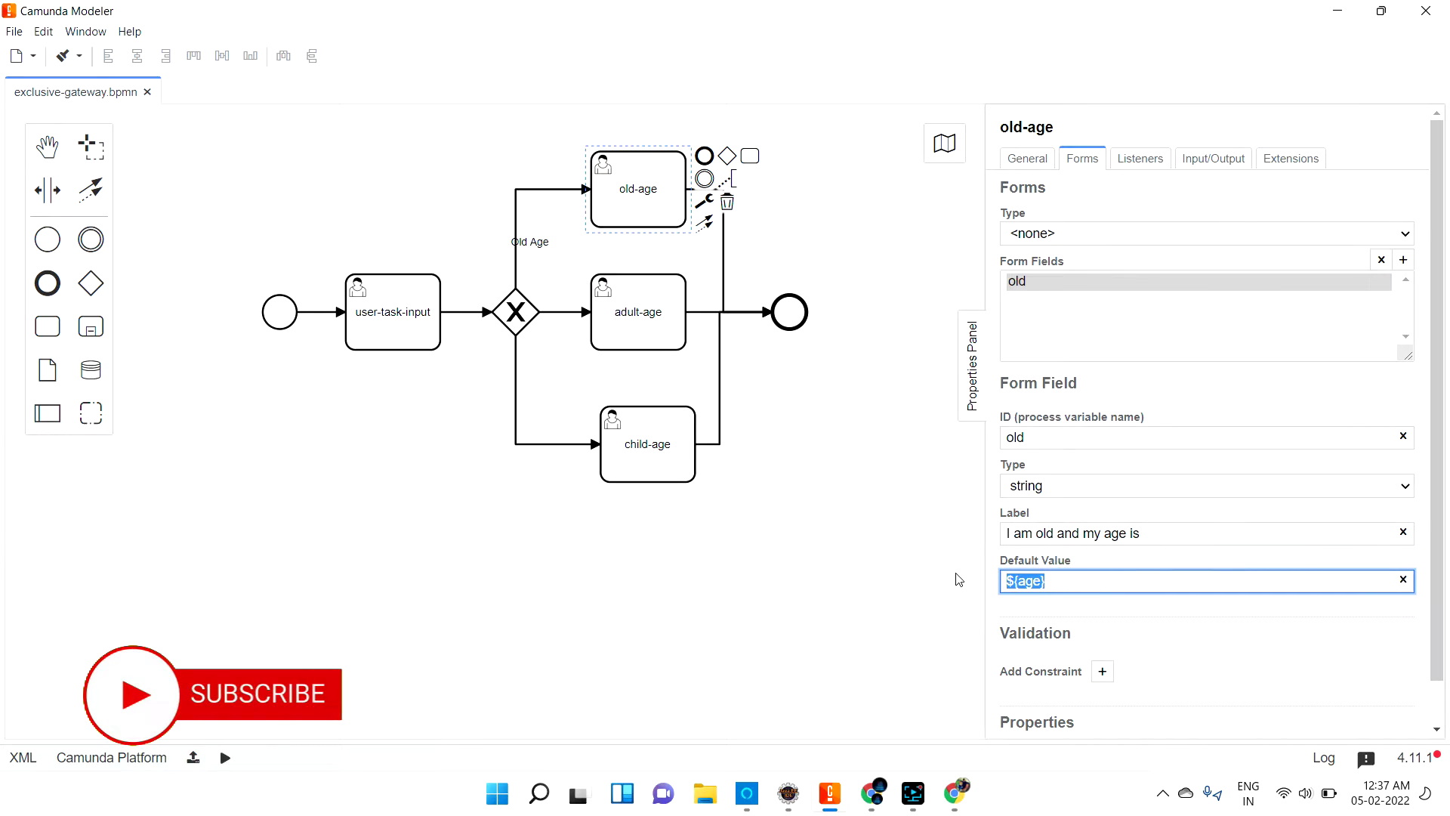
{"action": "left_click", "coordinate": [1053, 580]}
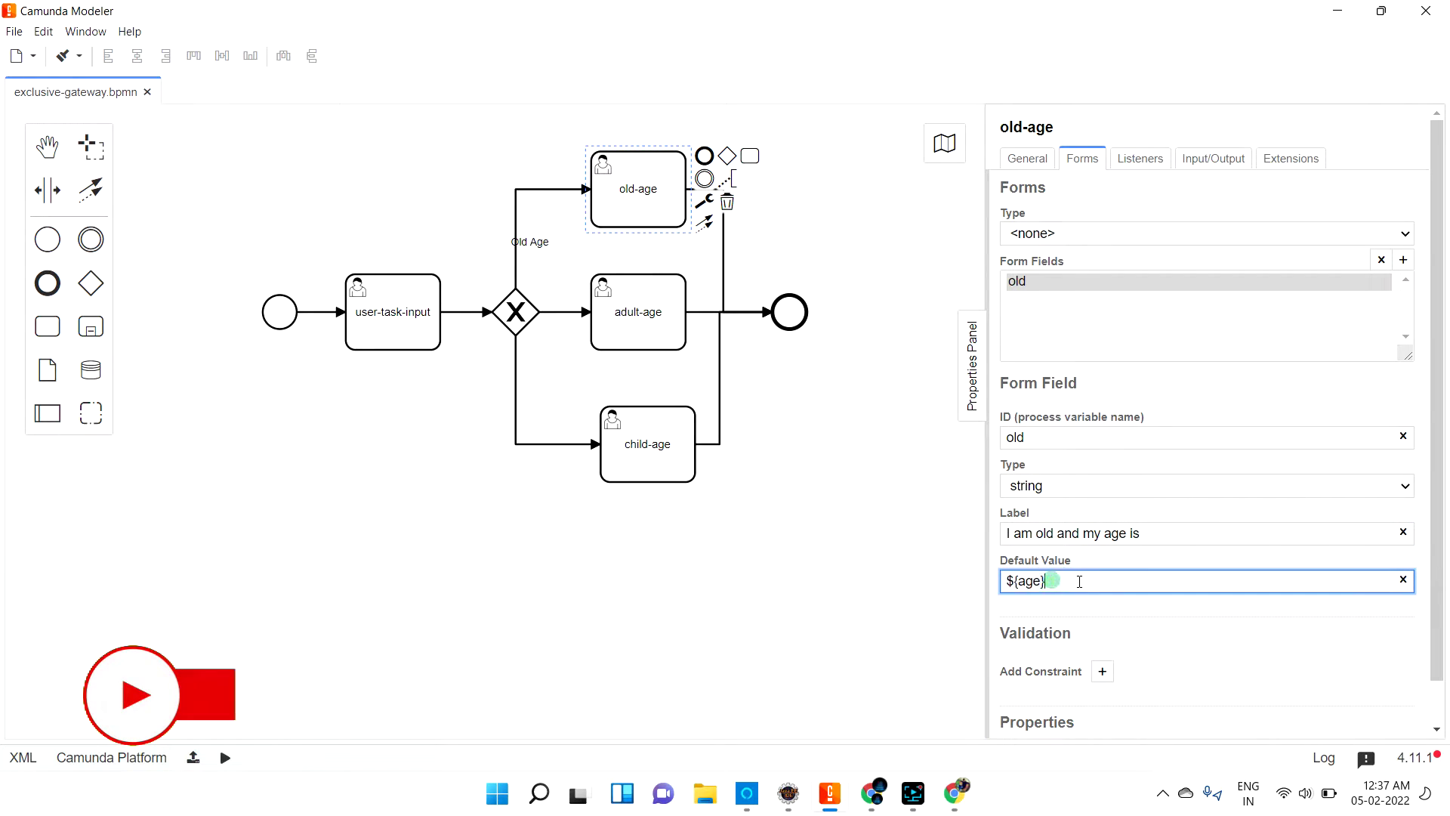
{"action": "left_click_drag", "start_coordinate": [1043, 435], "coordinate": [1008, 436]}
{"action": "left_click", "coordinate": [1041, 441]}
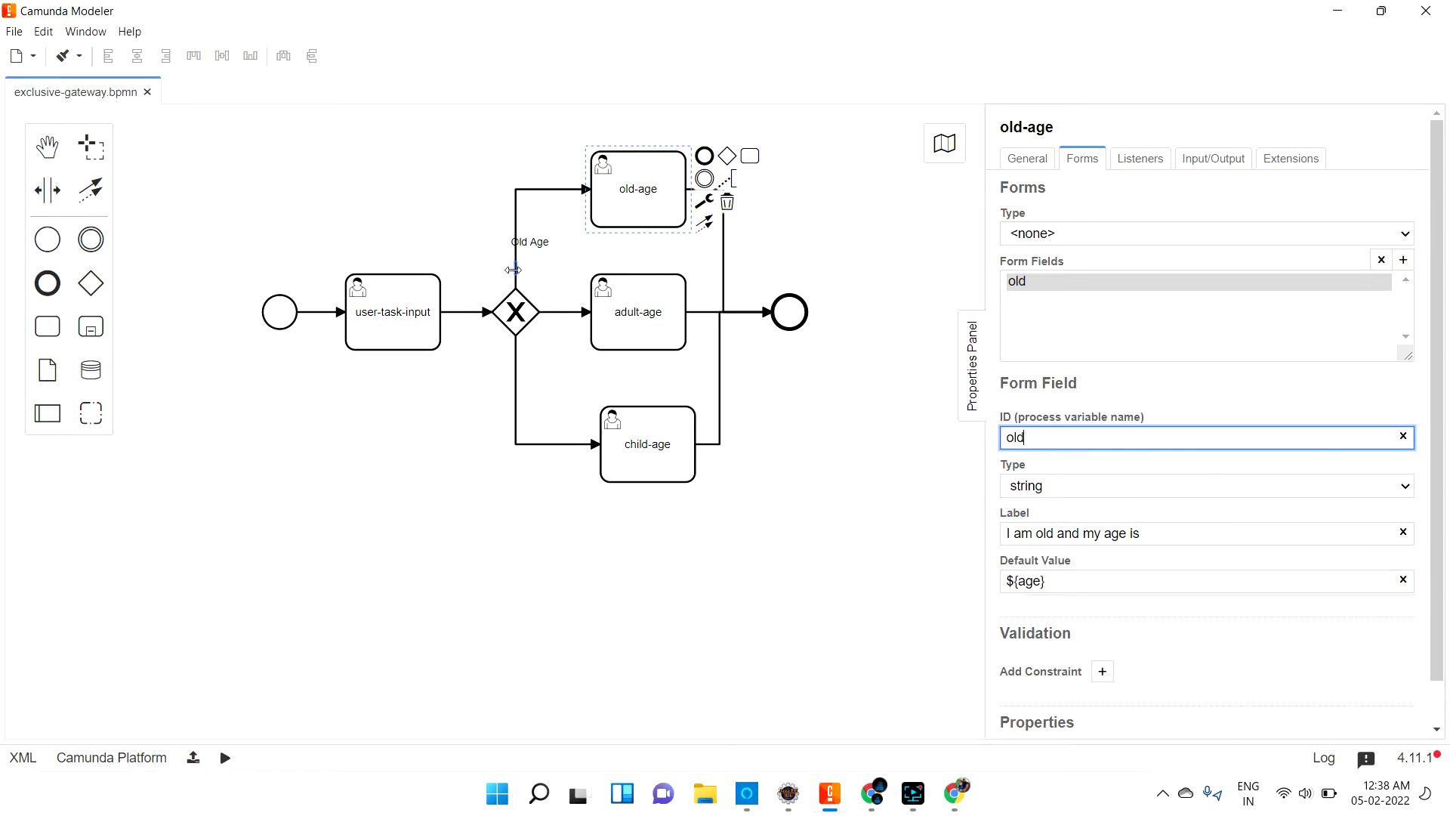
{"action": "left_click", "coordinate": [555, 312]}
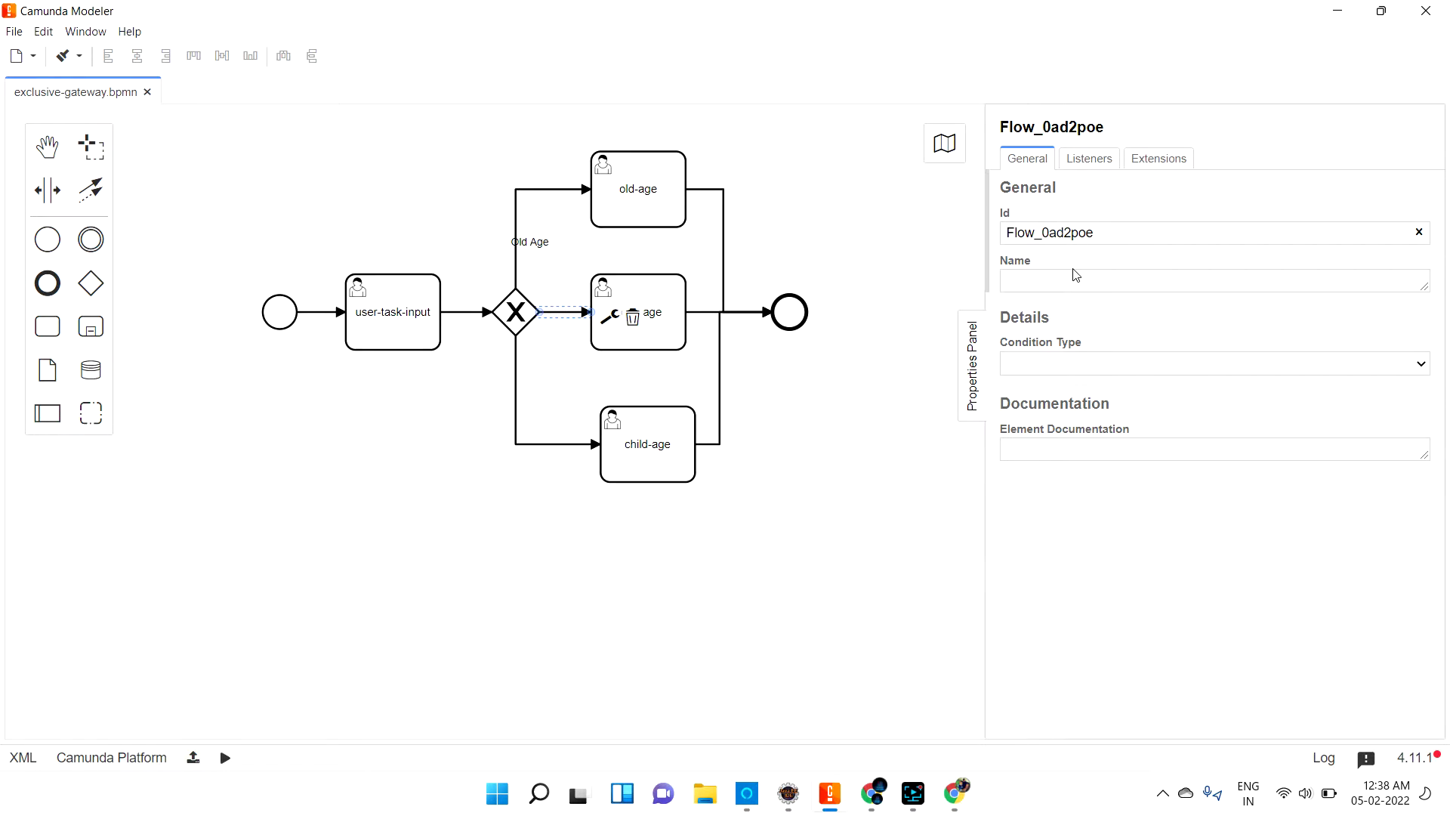
Give the flow Id adult and name Adult.
{"action": "left_click", "coordinate": [1110, 231]}
{"action": "left_click_drag", "start_coordinate": [1110, 231], "coordinate": [862, 260]}
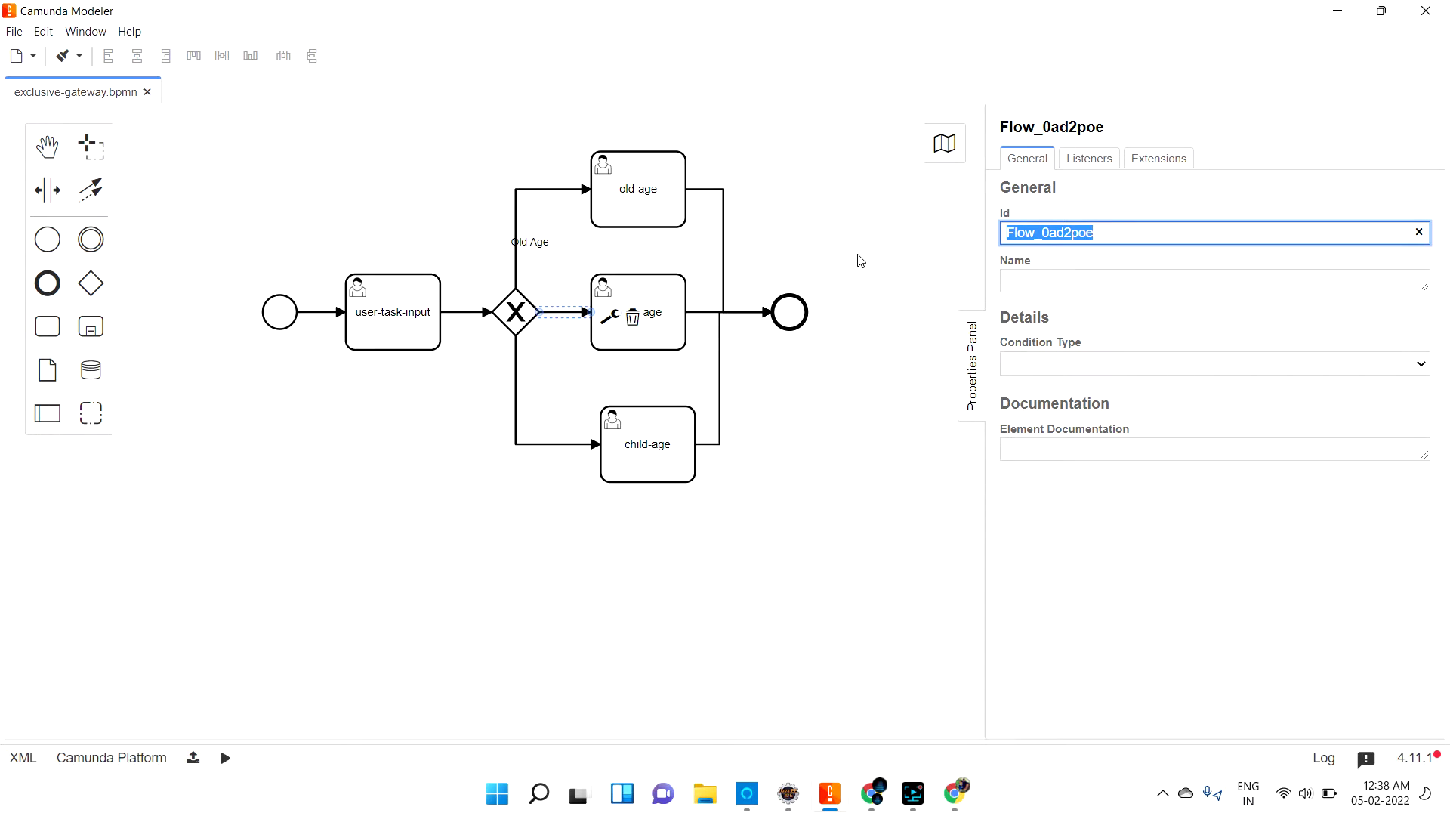
{"action": "type", "text": "adult"}
{"action": "key", "text": "ctrl+a"}
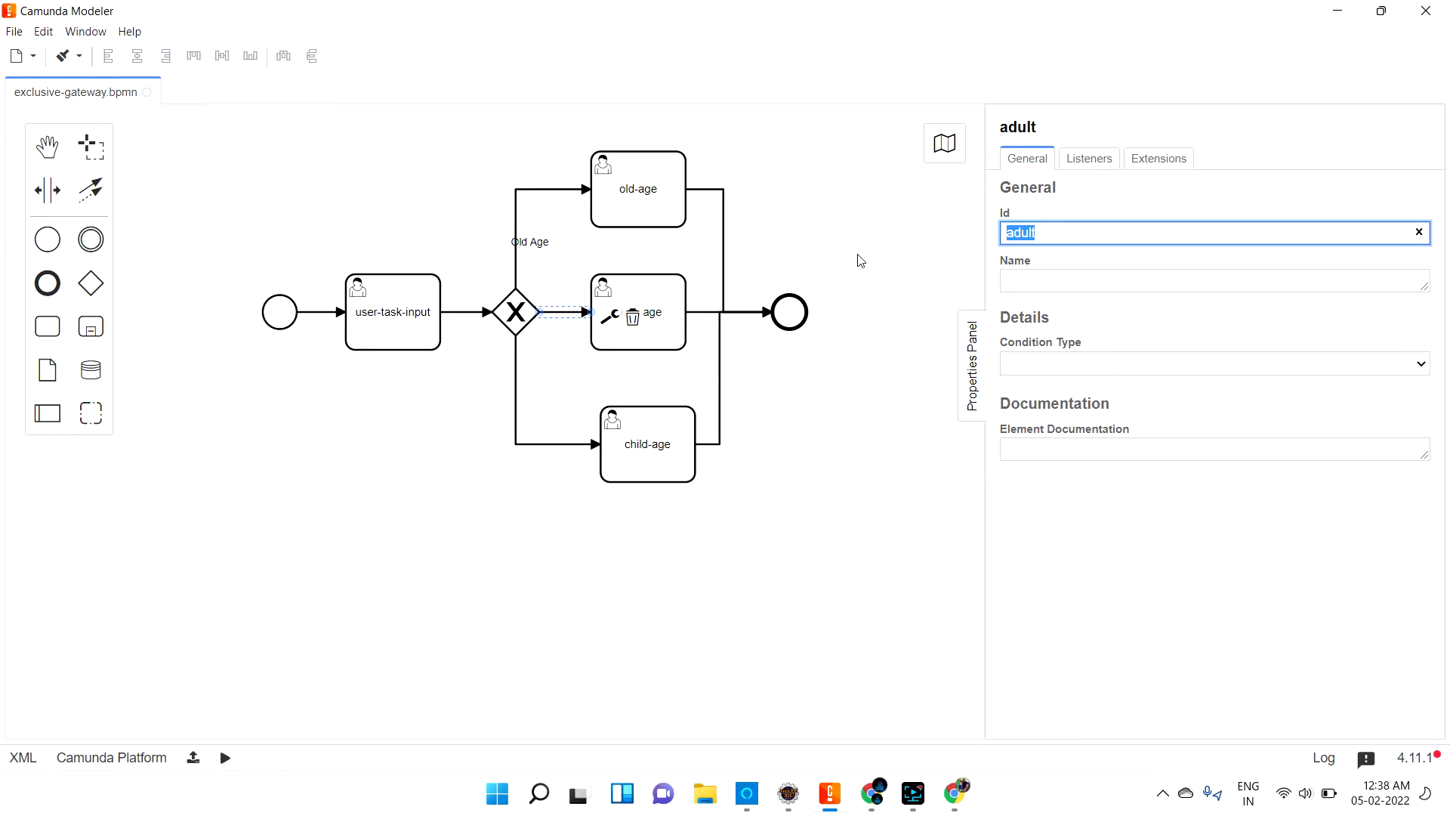
{"action": "left_click", "coordinate": [1043, 283]}
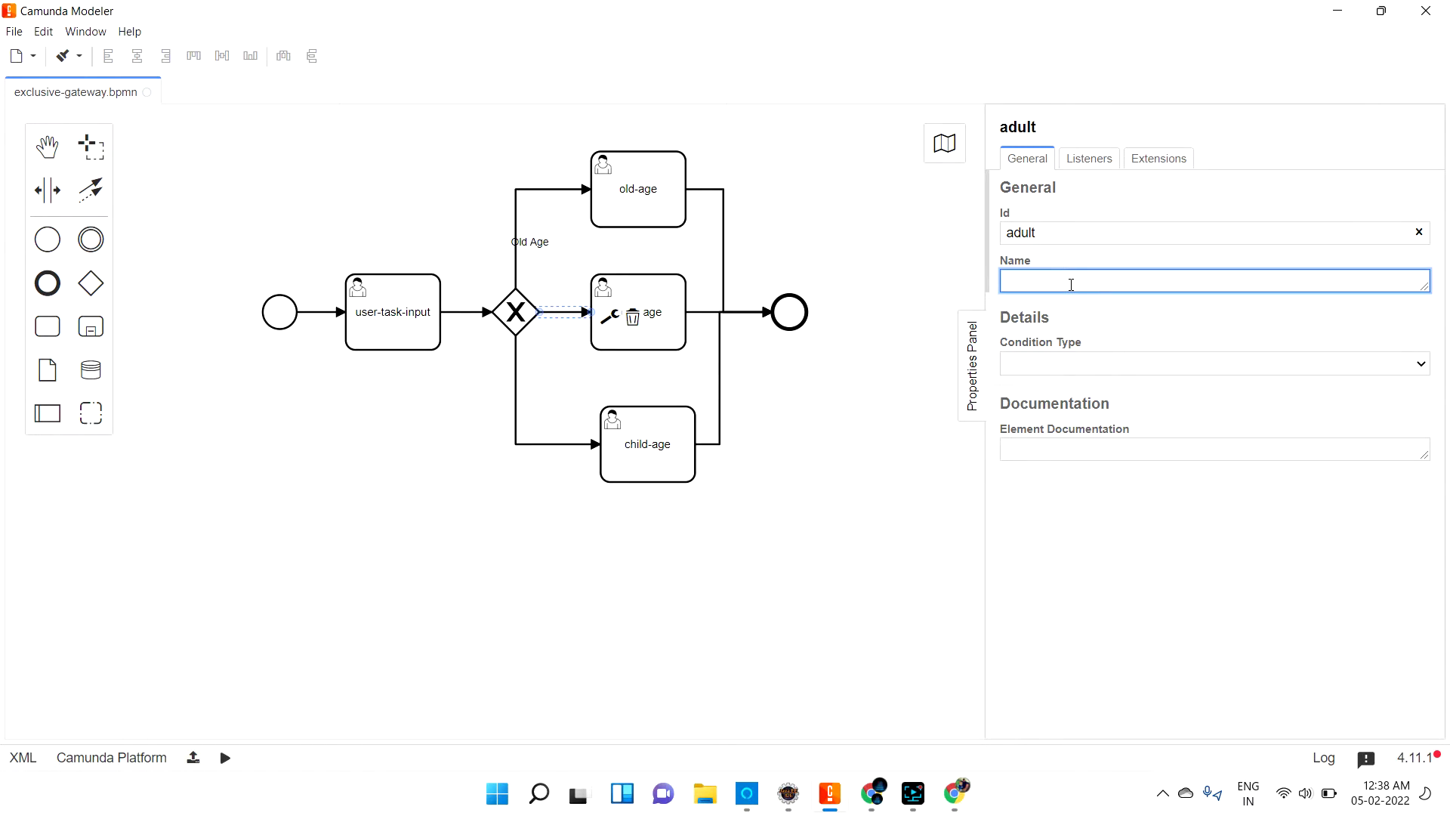
{"action": "type", "text": "exclusive-gateway"}
{"action": "key", "text": "ctrl+a"}
{"action": "key", "text": "BackSpace"}
{"action": "type", "text": "Adult"}
Add a js script condition age > 17 && age < 50 to the adult flow.
{"action": "left_click", "coordinate": [1104, 361]}
{"action": "left_click", "coordinate": [1096, 401]}
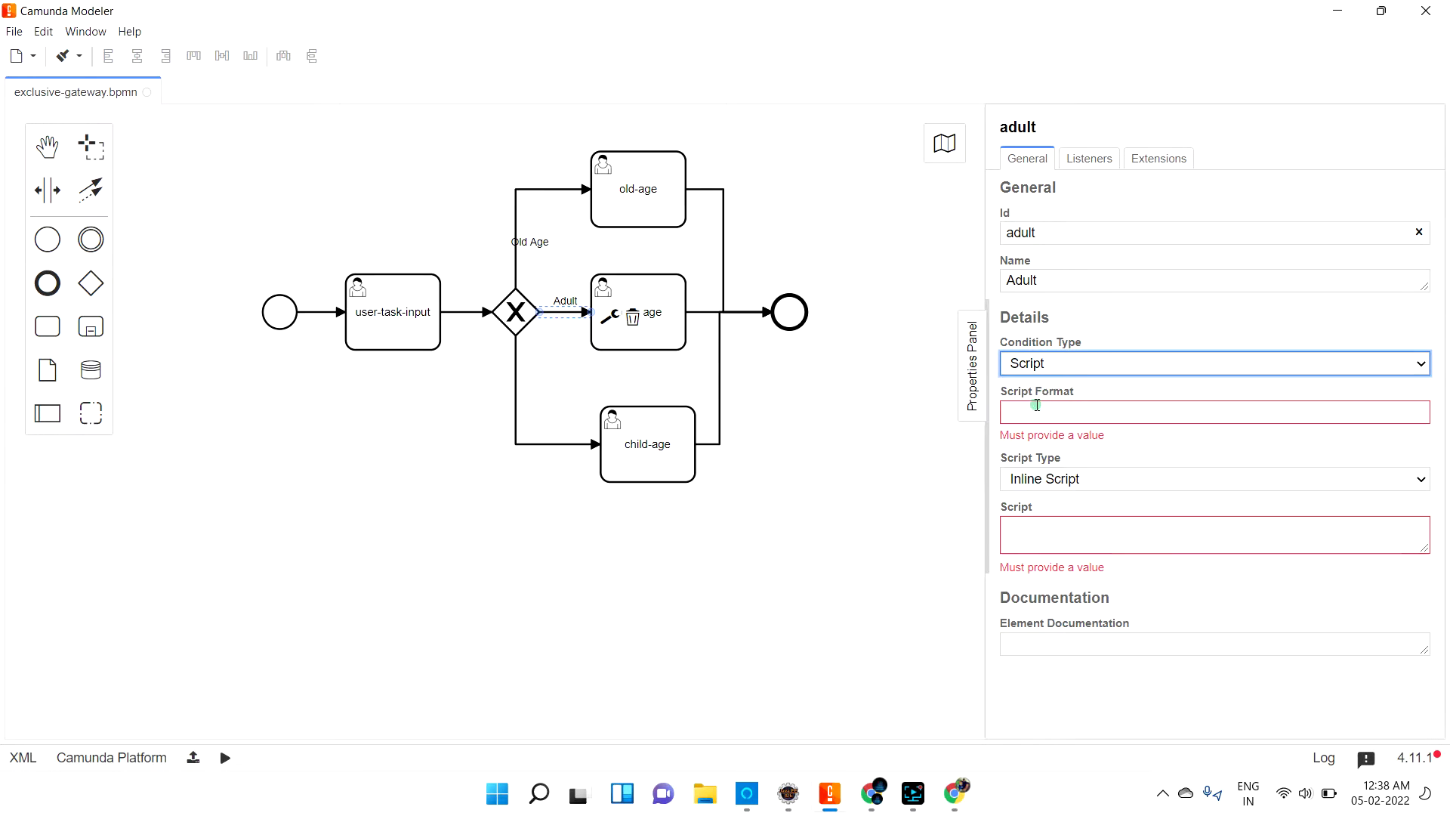
{"action": "left_click", "coordinate": [1095, 411]}
{"action": "type", "text": "js"}
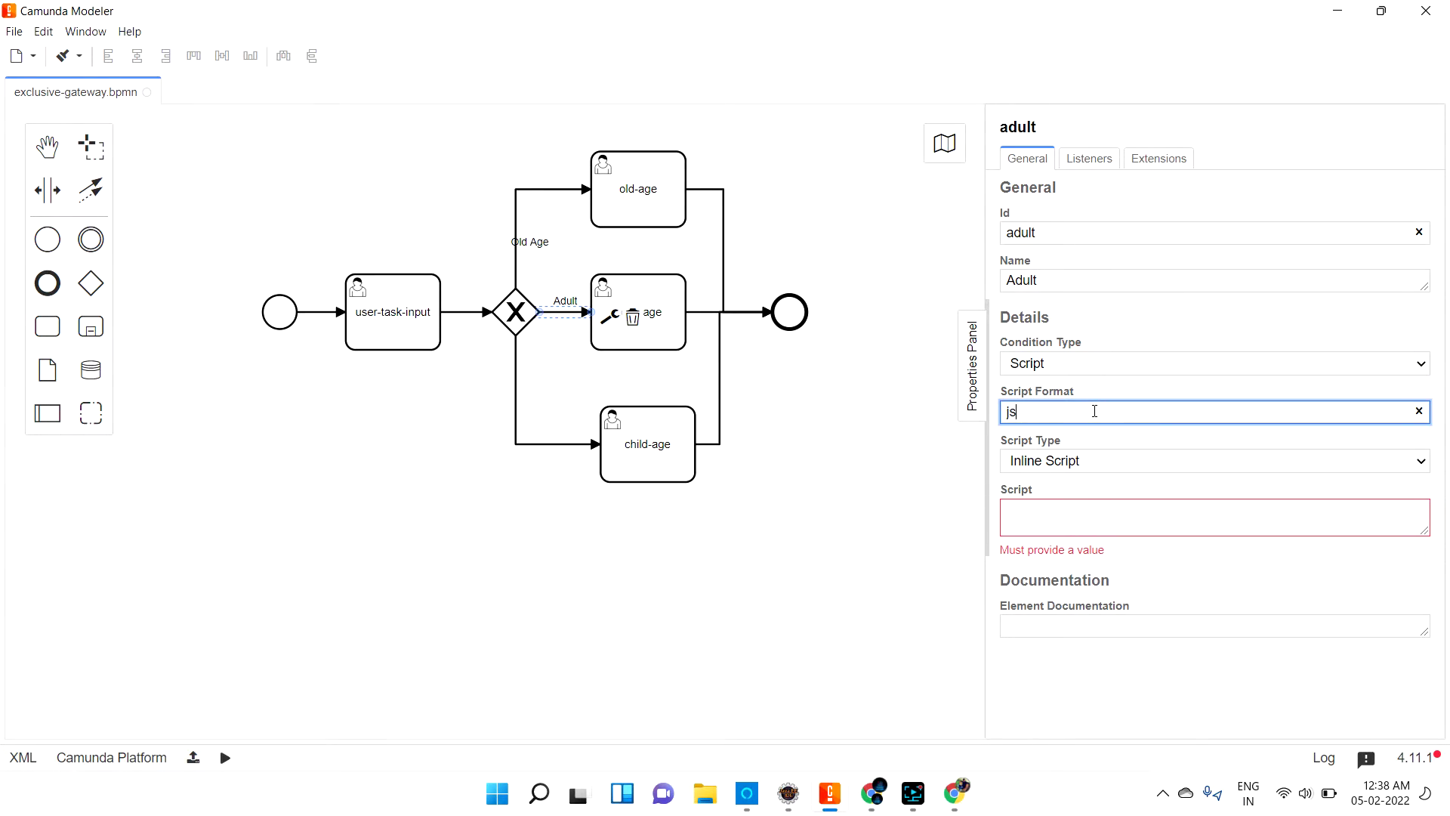
{"action": "left_click", "coordinate": [1024, 512]}
{"action": "type", "text": "age"}
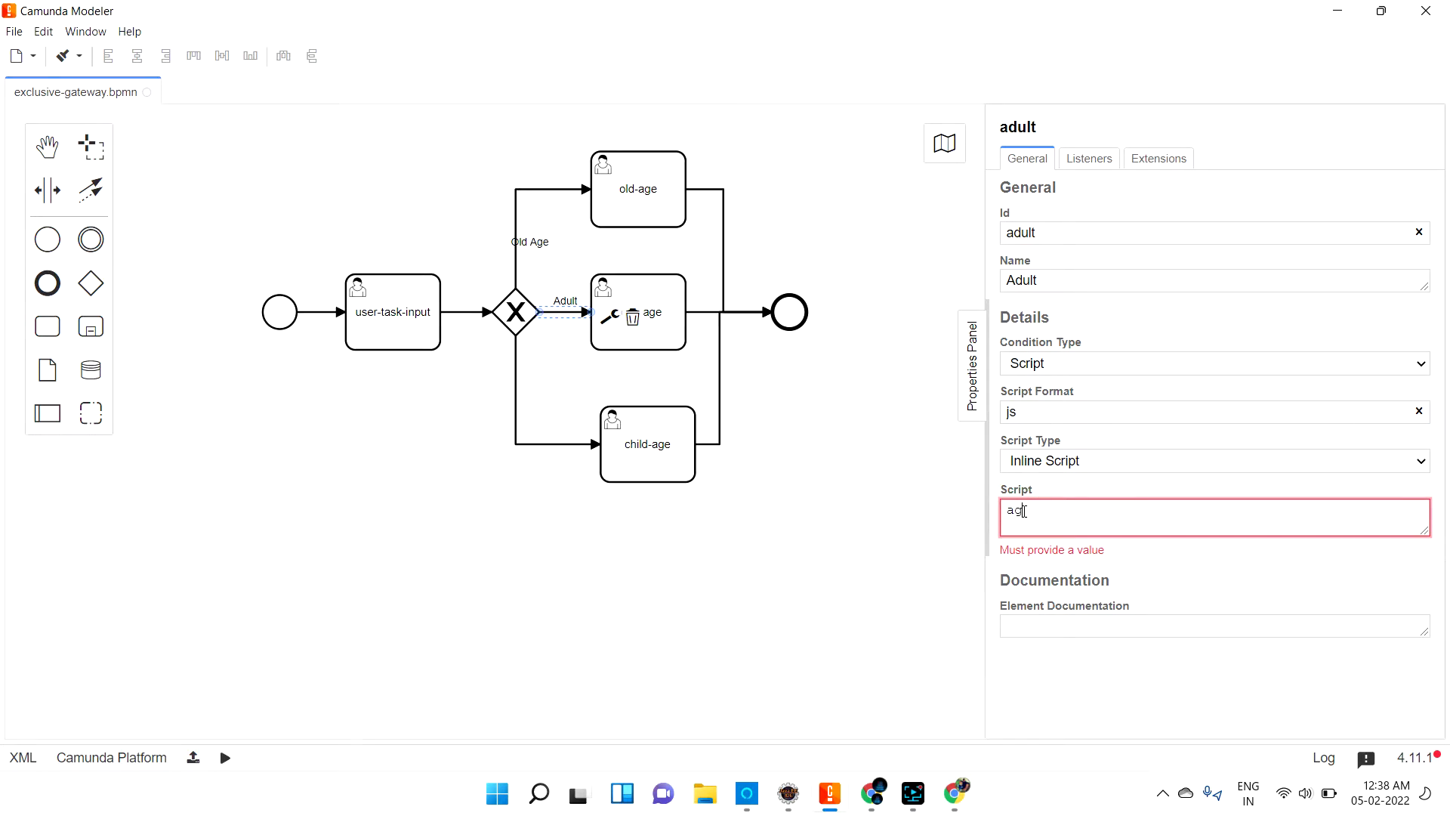
{"action": "type", "text": " >"}
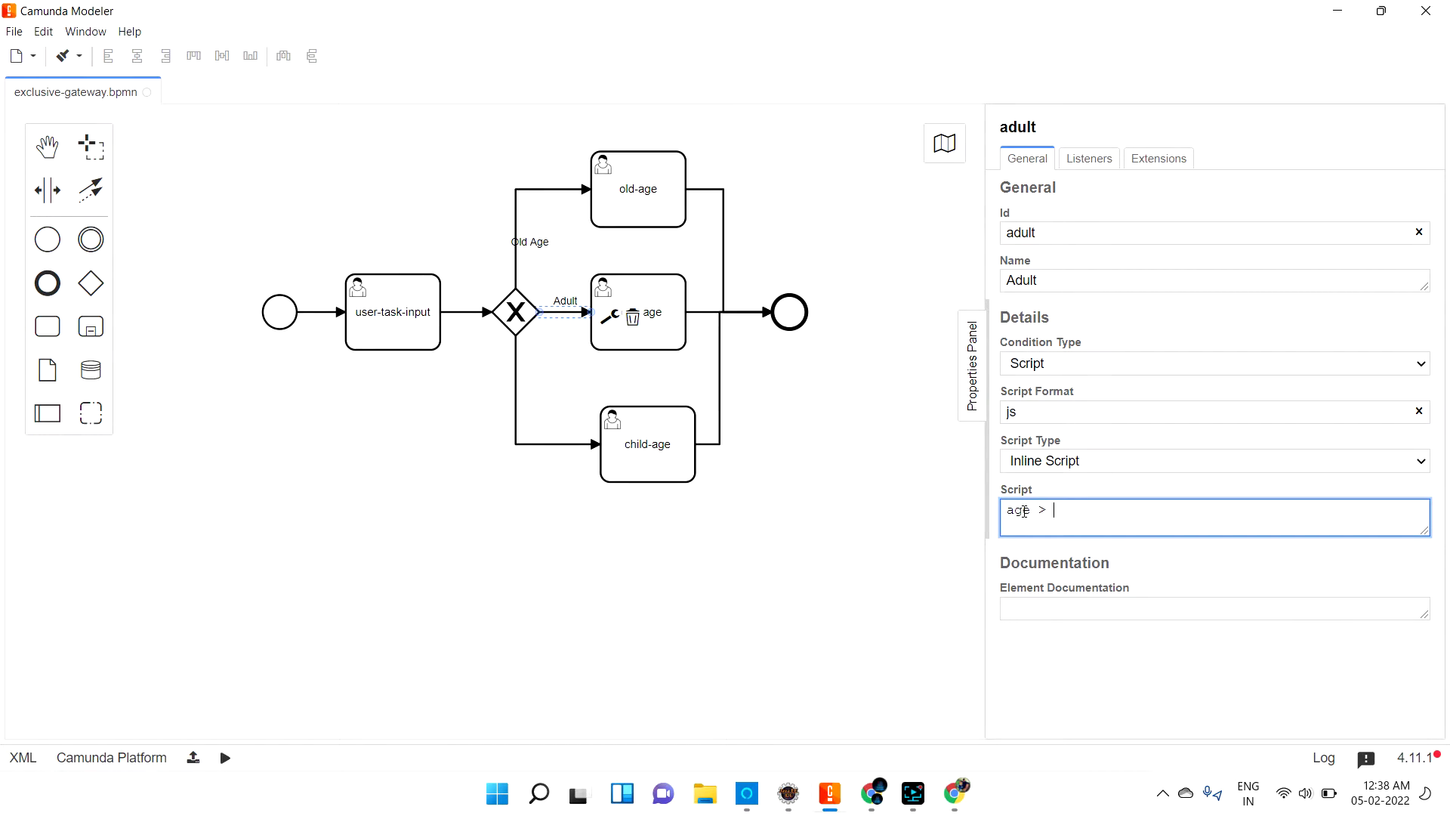
{"action": "type", "text": "1717 && age <50"}
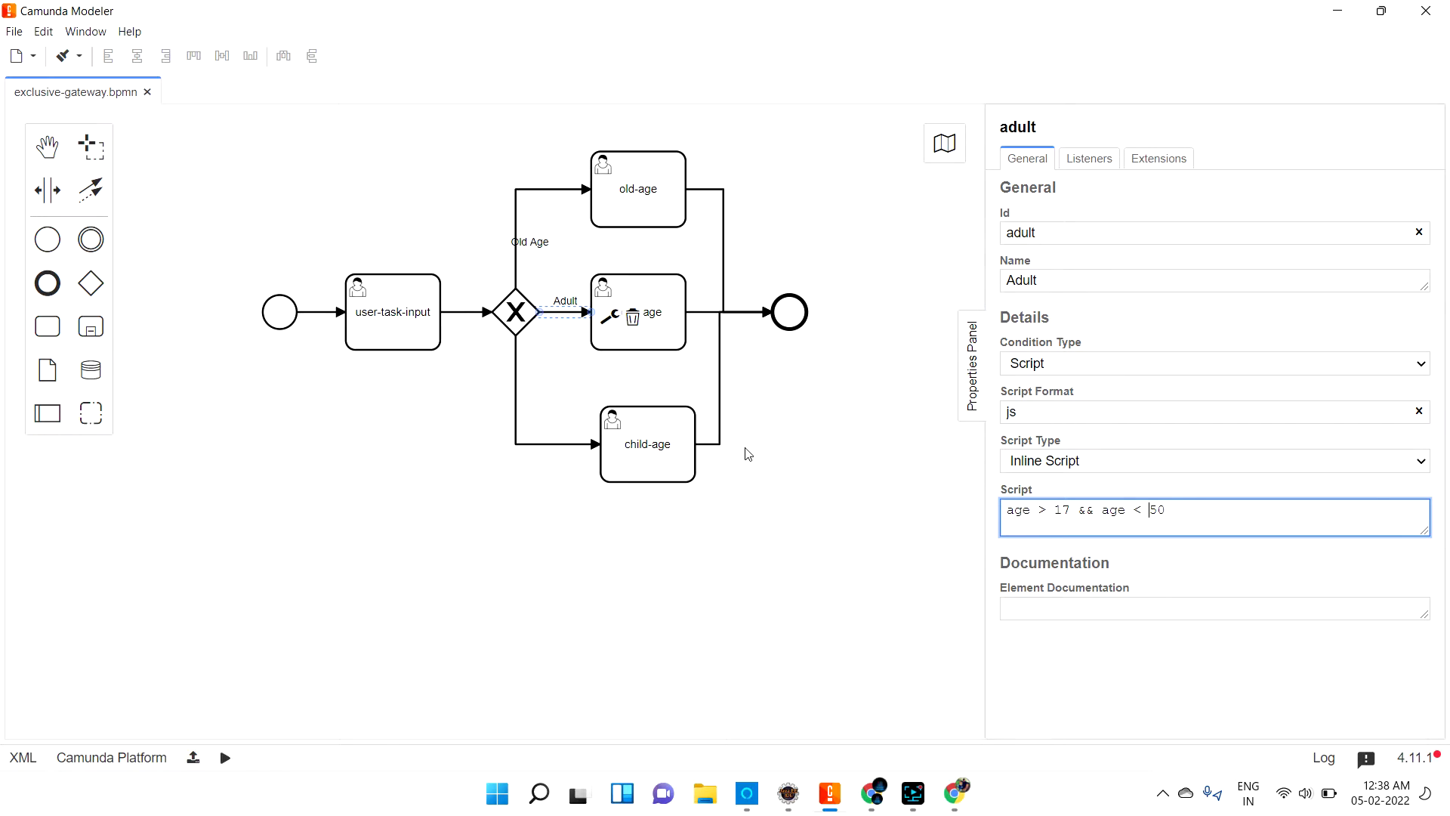
Give the gateway-to-child-age flow Id child and name Child.
{"action": "left_click", "coordinate": [518, 397]}
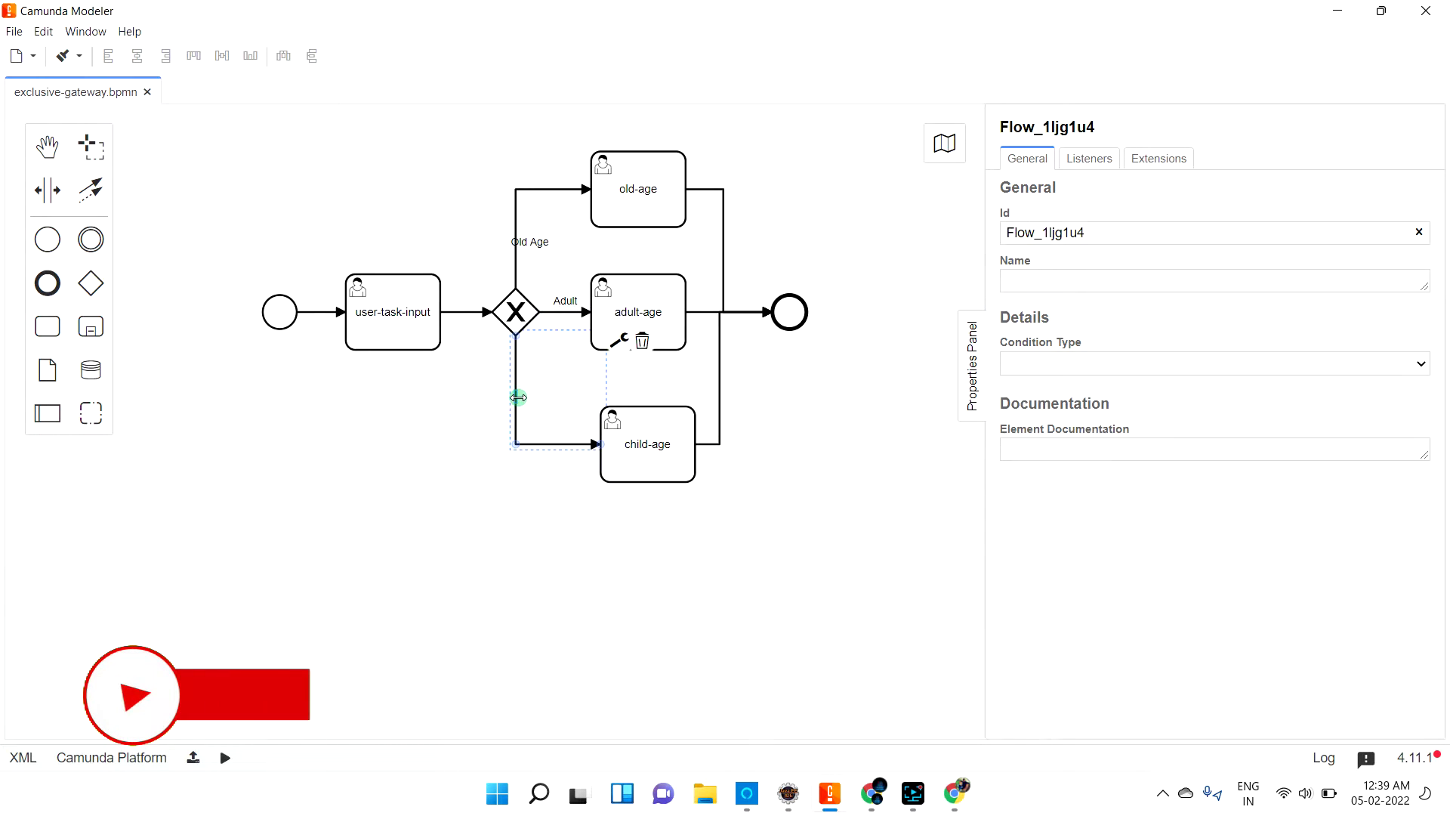
{"action": "double_click", "coordinate": [1161, 233]}
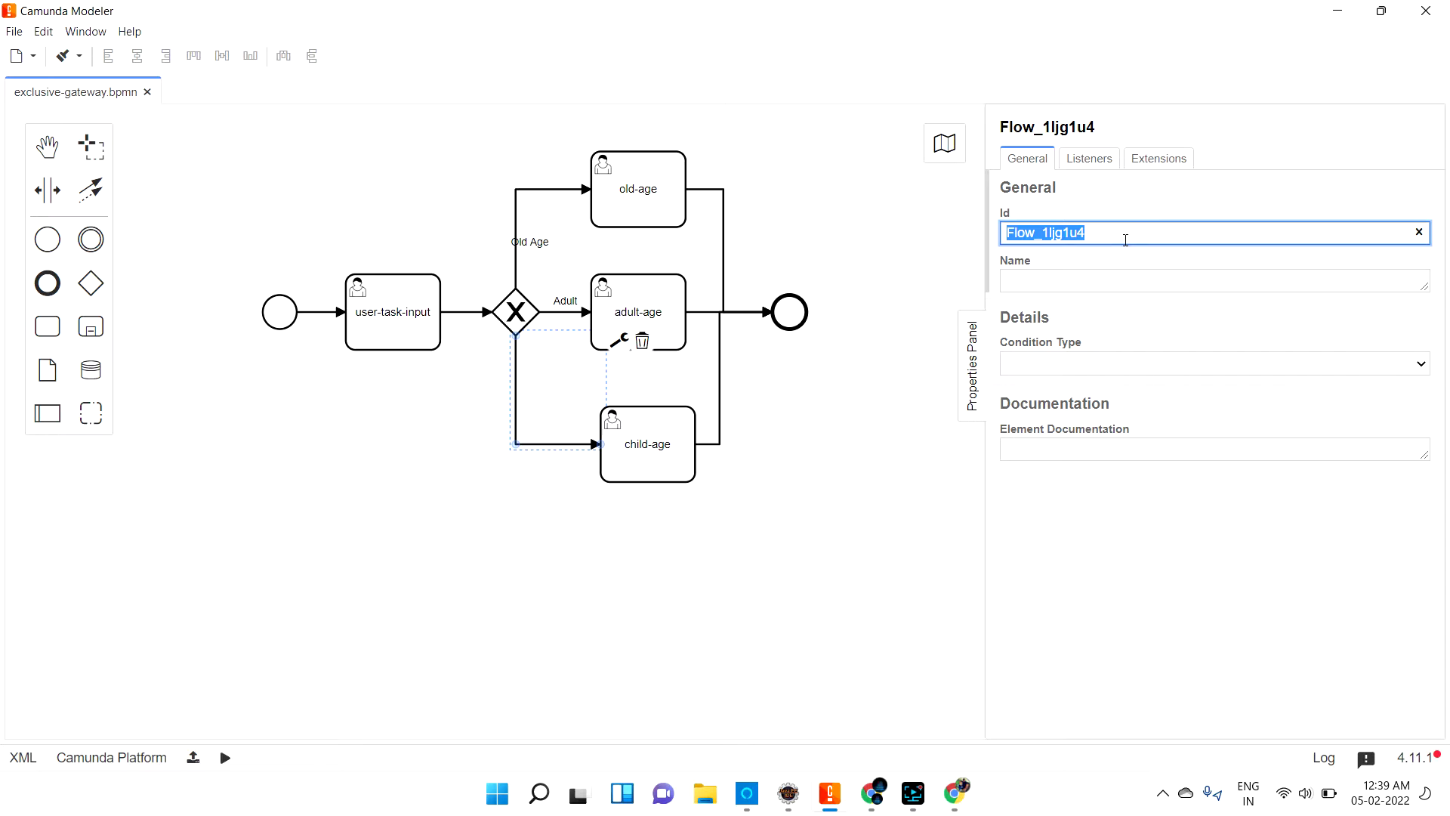
{"action": "type", "text": "child"}
{"action": "left_click", "coordinate": [1104, 277]}
{"action": "type", "text": "Child"}
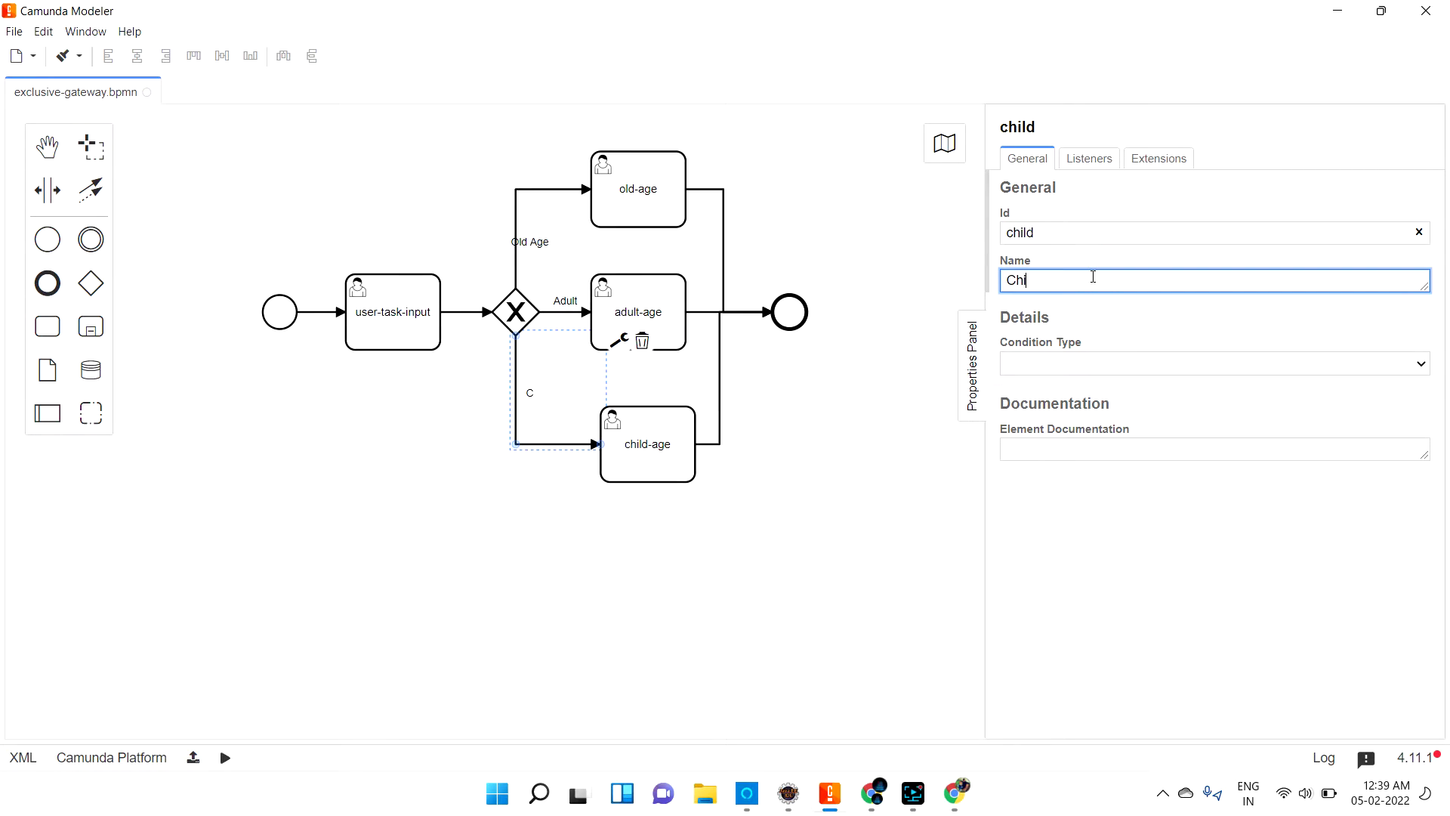
Add a js script condition age < 18 to the Child flow.
{"action": "left_click", "coordinate": [1070, 362]}
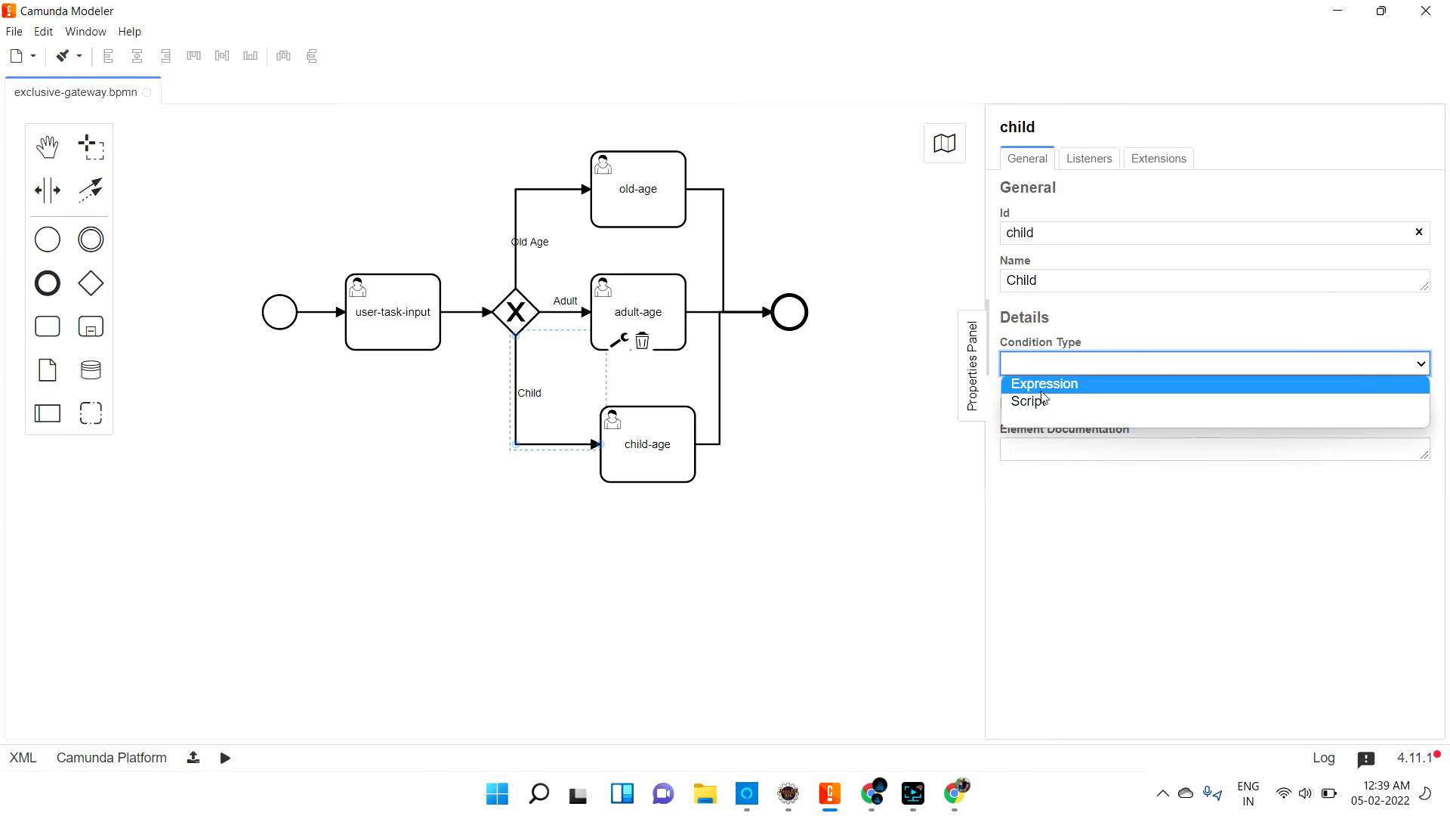
{"action": "left_click", "coordinate": [1072, 401]}
{"action": "left_click", "coordinate": [1072, 413]}
{"action": "type", "text": "js"}
{"action": "left_click", "coordinate": [1028, 511]}
{"action": "type", "text": "age < 18"}
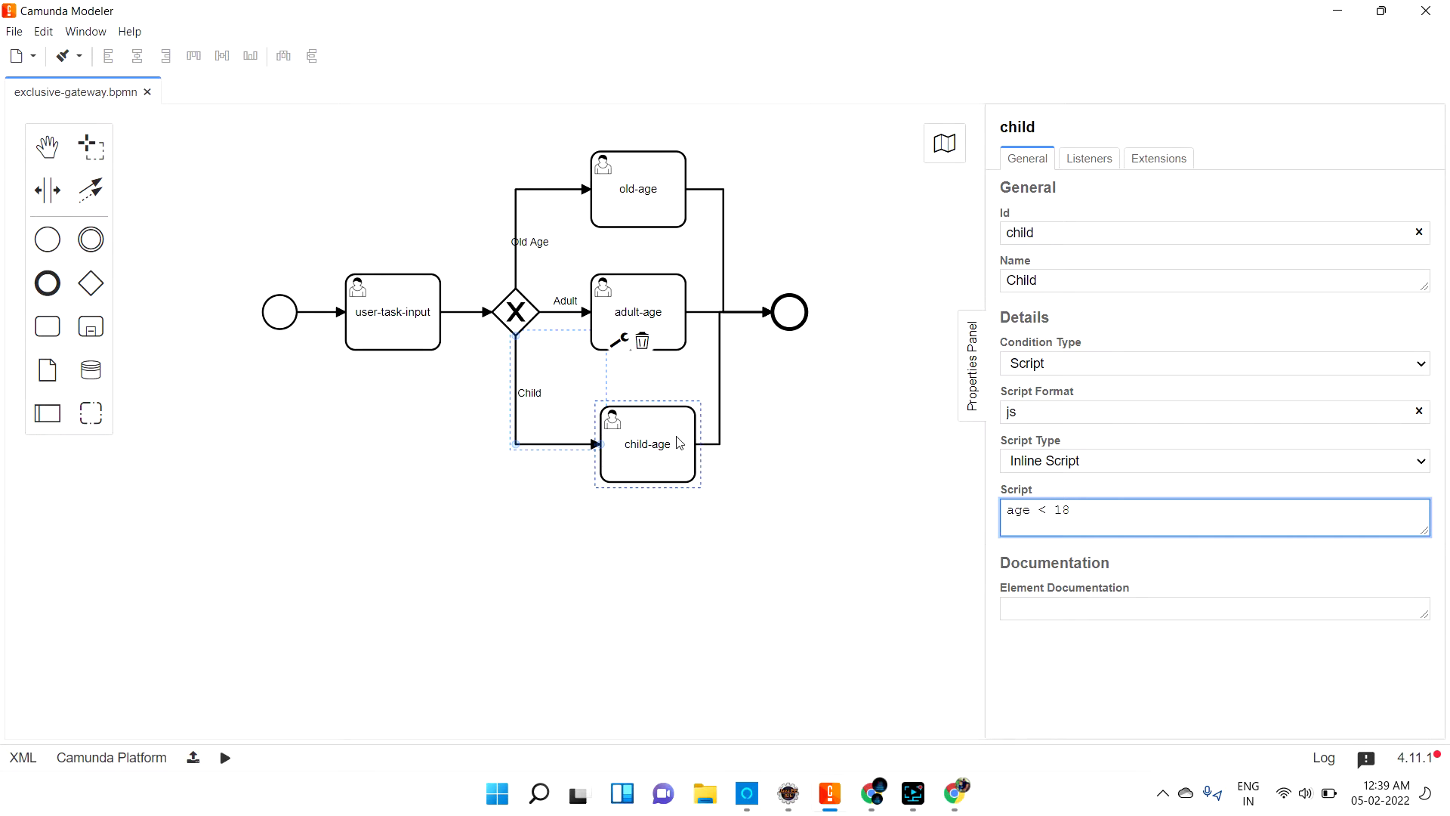
{"action": "left_click", "coordinate": [655, 451]}
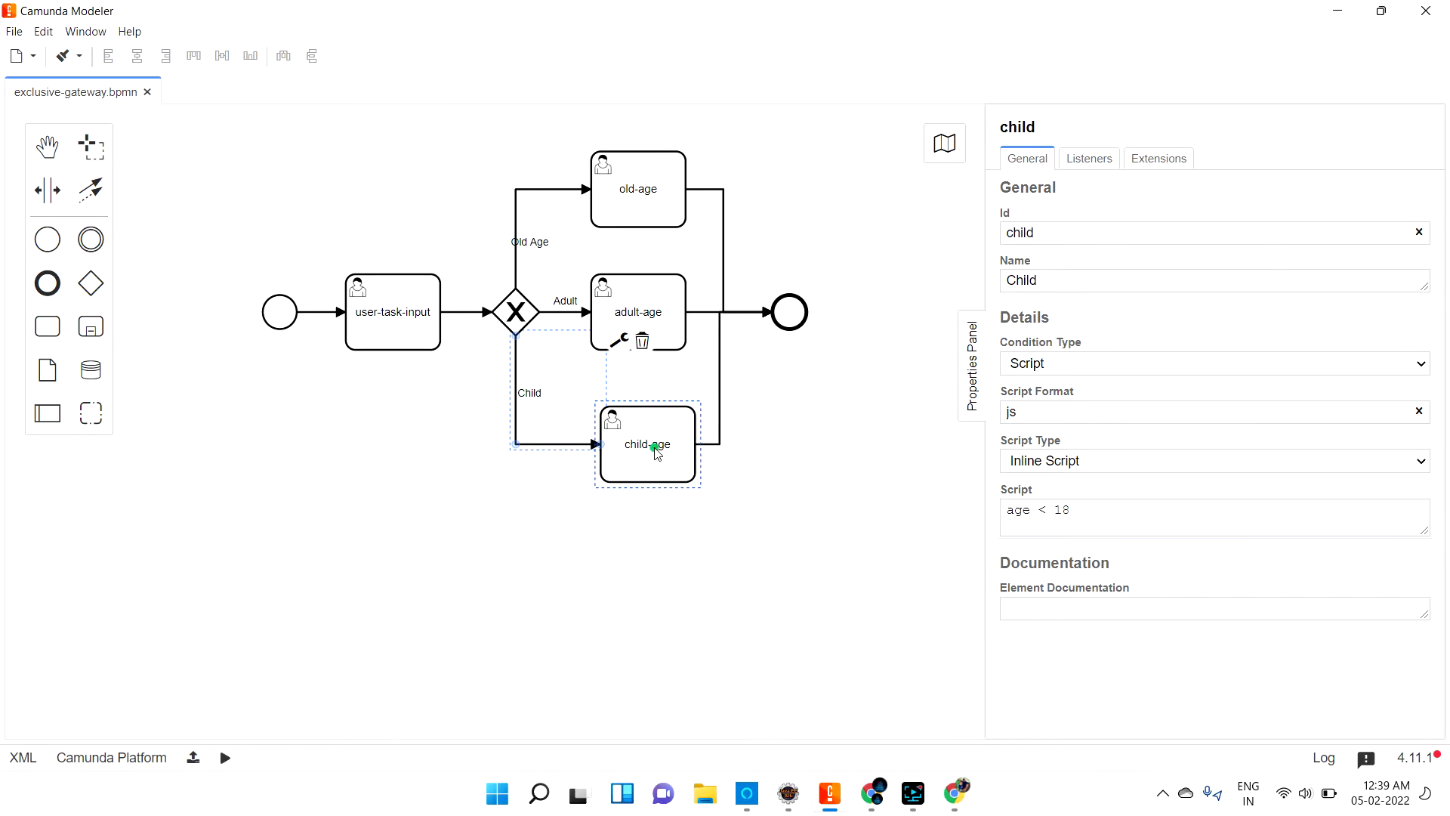
Change the child task's Id to child-age.
{"action": "double_click", "coordinate": [1120, 237]}
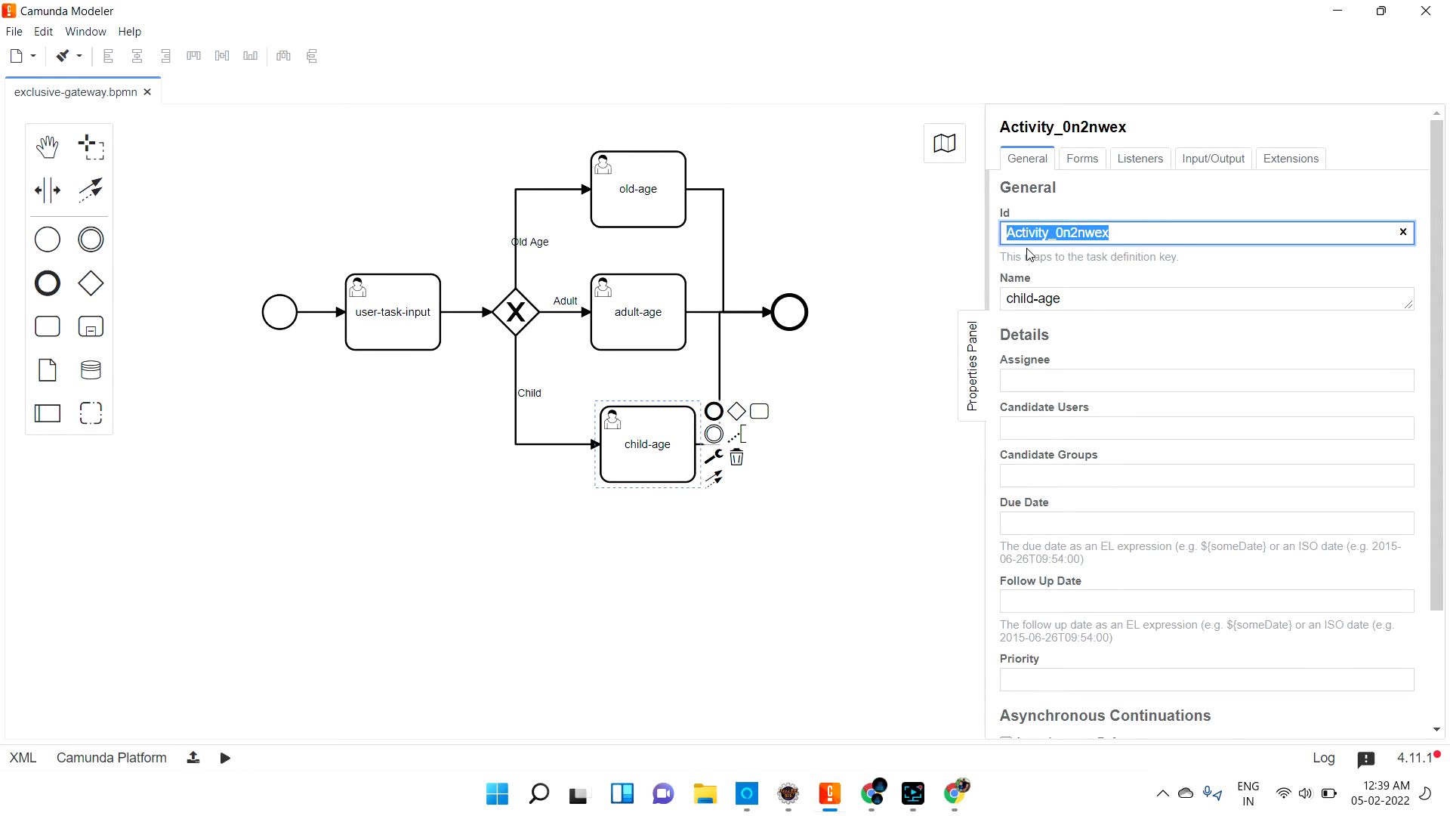
{"action": "type", "text": "child-age"}
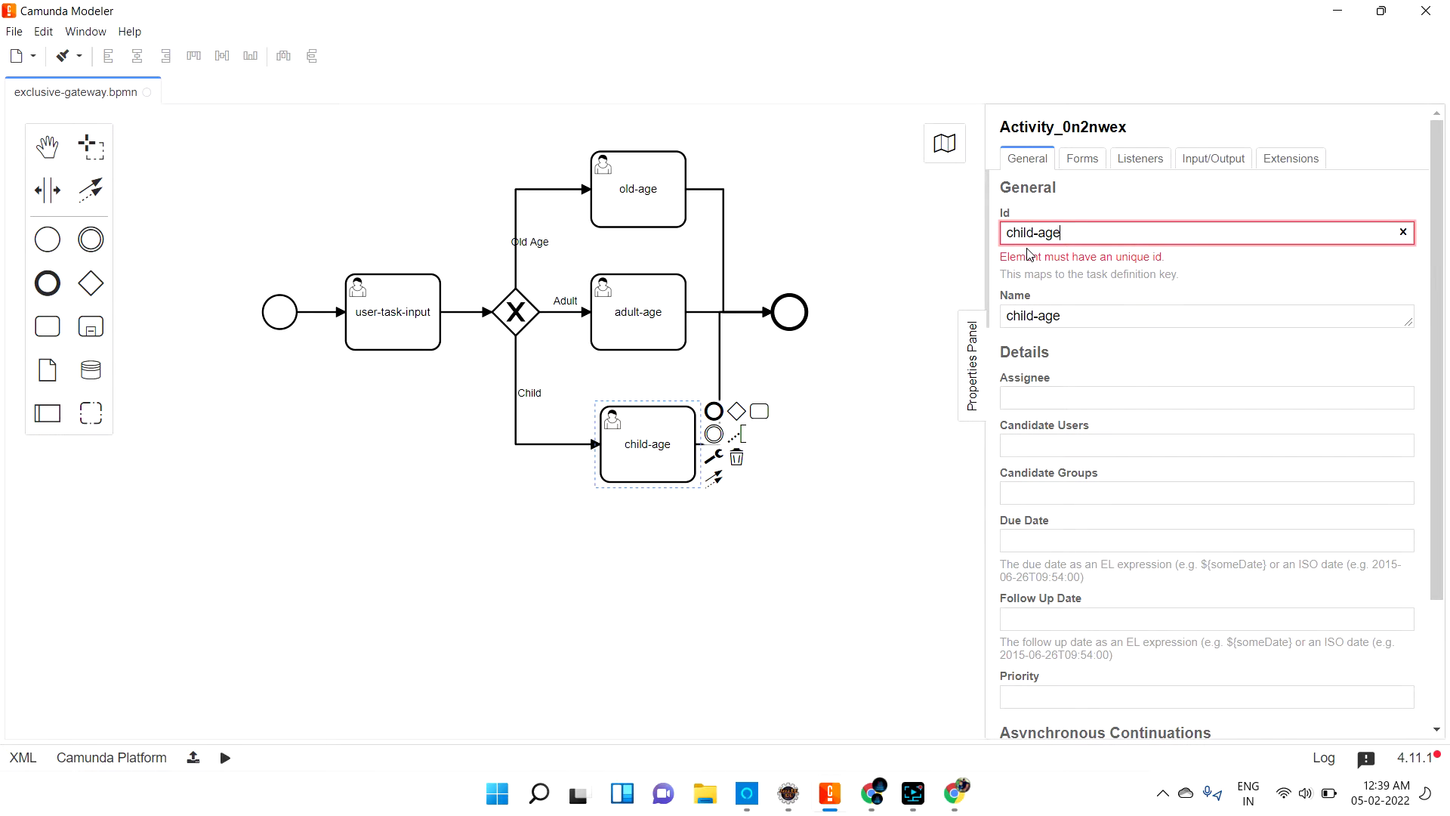
{"action": "left_click", "coordinate": [1083, 159]}
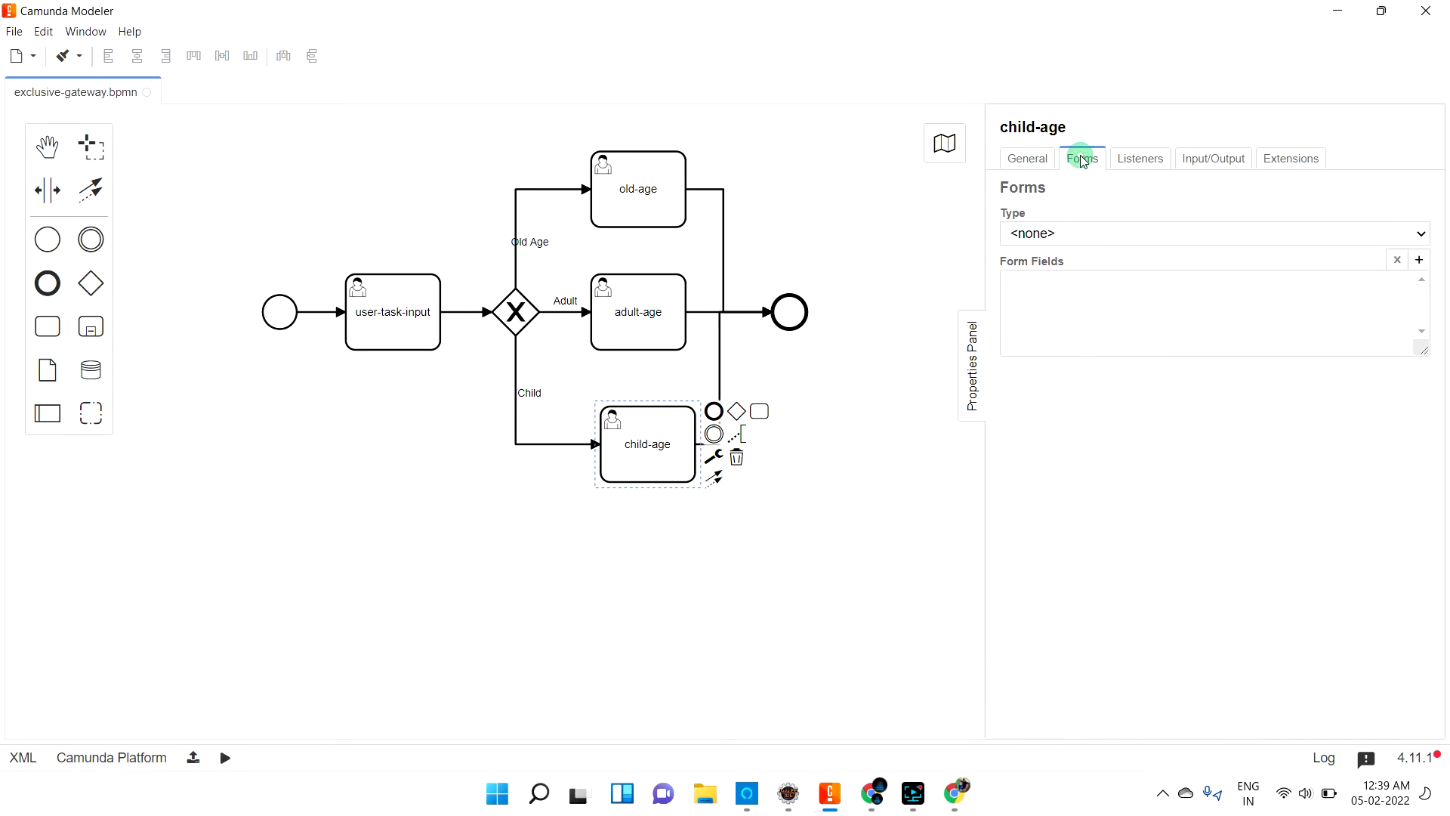
Add string form field child labelled 'I am child my age is' with default ${age}.
{"action": "left_click", "coordinate": [1421, 261]}
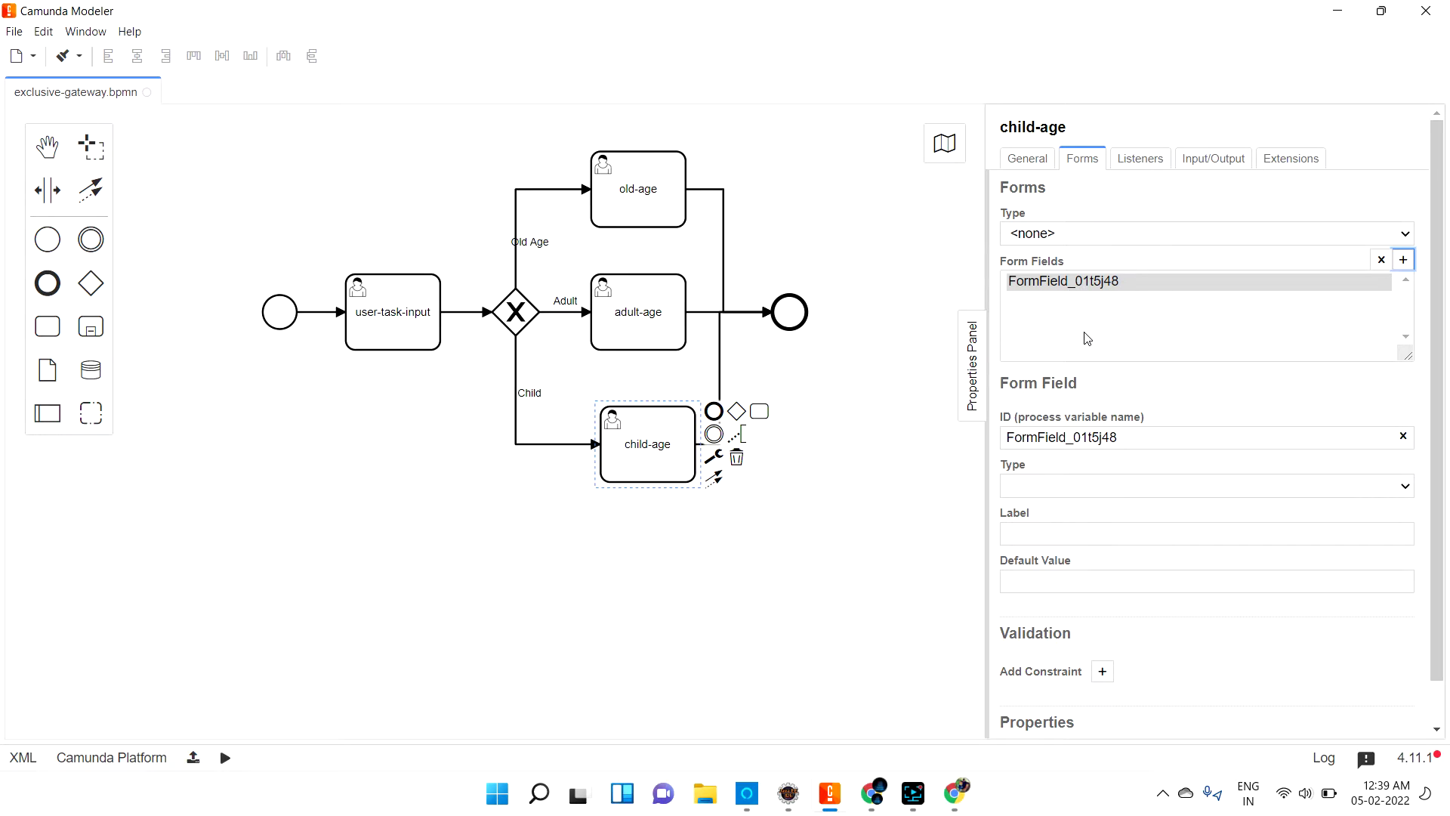
{"action": "double_click", "coordinate": [1149, 438]}
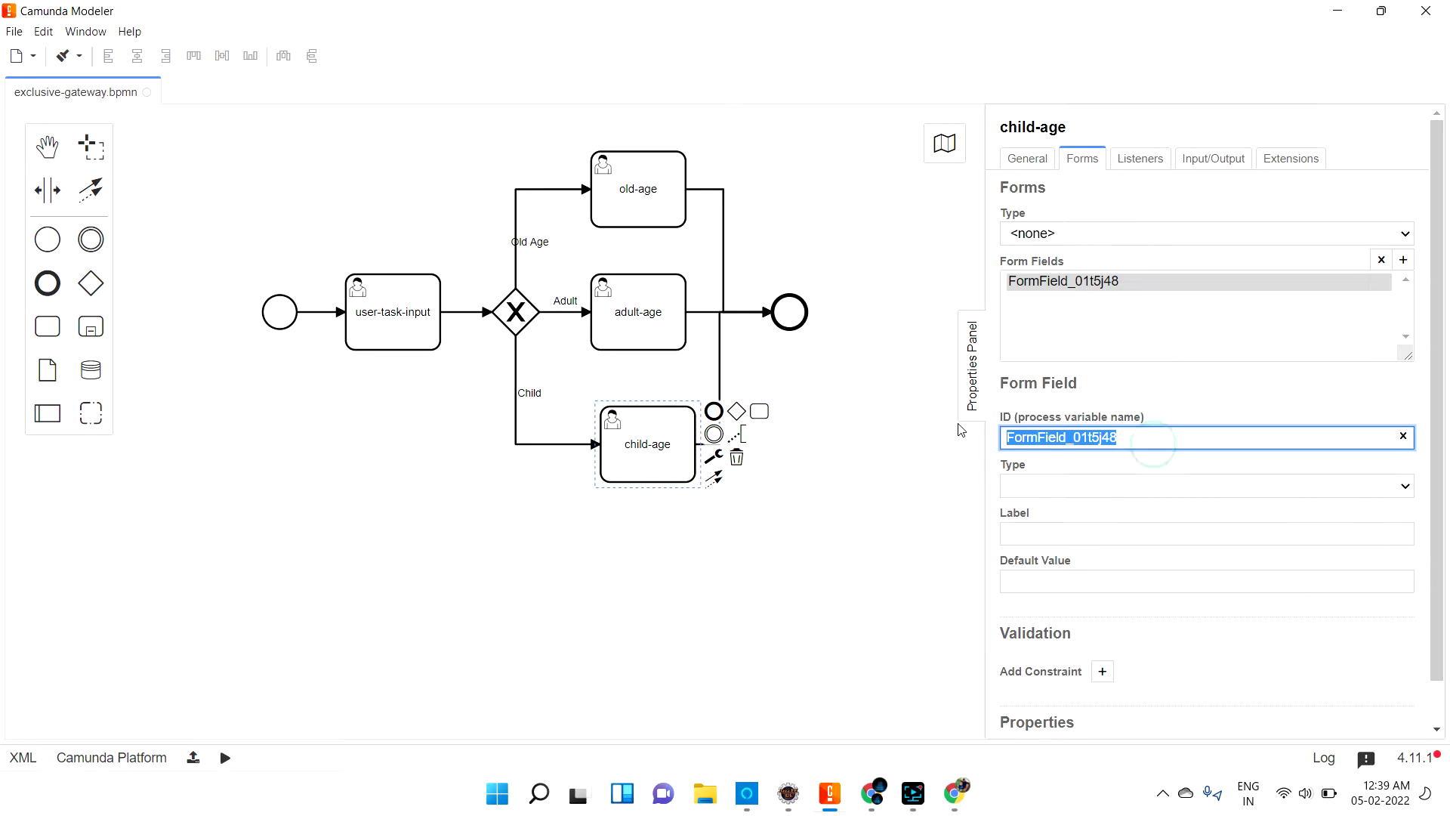
{"action": "type", "text": "child"}
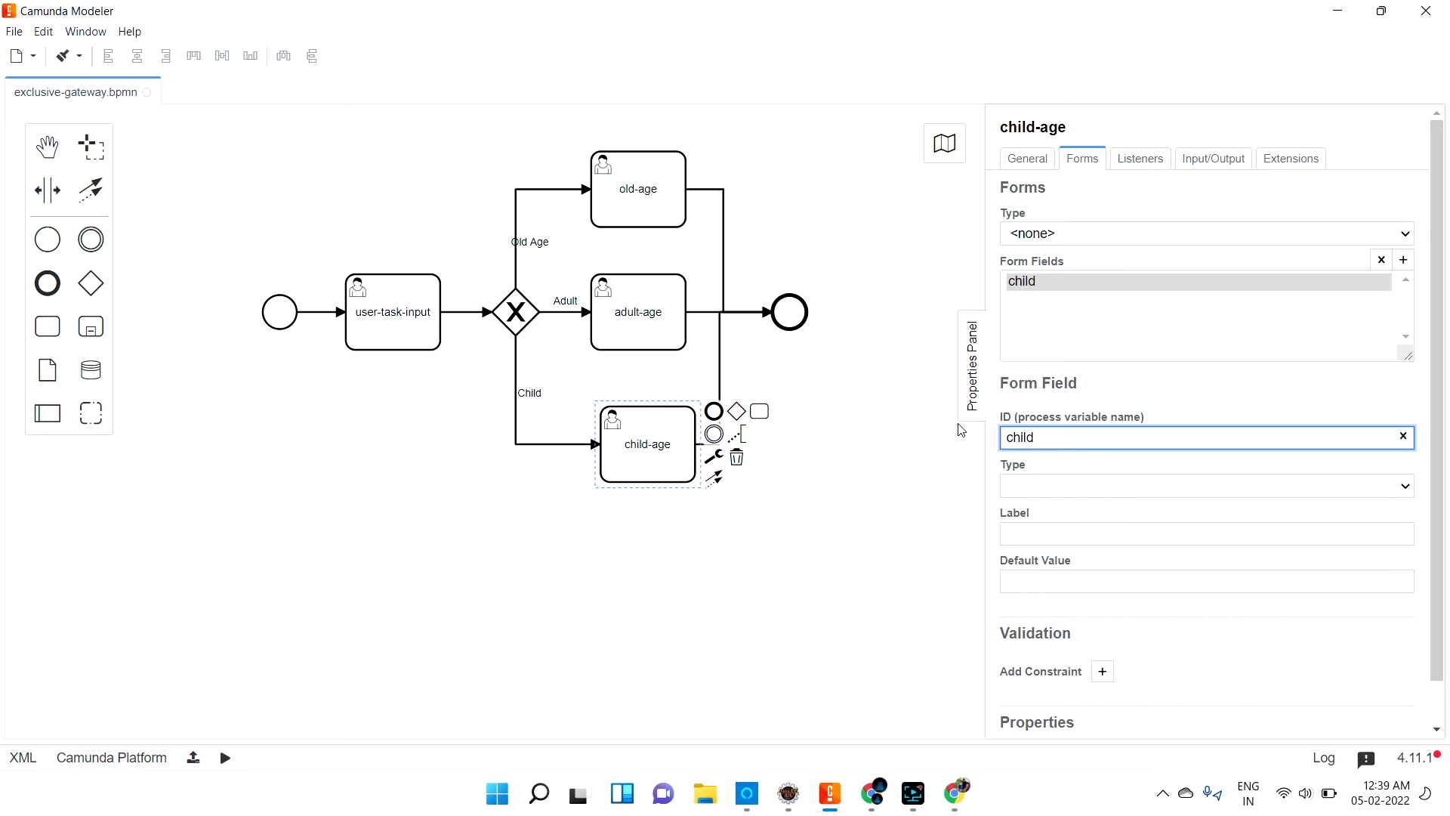
{"action": "left_click", "coordinate": [1024, 483]}
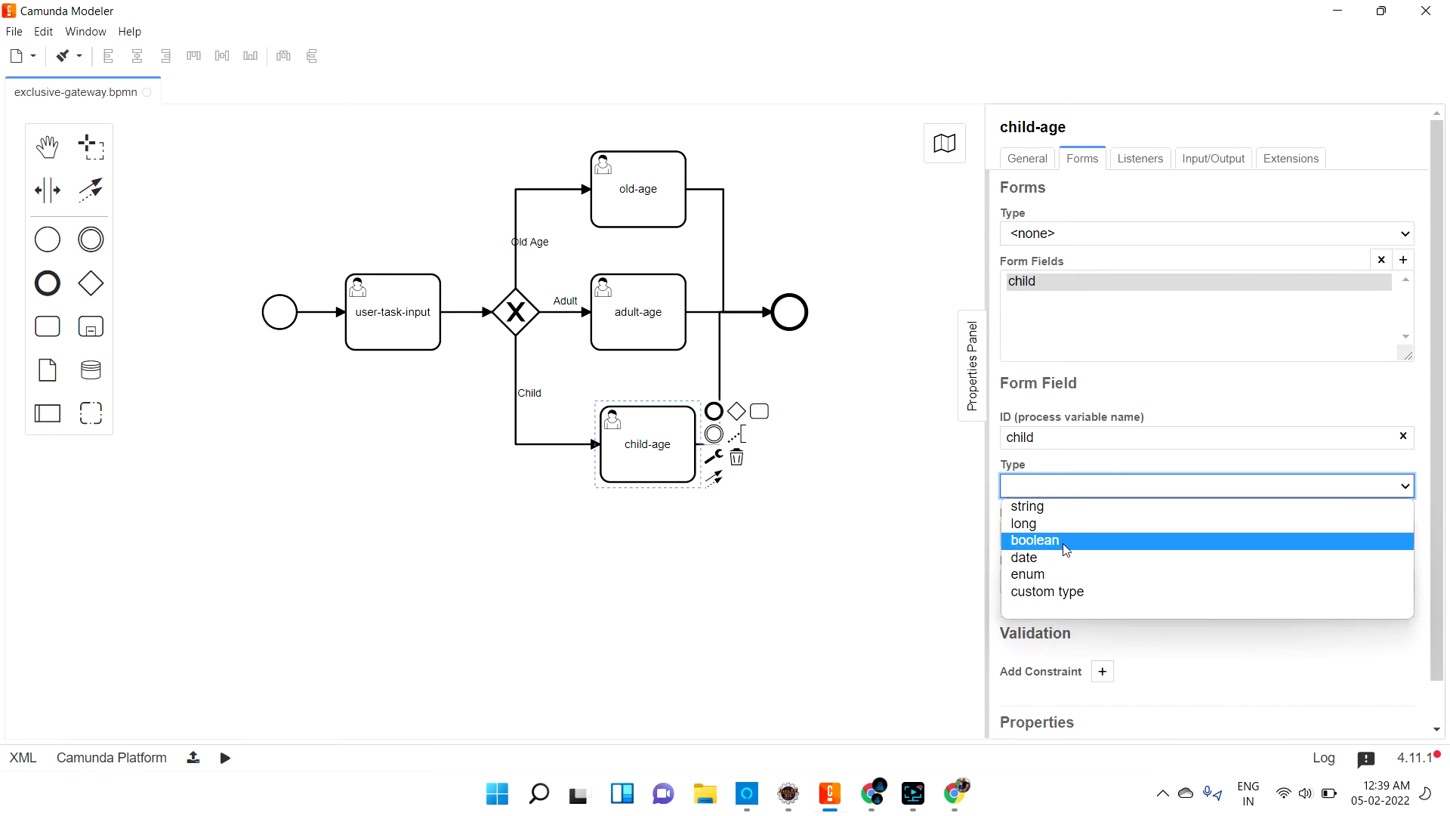
{"action": "left_click", "coordinate": [1046, 505]}
{"action": "left_click", "coordinate": [1039, 534]}
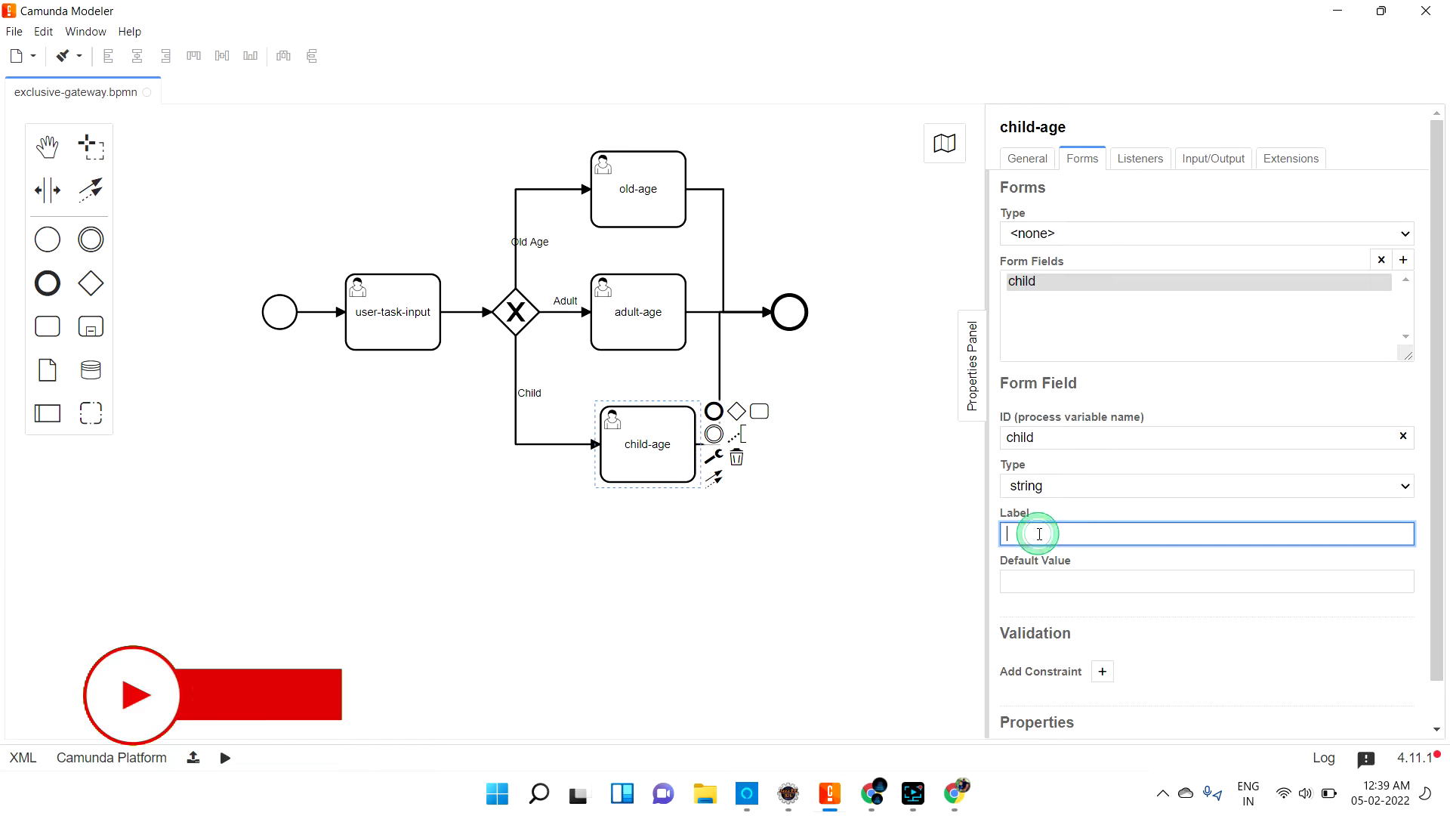
{"action": "type", "text": "I am"}
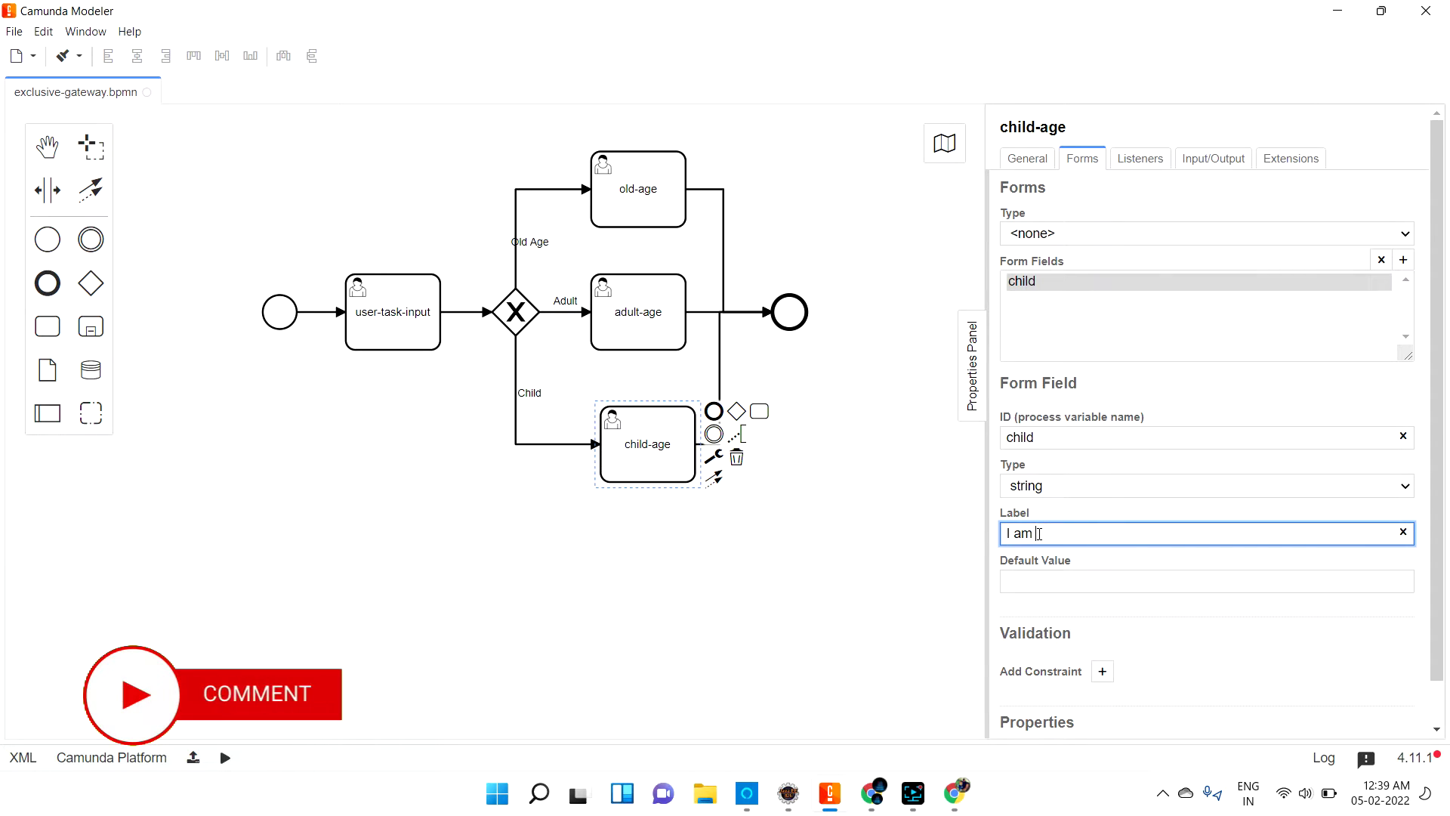
{"action": "type", "text": " child my age is"}
{"action": "left_click", "coordinate": [1039, 579]}
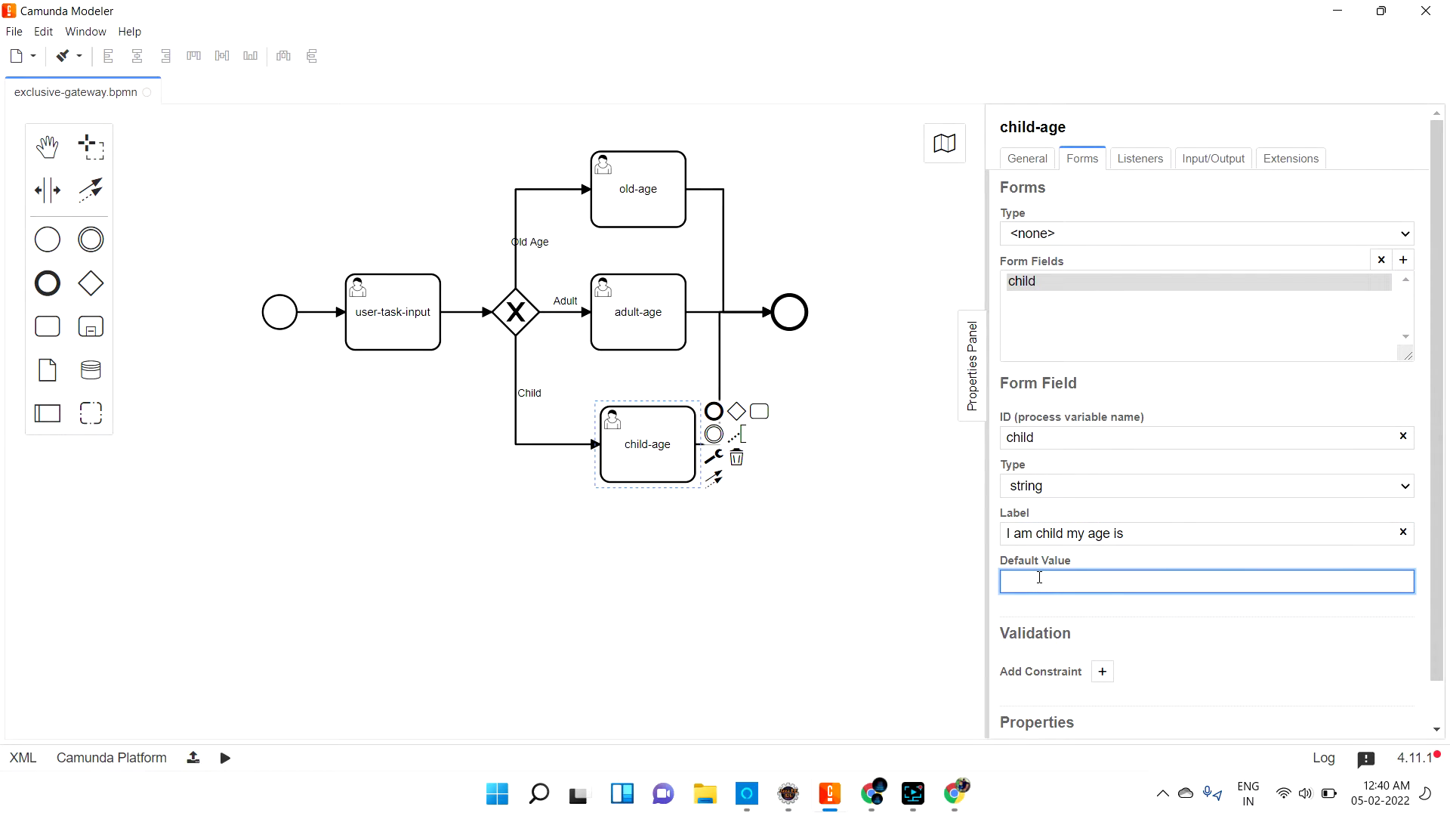
{"action": "type", "text": "${}"}
{"action": "type", "text": "age"}
{"action": "left_click", "coordinate": [642, 332]}
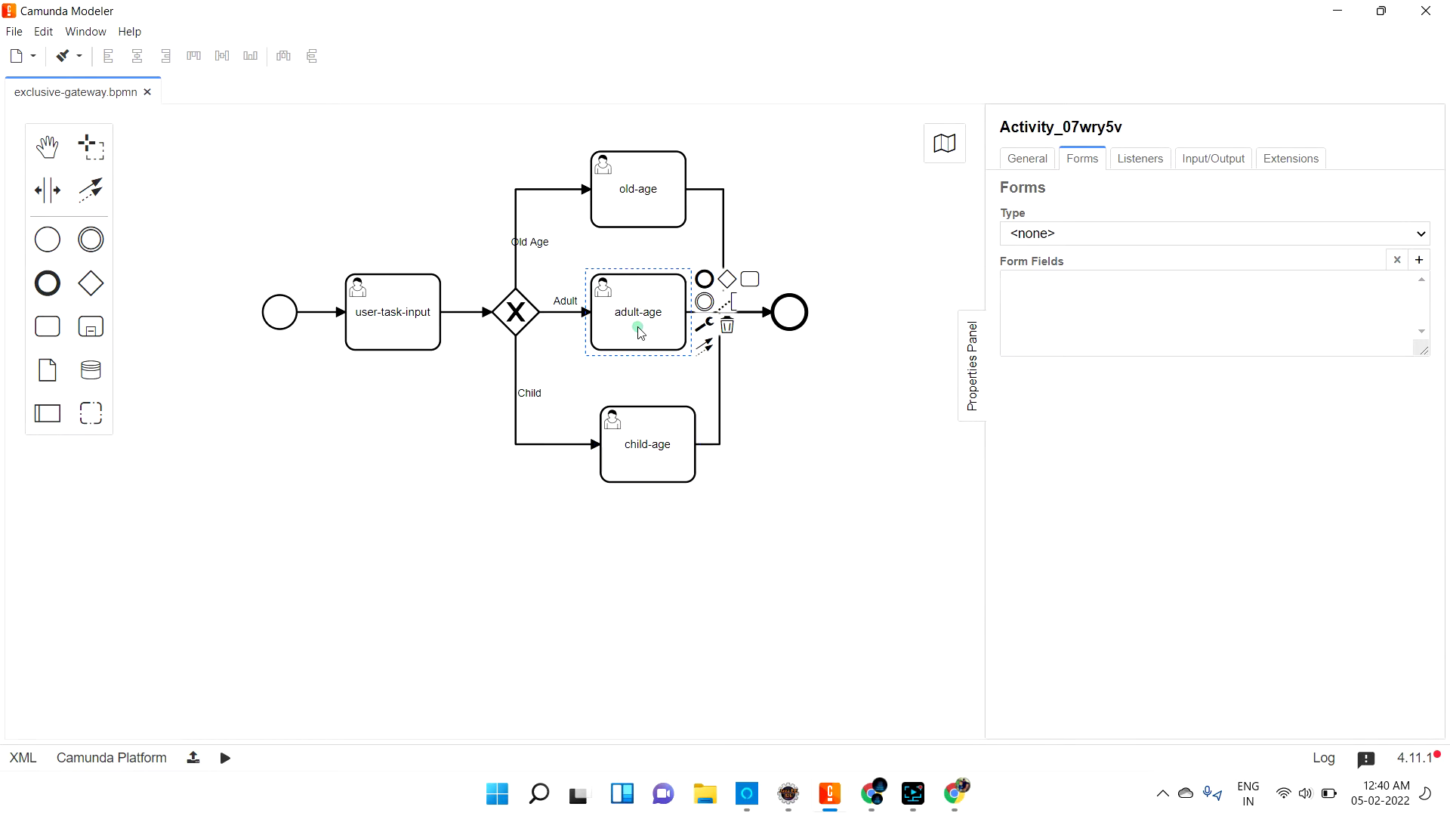
Replace the adult-age task's generated Id with its name, 'adult-age'.
{"action": "left_click", "coordinate": [1023, 158]}
{"action": "left_click", "coordinate": [1088, 300]}
{"action": "triple_click", "coordinate": [1087, 300]}
{"action": "key", "text": "ctrl+c"}
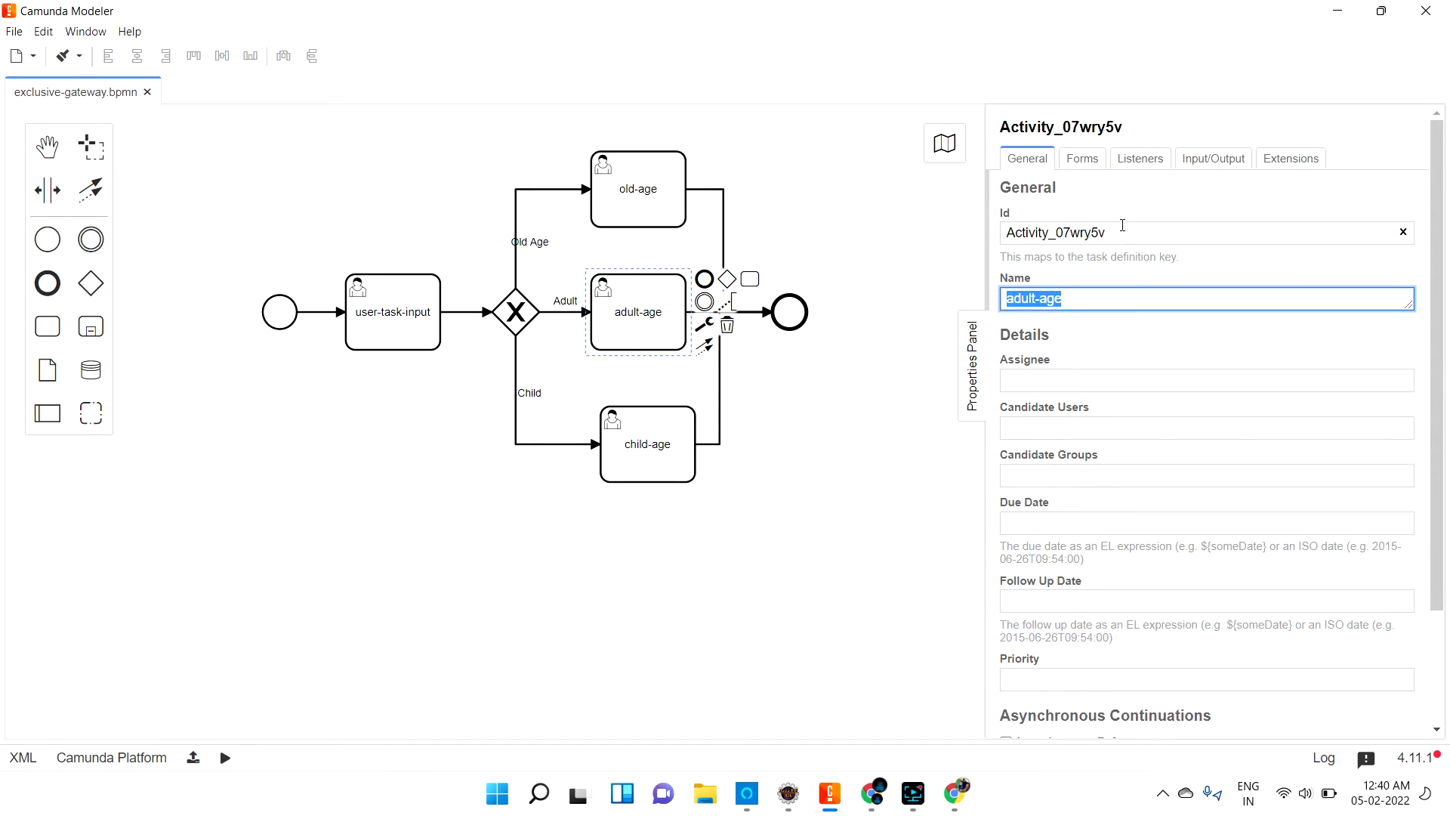
{"action": "left_click_drag", "start_coordinate": [1123, 227], "coordinate": [1019, 223]}
{"action": "key", "text": "ctrl+a"}
{"action": "key", "text": "ctrl+v"}
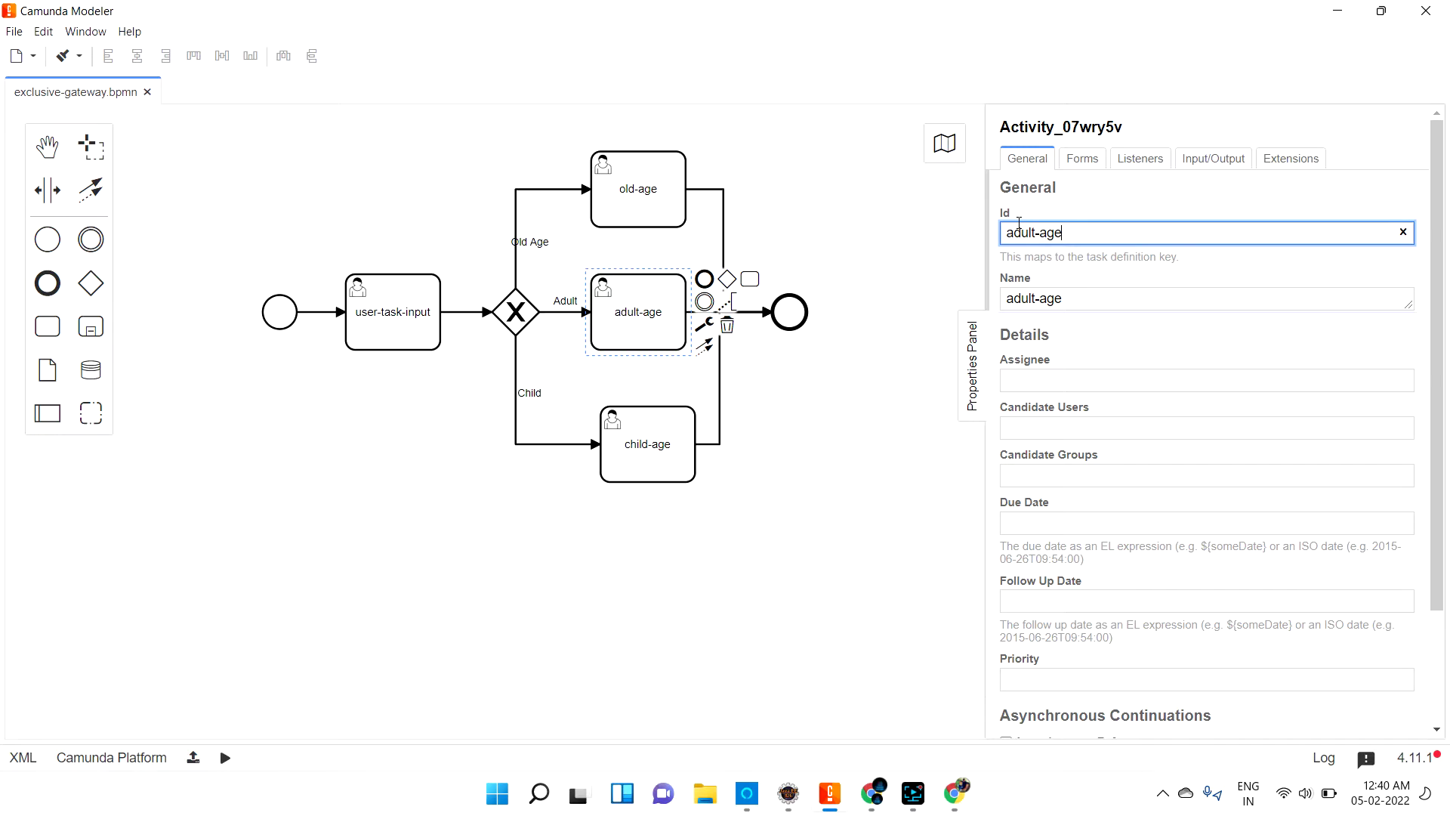
{"action": "left_click", "coordinate": [1083, 160]}
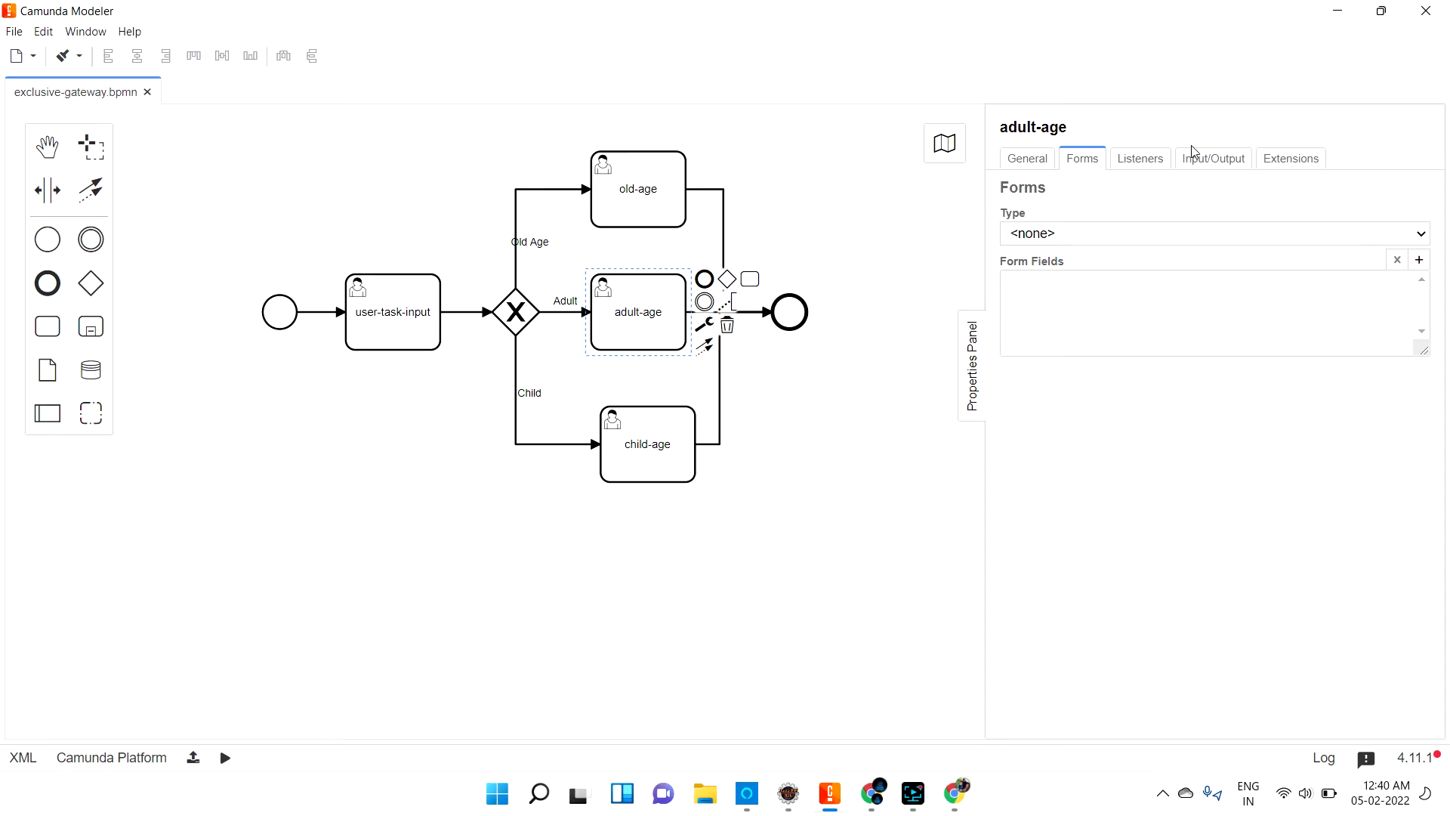
Add string form field 'adult' labelled 'I am adult and my age is', defaulting to ${age}.
{"action": "left_click", "coordinate": [1422, 259]}
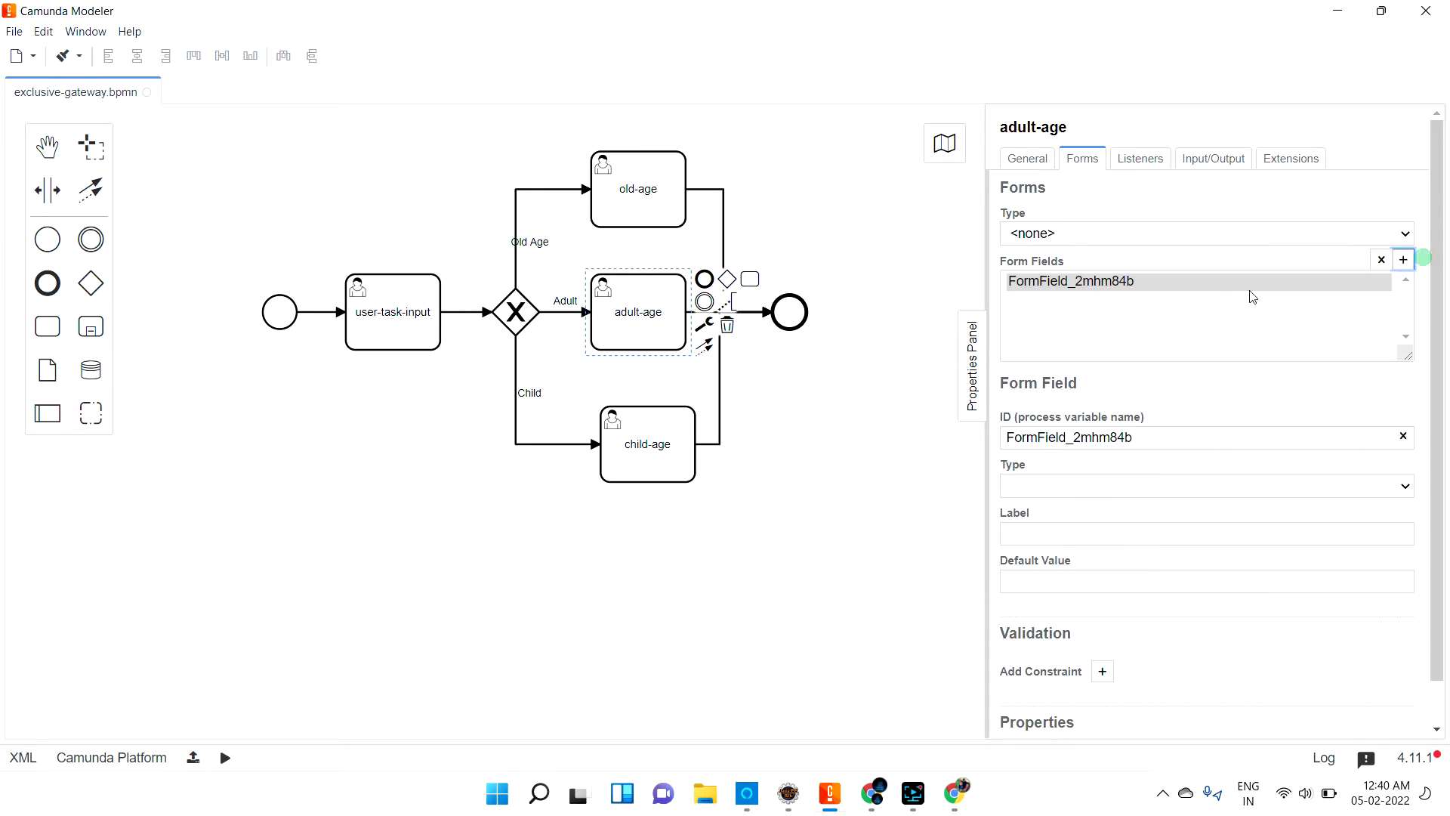
{"action": "double_click", "coordinate": [1176, 436]}
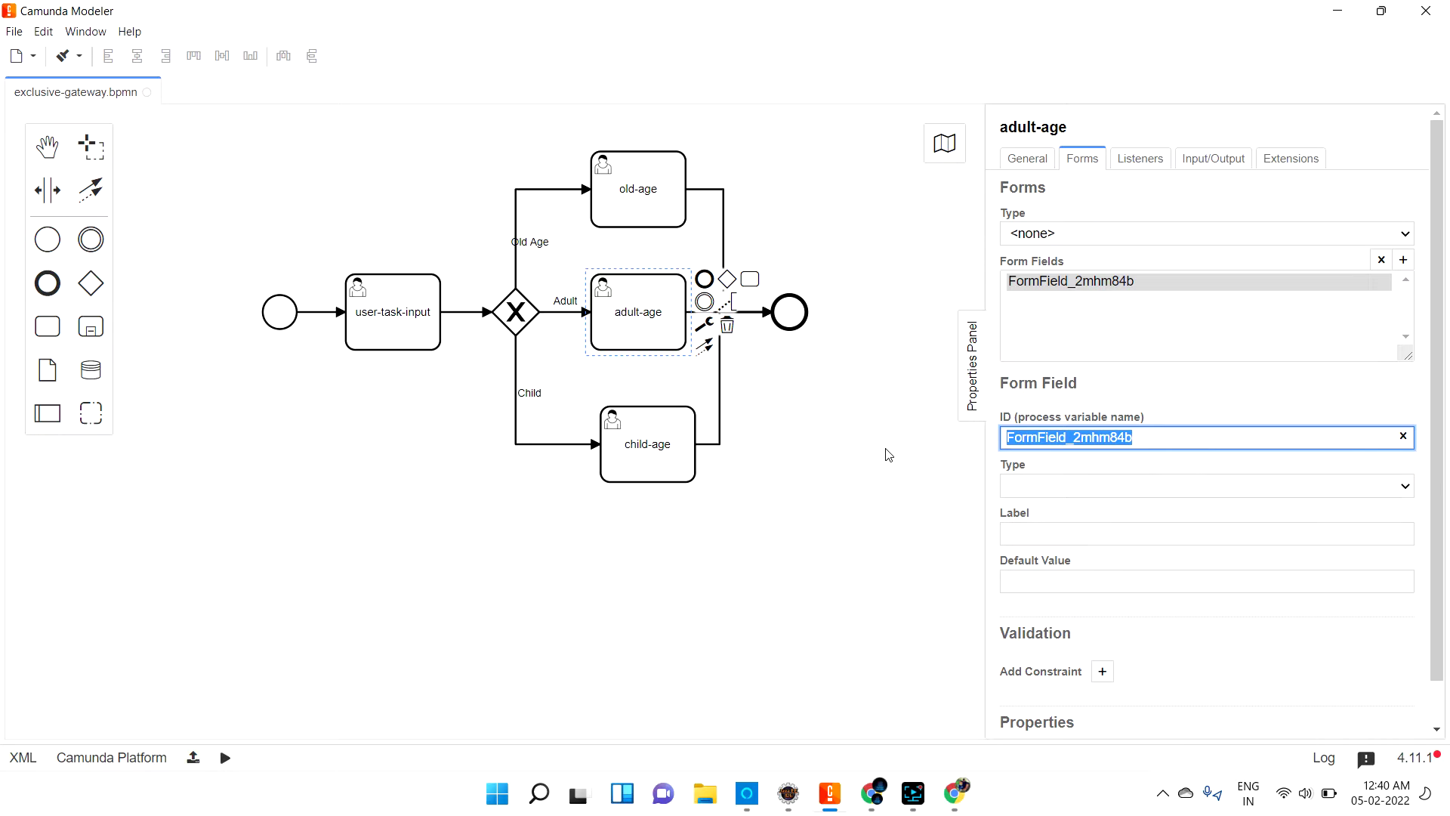
{"action": "type", "text": "adult"}
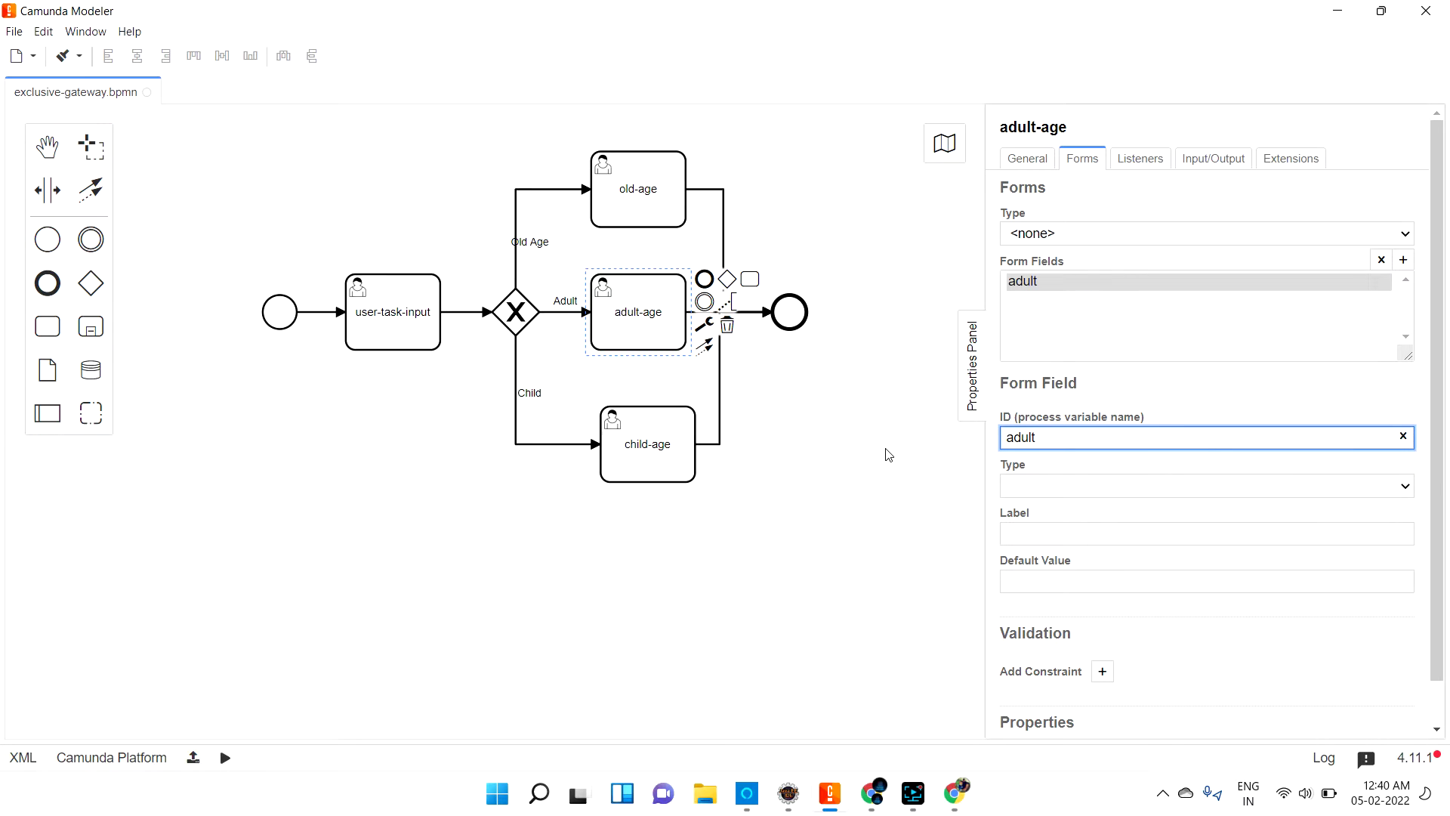
{"action": "left_click", "coordinate": [1032, 487]}
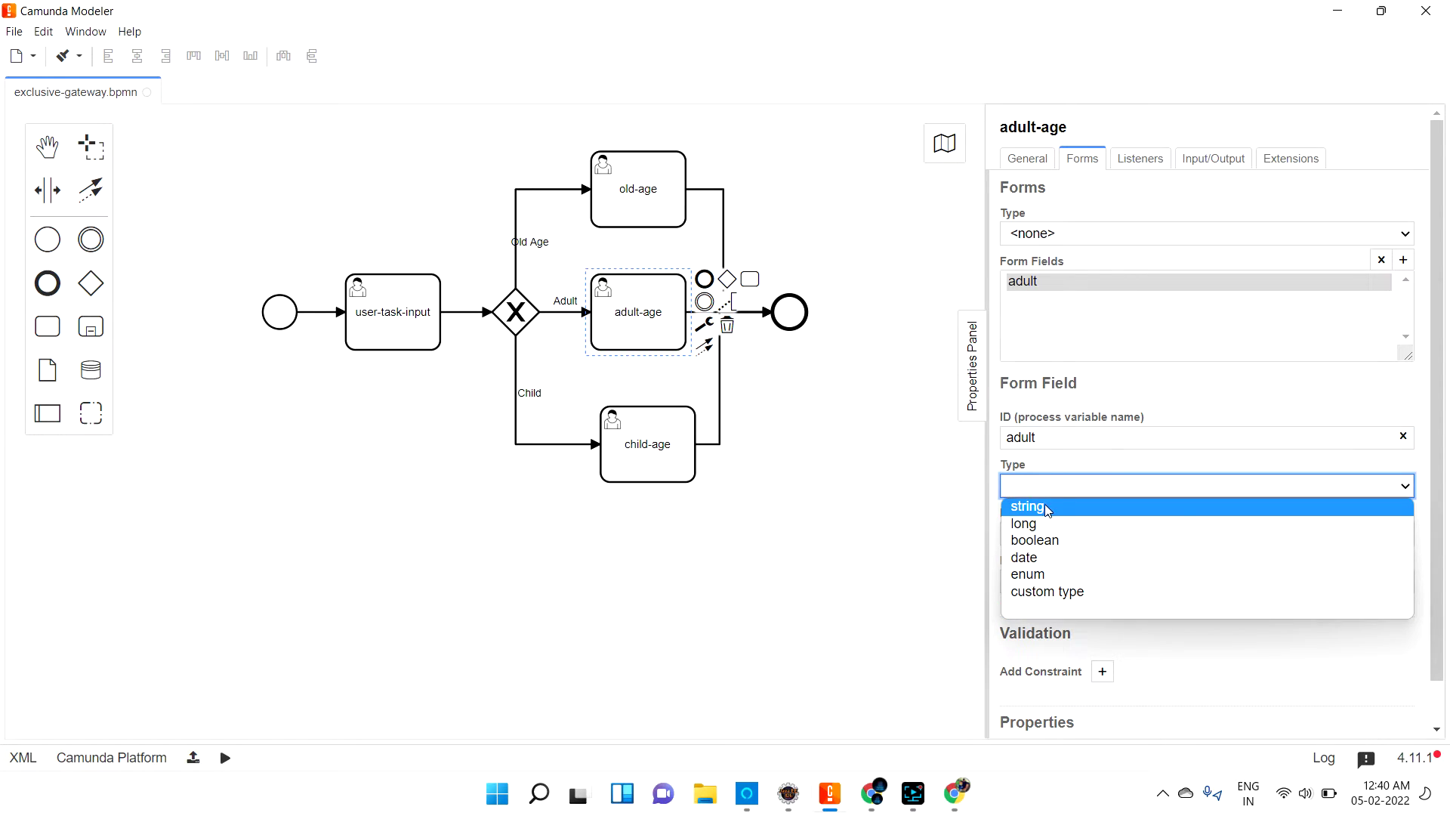
{"action": "left_click", "coordinate": [1047, 507]}
{"action": "left_click", "coordinate": [1043, 535]}
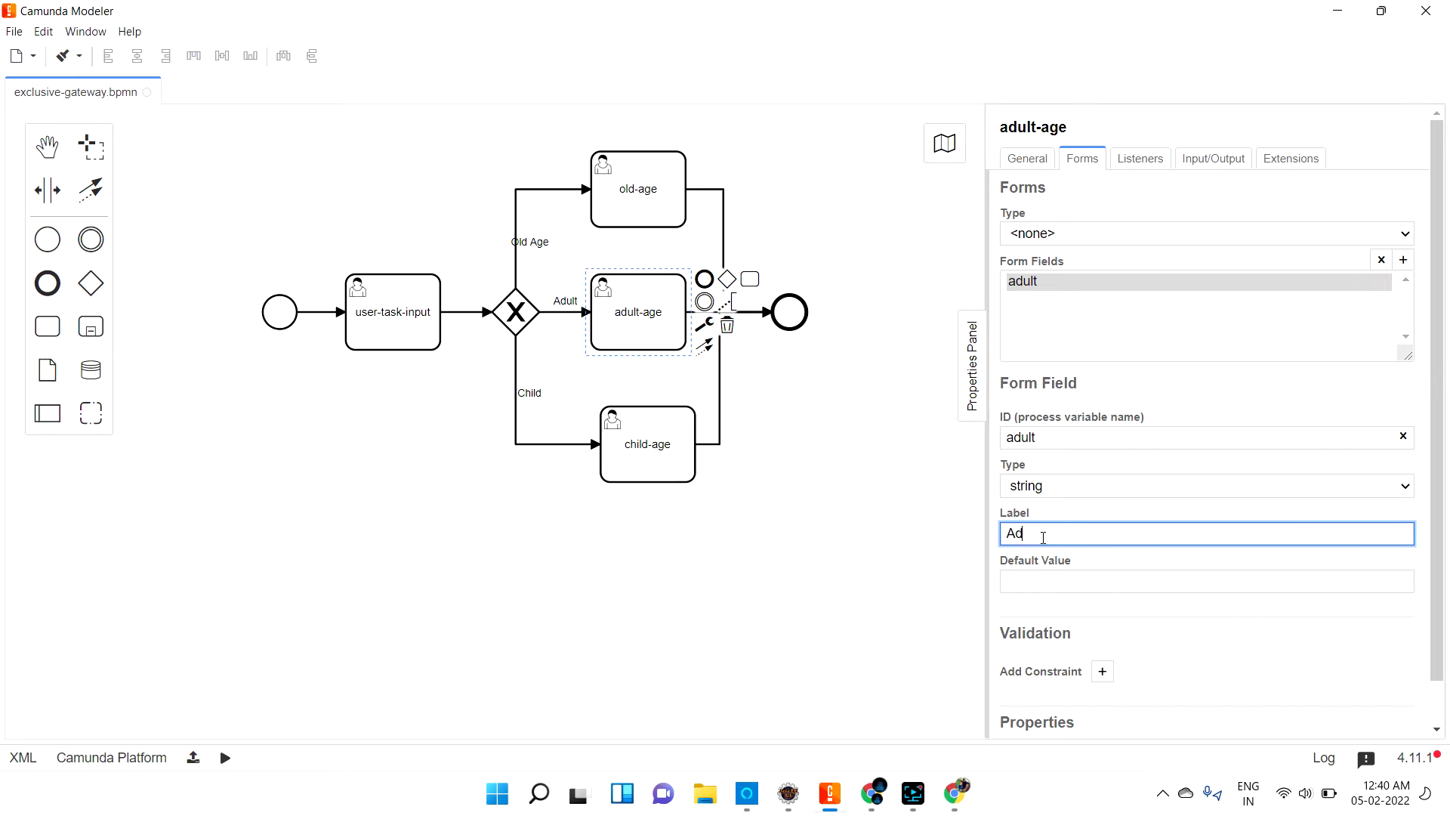
{"action": "type", "text": "Adul"}
{"action": "key", "text": "BackSpace"}
{"action": "key", "text": "BackSpace"}
{"action": "key", "text": "BackSpace"}
{"action": "type", "text": "I am adult and my age is"}
{"action": "left_click", "coordinate": [1067, 580]}
{"action": "type", "text": "$"}
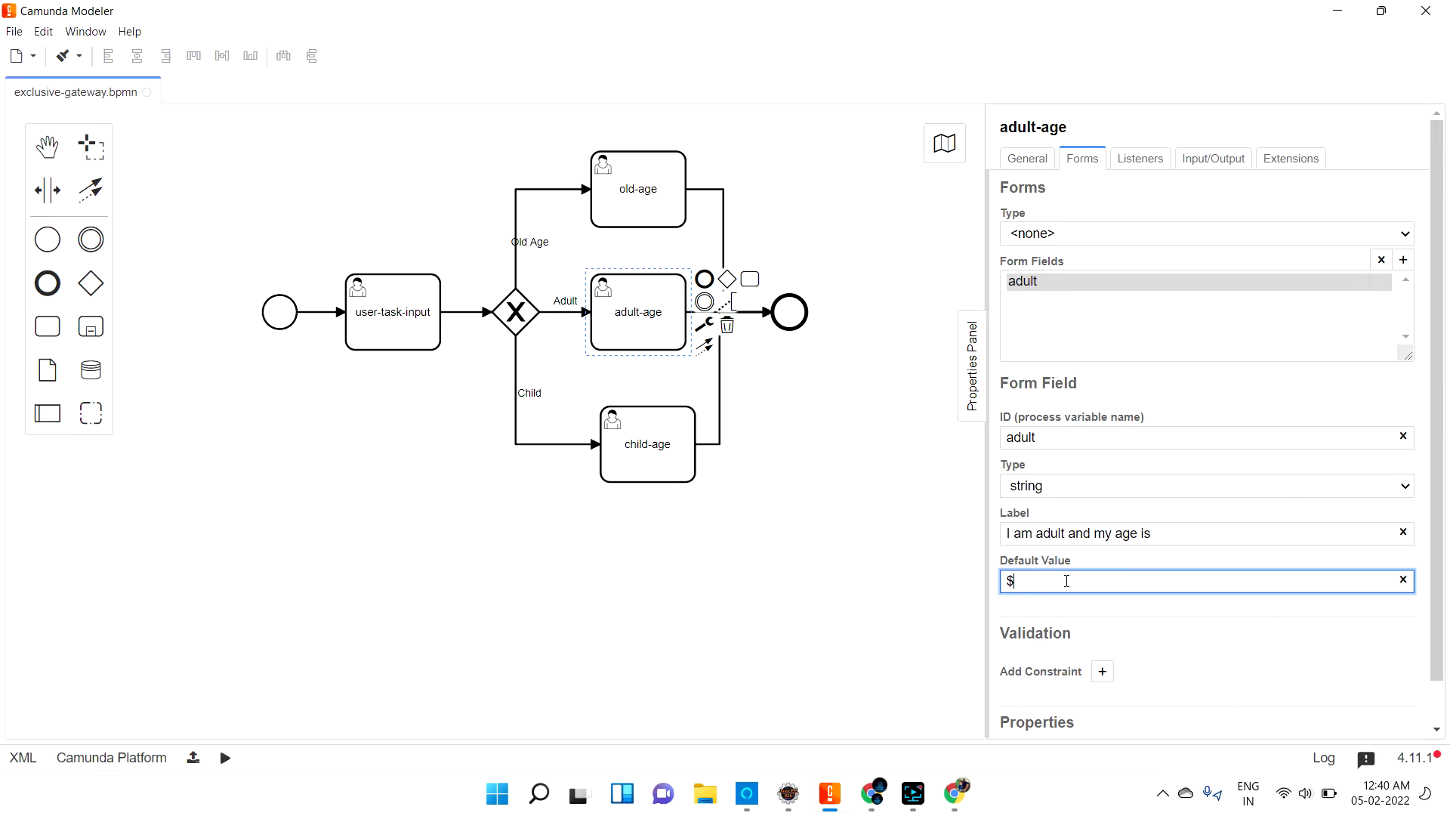
{"action": "type", "text": "{age"}
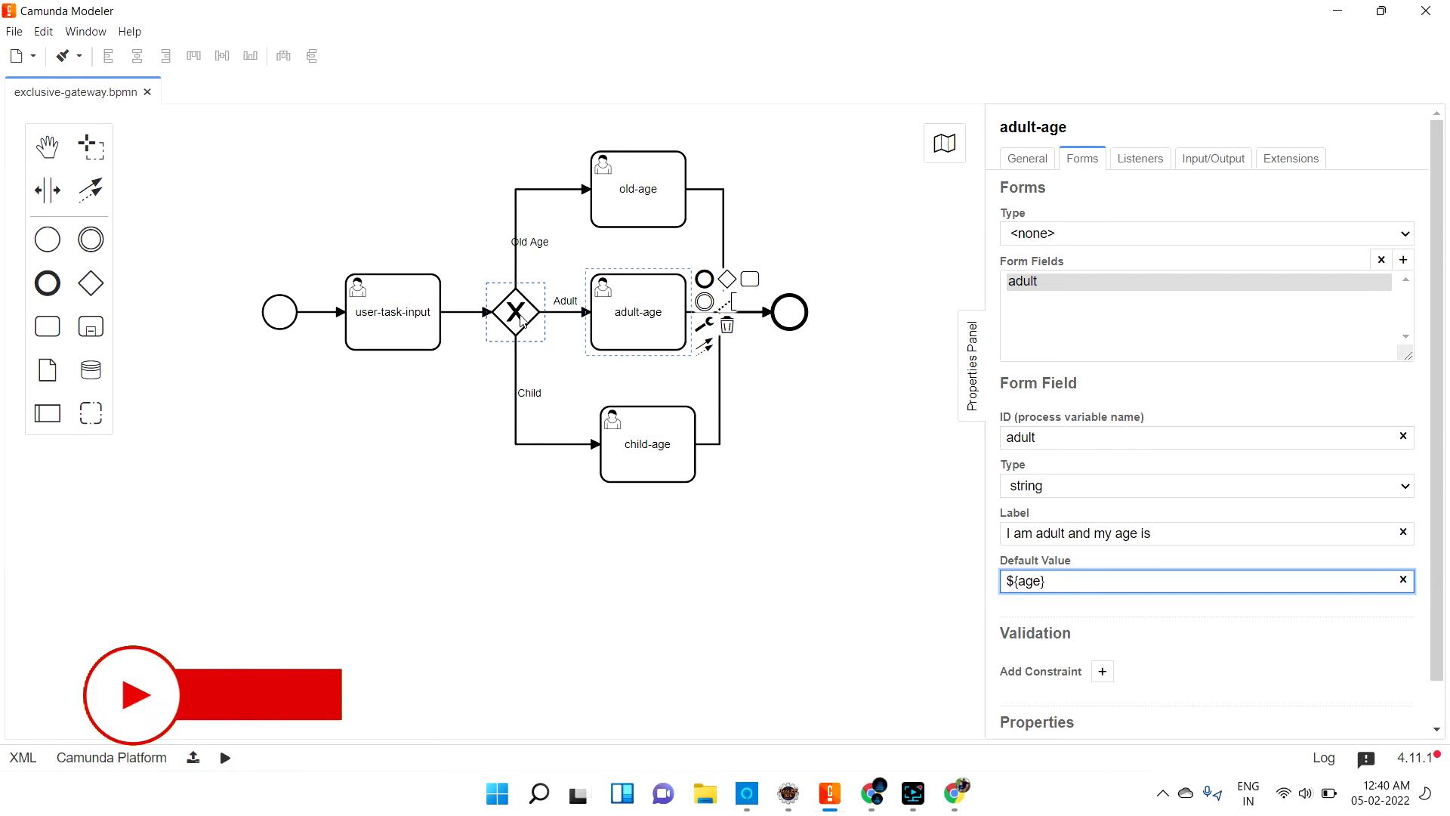
Review user-task-input, the Old Age, Adult and Child conditions and the old-age task, then go to Eclipse.
{"action": "left_click", "coordinate": [390, 316]}
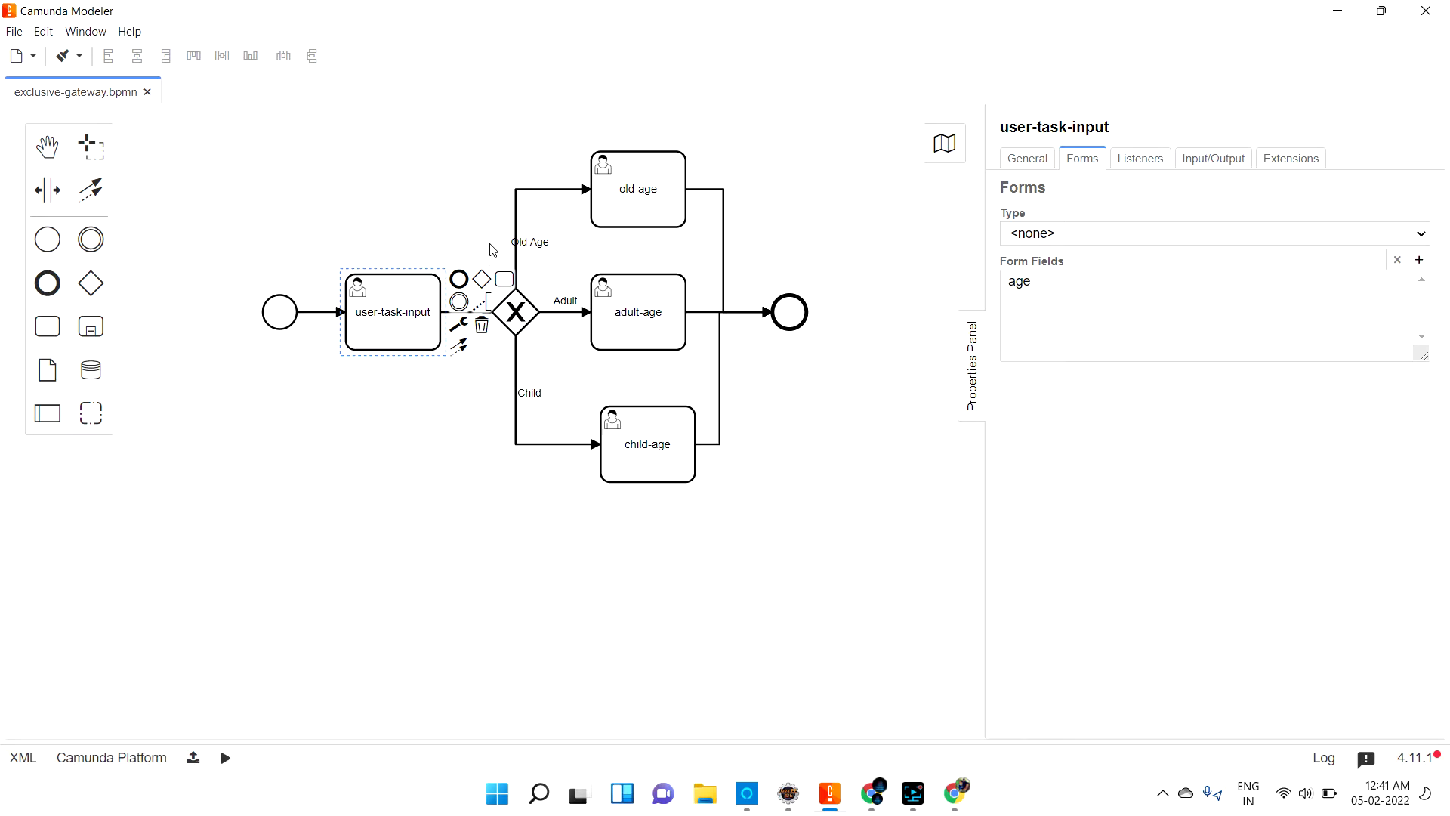
{"action": "left_click", "coordinate": [516, 215]}
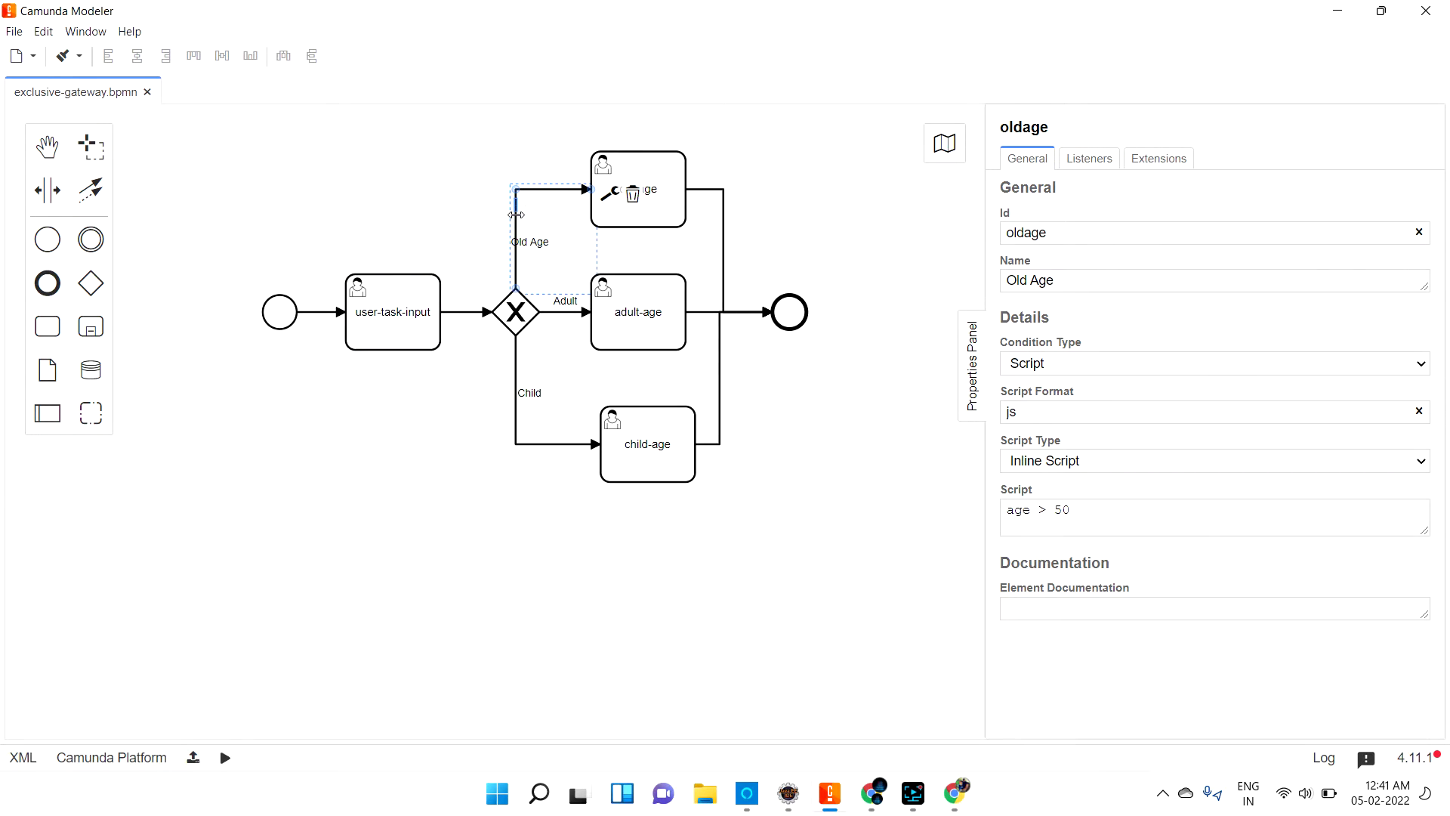
{"action": "left_click", "coordinate": [559, 311]}
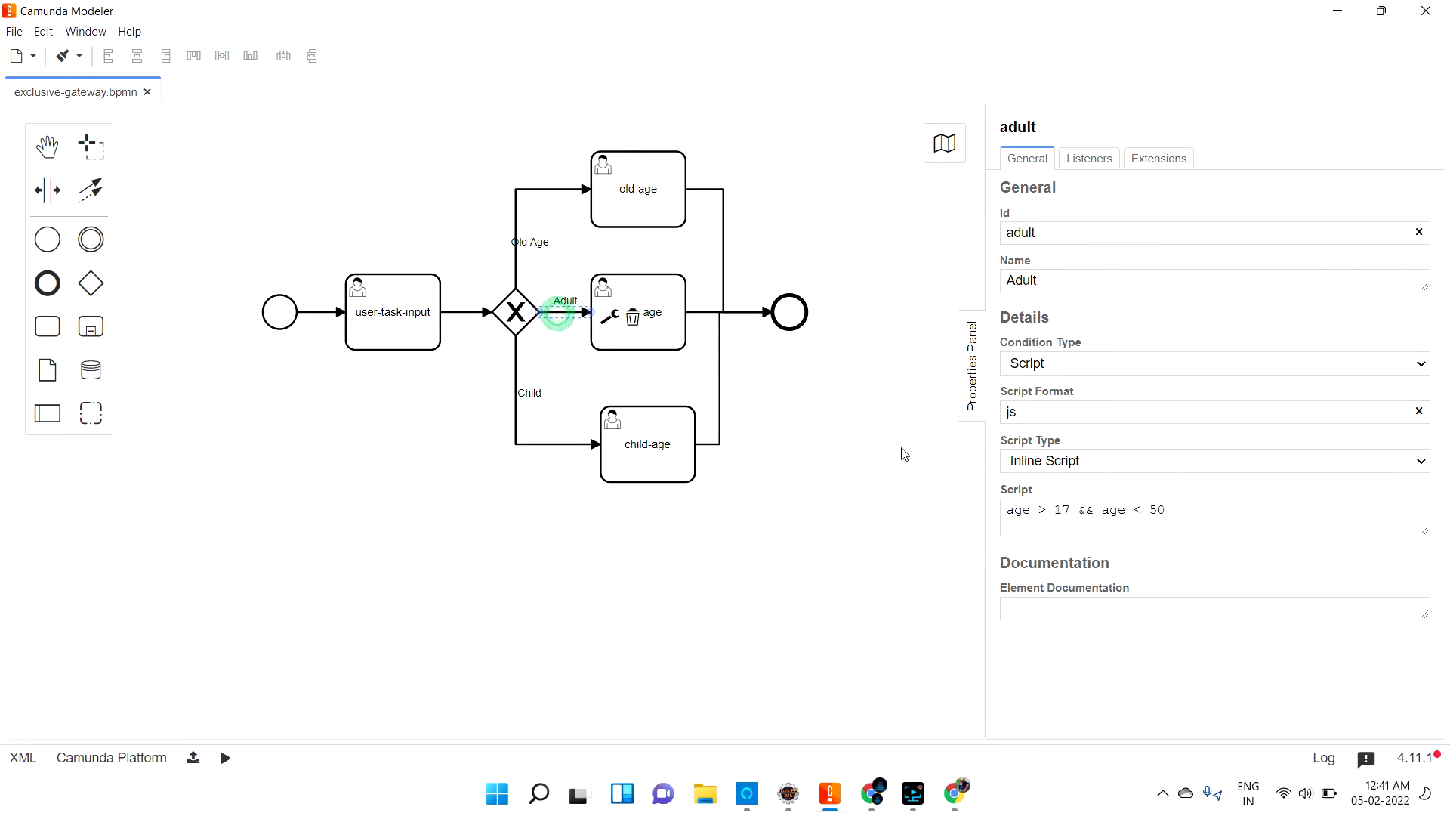
{"action": "left_click", "coordinate": [533, 444]}
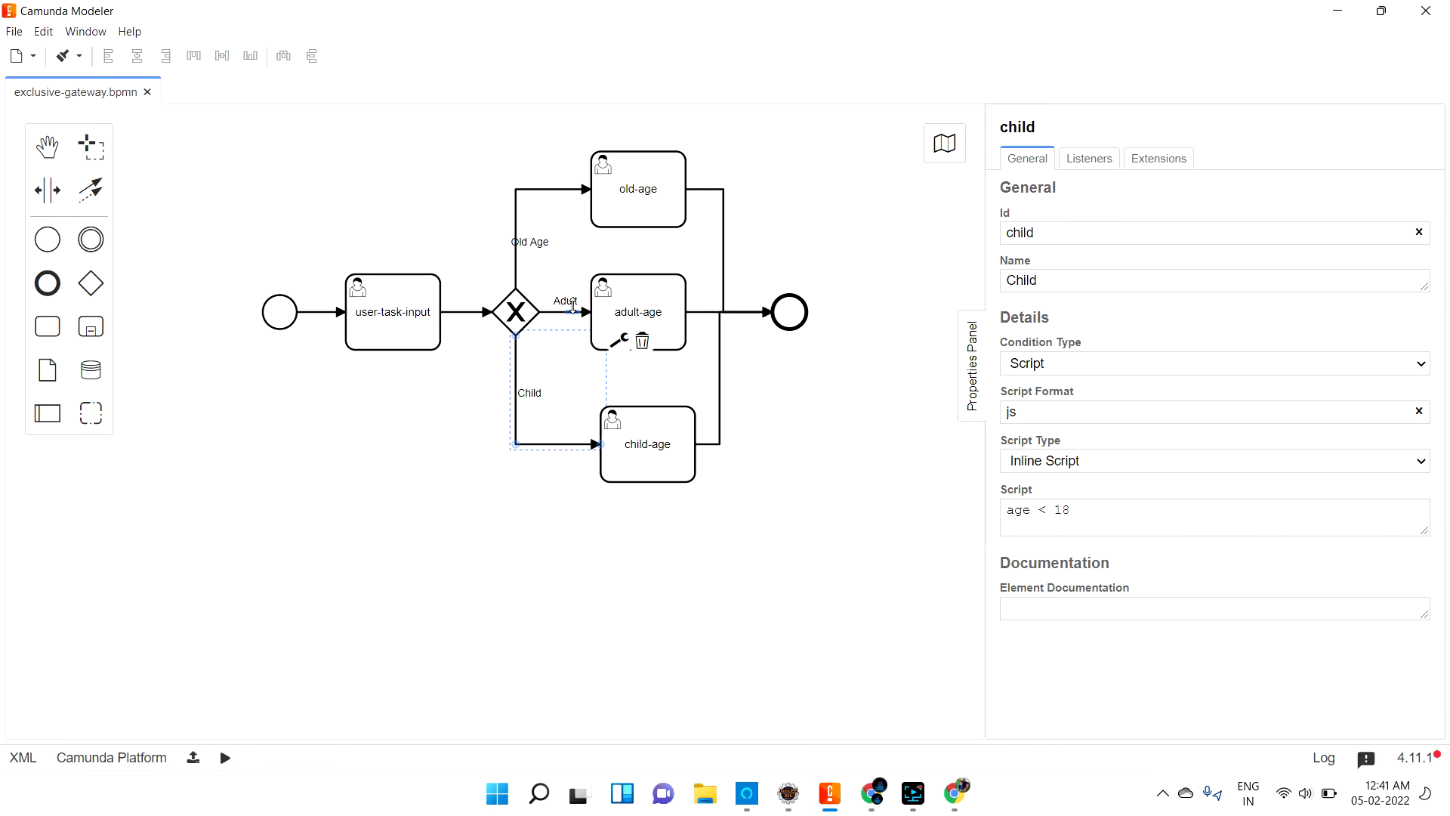
{"action": "left_click", "coordinate": [529, 191]}
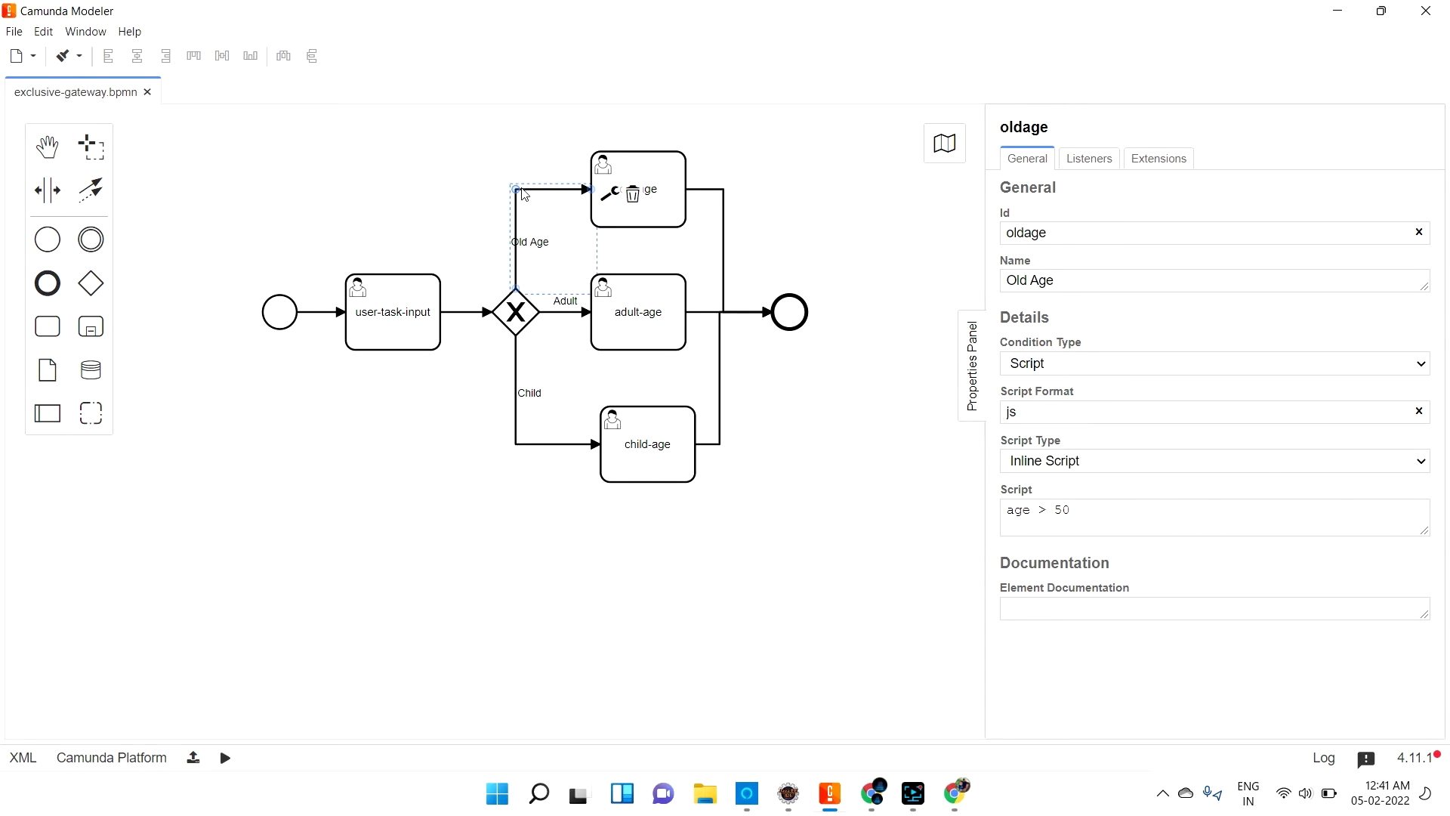
{"action": "left_click", "coordinate": [654, 195]}
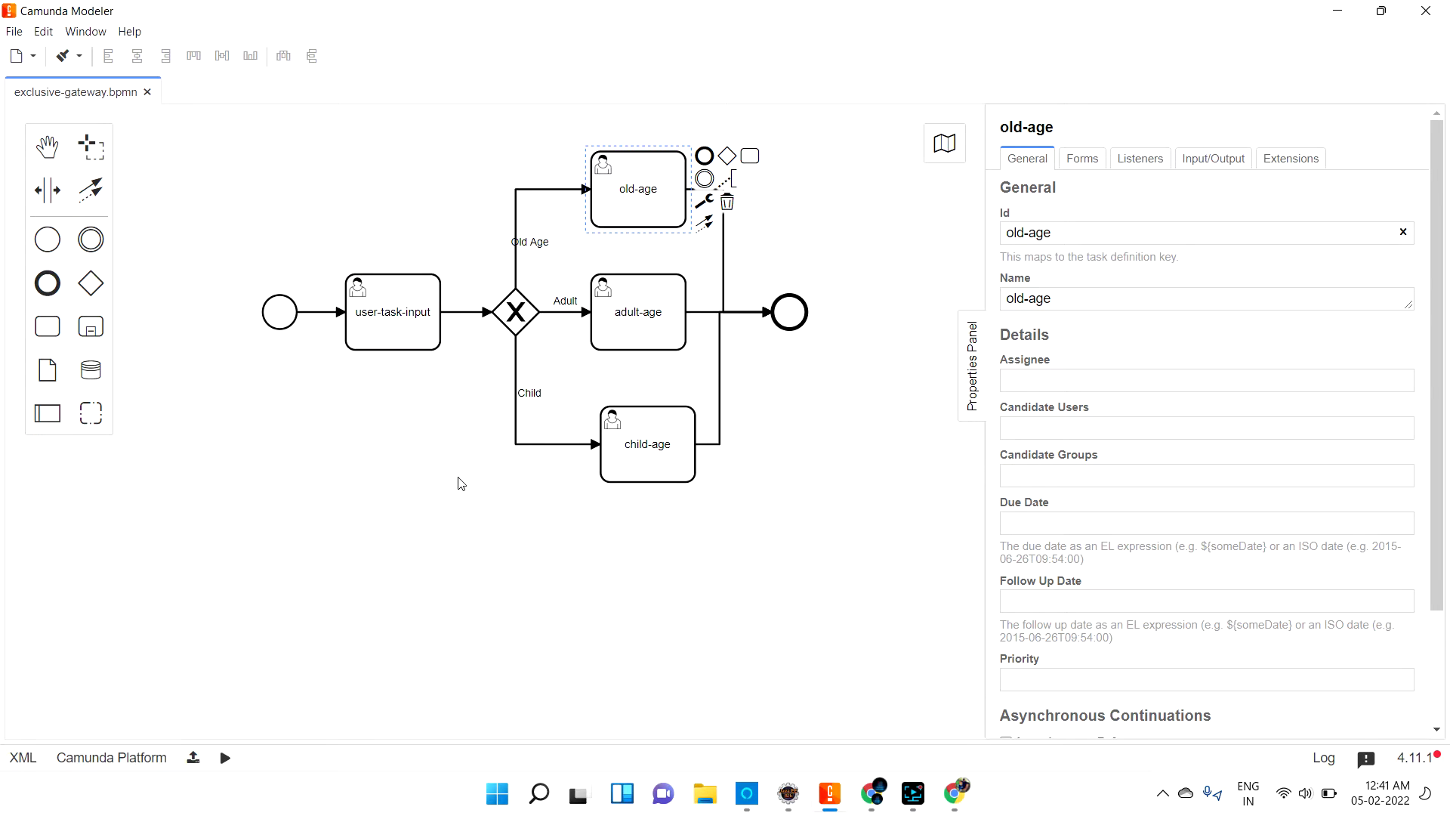
{"action": "left_click", "coordinate": [788, 793]}
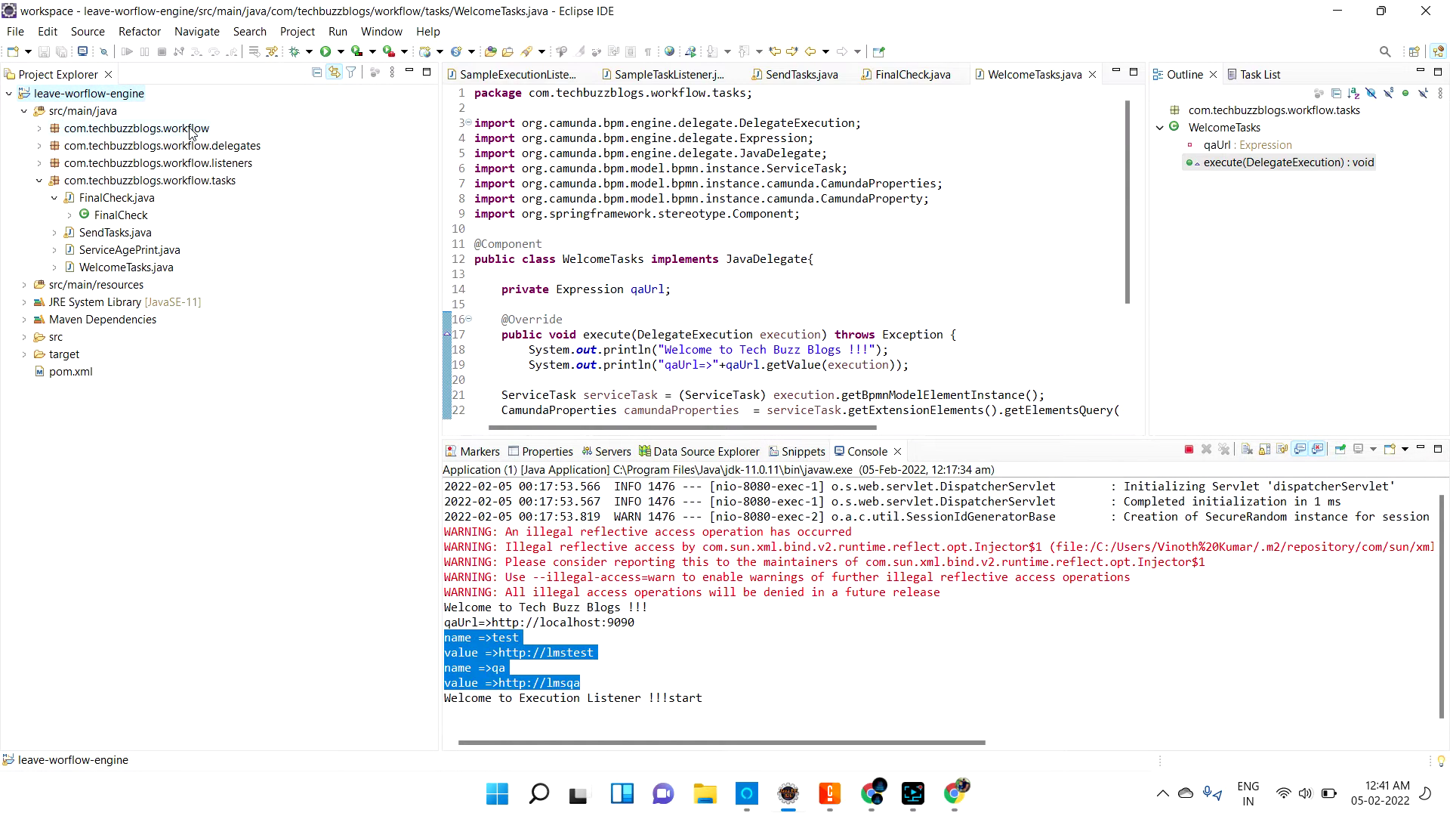
Close all open editors in Eclipse.
{"action": "left_click", "coordinate": [24, 285]}
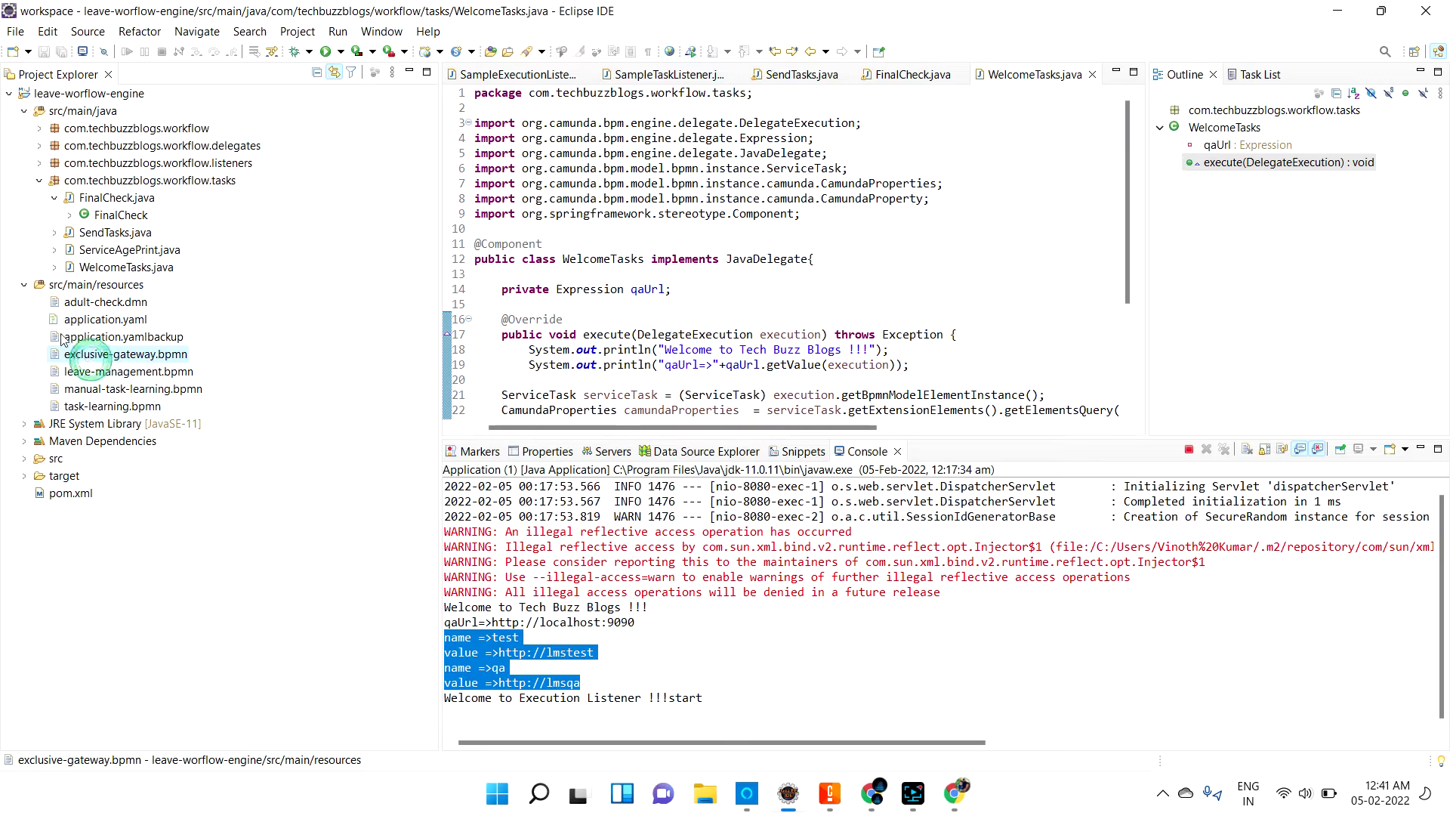
{"action": "left_click", "coordinate": [24, 284]}
{"action": "left_click", "coordinate": [713, 200]}
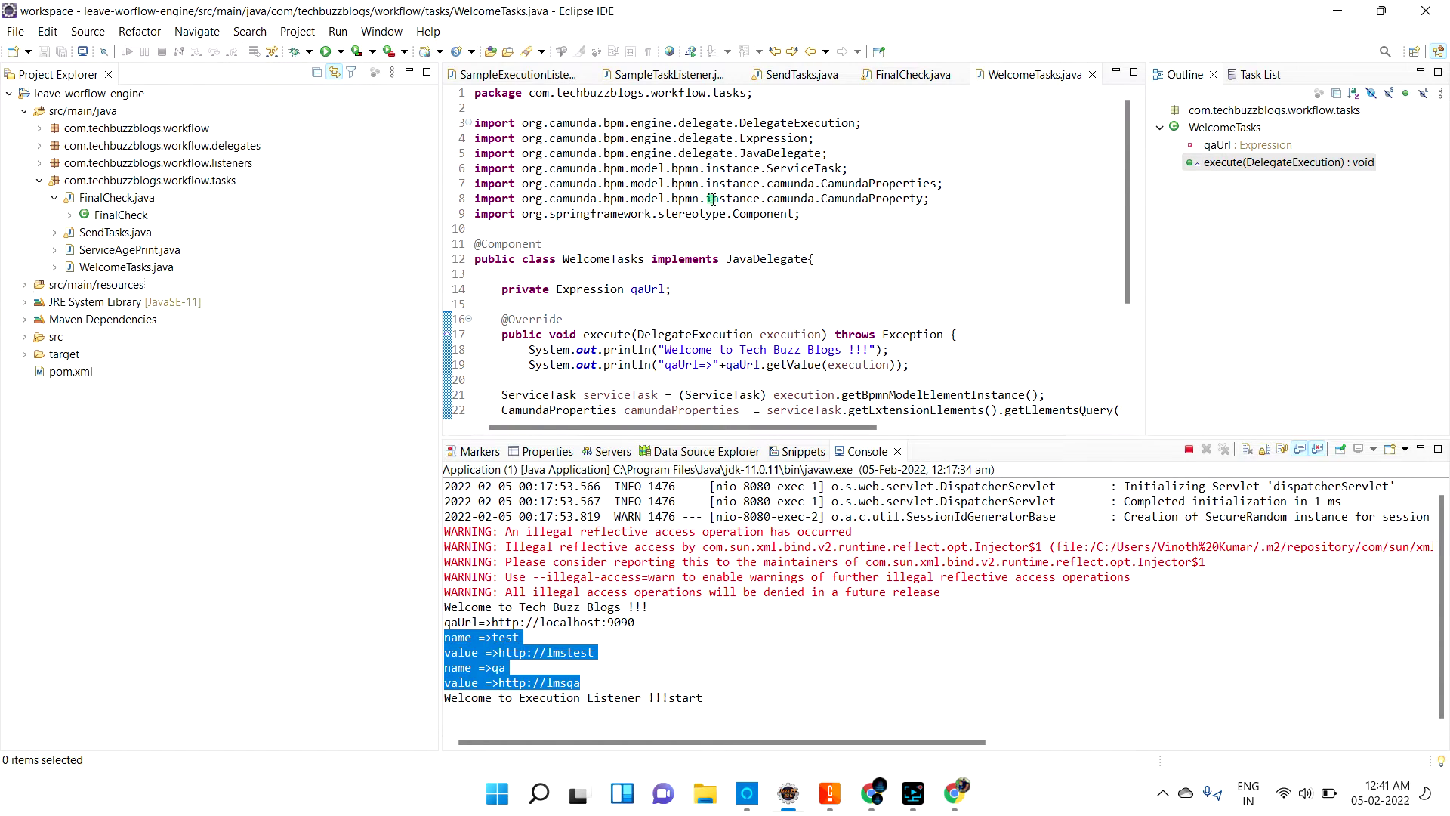
{"action": "key", "text": "ctrl+shift+w"}
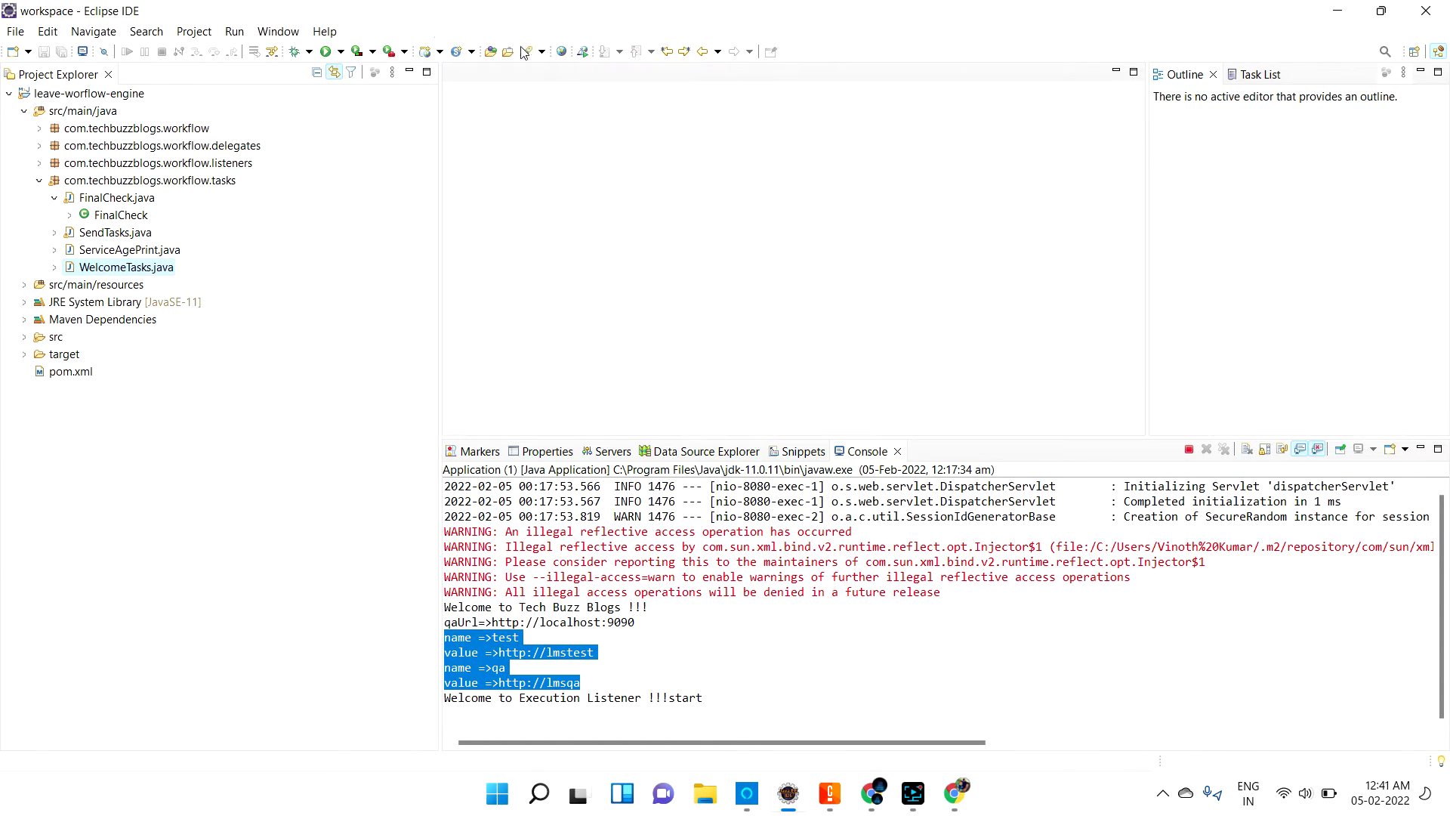
Terminate the running app, clear terminated launches, and relaunch Application (1) for leave-worflow-engine.
{"action": "left_click", "coordinate": [339, 53]}
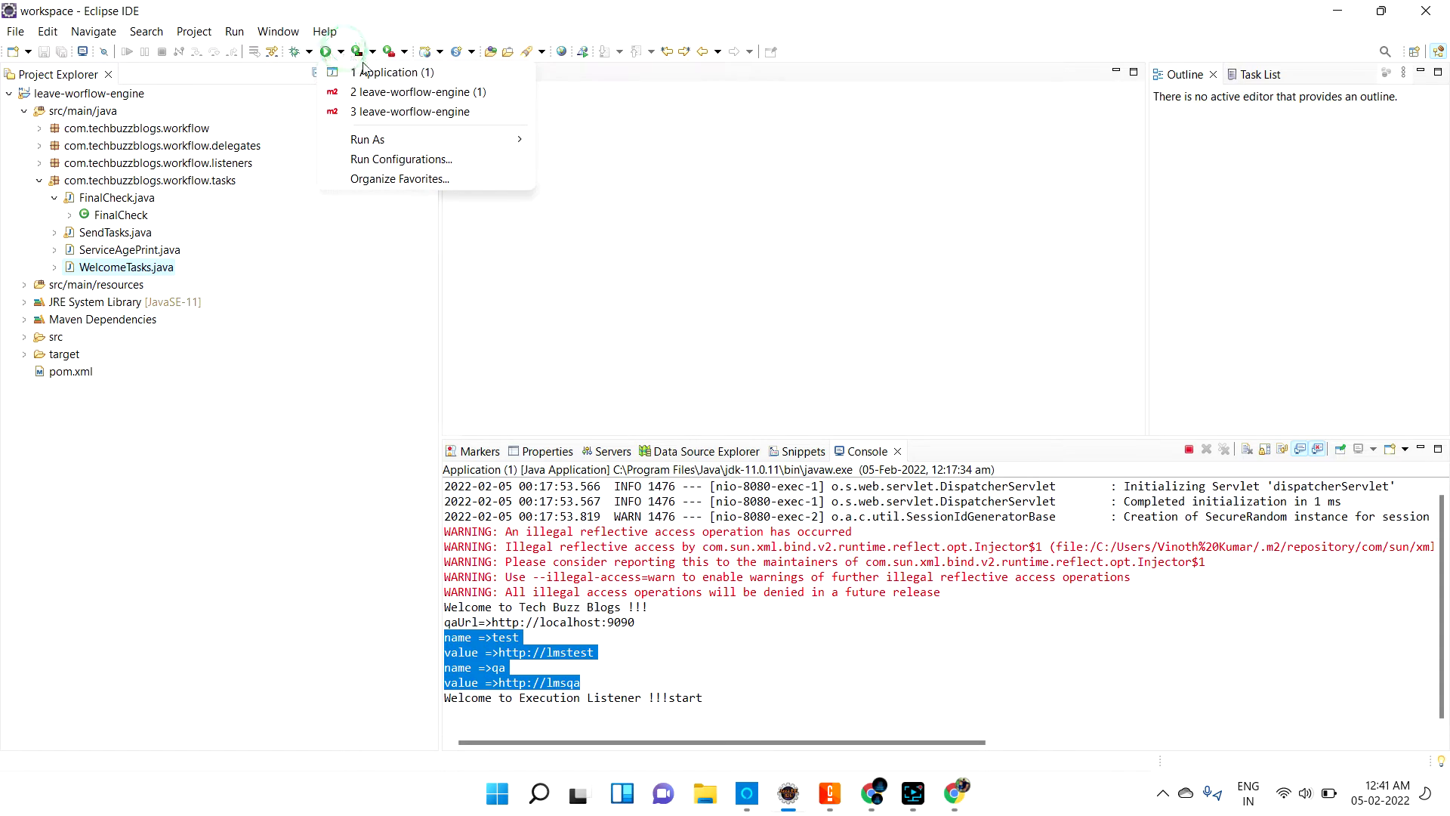
{"action": "left_click", "coordinate": [1192, 448]}
{"action": "left_click", "coordinate": [1189, 448]}
{"action": "left_click", "coordinate": [1224, 449]}
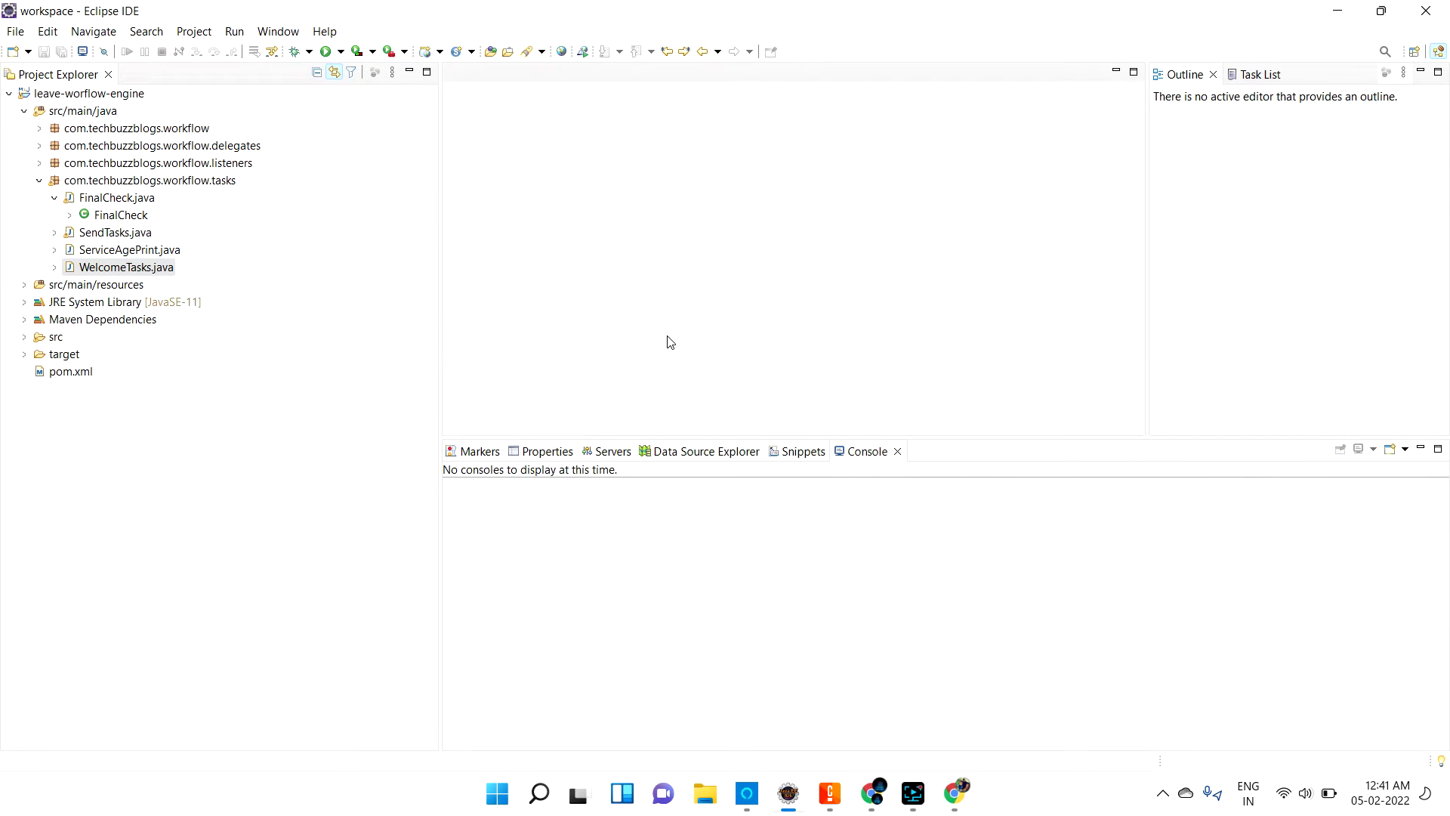
{"action": "left_click", "coordinate": [84, 96]}
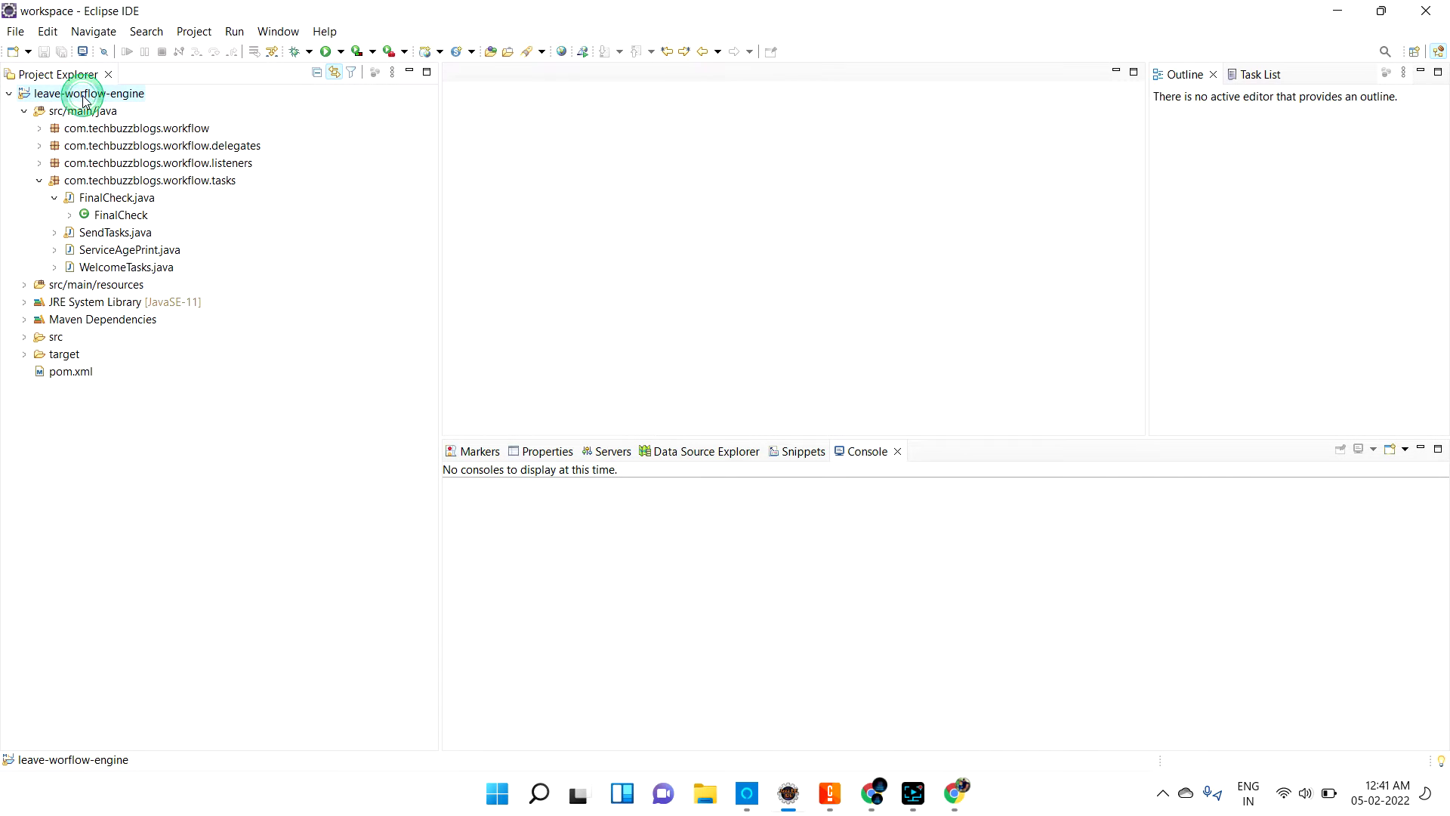
{"action": "left_click", "coordinate": [339, 51]}
{"action": "left_click", "coordinate": [367, 73]}
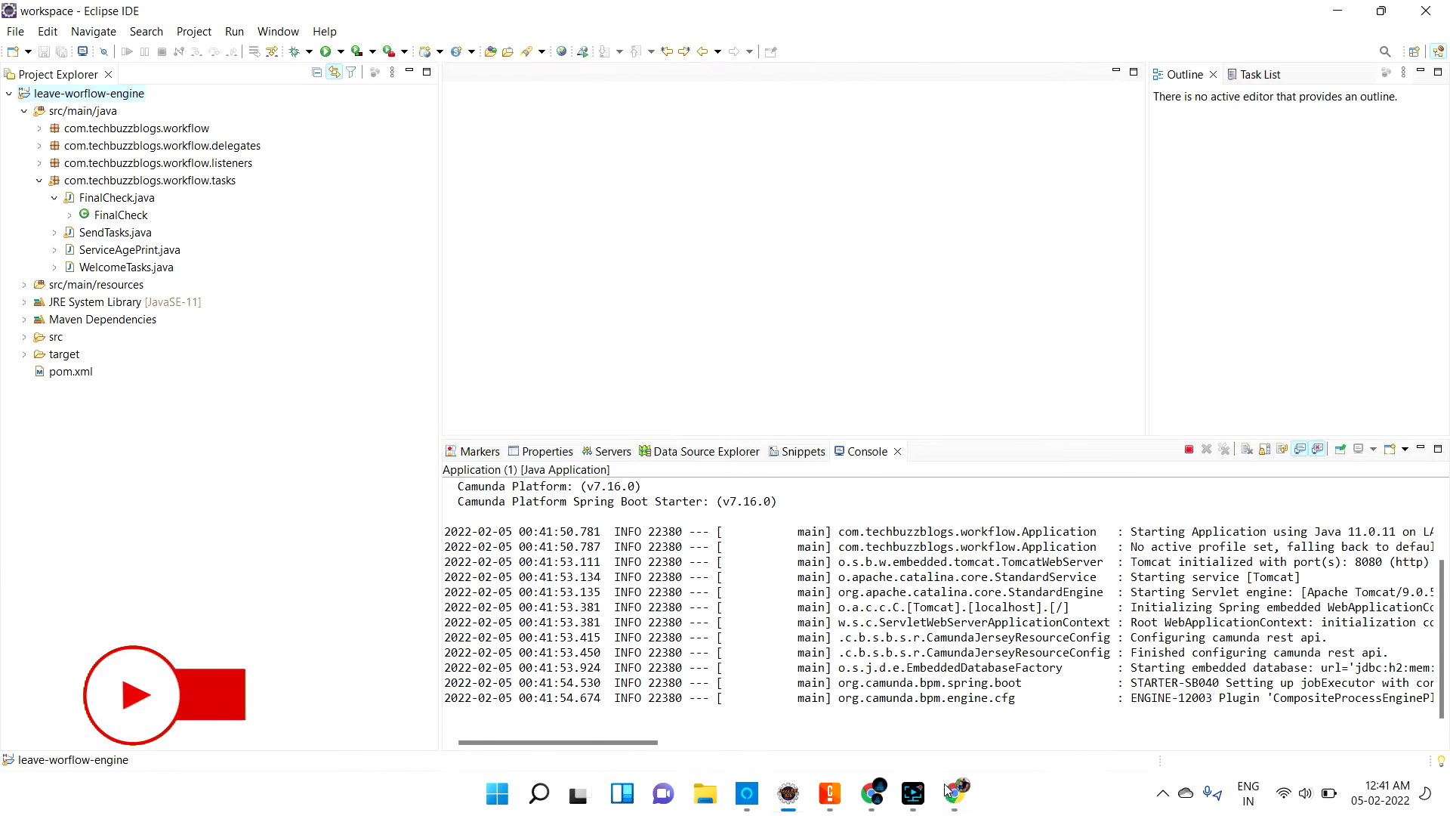
Load localhost:8080 in the Chrome tab showing Camunda Tasklist.
{"action": "mouse_move", "coordinate": [873, 801]}
{"action": "left_click", "coordinate": [872, 801]}
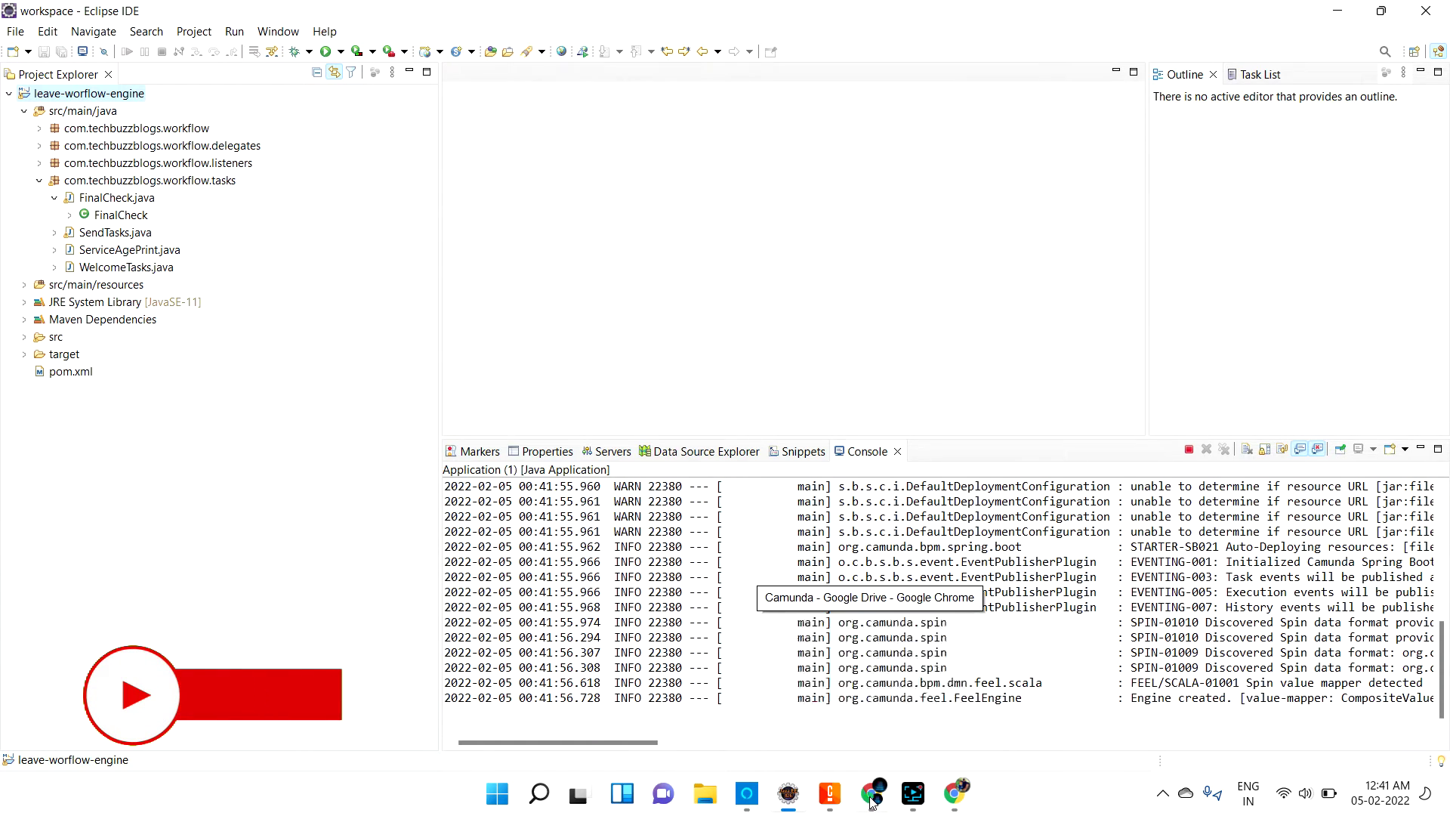
{"action": "left_click", "coordinate": [117, 15]}
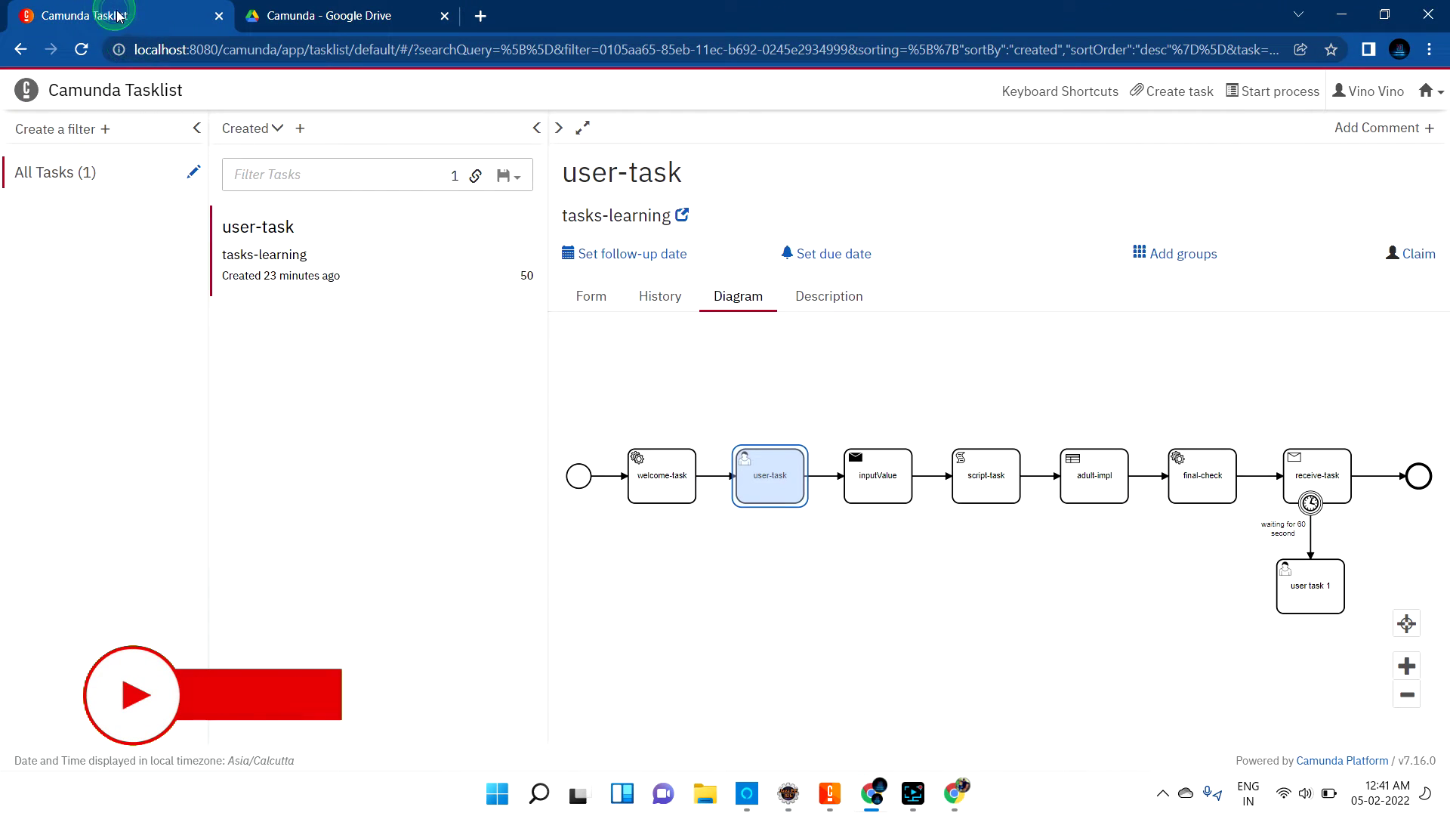
{"action": "left_click", "coordinate": [462, 49]}
{"action": "type", "text": "localhost:8080"}
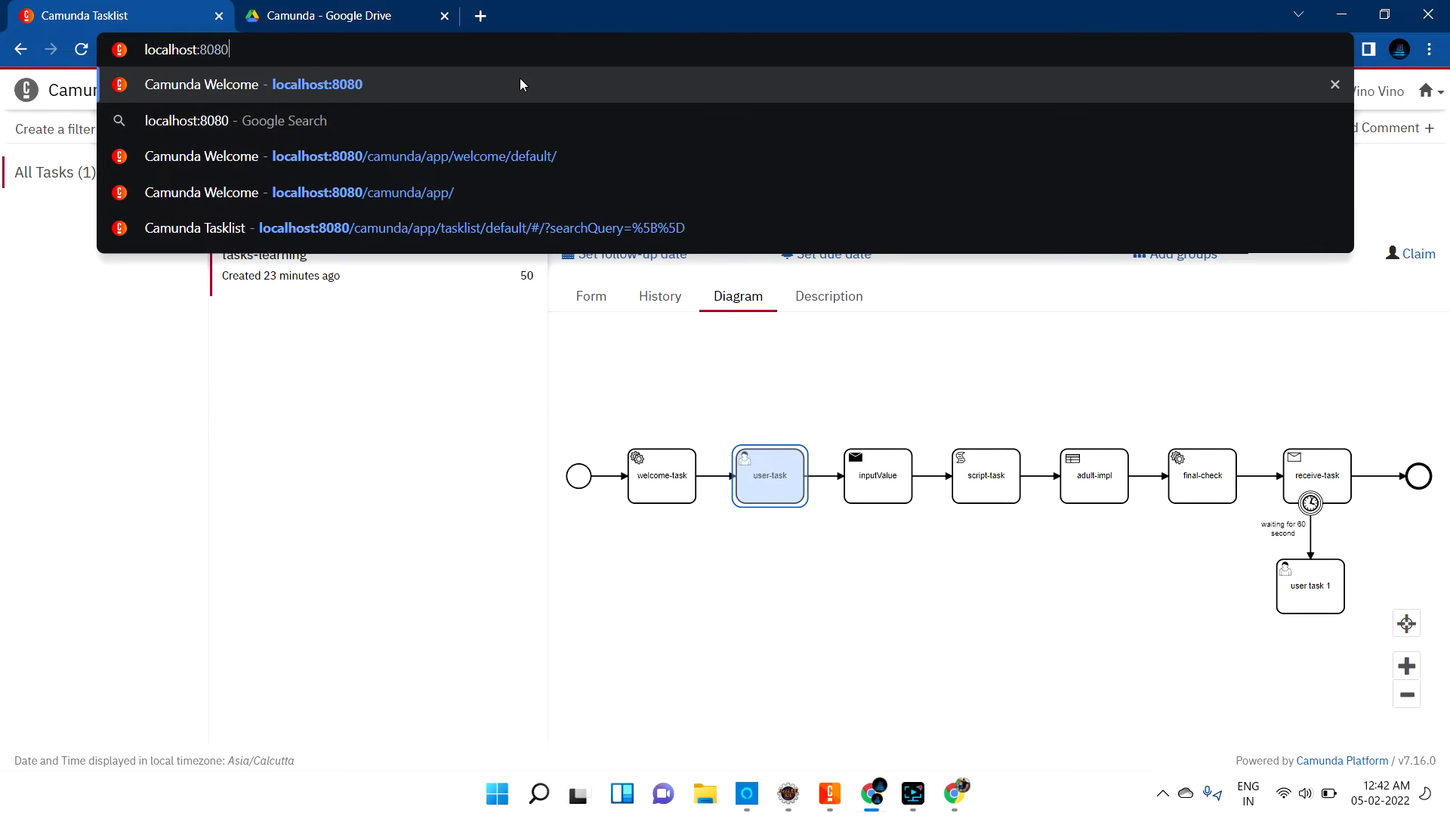
{"action": "key", "text": "Return"}
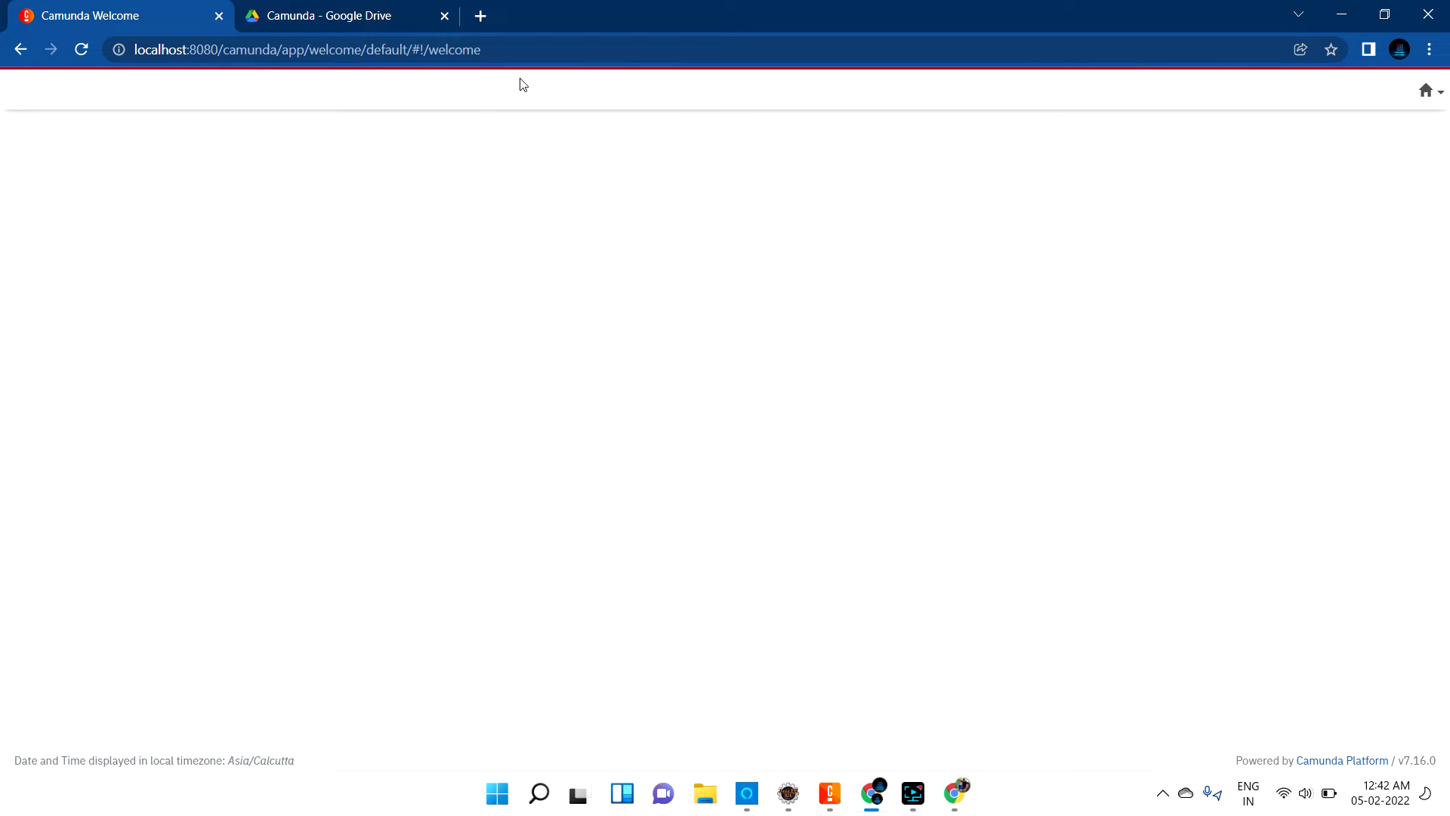
Log in to the Camunda web apps with the account username and password.
{"action": "left_click", "coordinate": [618, 402]}
{"action": "key", "text": "Tab"}
{"action": "key", "text": "Return"}
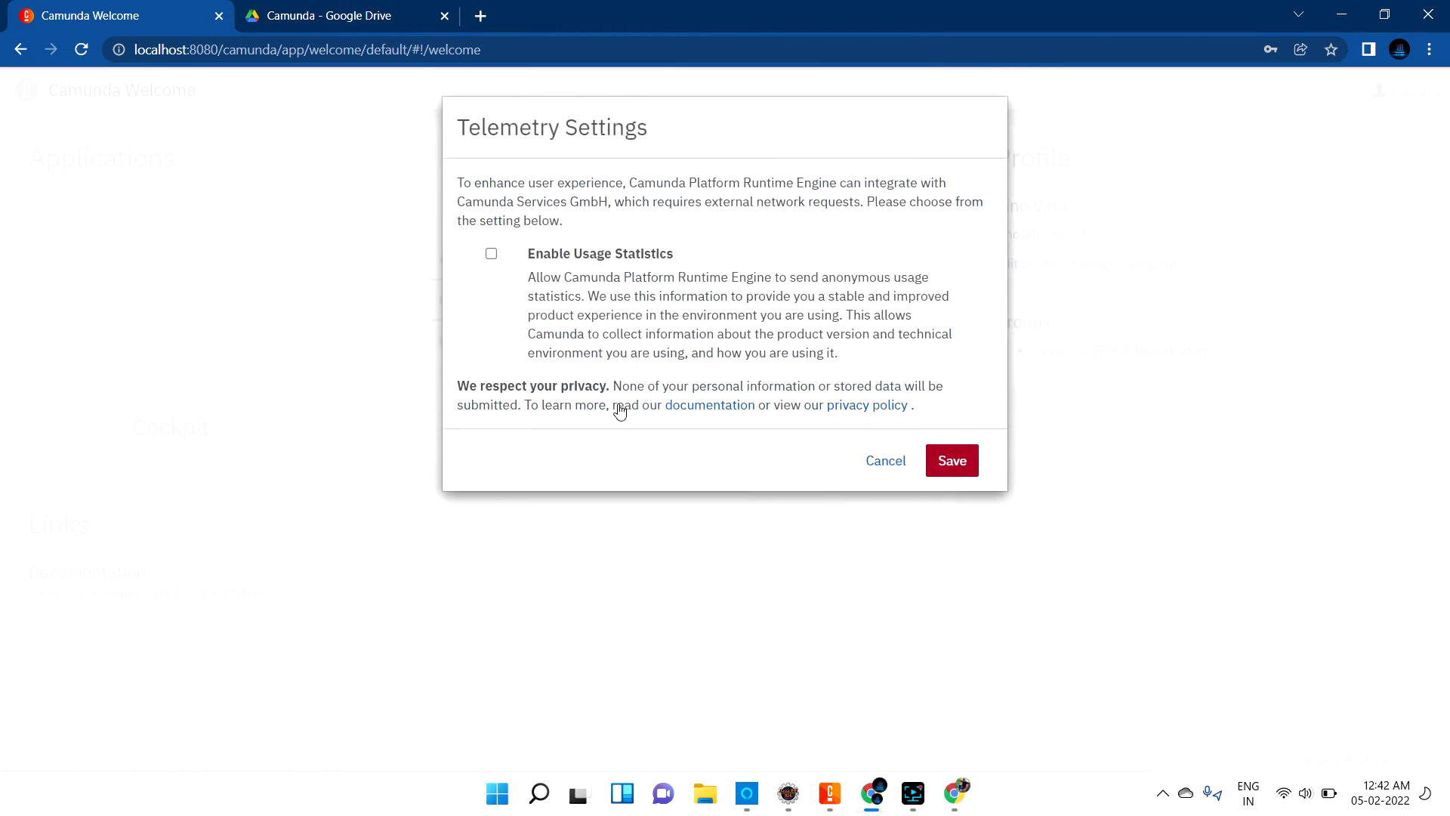
Save the telemetry settings and decline the browser's password prompts.
{"action": "left_click", "coordinate": [893, 330]}
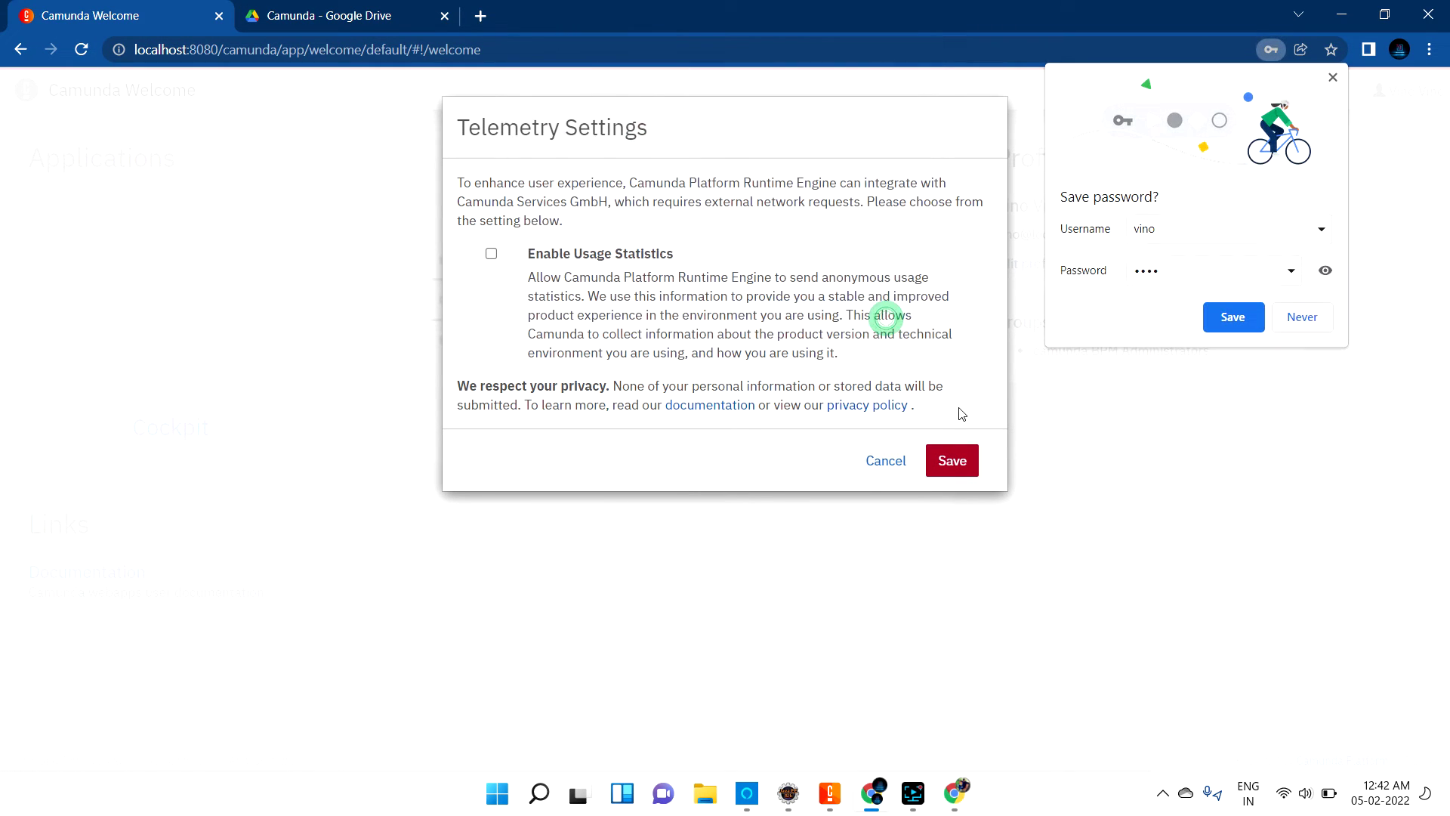
{"action": "left_click", "coordinate": [950, 457]}
{"action": "left_click", "coordinate": [951, 238]}
{"action": "left_click", "coordinate": [1300, 317]}
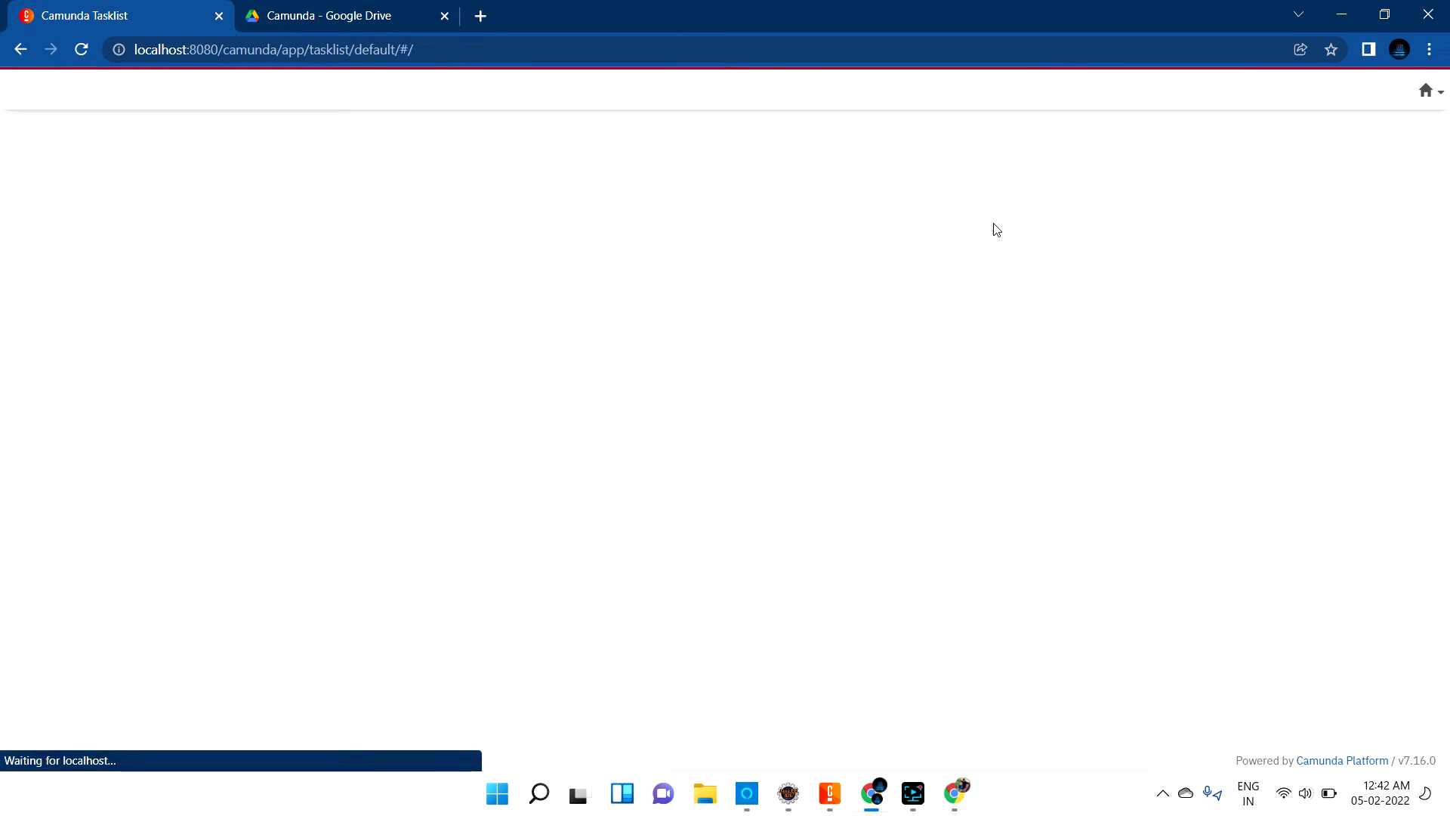
Start a new exclusive-gateway process instance and add a filter showing all tasks.
{"action": "left_click", "coordinate": [1271, 93]}
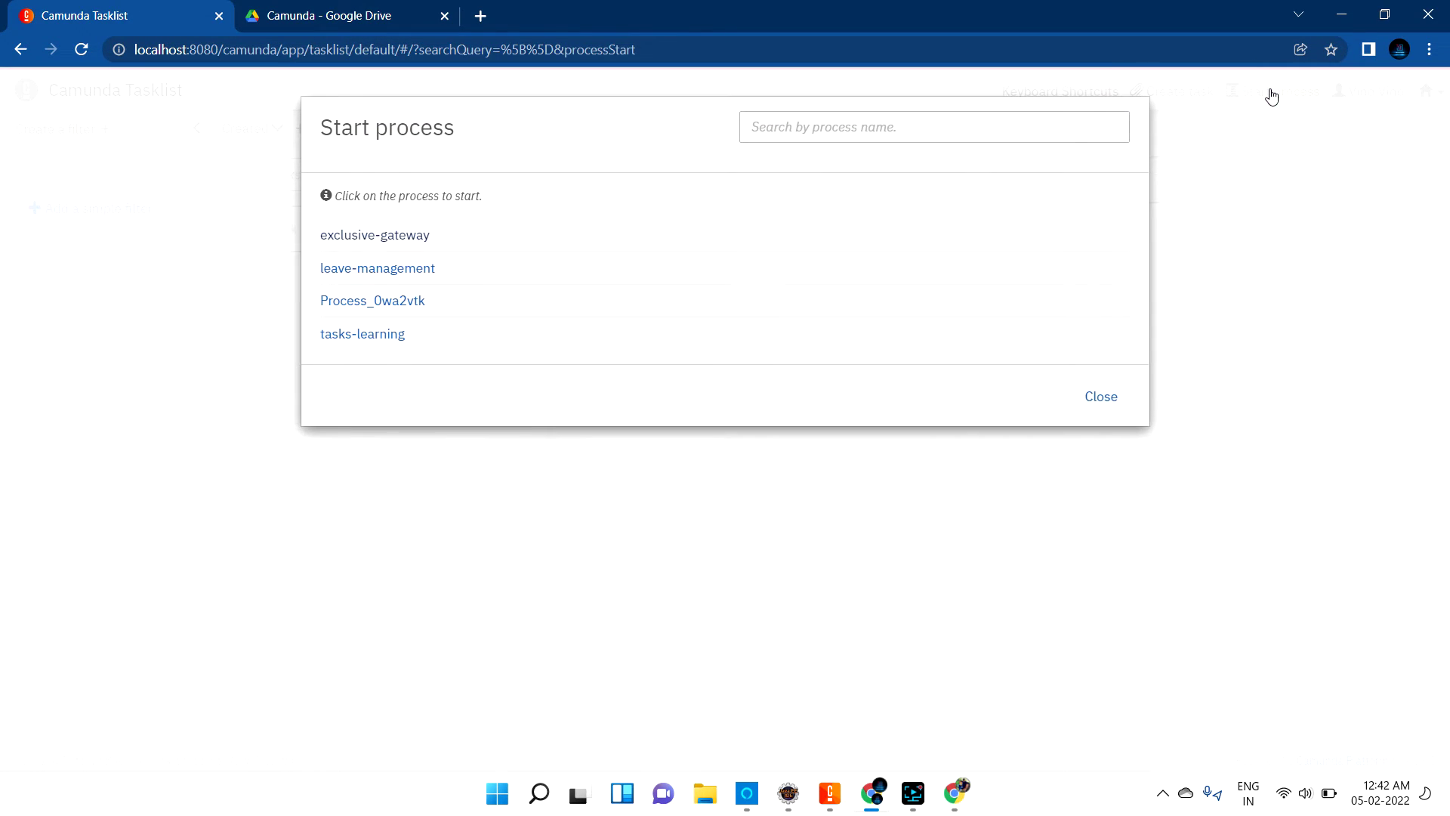
{"action": "left_click", "coordinate": [354, 239]}
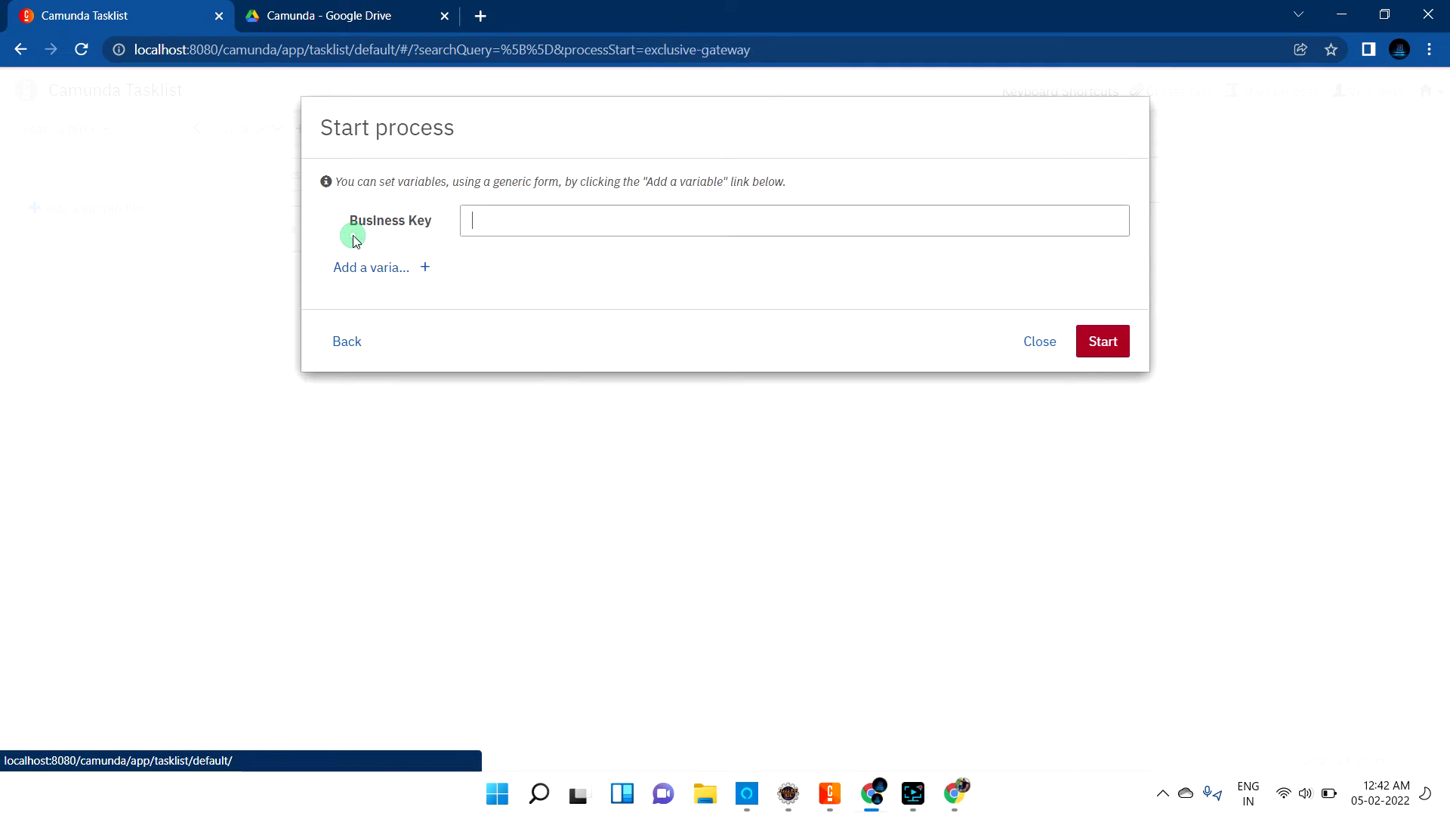
{"action": "left_click", "coordinate": [1107, 344]}
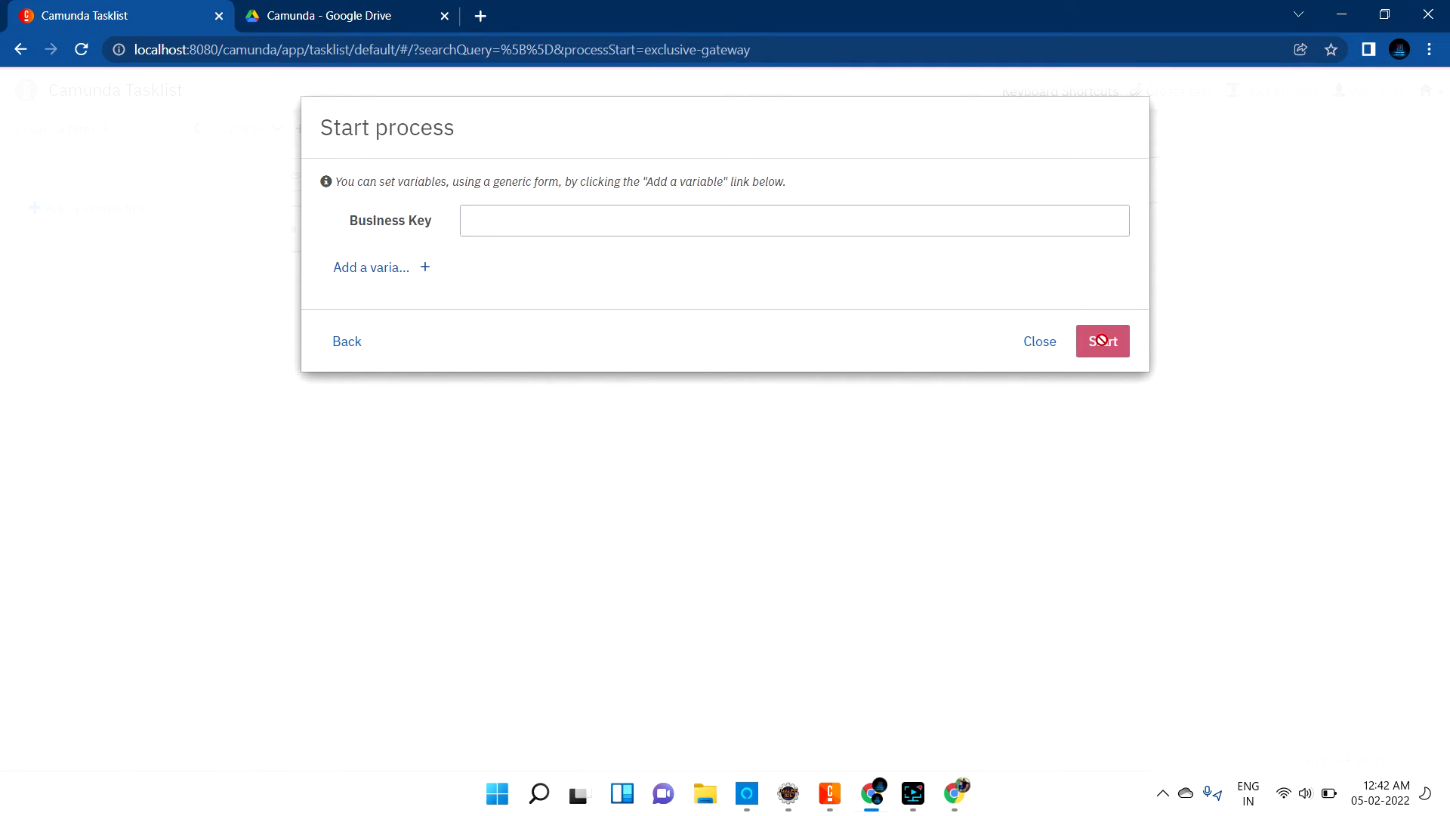
{"action": "left_click", "coordinate": [114, 207]}
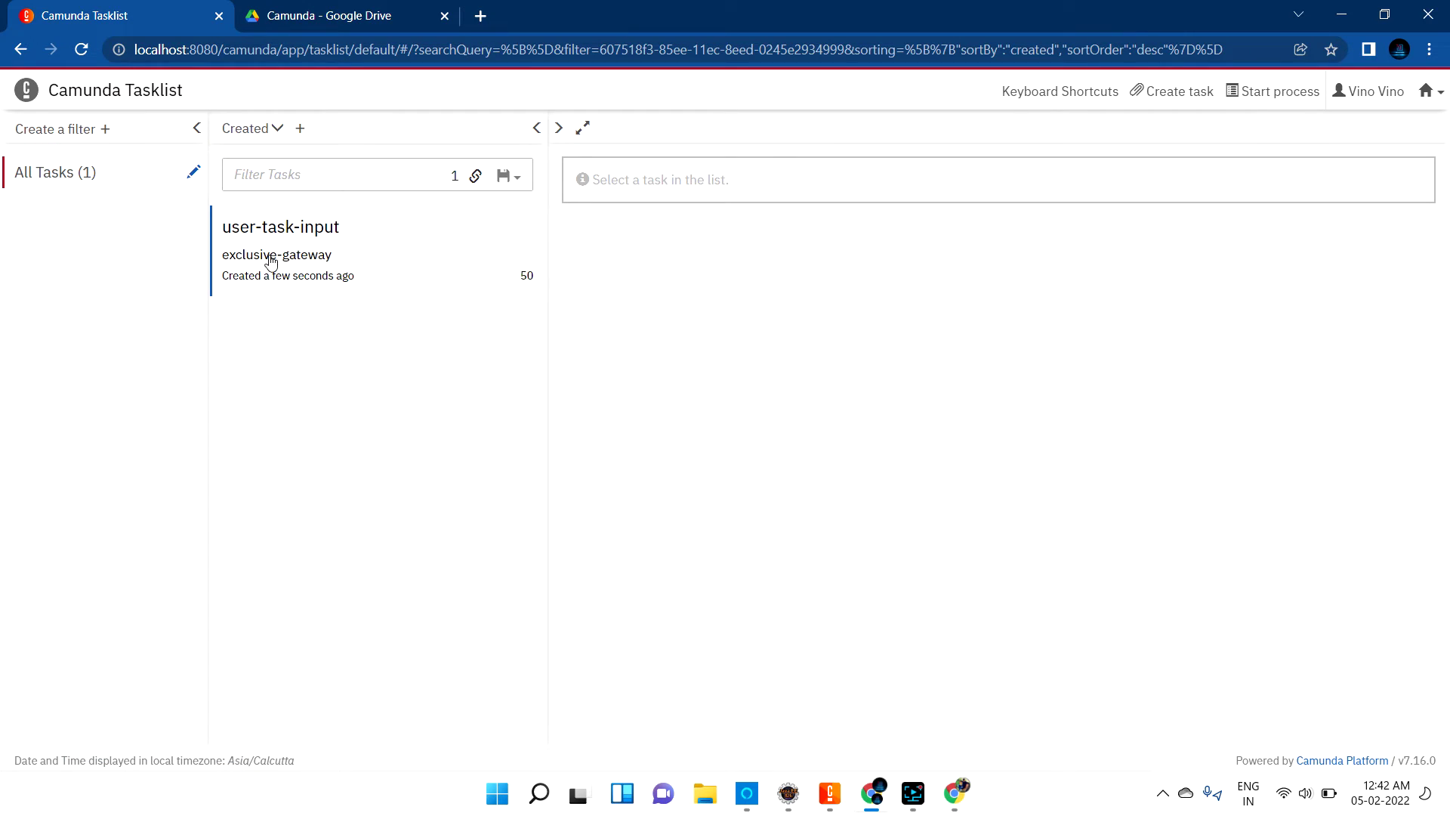
Claim user-task-input, enter Age 60, and complete it.
{"action": "left_click", "coordinate": [300, 252]}
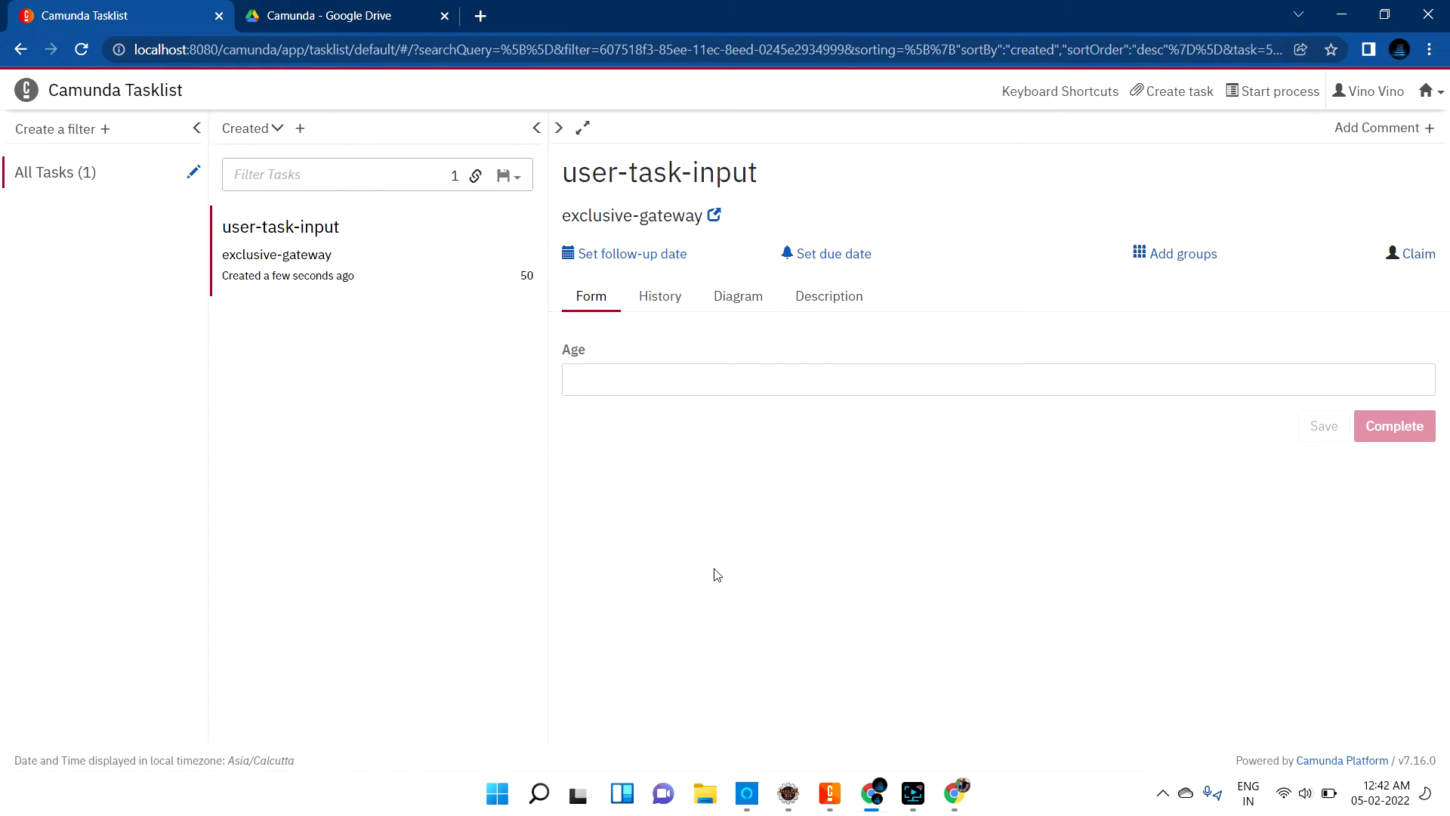
{"action": "left_click", "coordinate": [732, 311]}
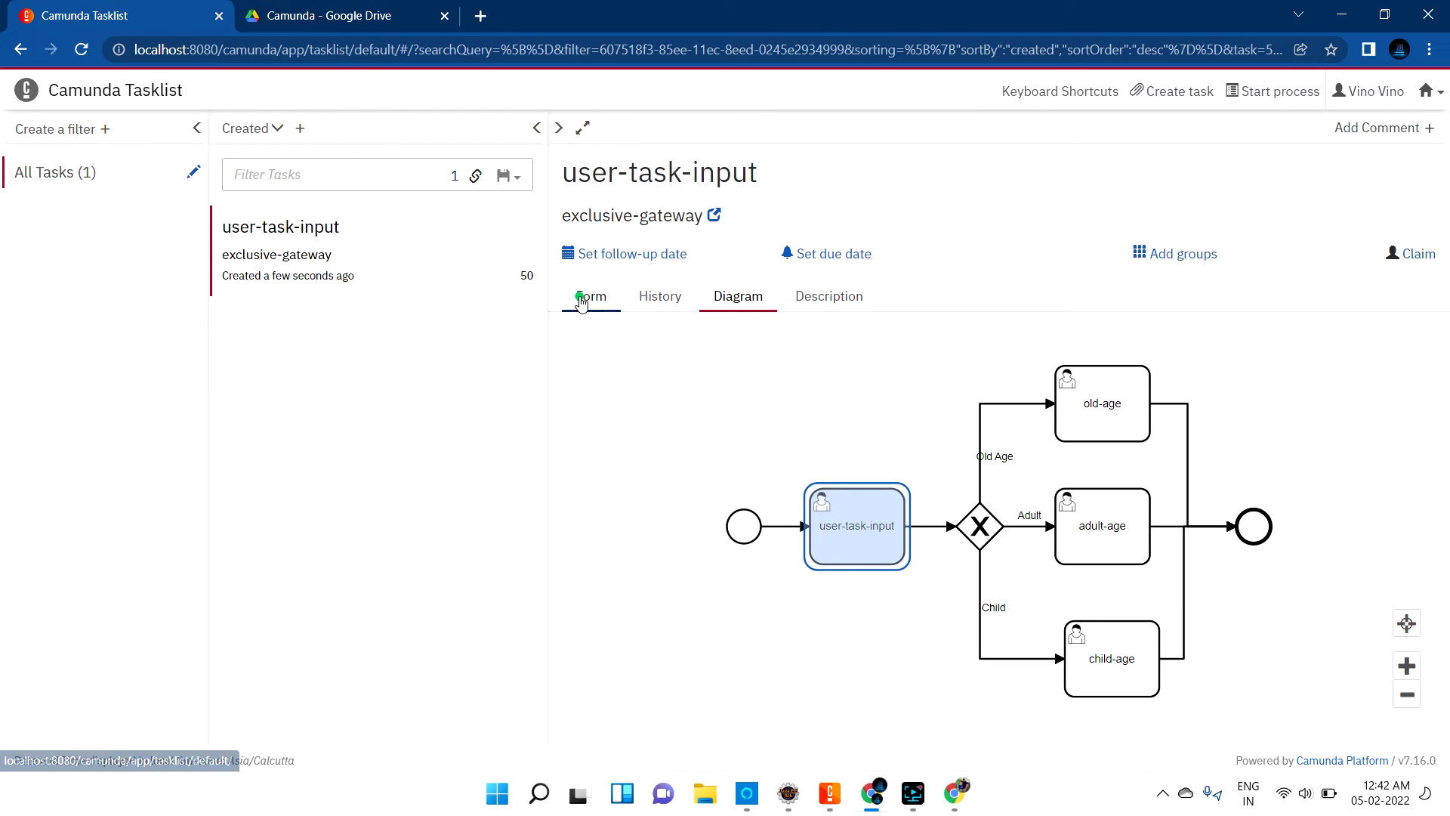
{"action": "left_click", "coordinate": [588, 297]}
{"action": "left_click", "coordinate": [1419, 257]}
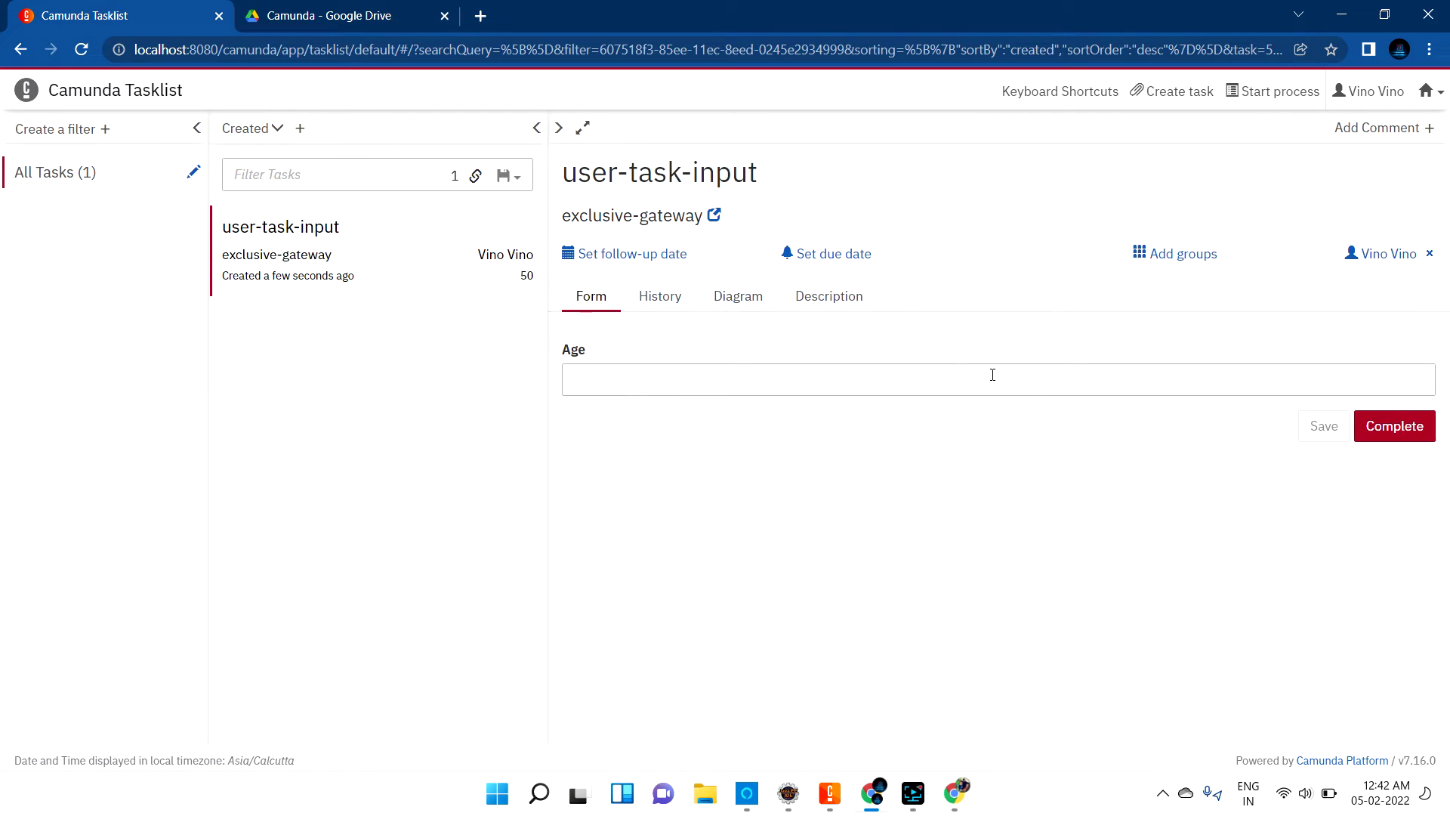
{"action": "left_click", "coordinate": [936, 376]}
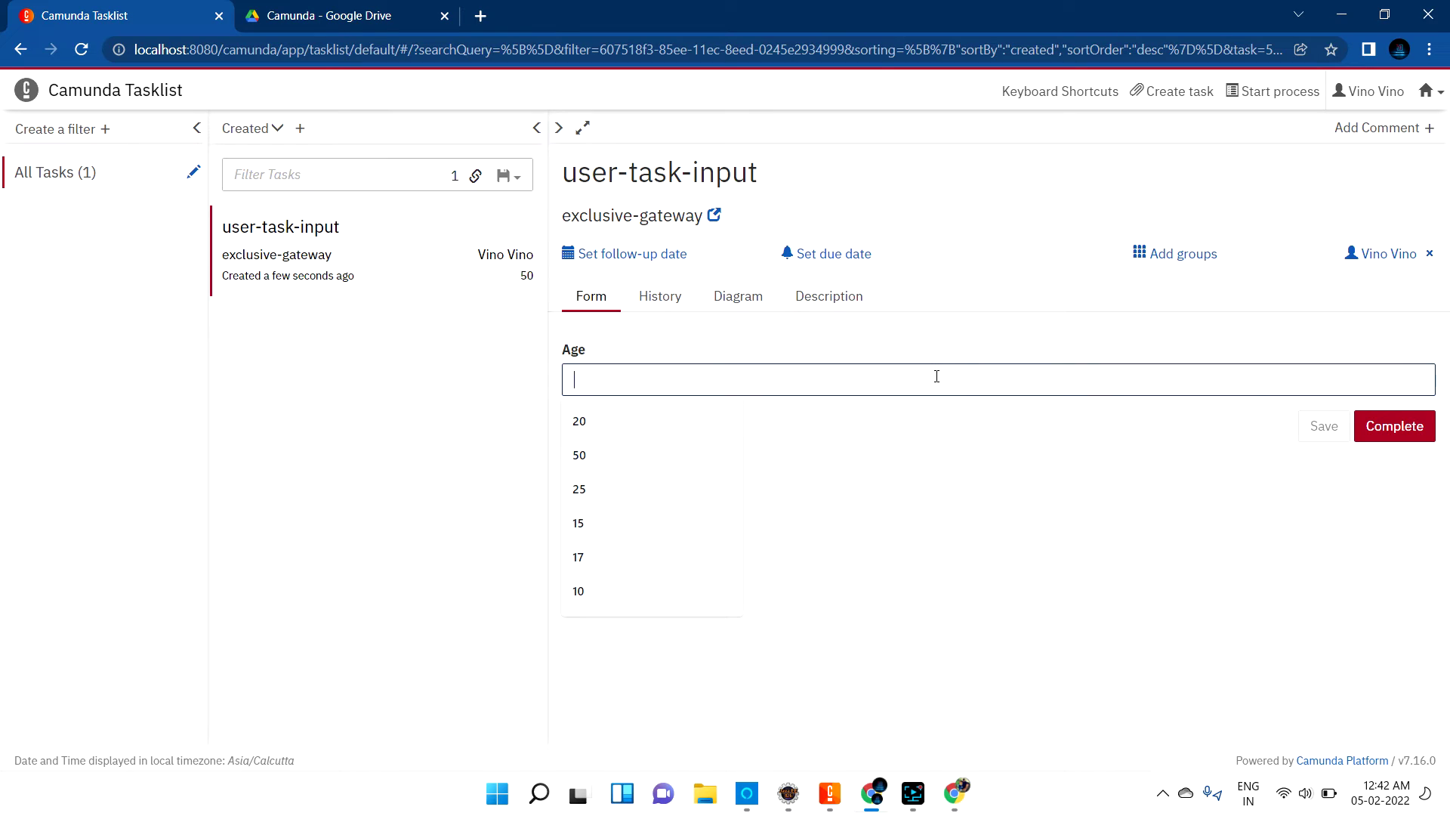
{"action": "type", "text": "60"}
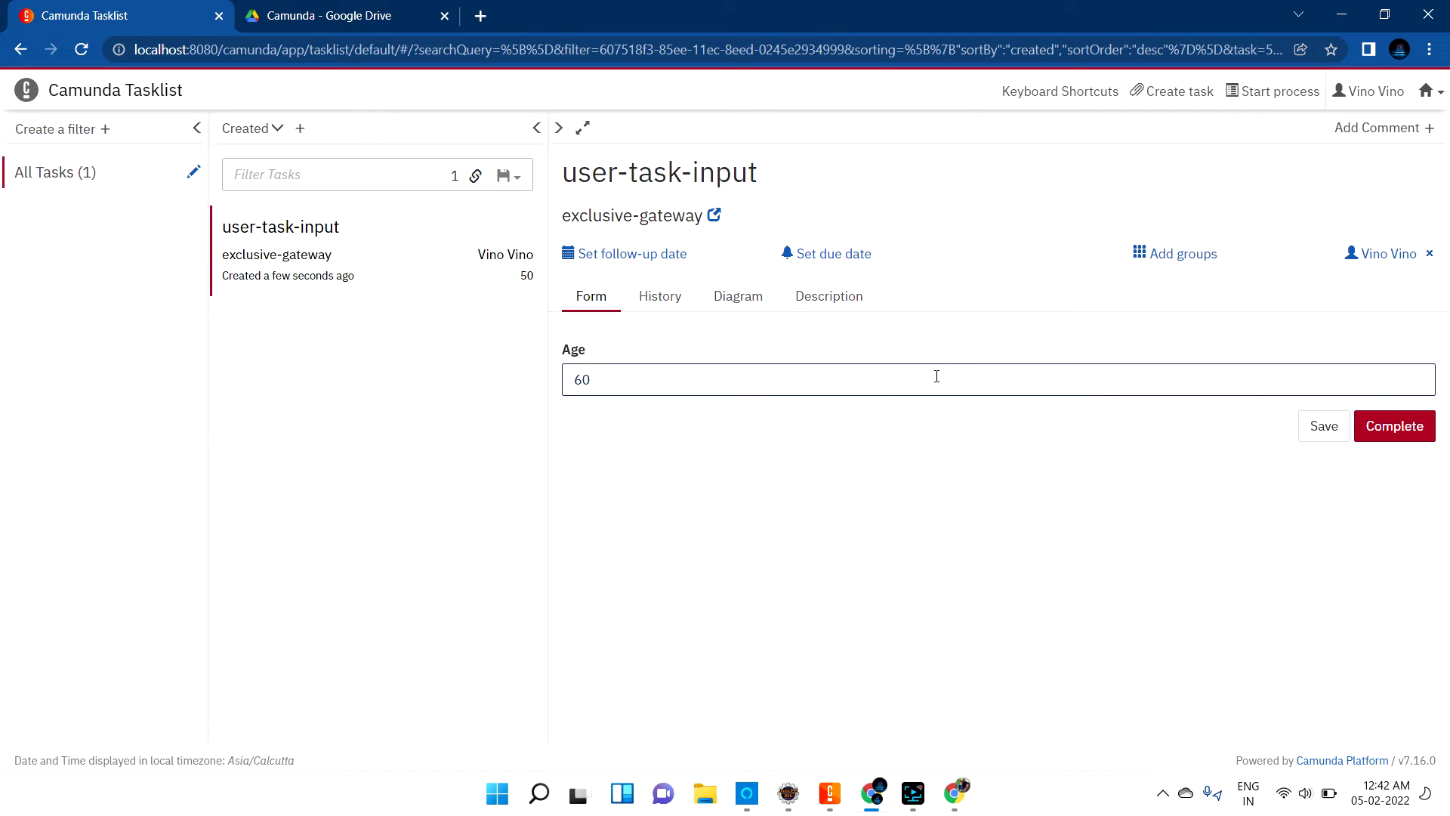
{"action": "left_click", "coordinate": [738, 296]}
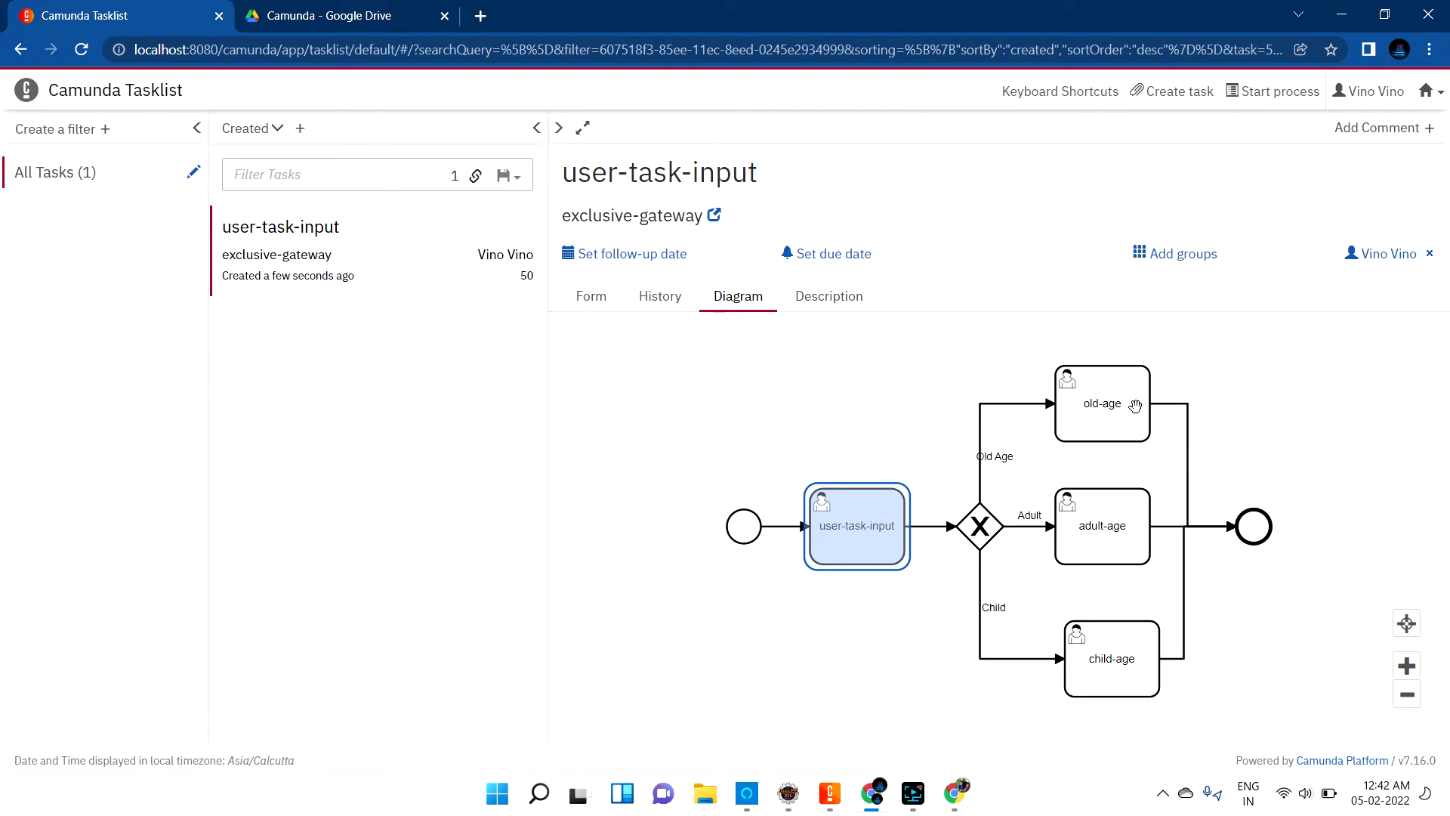
{"action": "left_click", "coordinate": [589, 299]}
{"action": "left_click", "coordinate": [654, 375]}
{"action": "type", "text": "60"}
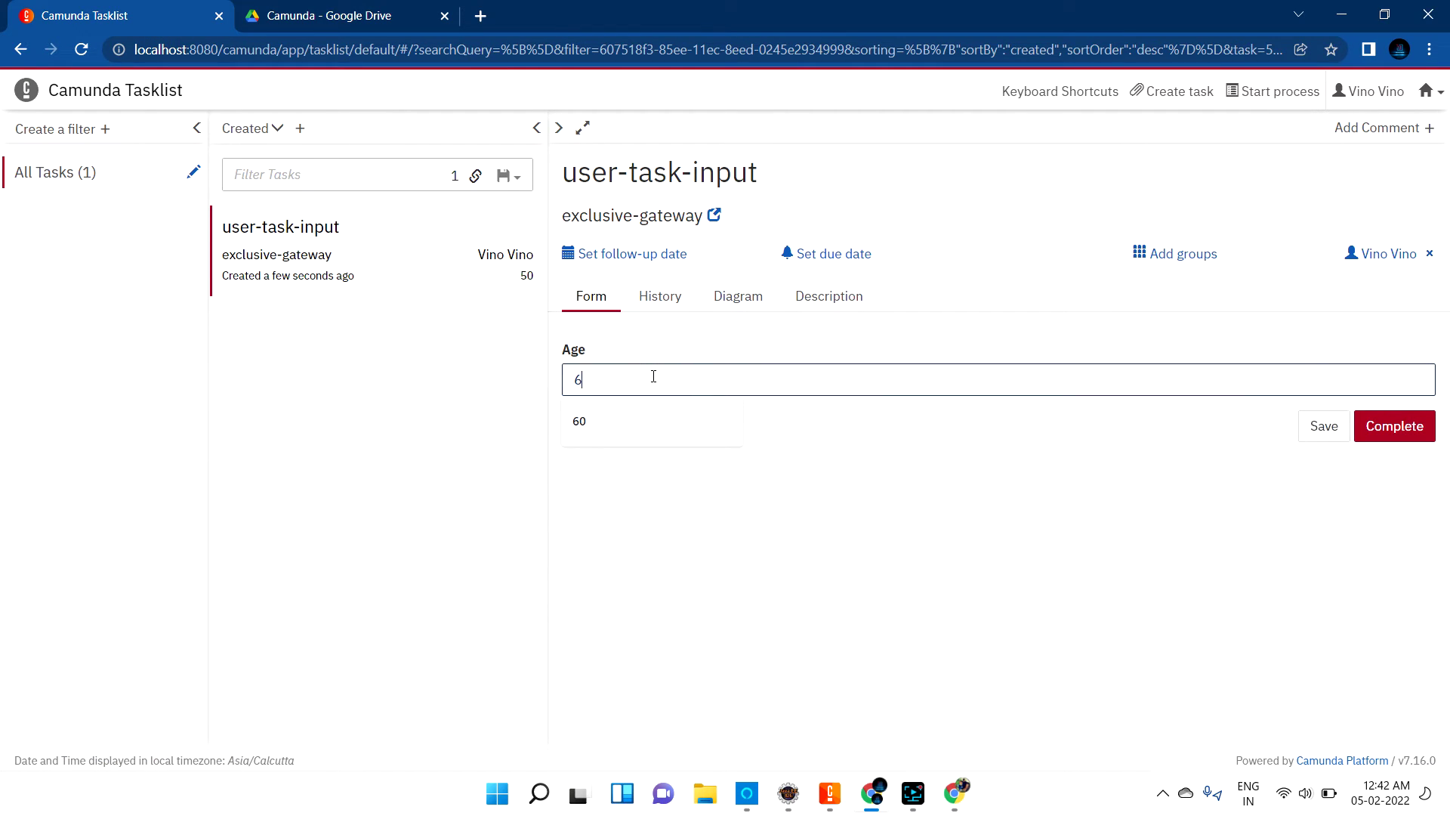
{"action": "left_click", "coordinate": [1396, 425]}
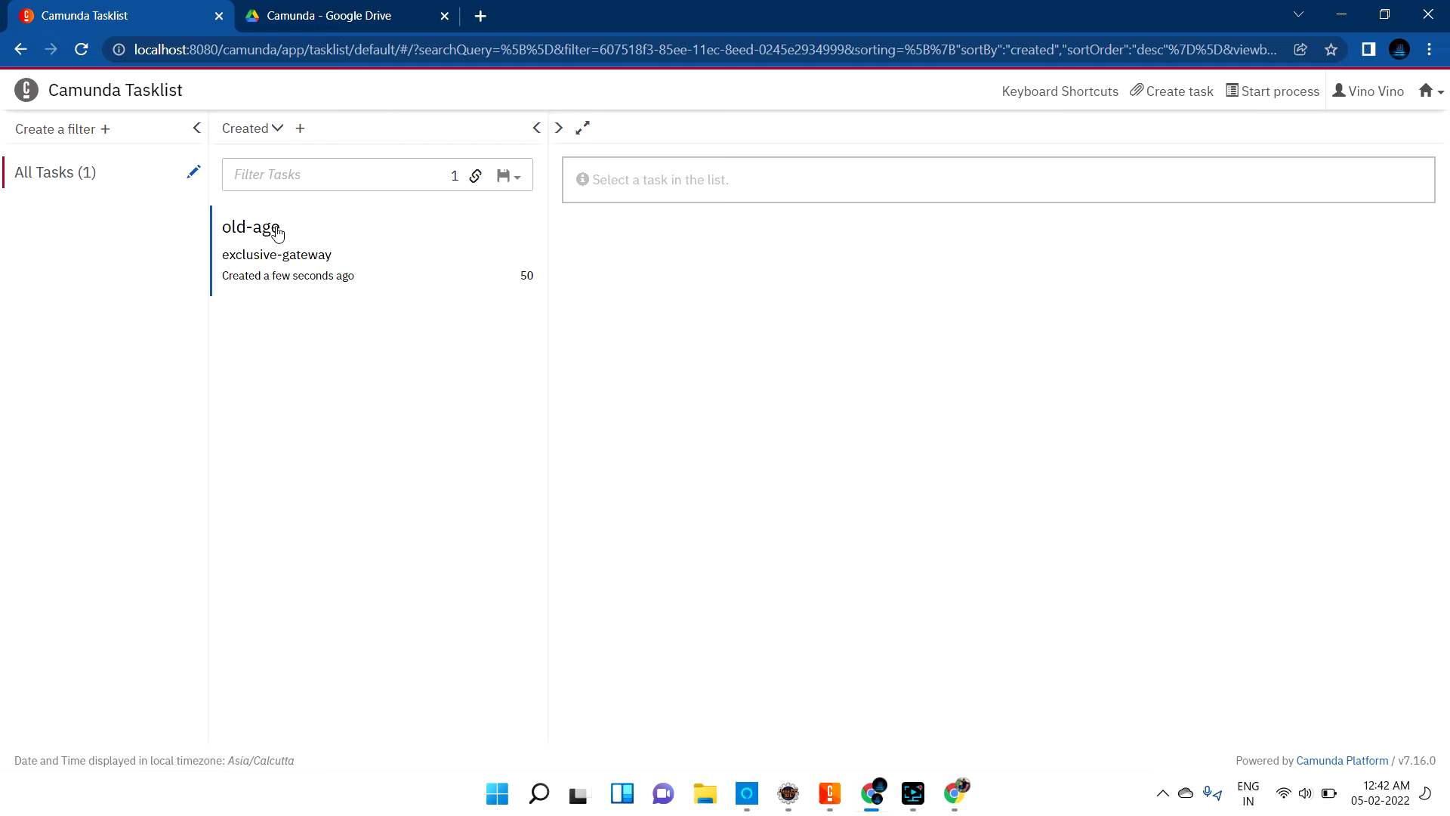
Check the old-age task's diagram path, then claim and complete it with age 60.
{"action": "left_click", "coordinate": [321, 257]}
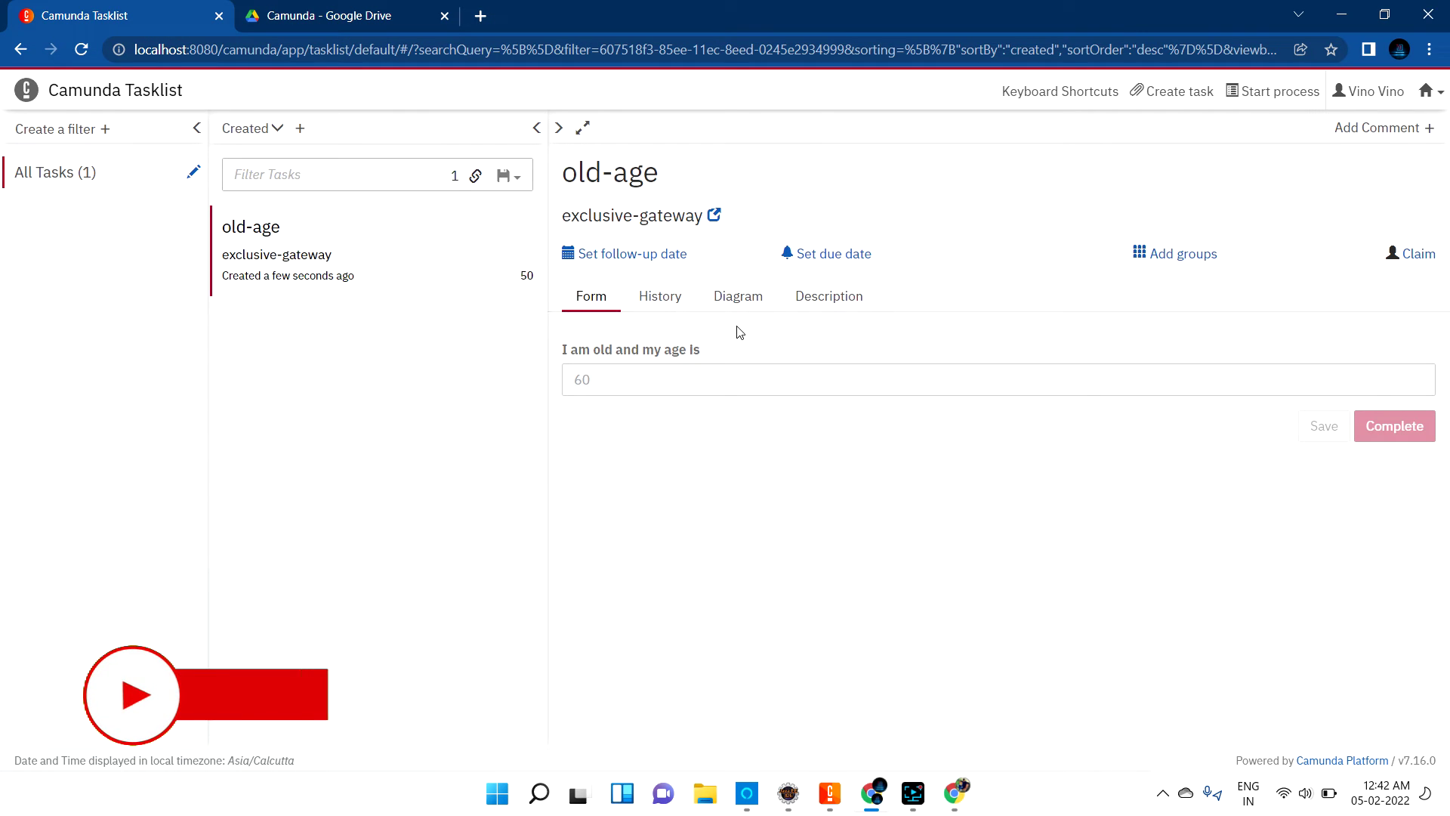
{"action": "left_click", "coordinate": [736, 300]}
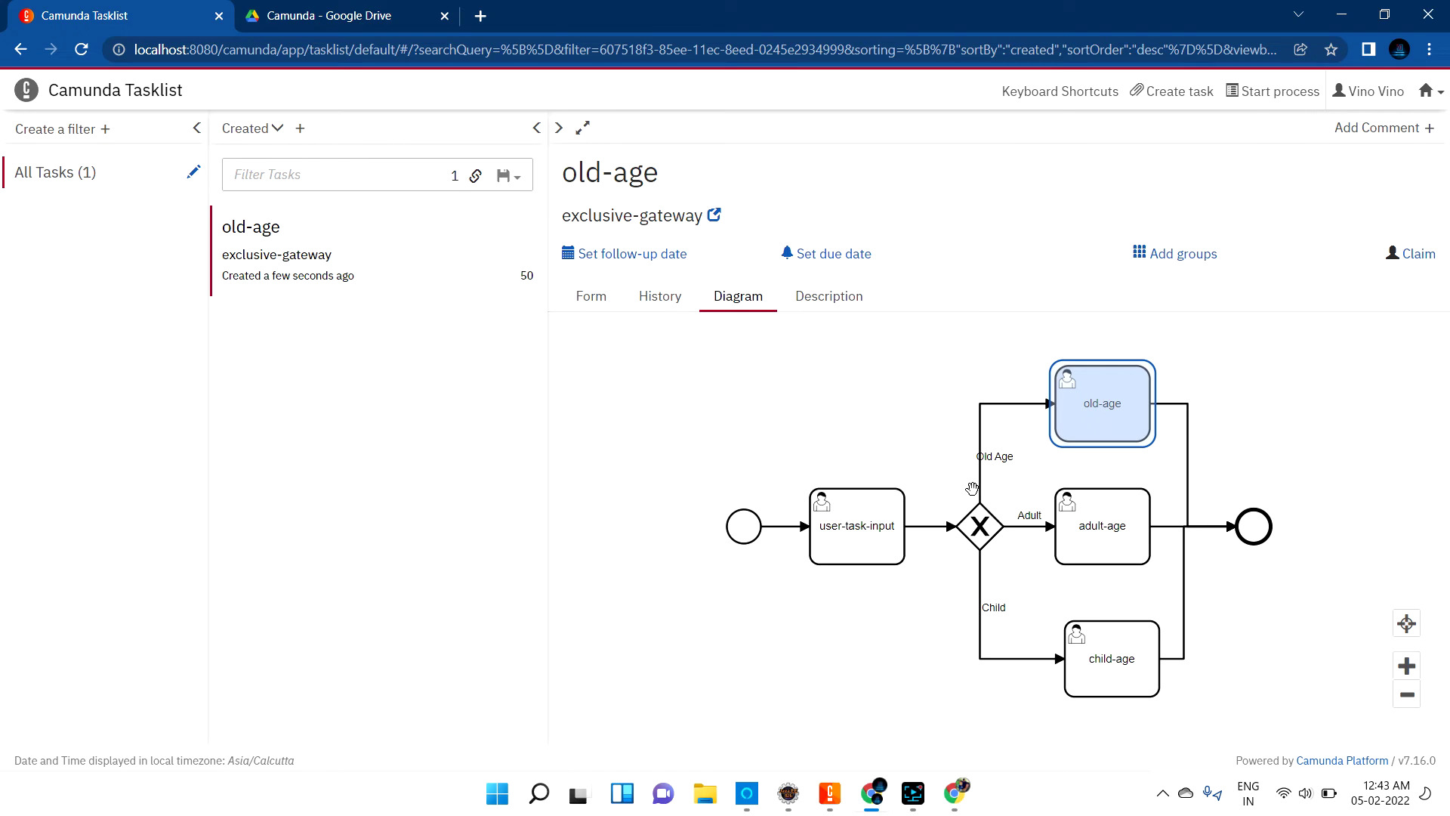
{"action": "left_click", "coordinate": [602, 299]}
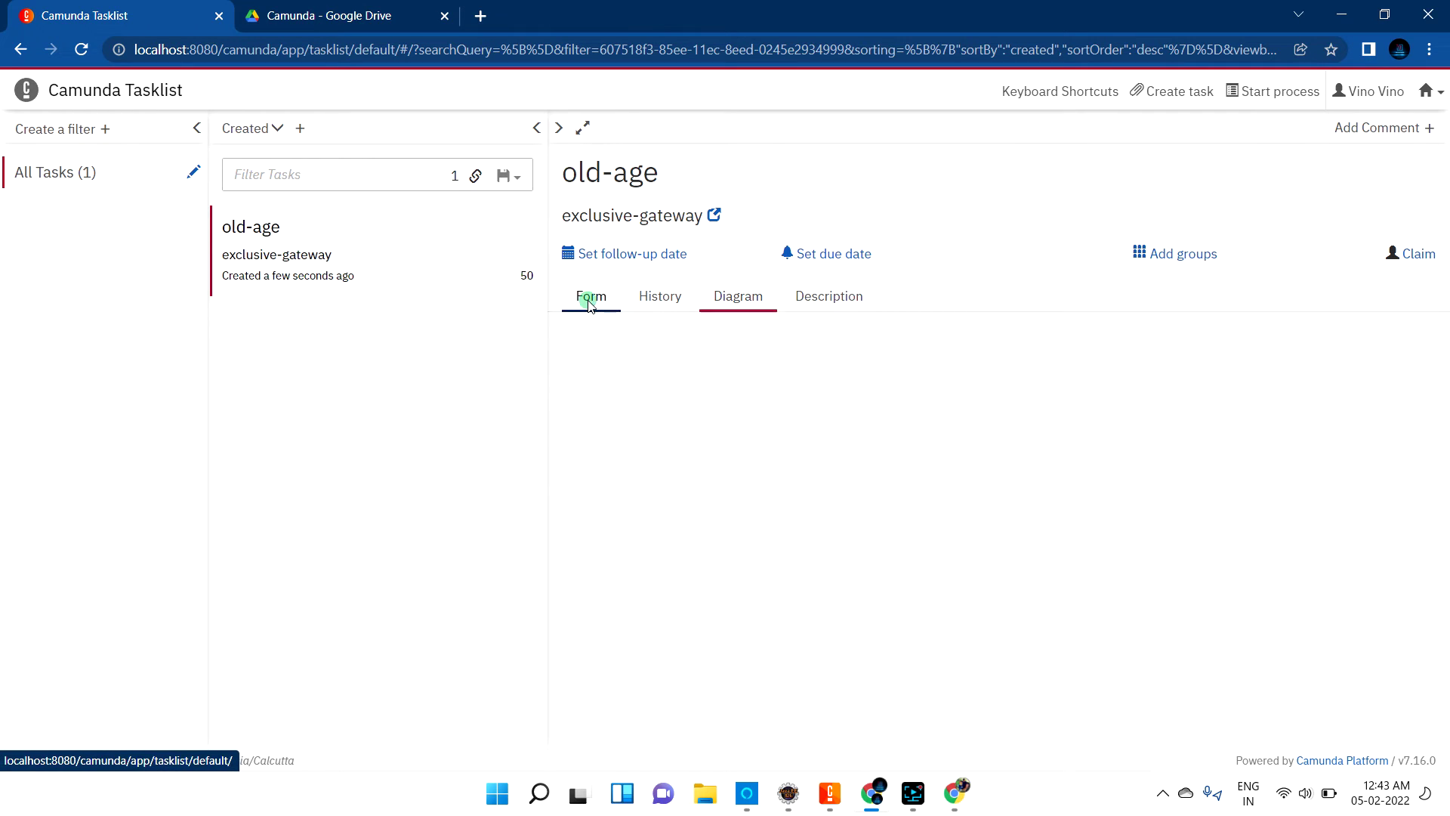
{"action": "left_click", "coordinate": [1410, 256]}
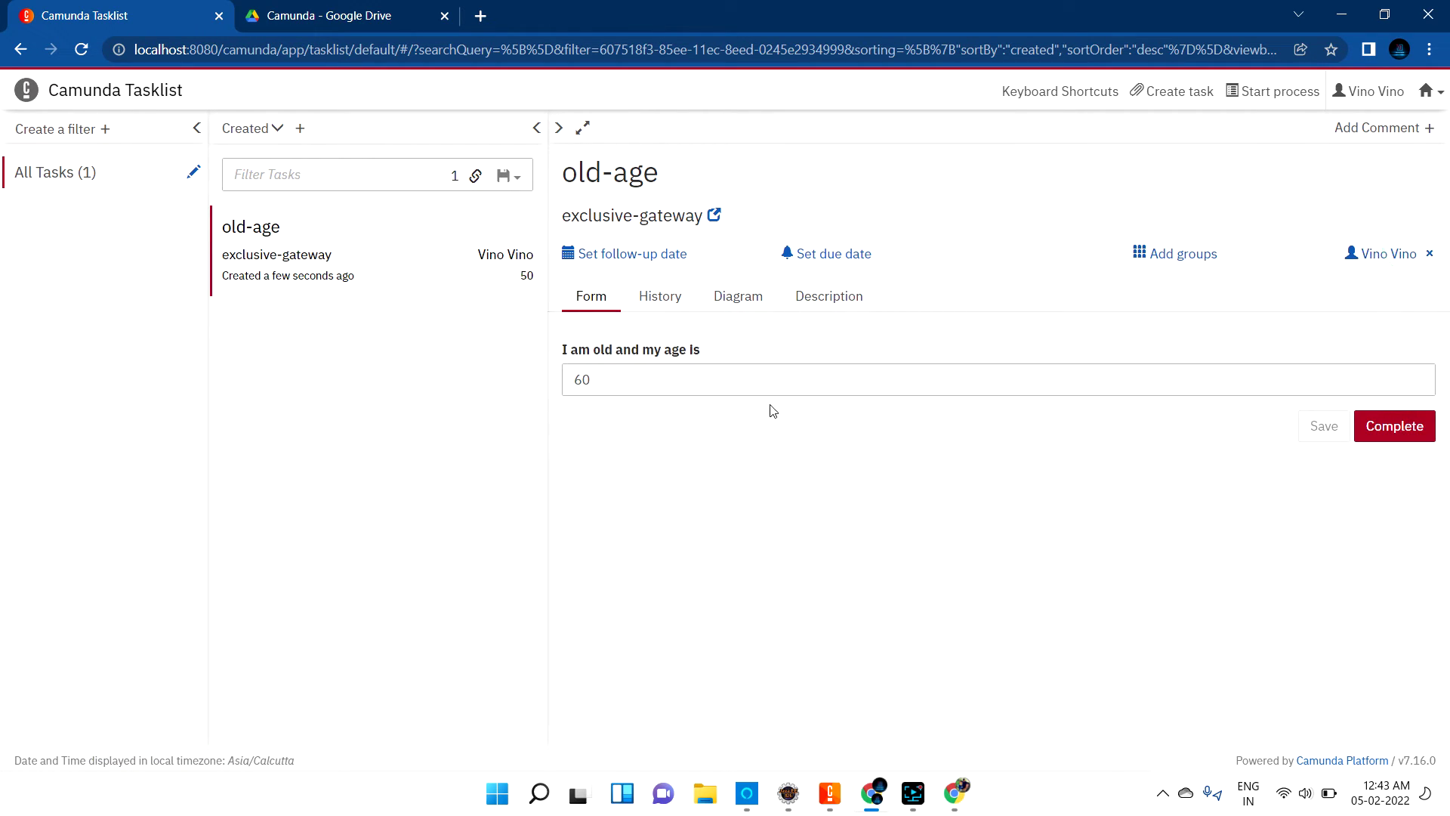
{"action": "left_click_drag", "start_coordinate": [560, 352], "coordinate": [729, 352]}
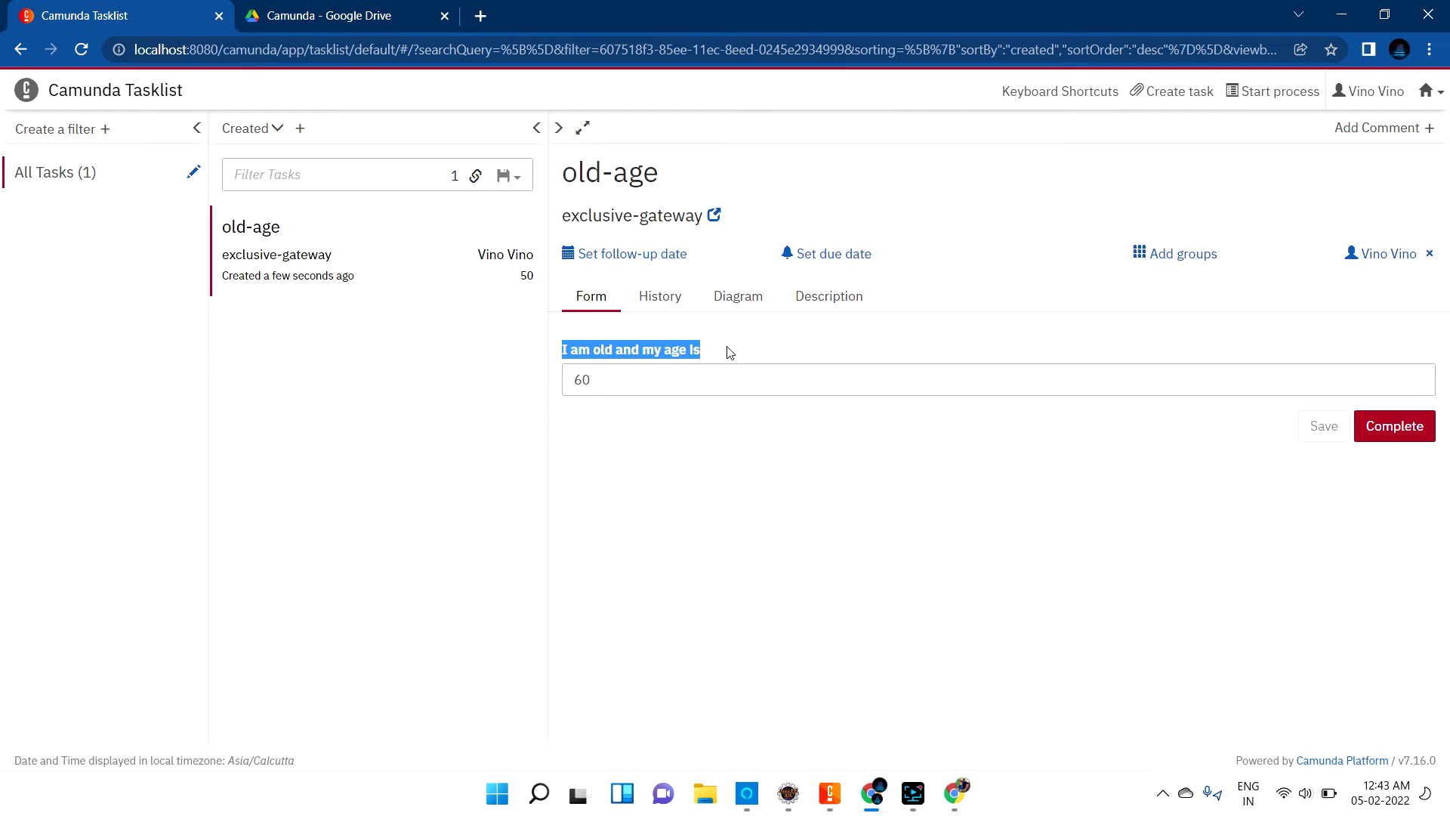
{"action": "left_click", "coordinate": [628, 377]}
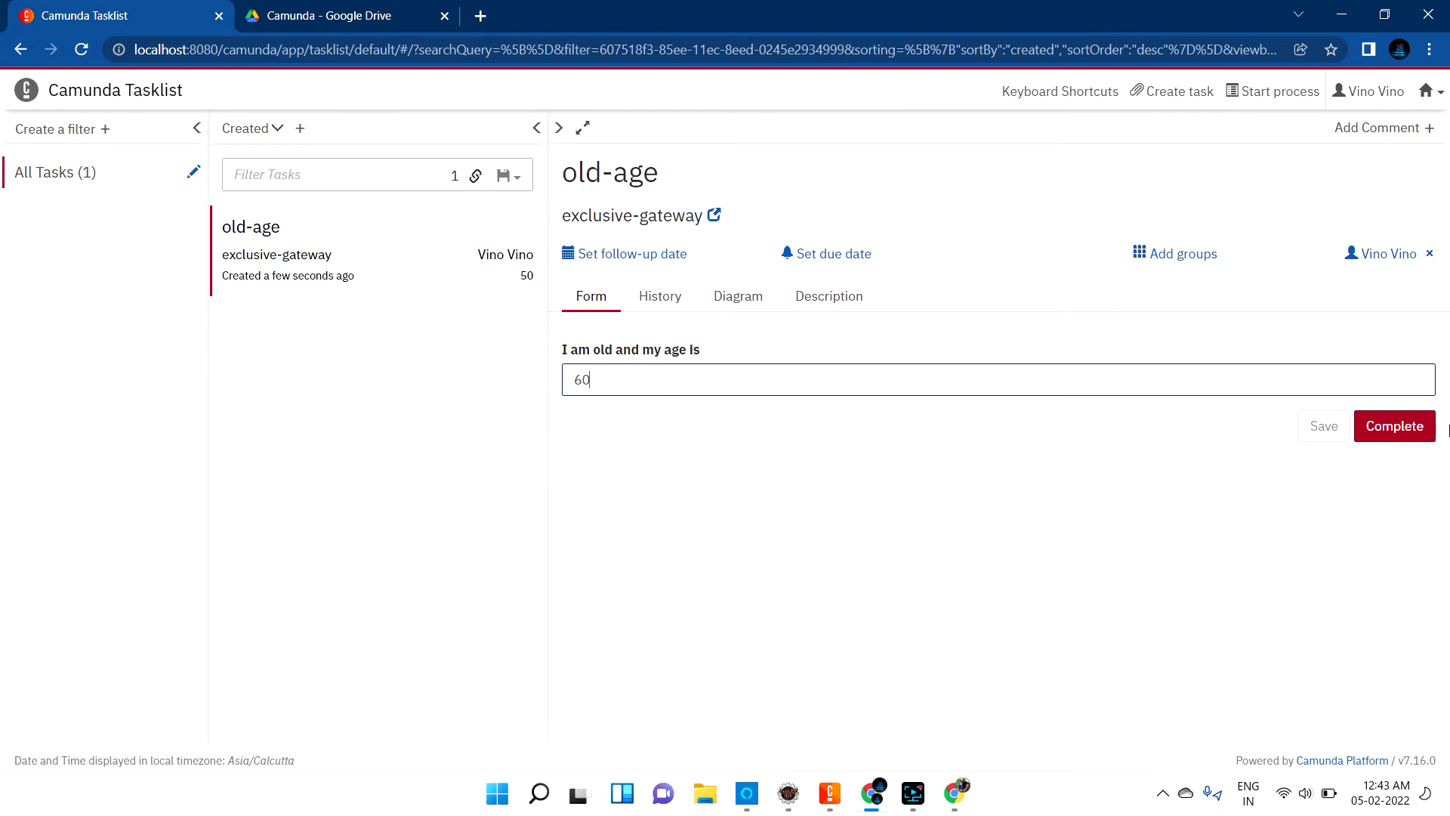
{"action": "left_click", "coordinate": [1388, 427]}
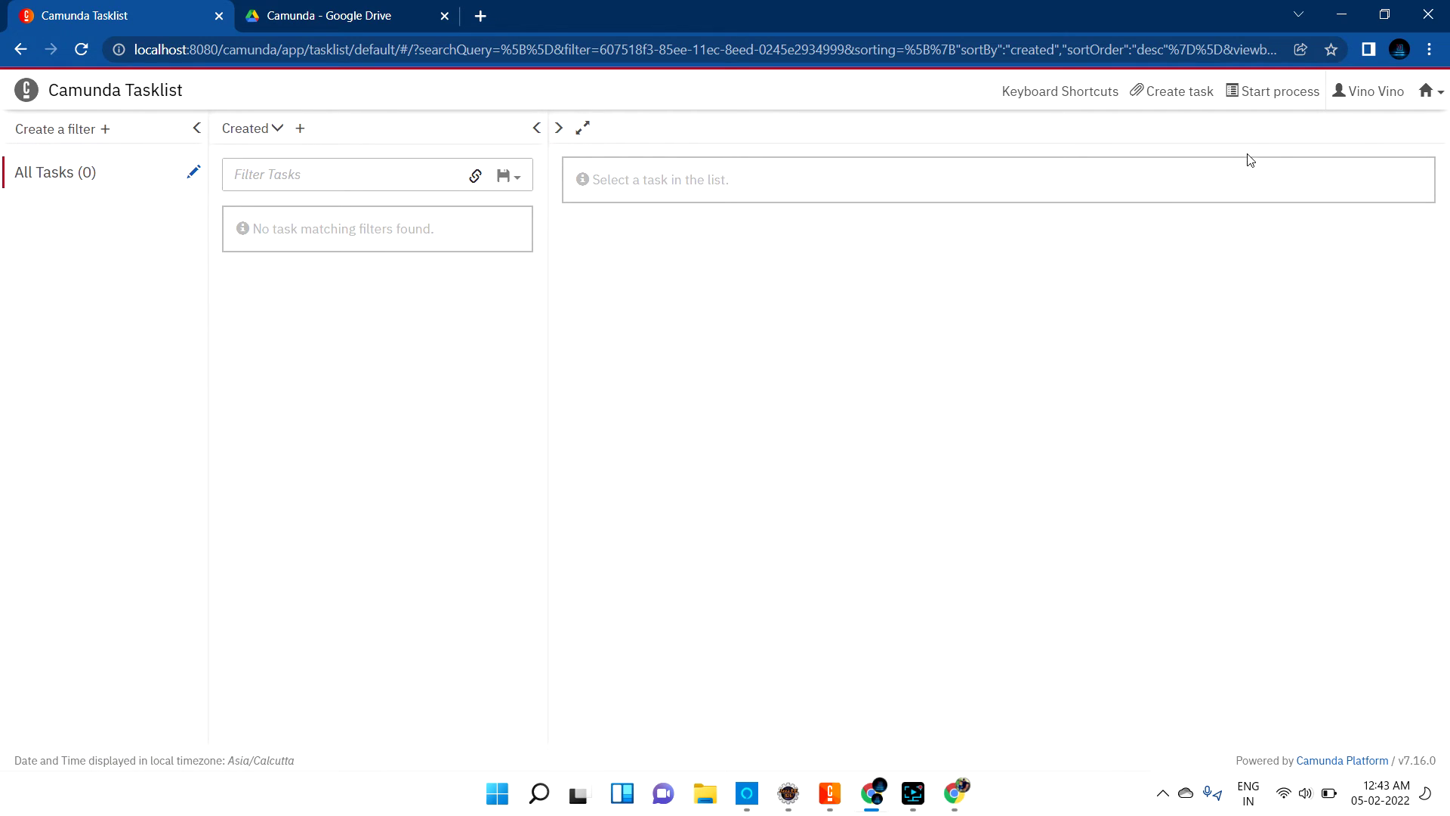
Start another exclusive-gateway process instance and refresh All Tasks.
{"action": "left_click", "coordinate": [1268, 94]}
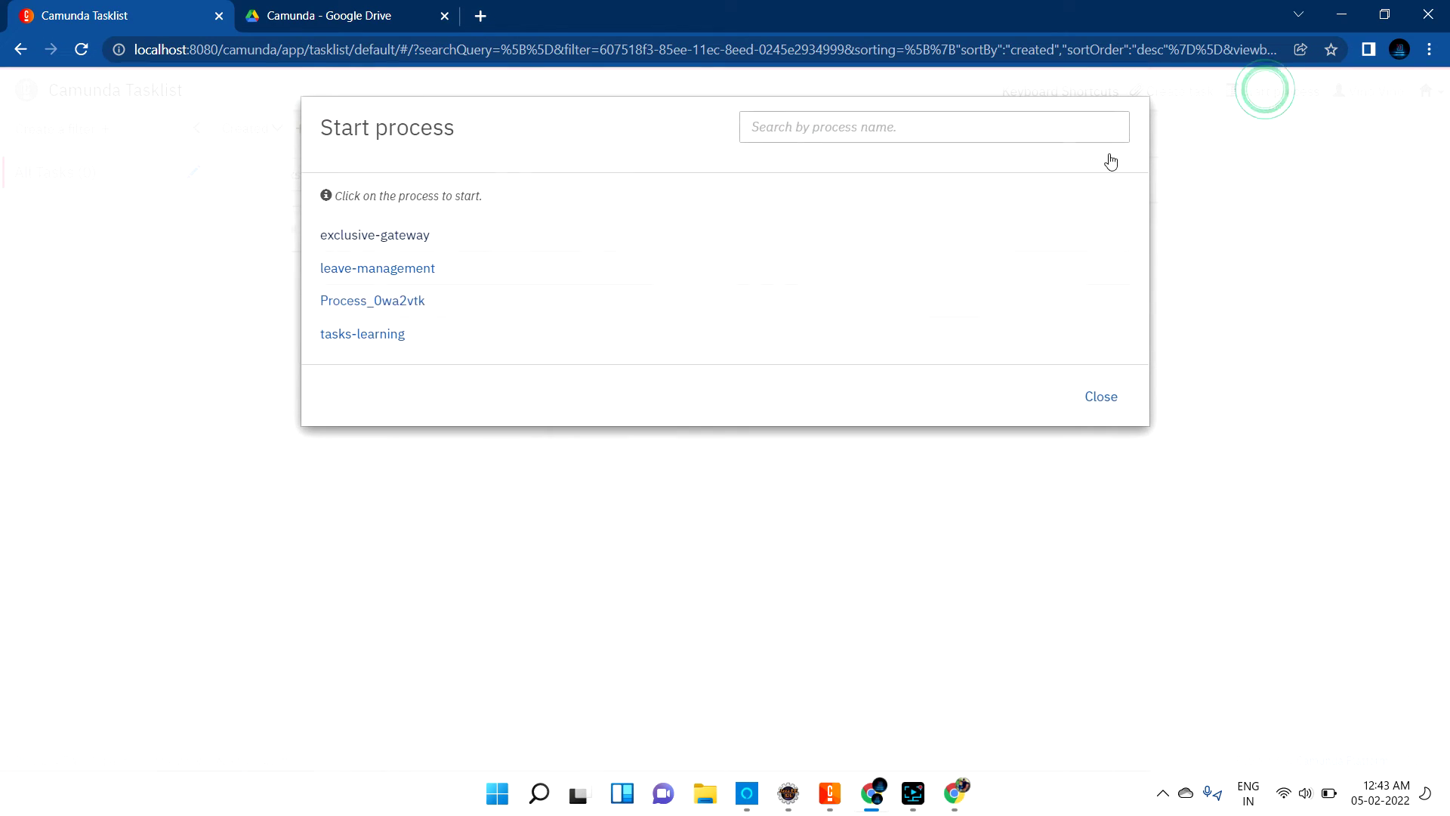
{"action": "left_click", "coordinate": [389, 235]}
{"action": "left_click", "coordinate": [1103, 343]}
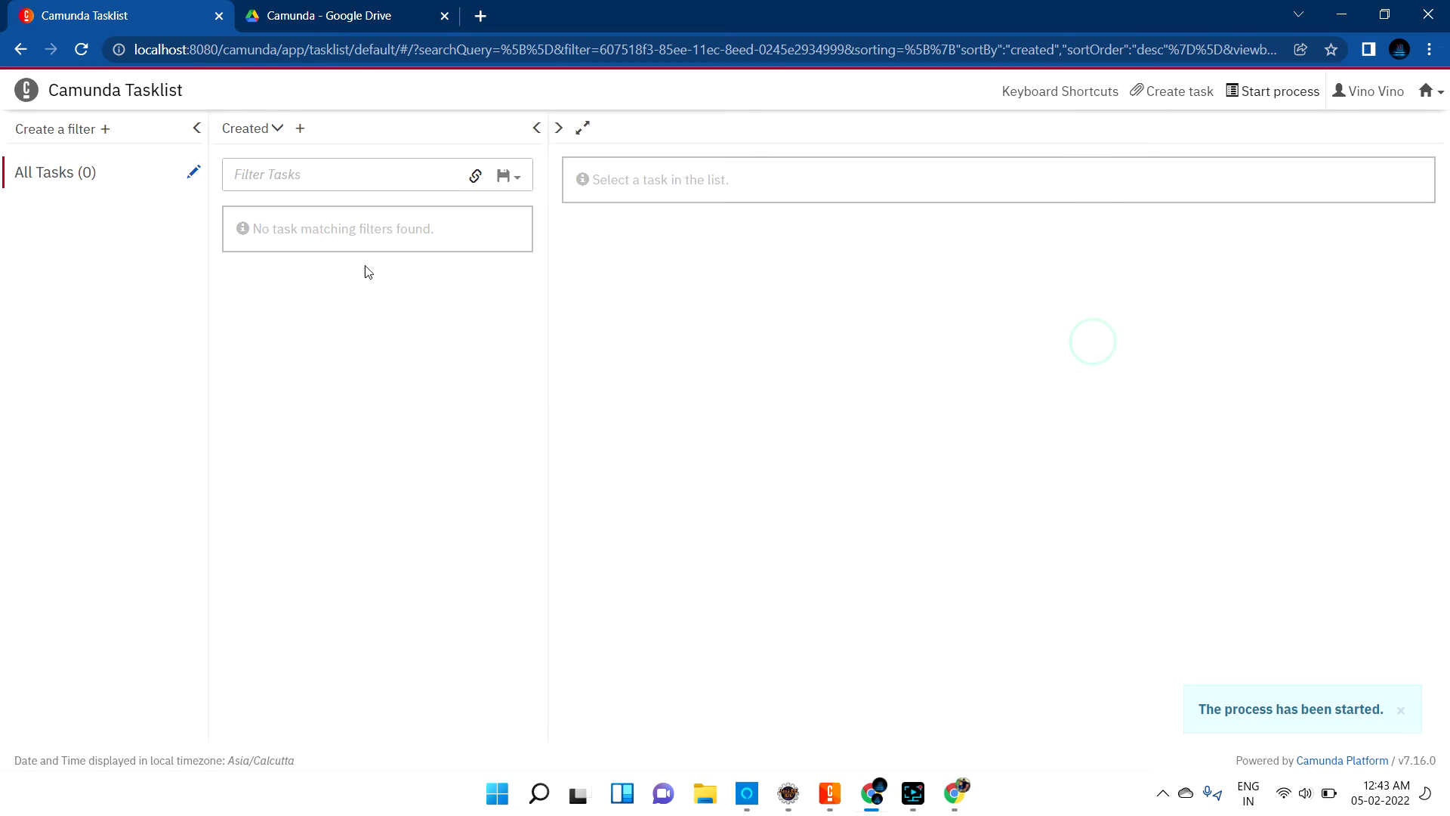
{"action": "left_click", "coordinate": [76, 175]}
Claim user-task-input, submit Age 10, and open the resulting child-age task.
{"action": "left_click", "coordinate": [352, 268]}
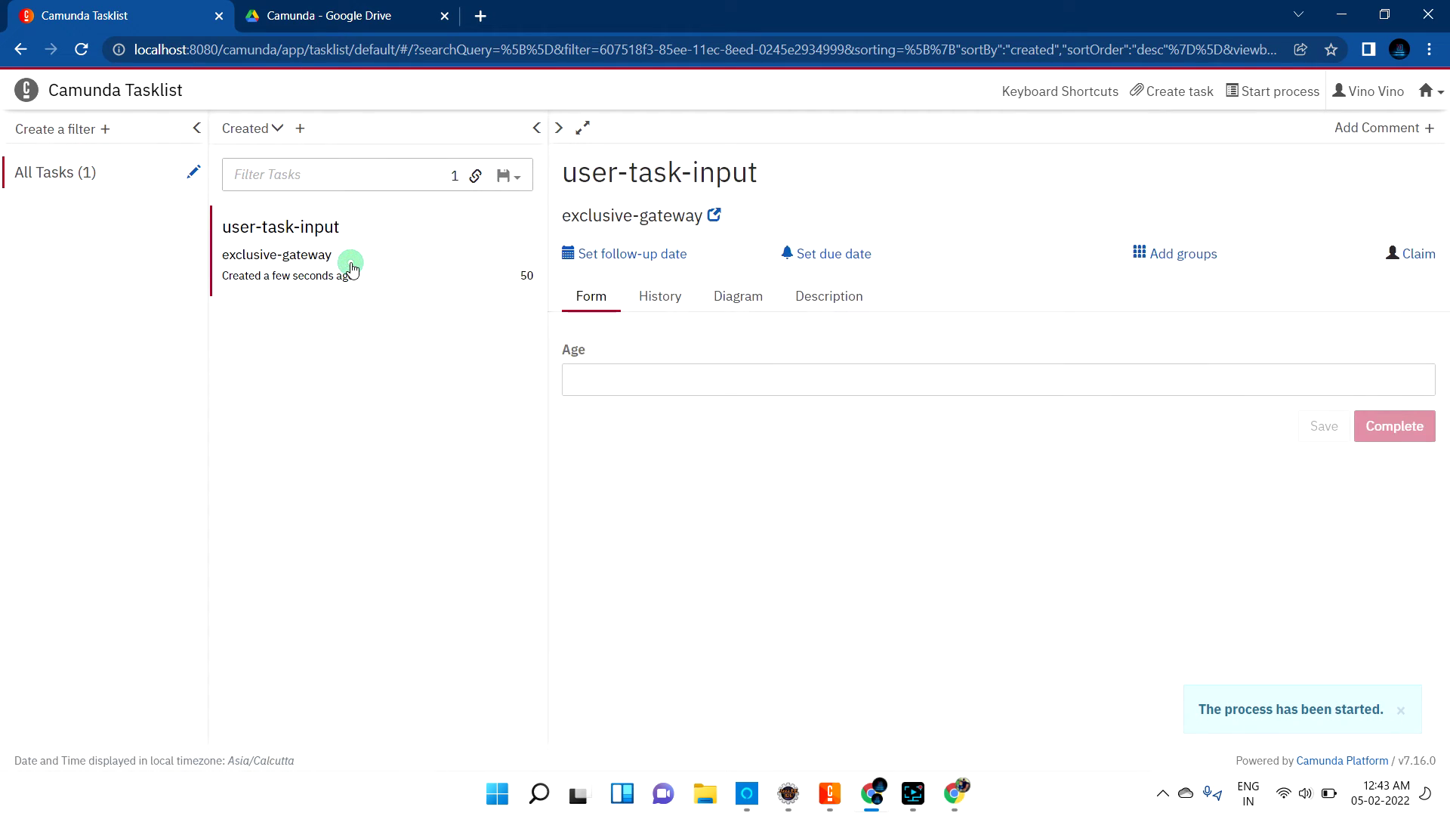
{"action": "left_click", "coordinate": [1410, 253]}
{"action": "left_click", "coordinate": [687, 378]}
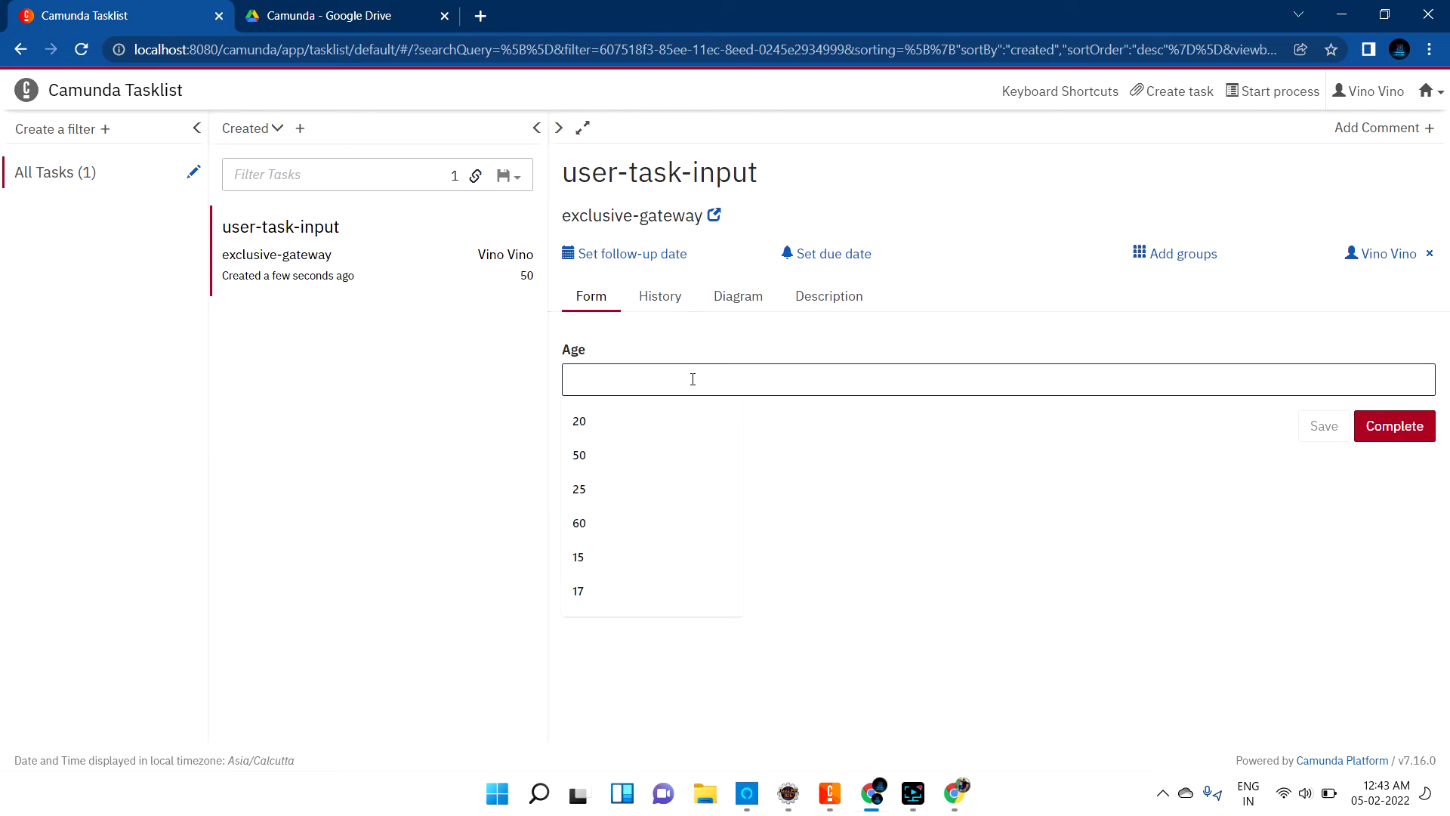
{"action": "type", "text": "10"}
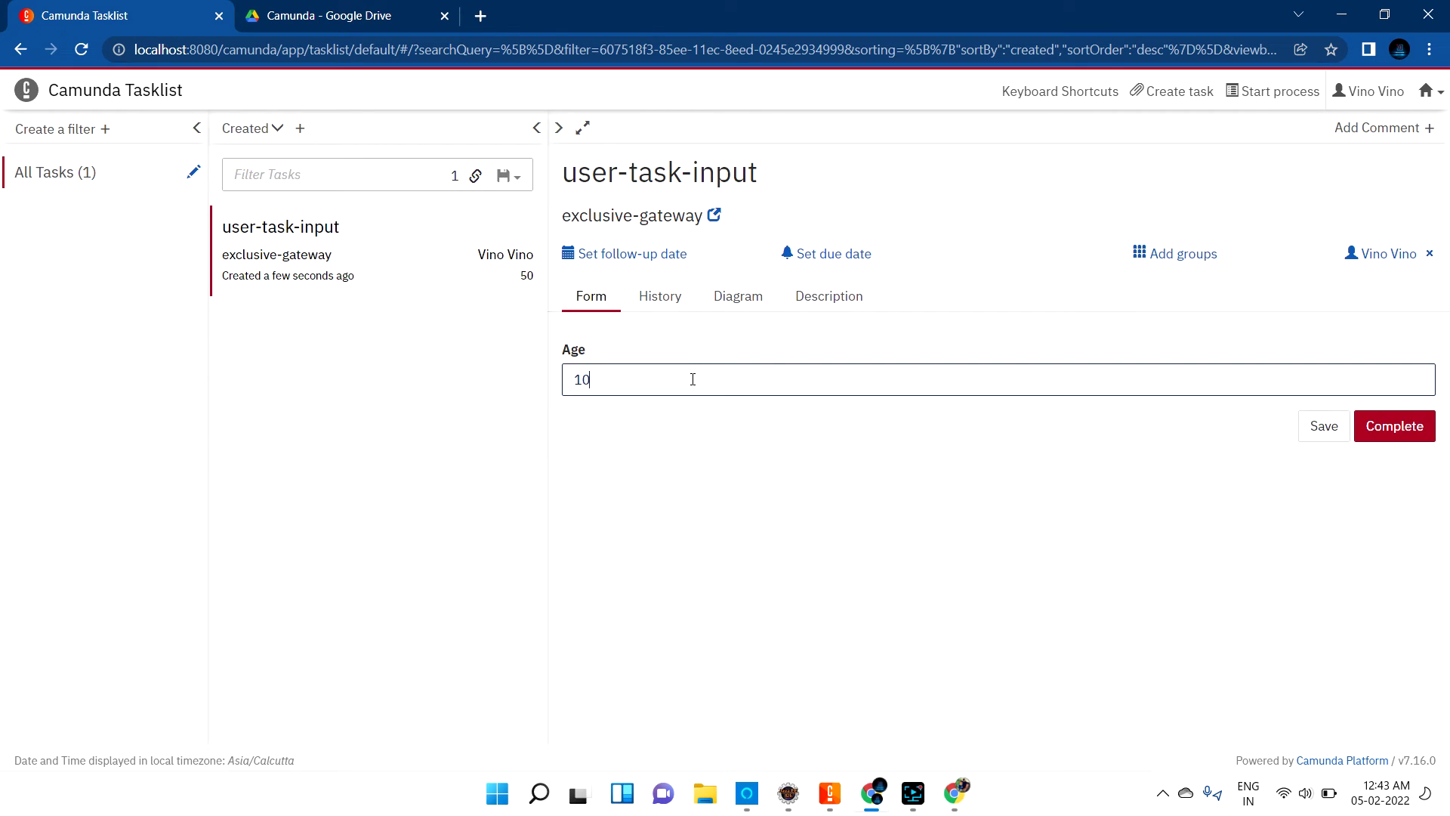
{"action": "left_click", "coordinate": [738, 296]}
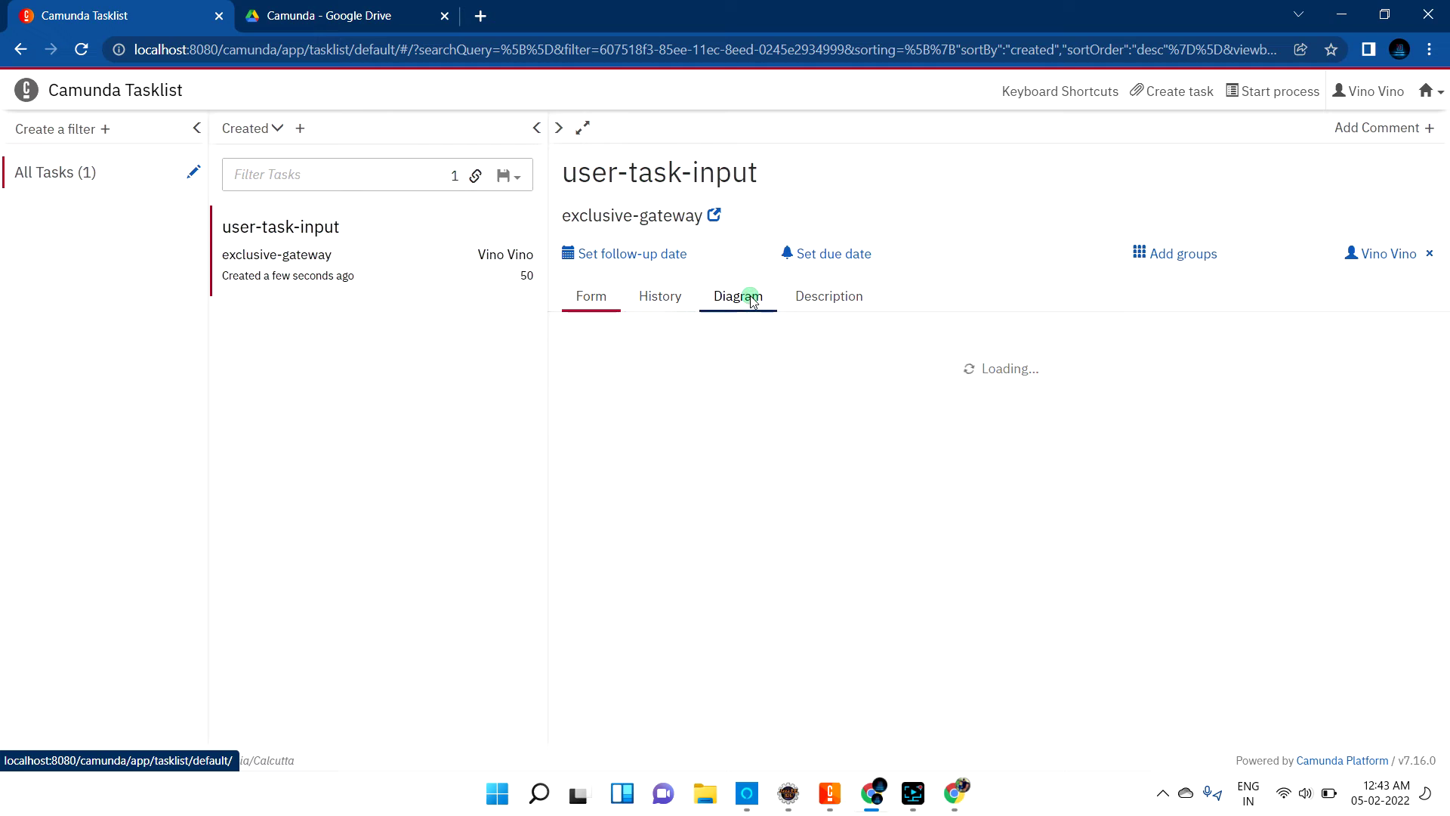
{"action": "left_click", "coordinate": [591, 296]}
{"action": "left_click", "coordinate": [634, 373]}
{"action": "type", "text": "10"}
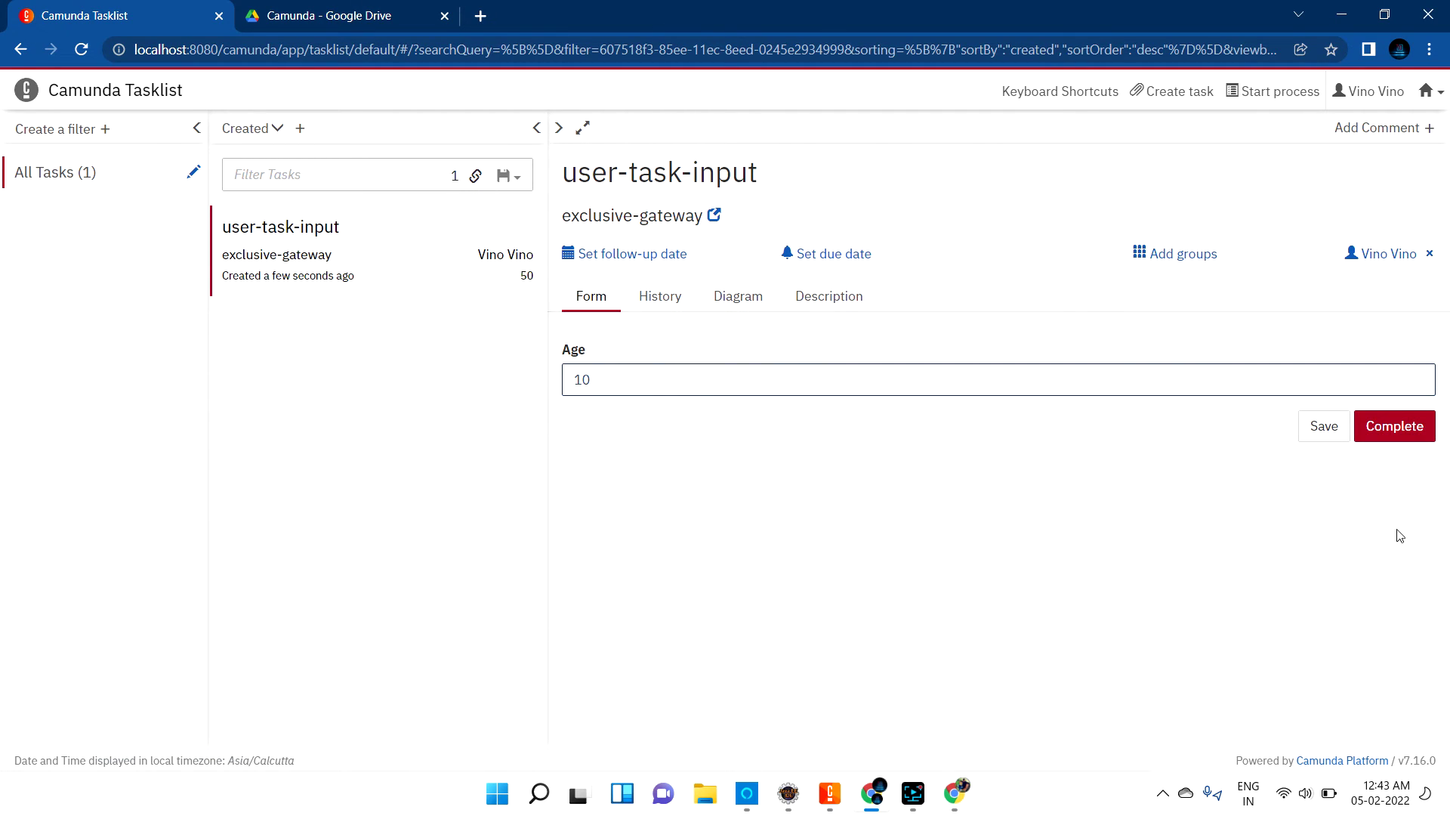
{"action": "left_click", "coordinate": [1396, 427]}
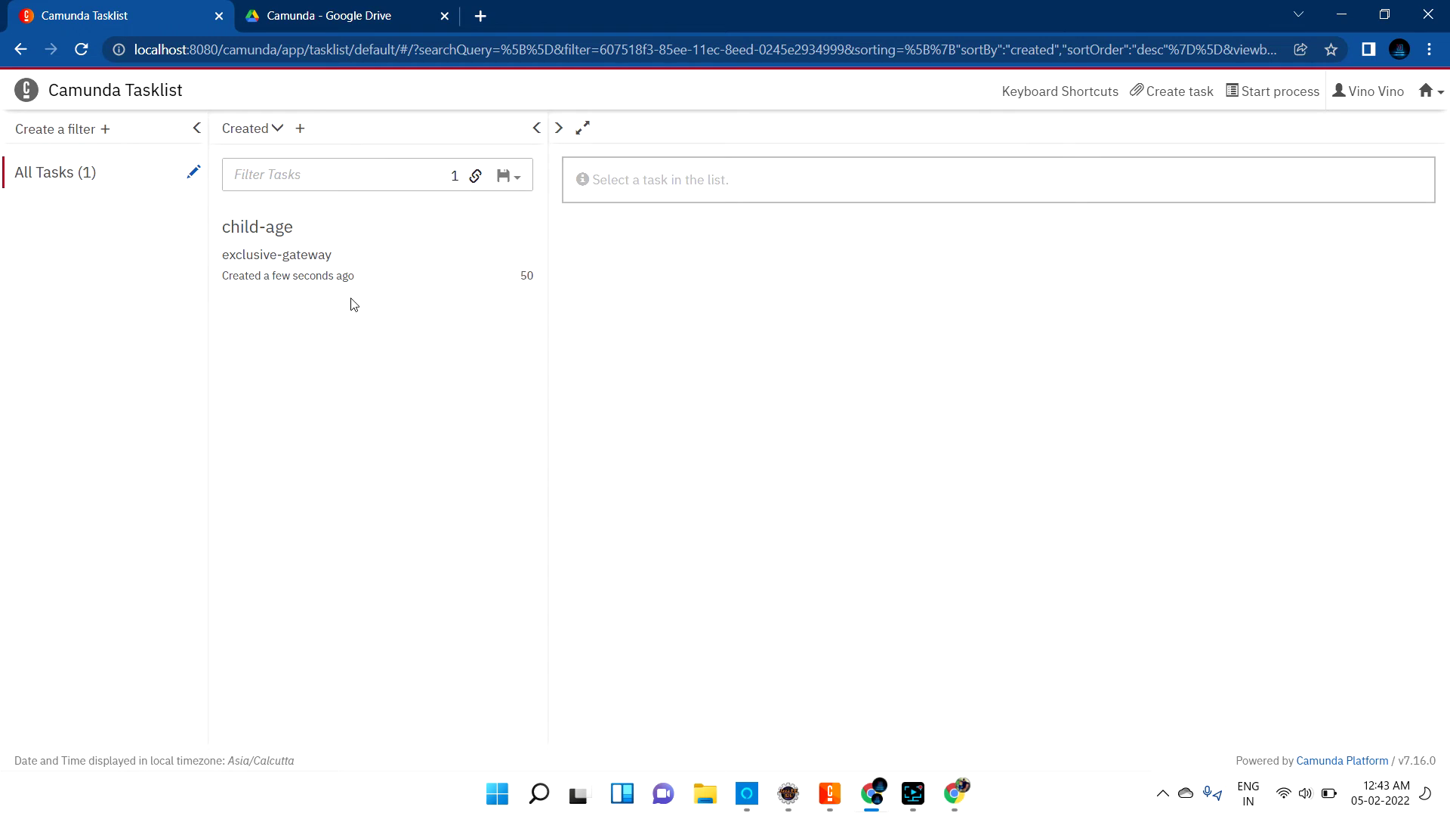
{"action": "left_click", "coordinate": [306, 243]}
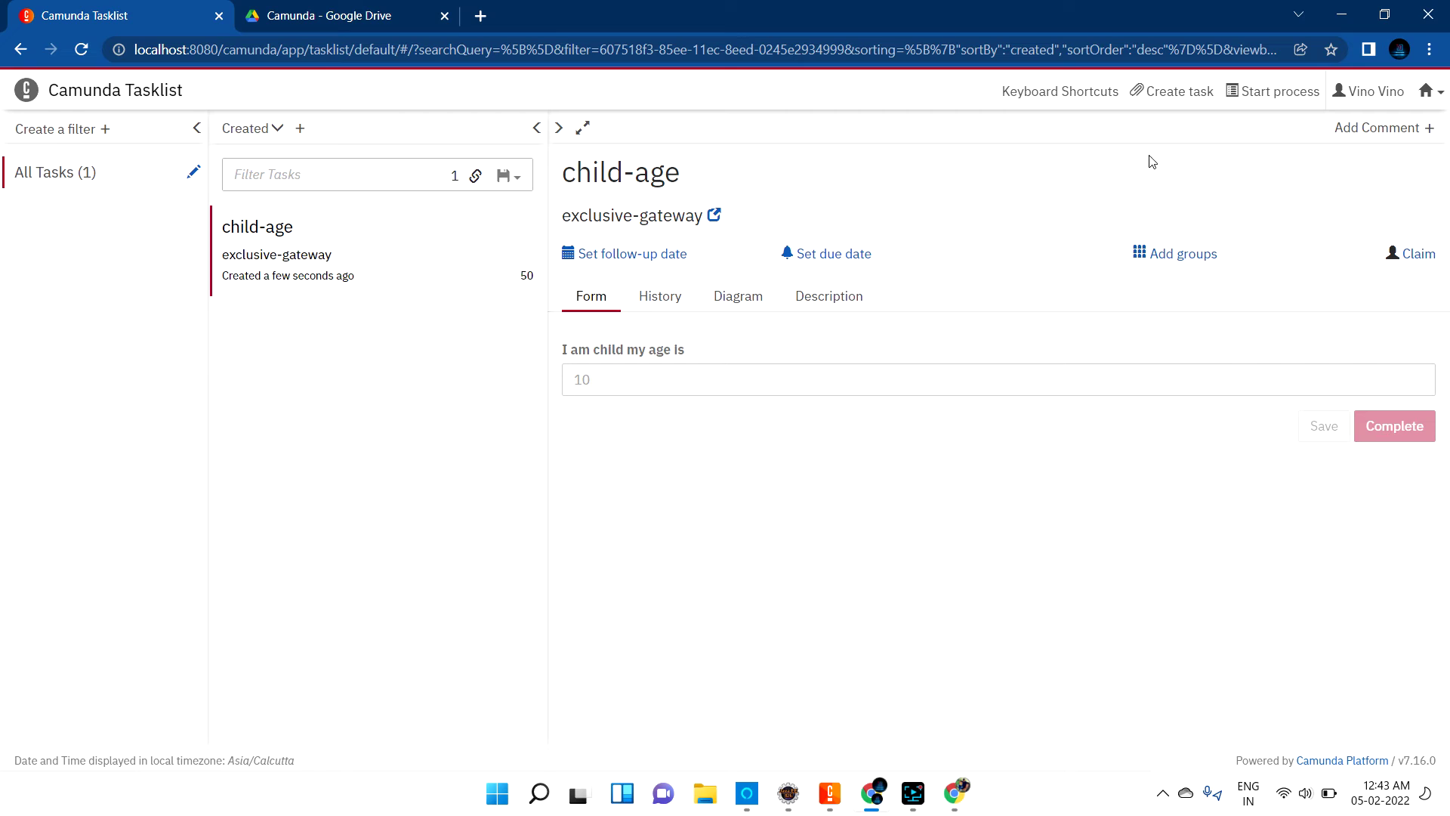
{"action": "left_click", "coordinate": [1277, 90]}
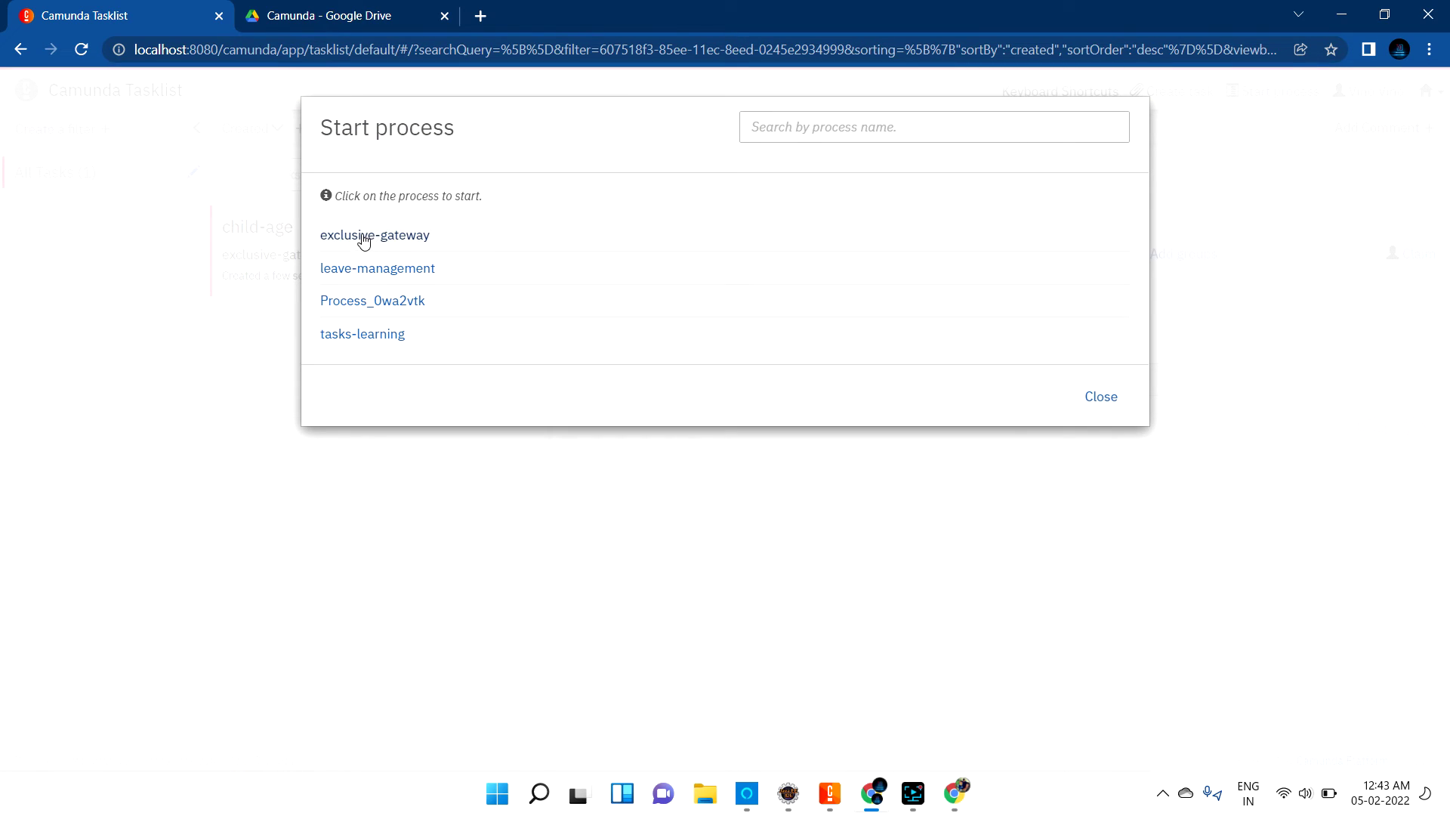
Start a third exclusive-gateway process instance and refresh All Tasks.
{"action": "left_click", "coordinate": [363, 238]}
{"action": "left_click", "coordinate": [661, 224]}
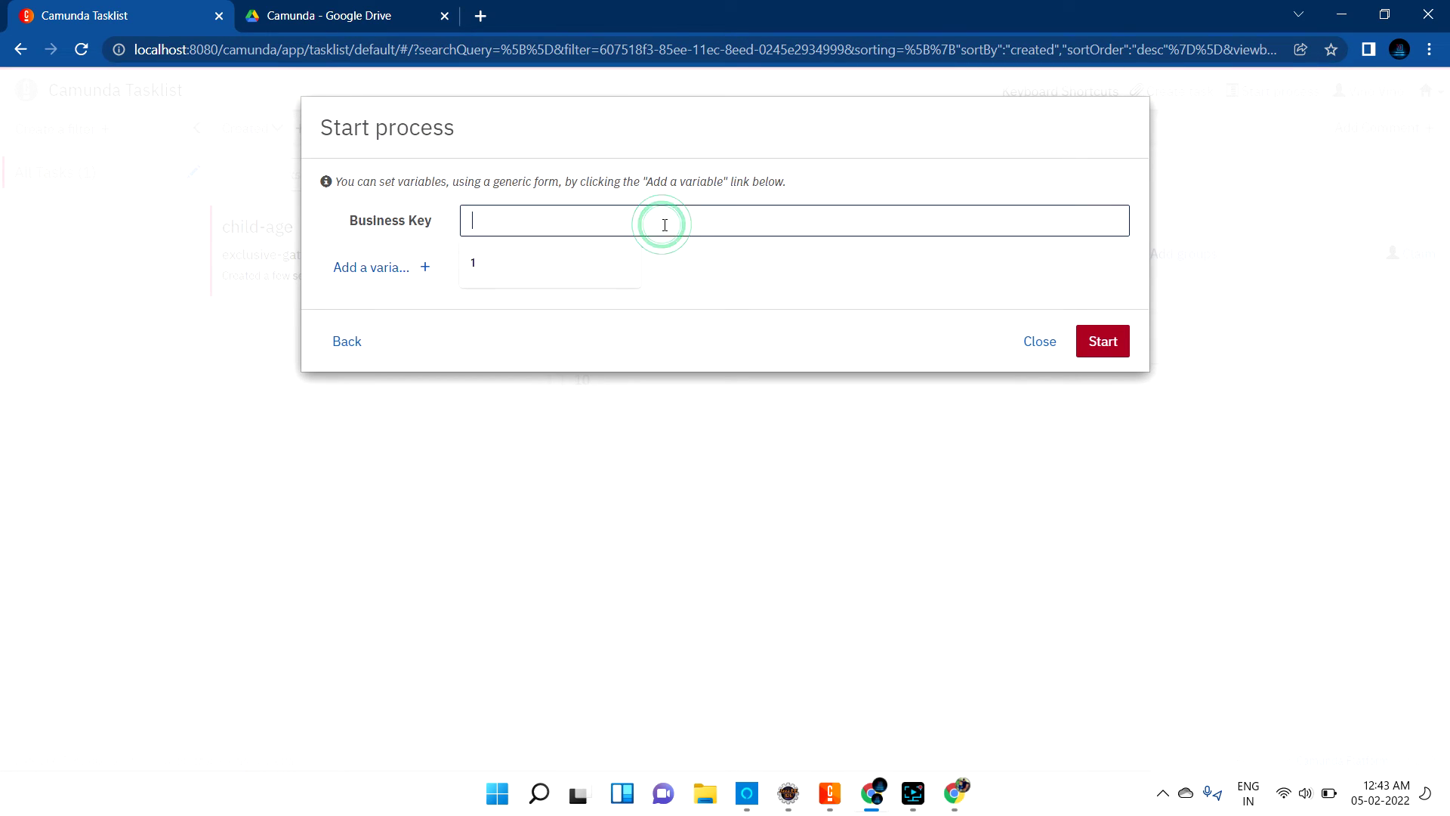
{"action": "left_click", "coordinate": [1090, 340]}
{"action": "left_click", "coordinate": [27, 179]}
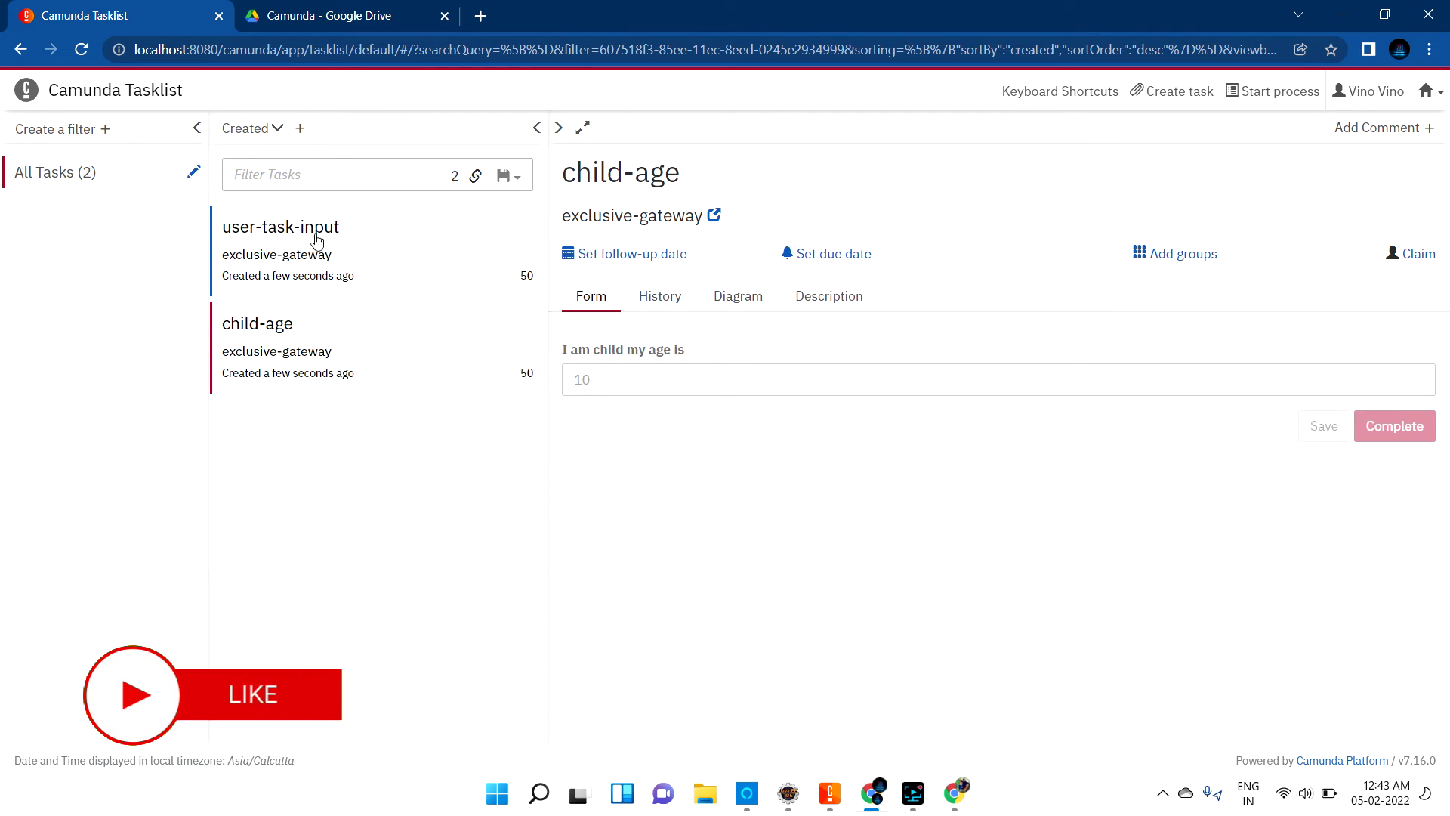
Claim user-task-input, enter Age 20, and complete it.
{"action": "left_click", "coordinate": [316, 240]}
{"action": "left_click", "coordinate": [1419, 253]}
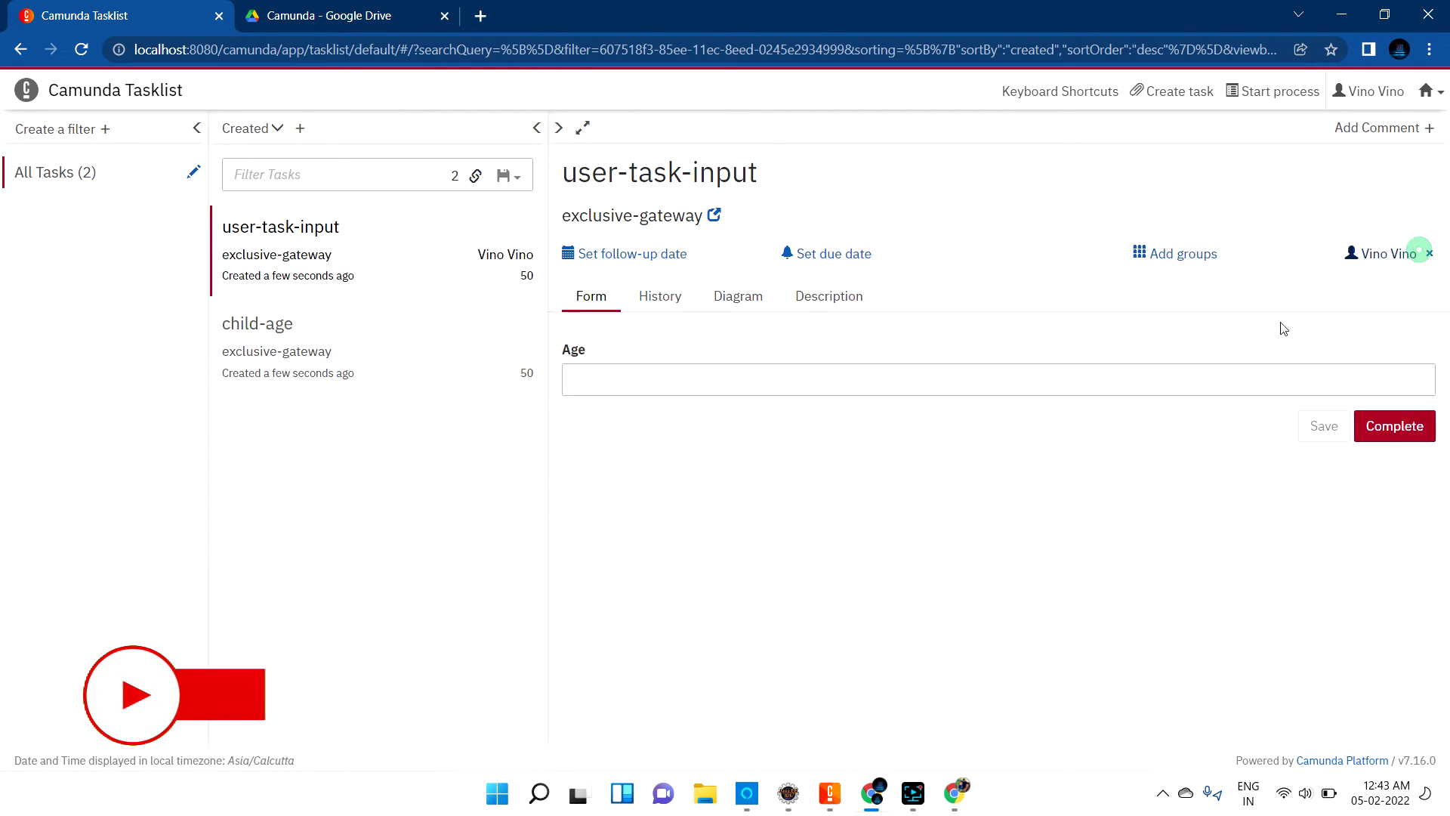
{"action": "left_click", "coordinate": [1049, 379]}
{"action": "type", "text": "20"}
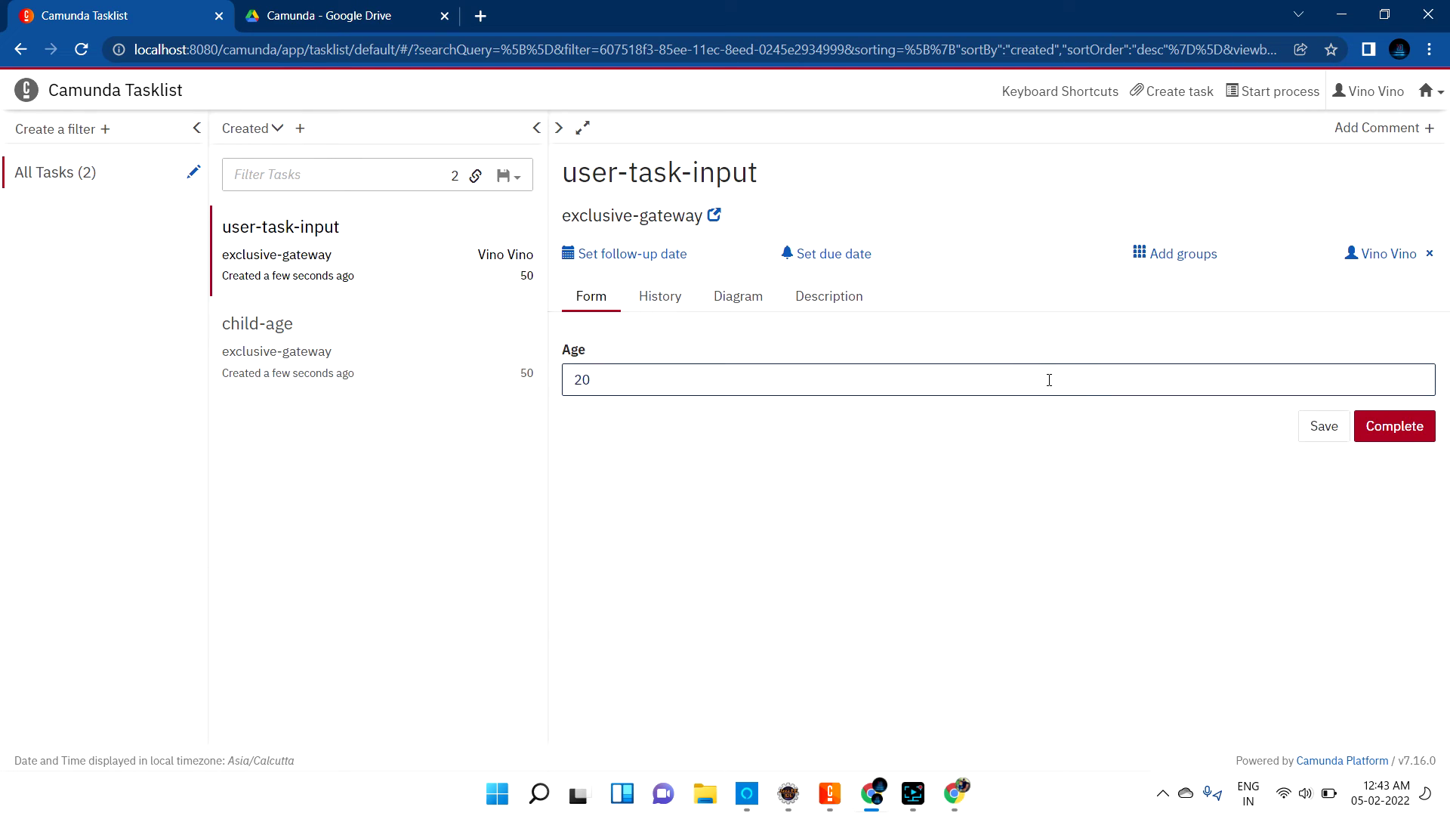
{"action": "left_click", "coordinate": [1395, 425]}
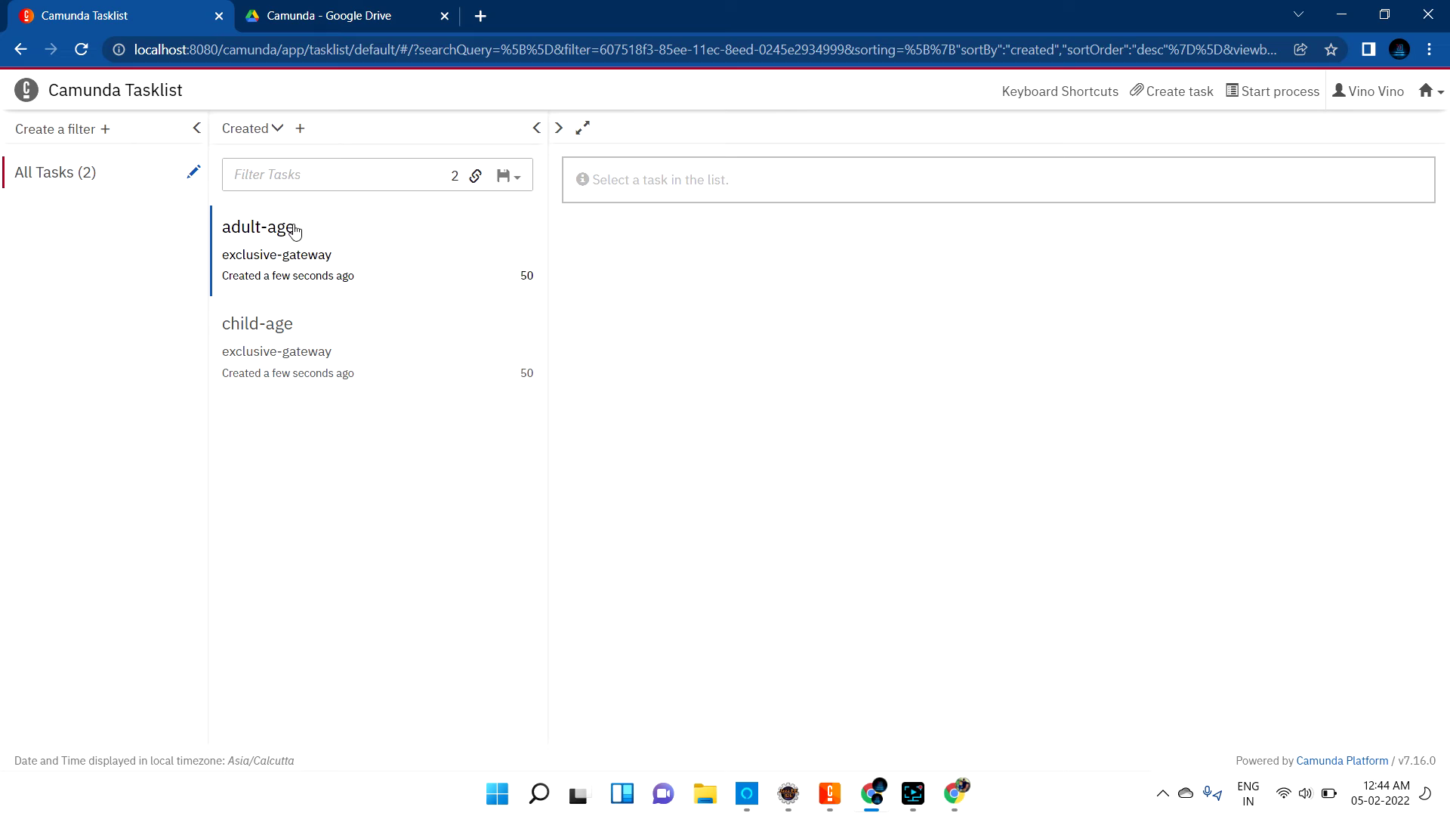
Claim and complete the adult-age task and the child-age task.
{"action": "left_click", "coordinate": [285, 250]}
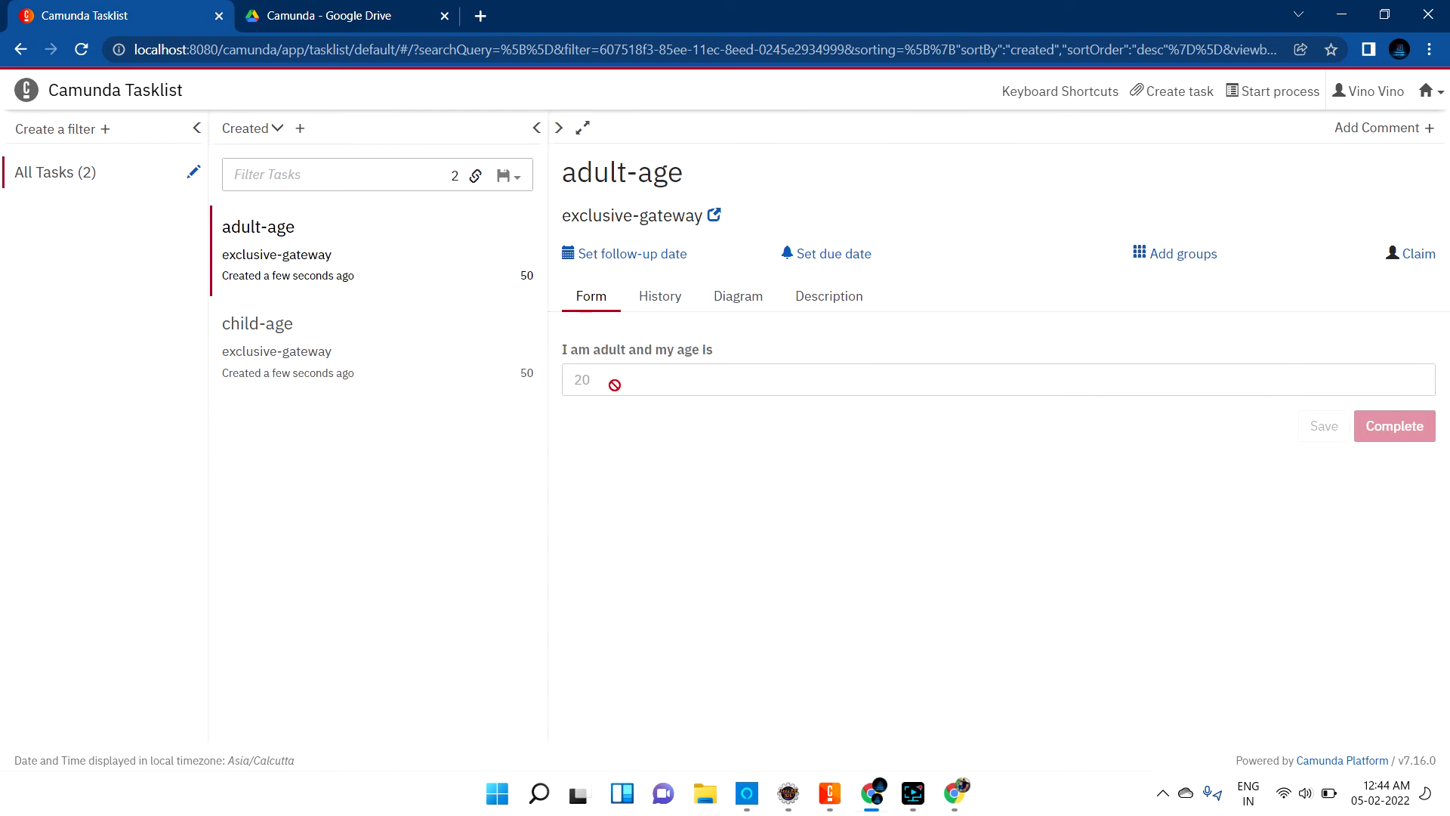
{"action": "left_click", "coordinate": [1426, 255]}
{"action": "left_click", "coordinate": [1399, 424]}
{"action": "left_click", "coordinate": [303, 229]}
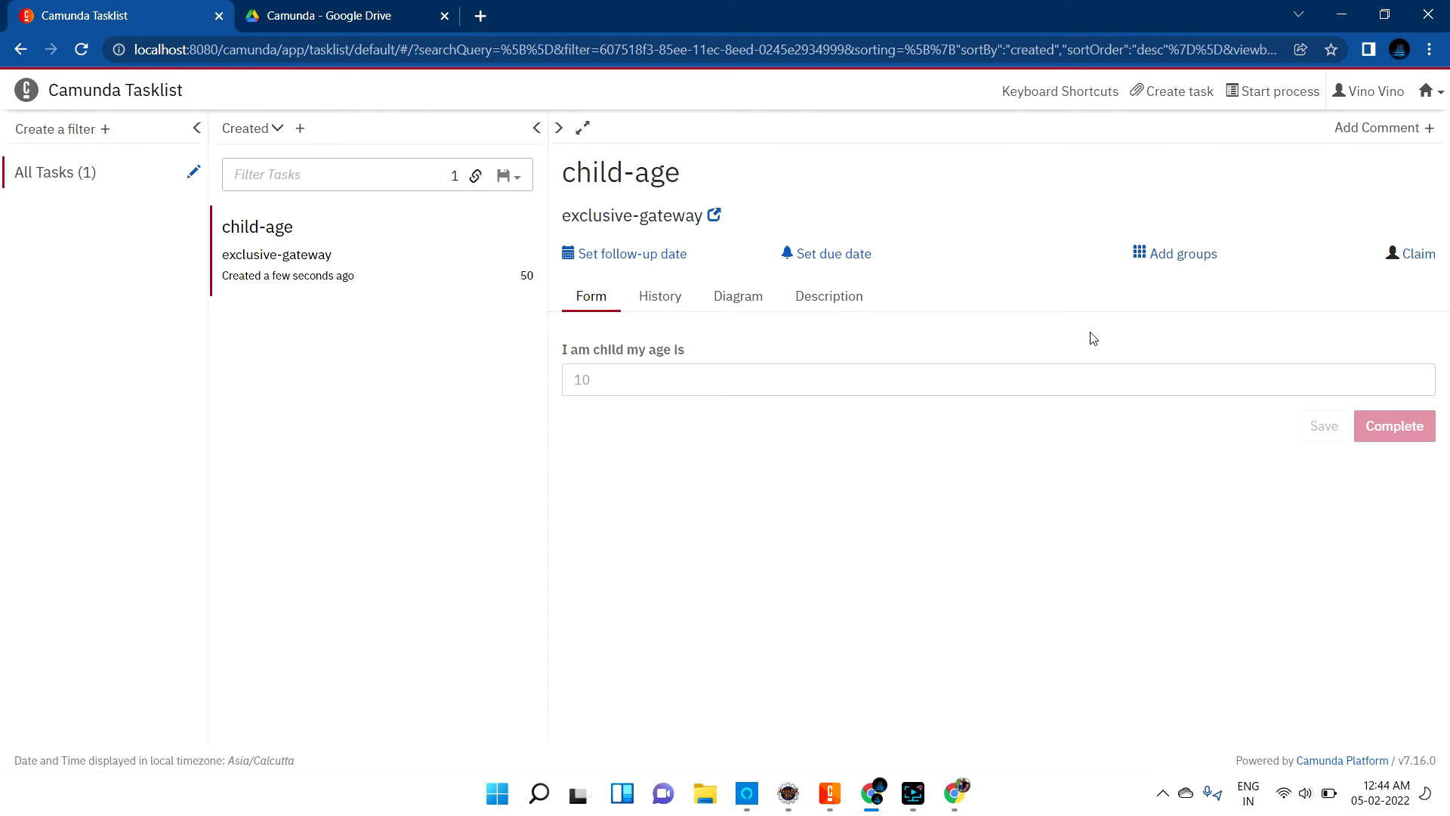
{"action": "left_click", "coordinate": [1409, 256]}
{"action": "left_click", "coordinate": [1396, 424]}
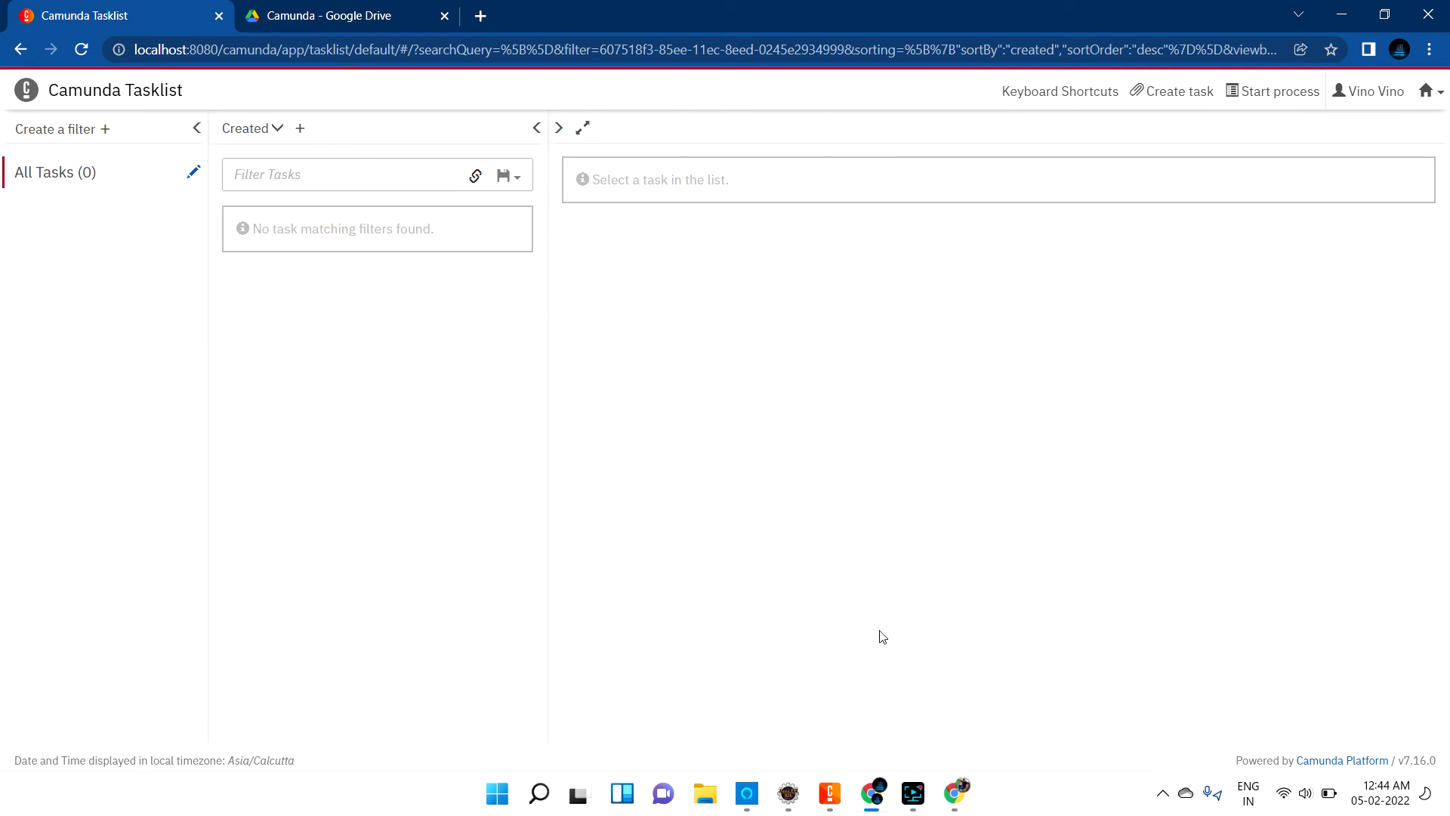
In Camunda Modeler, inspect the Old Age, Adult and Child flow conditions.
{"action": "left_click", "coordinate": [829, 795]}
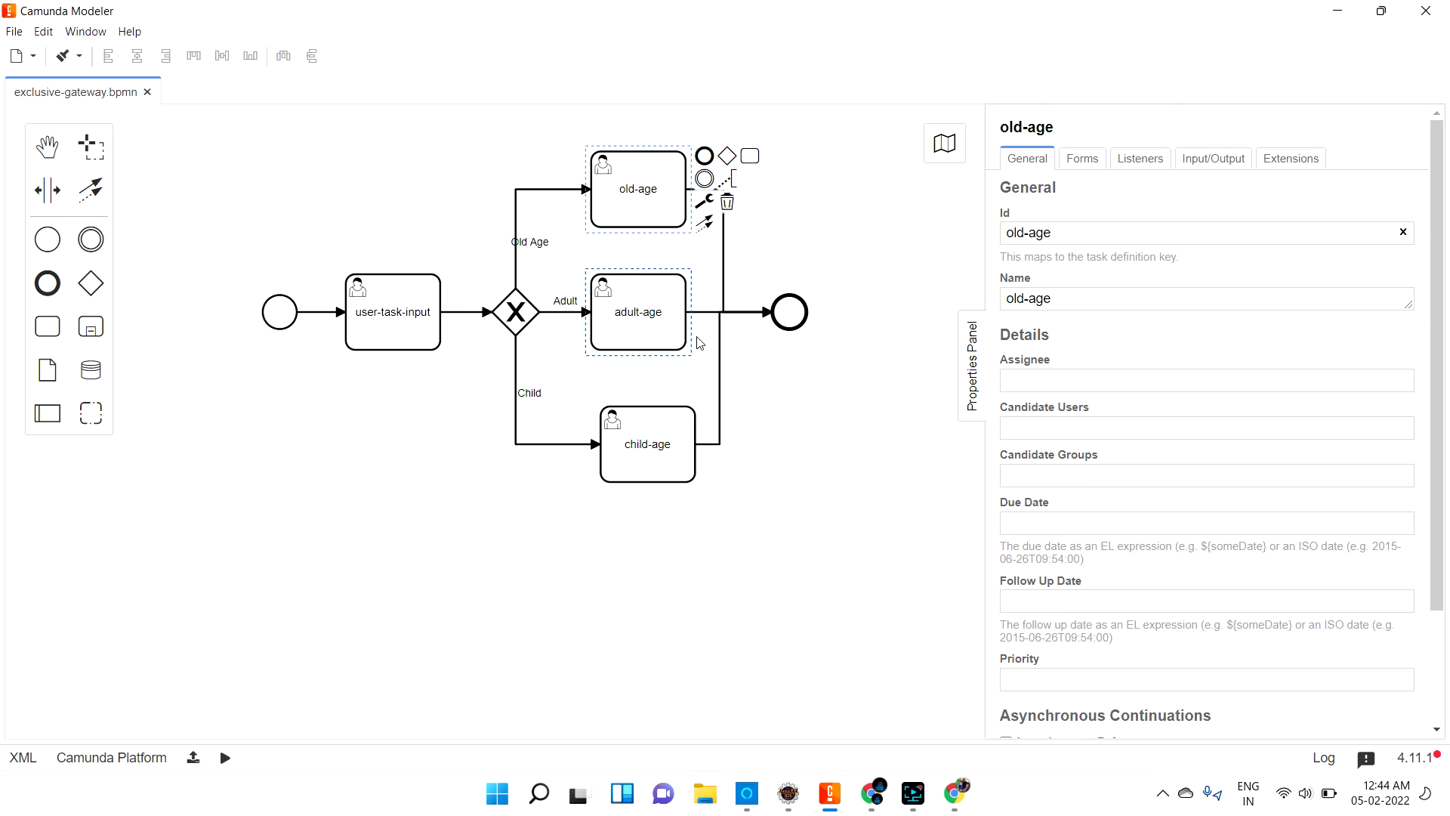
{"action": "left_click", "coordinate": [515, 212]}
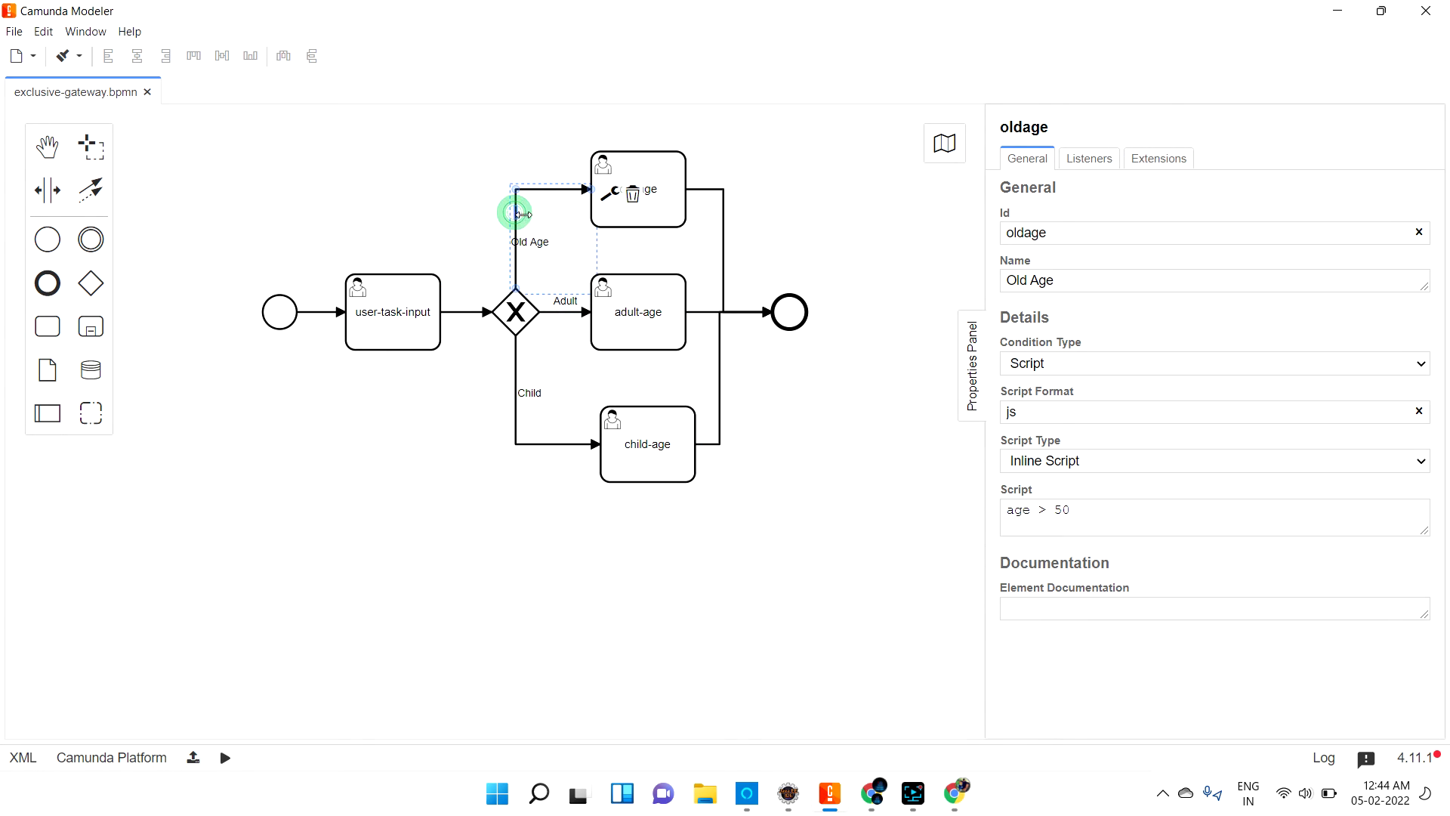
{"action": "left_click", "coordinate": [560, 312]}
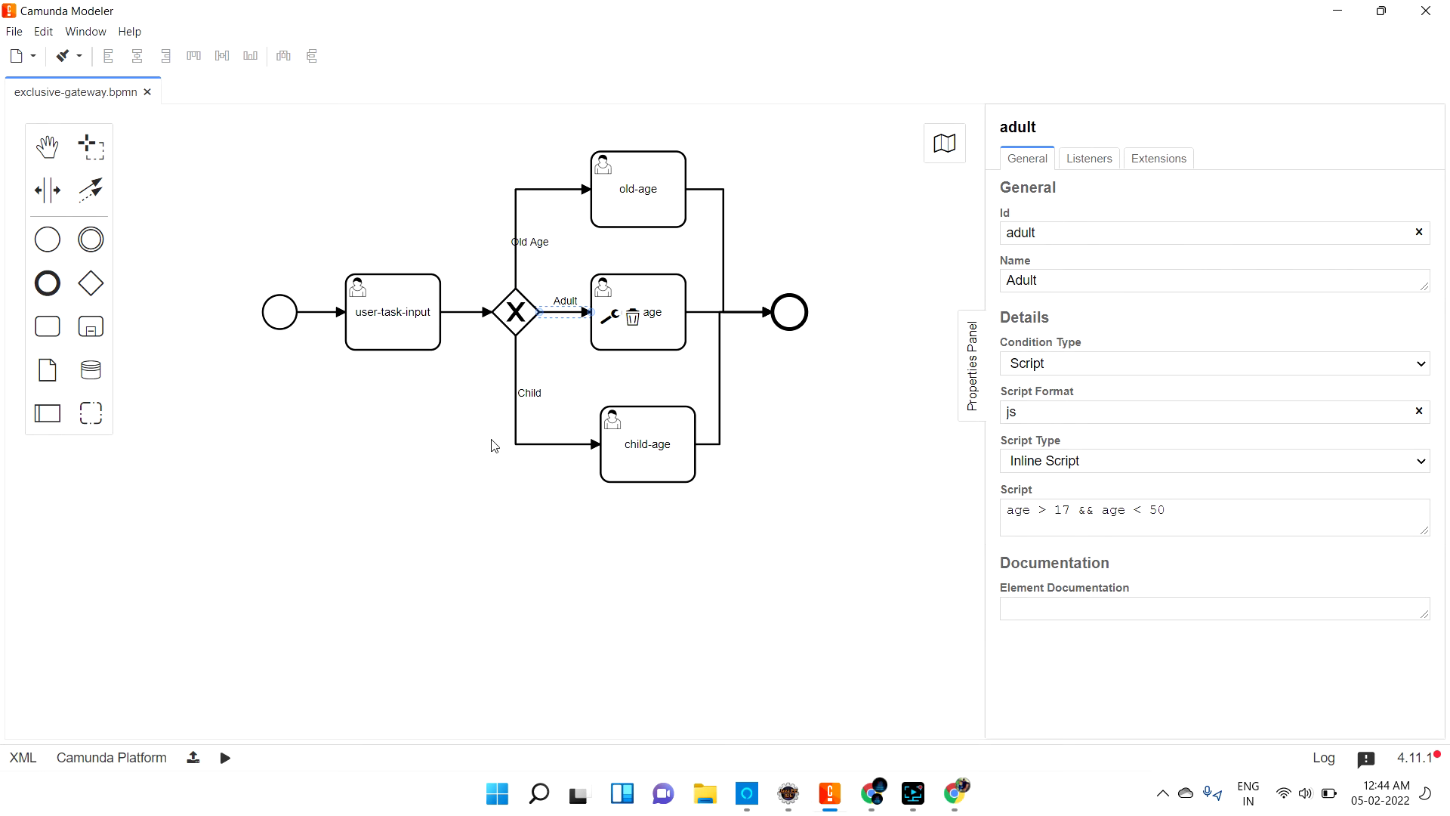
{"action": "left_click", "coordinate": [516, 440]}
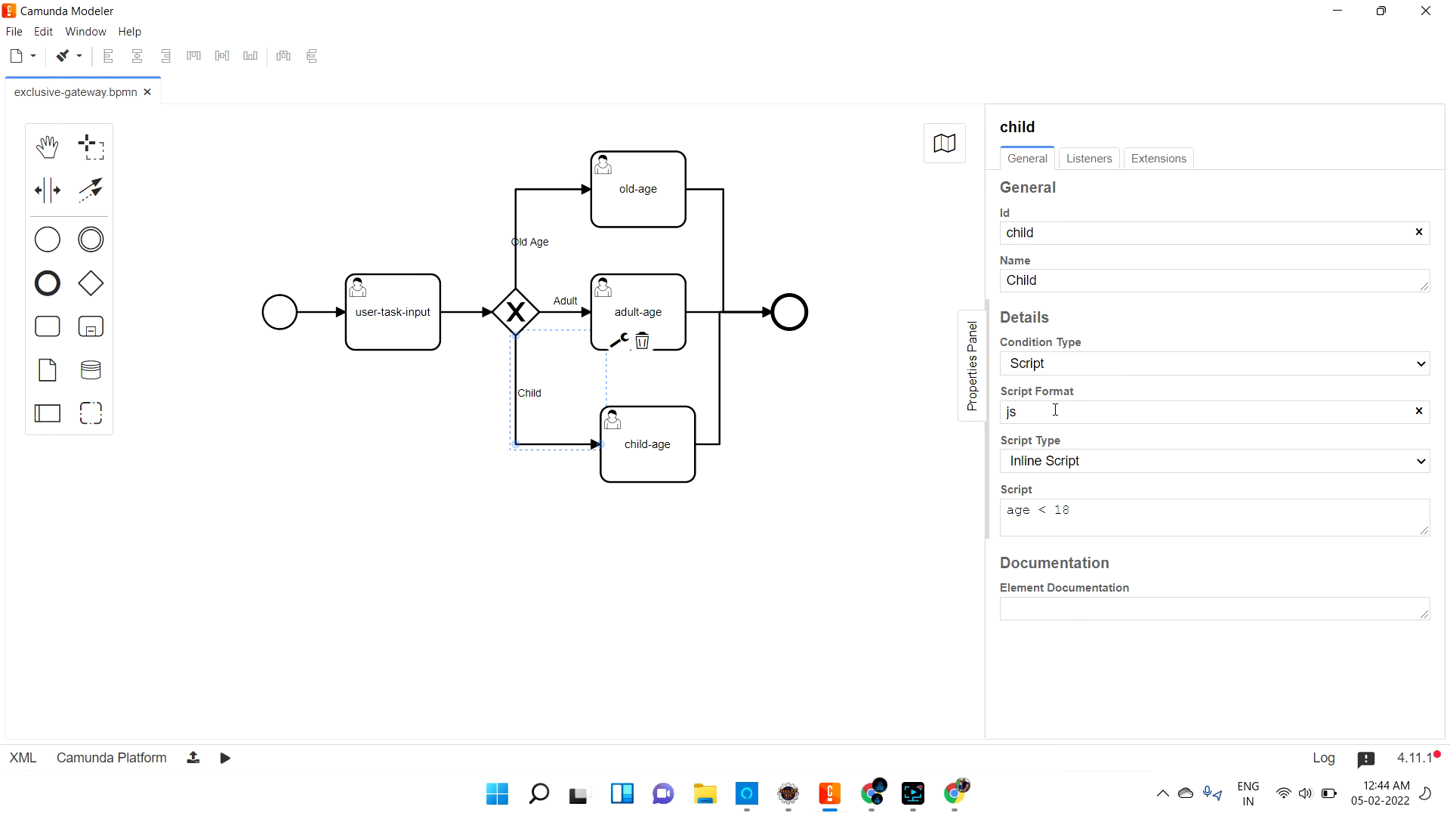
Set the Child flow's condition to inline js script 'age < 18' and save the diagram.
{"action": "left_click", "coordinate": [1066, 374]}
{"action": "left_click", "coordinate": [1067, 365]}
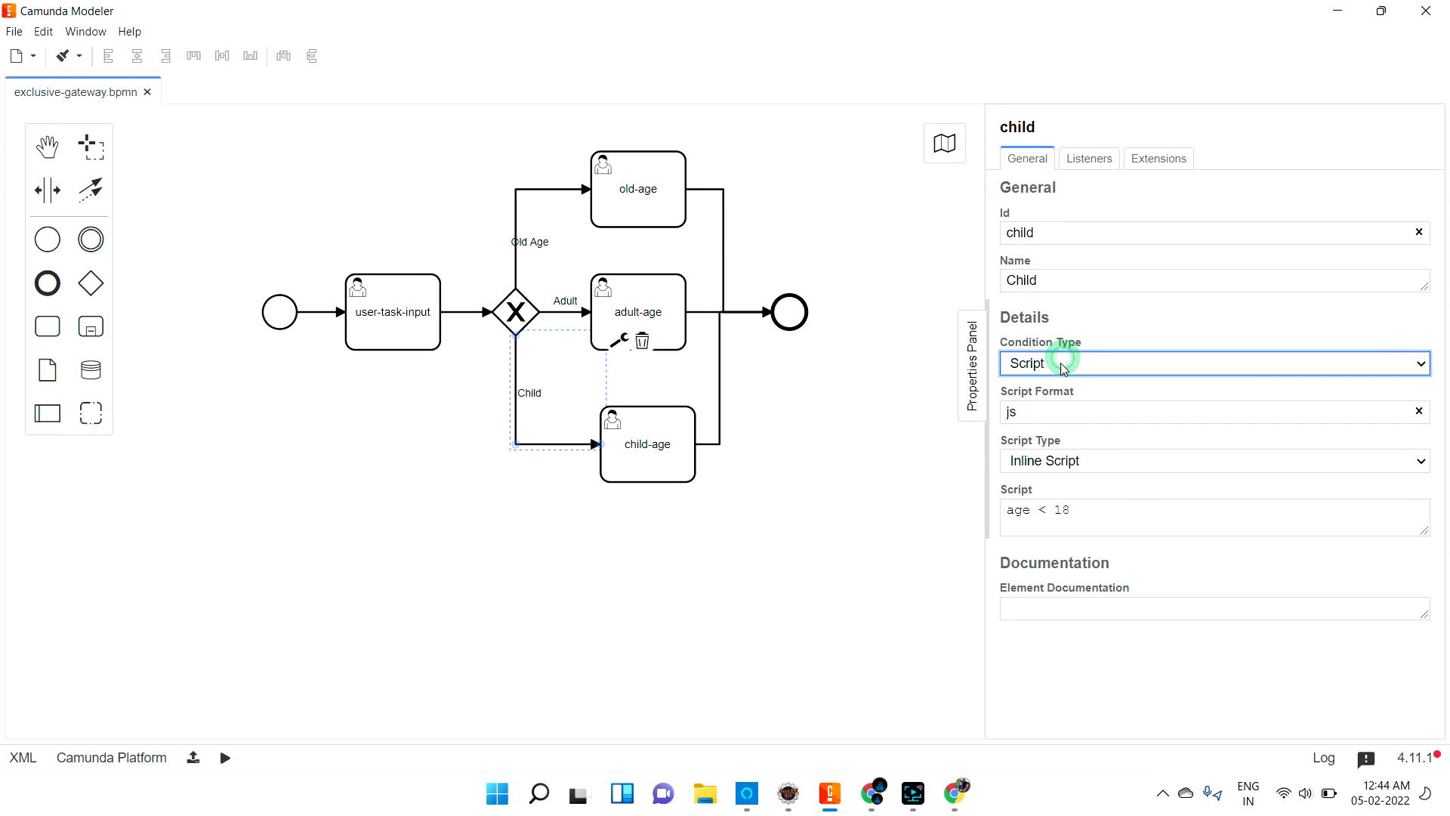
{"action": "double_click", "coordinate": [1045, 414]}
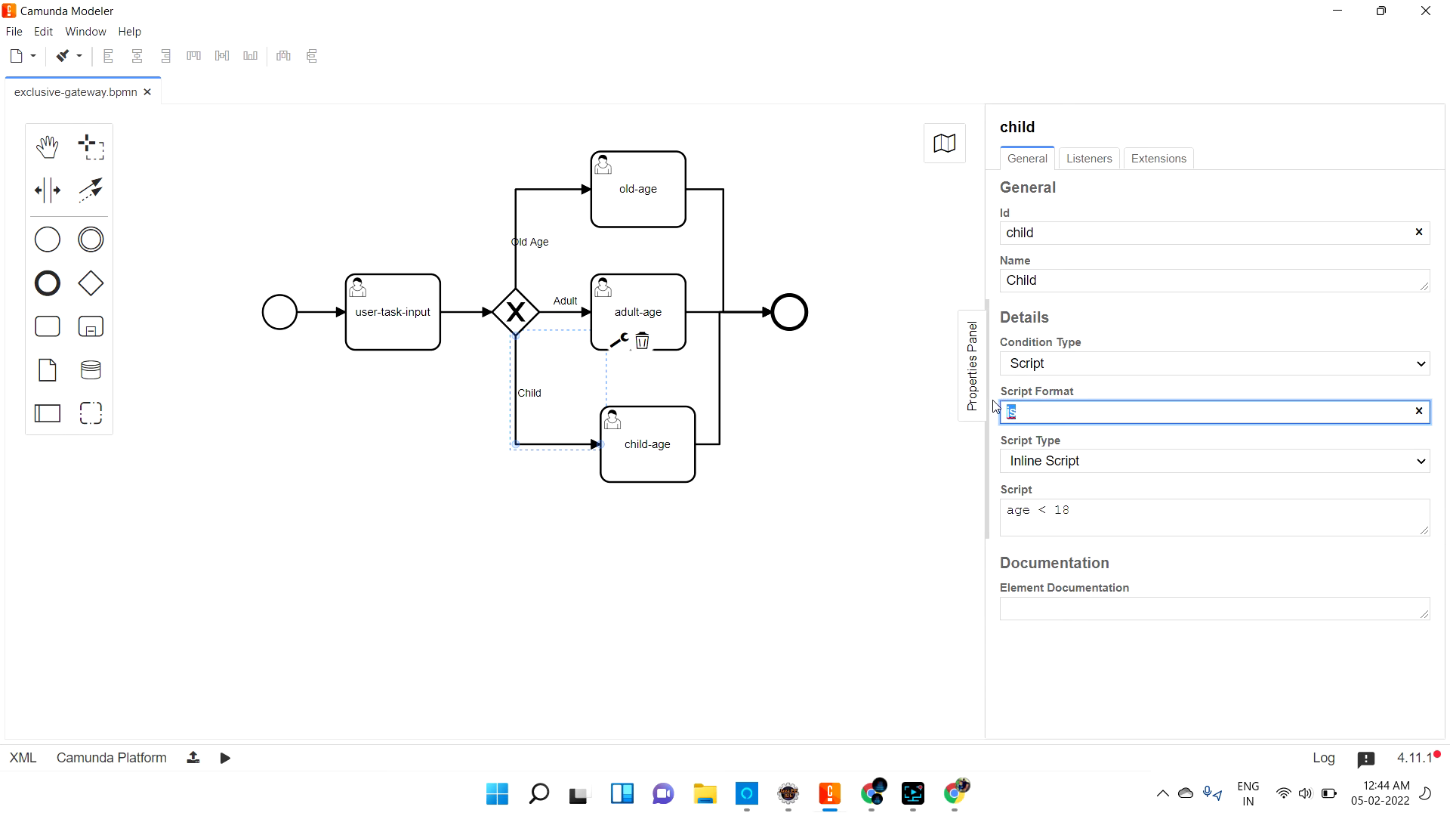
{"action": "left_click", "coordinate": [1038, 469]}
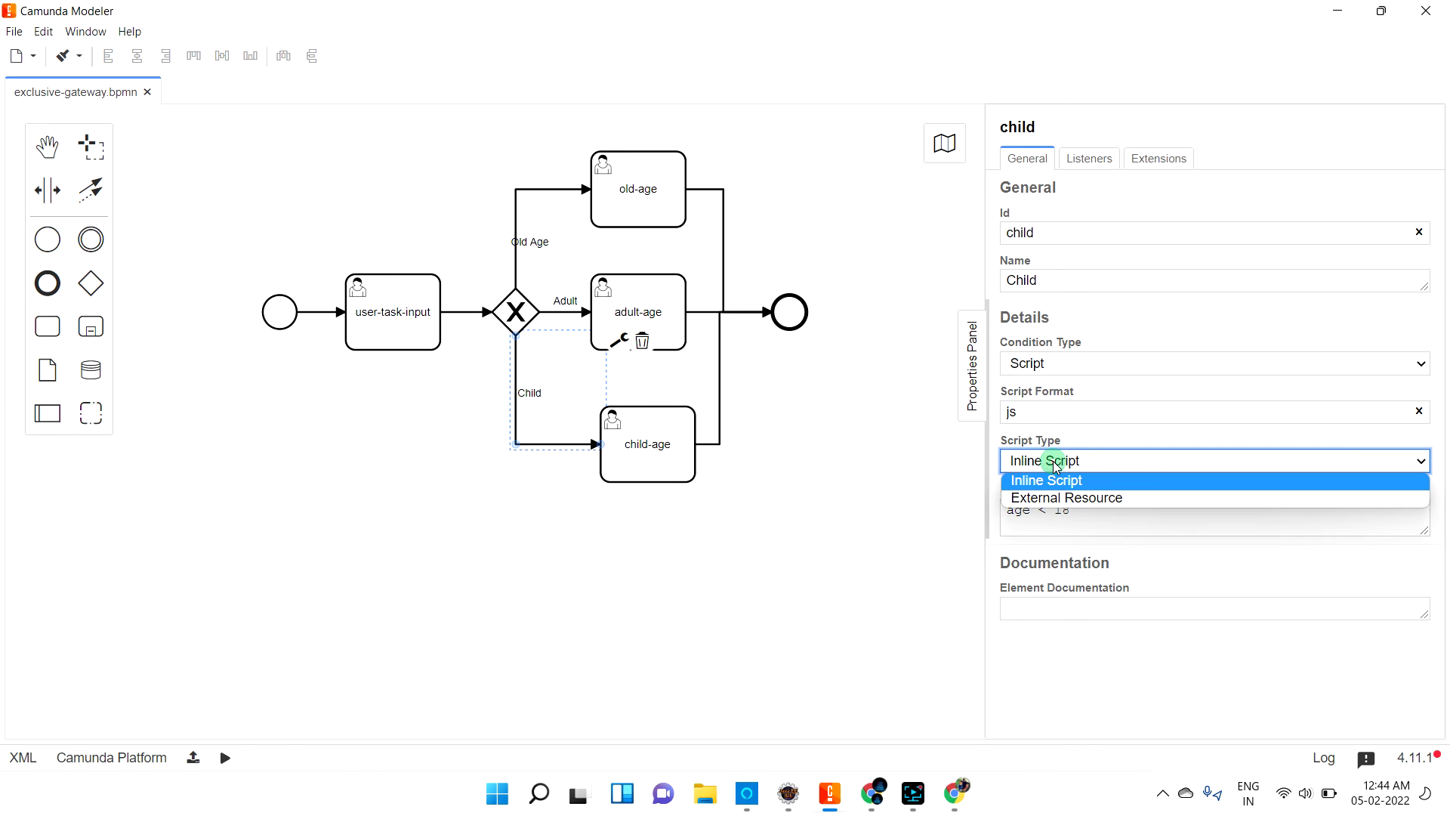
{"action": "left_click", "coordinate": [1040, 499]}
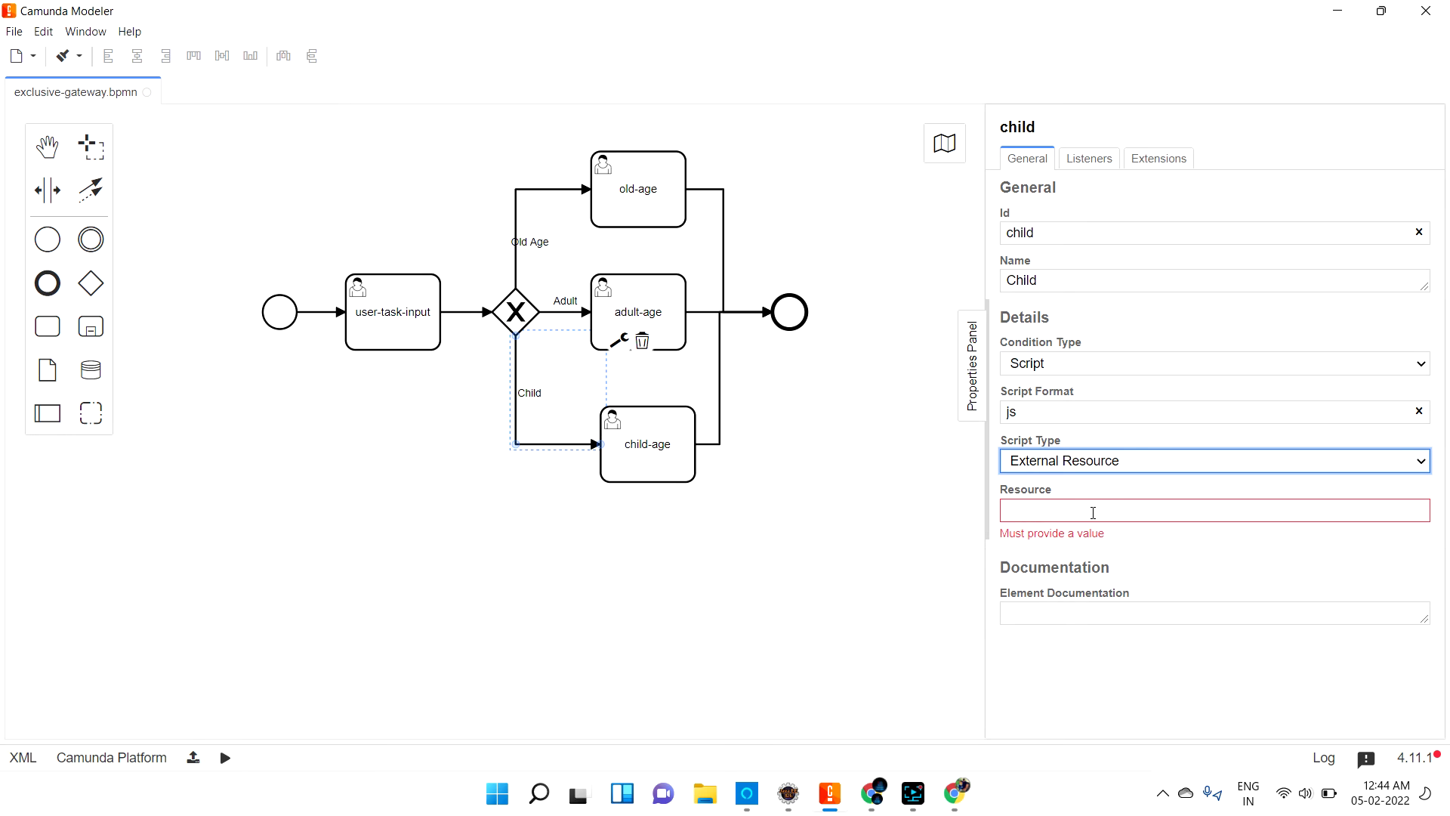
{"action": "left_click", "coordinate": [1063, 462]}
{"action": "left_click", "coordinate": [1050, 474]}
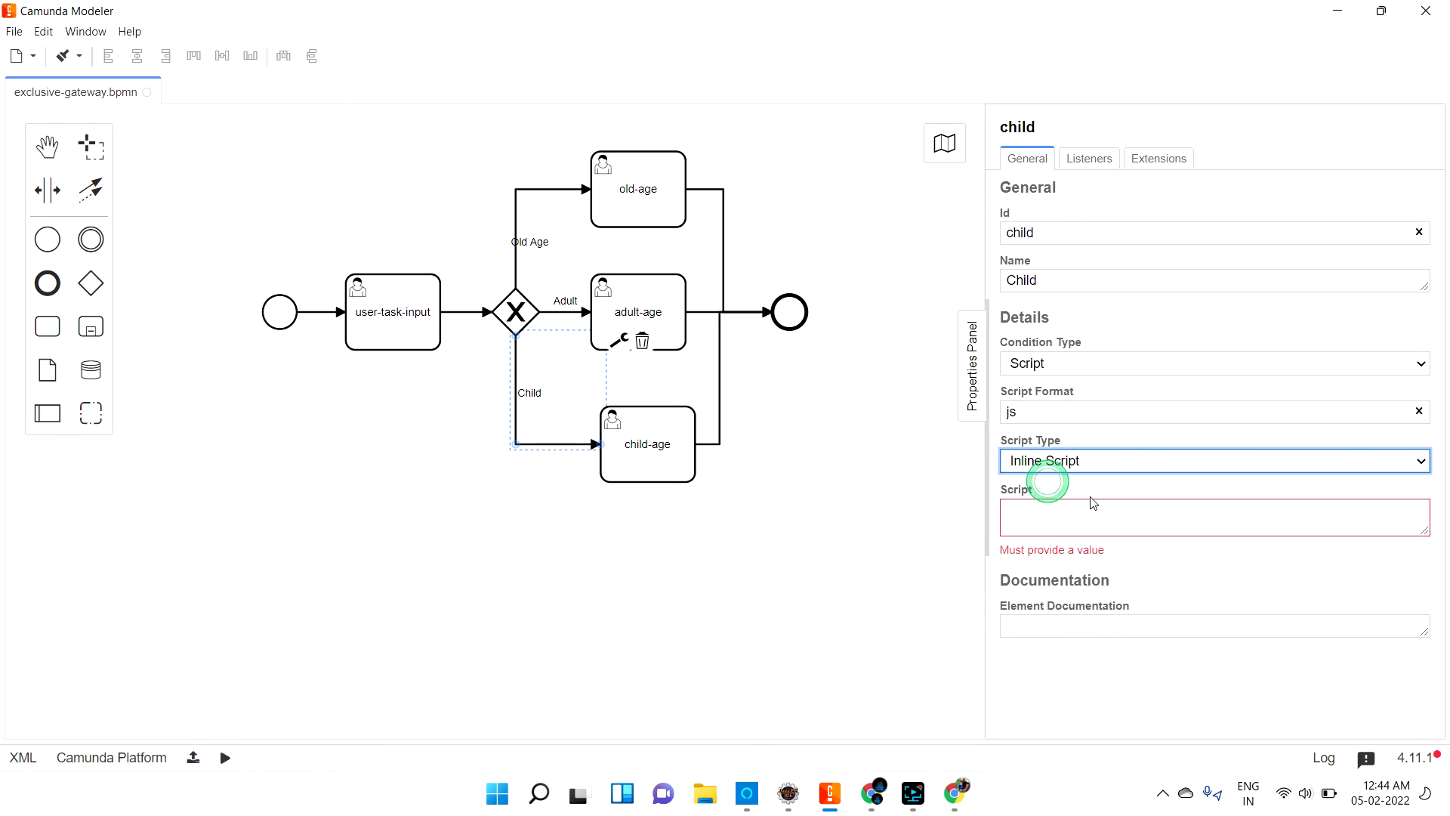
{"action": "left_click", "coordinate": [1074, 522]}
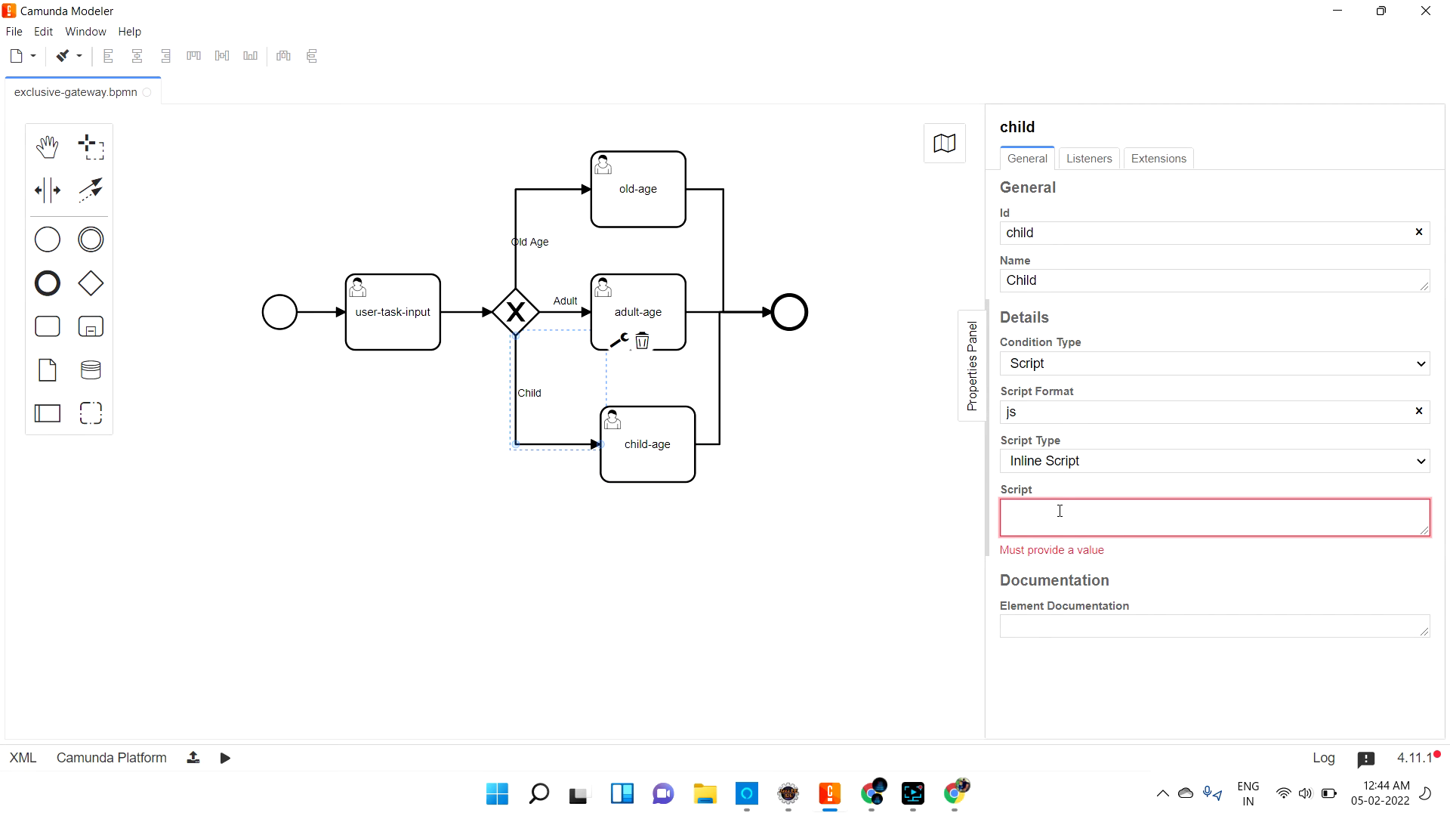
{"action": "left_click", "coordinate": [1133, 513]}
{"action": "type", "text": "age < 18"}
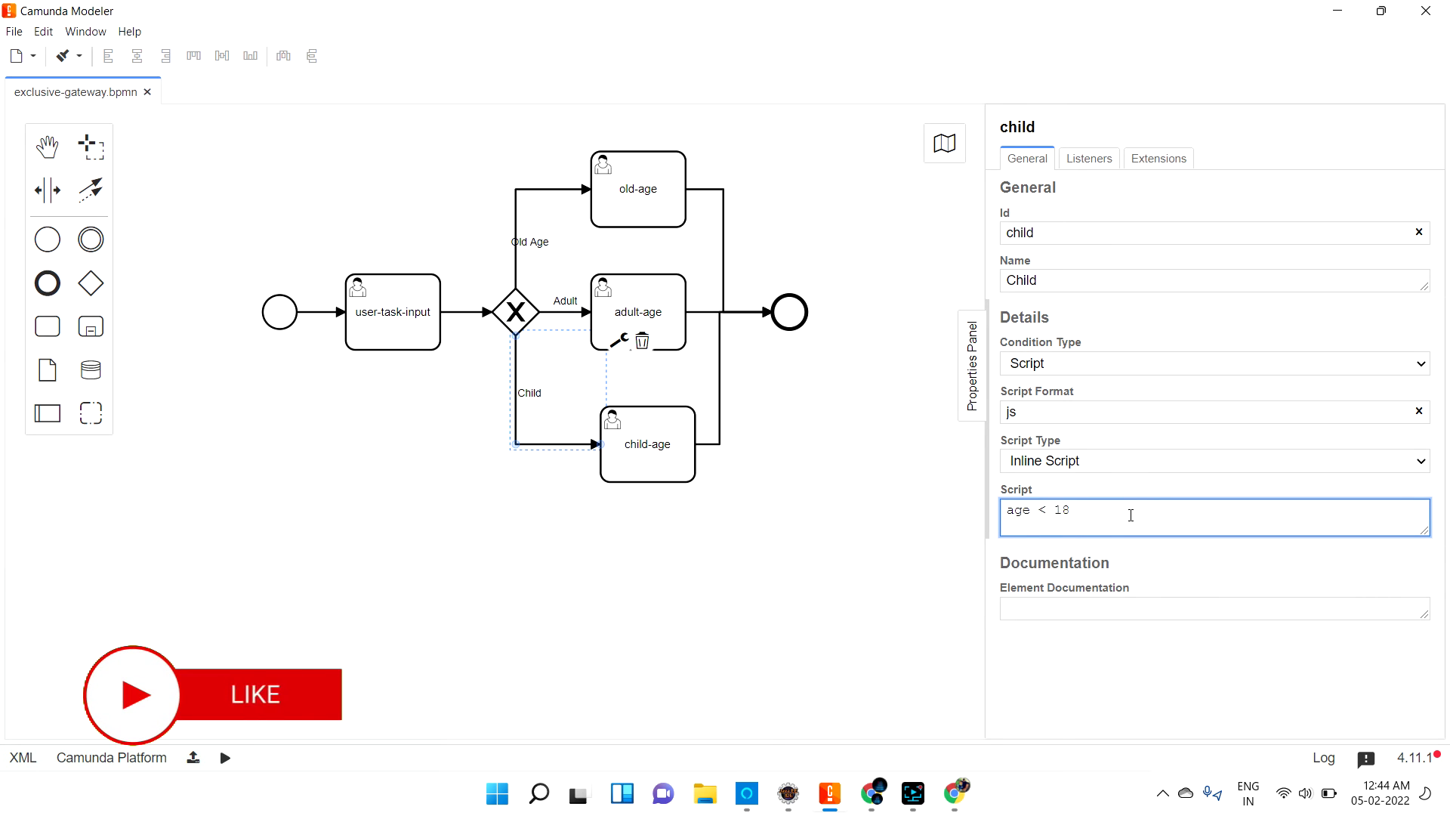
{"action": "key", "text": "ctrl+s"}
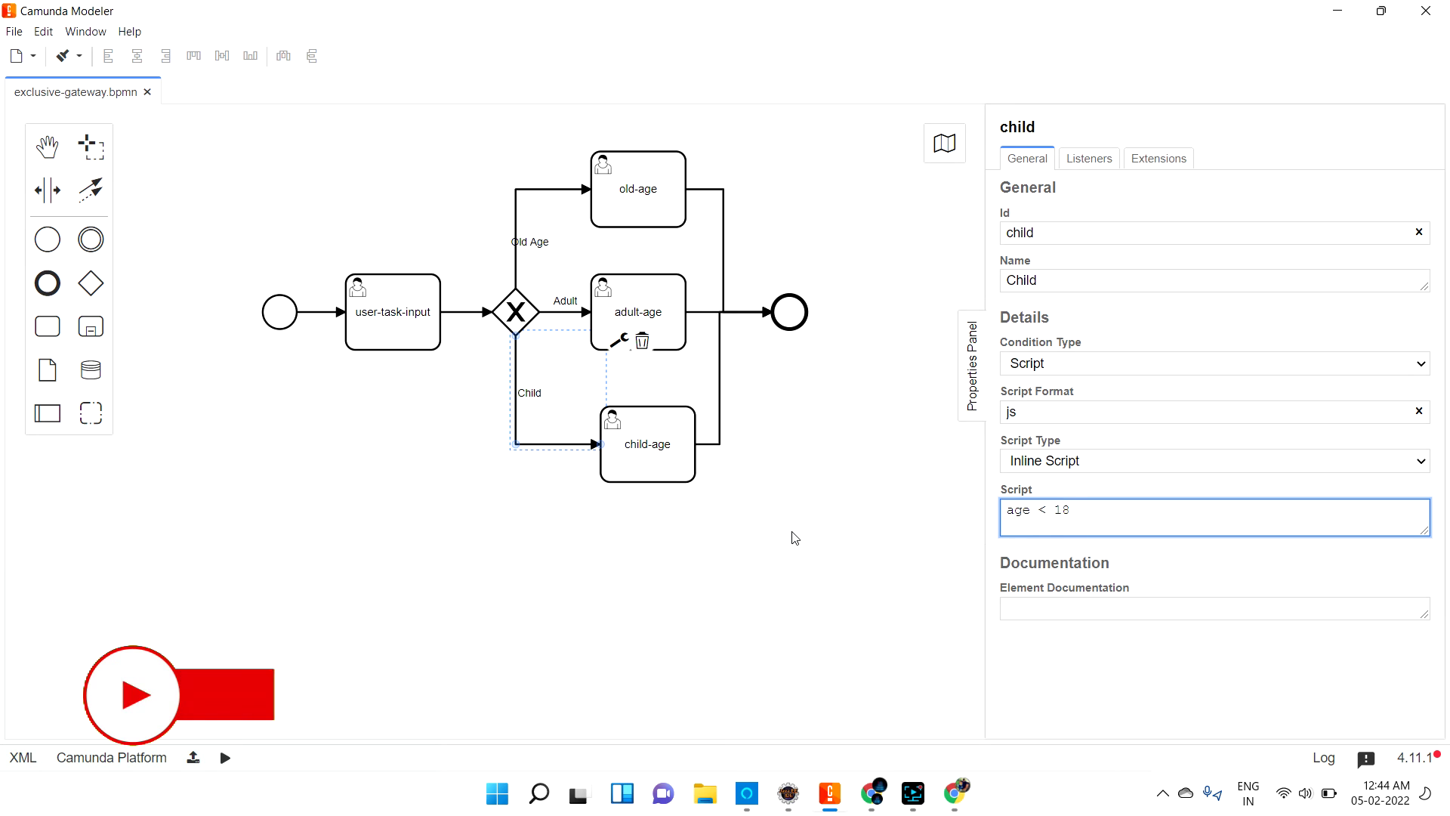